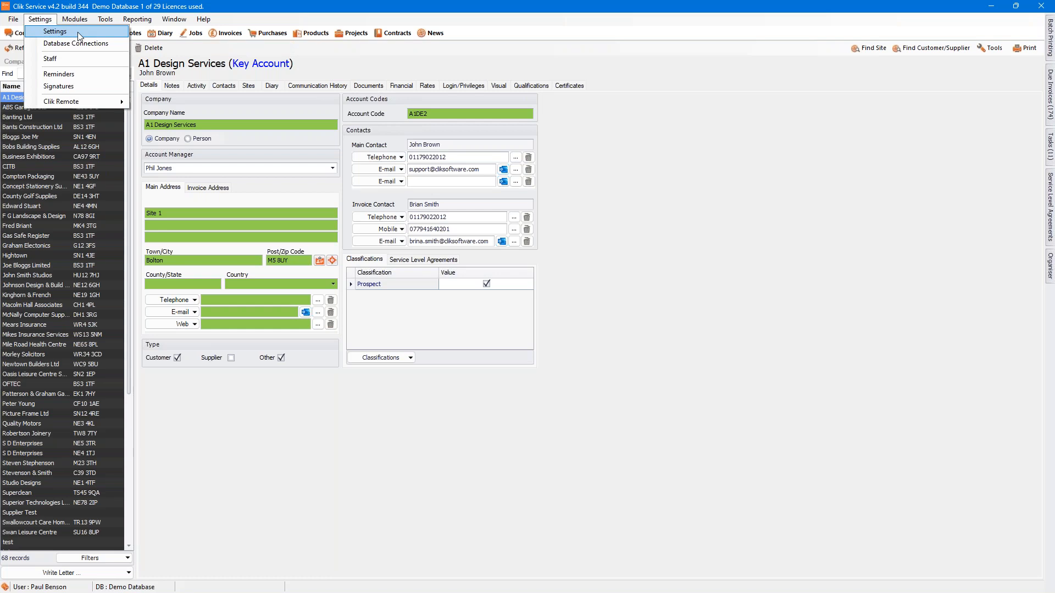
Step: Open the Notifications page of the system's Communication settings
click(77, 32)
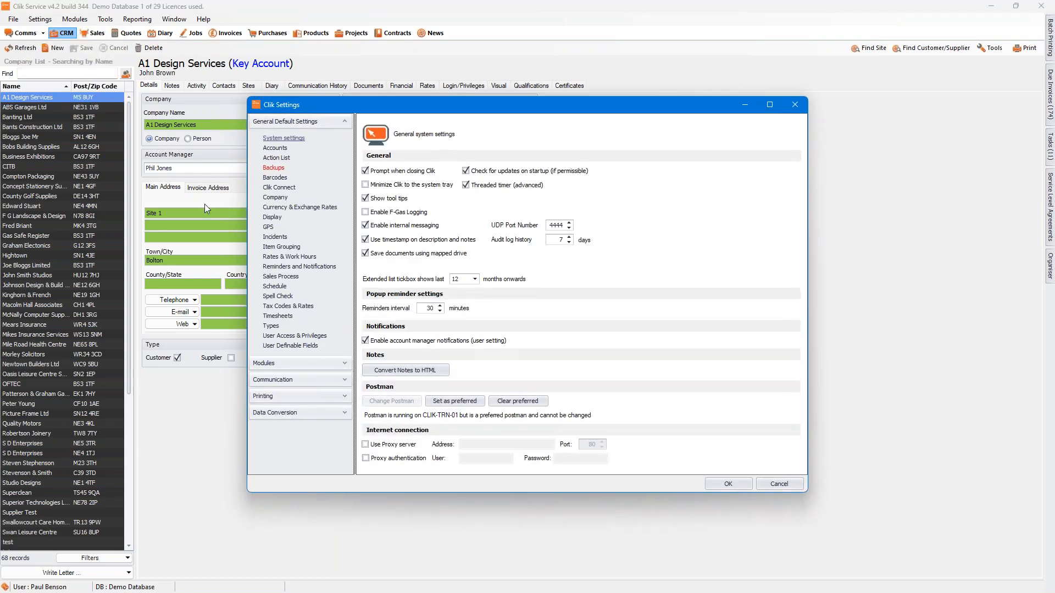
click(345, 381)
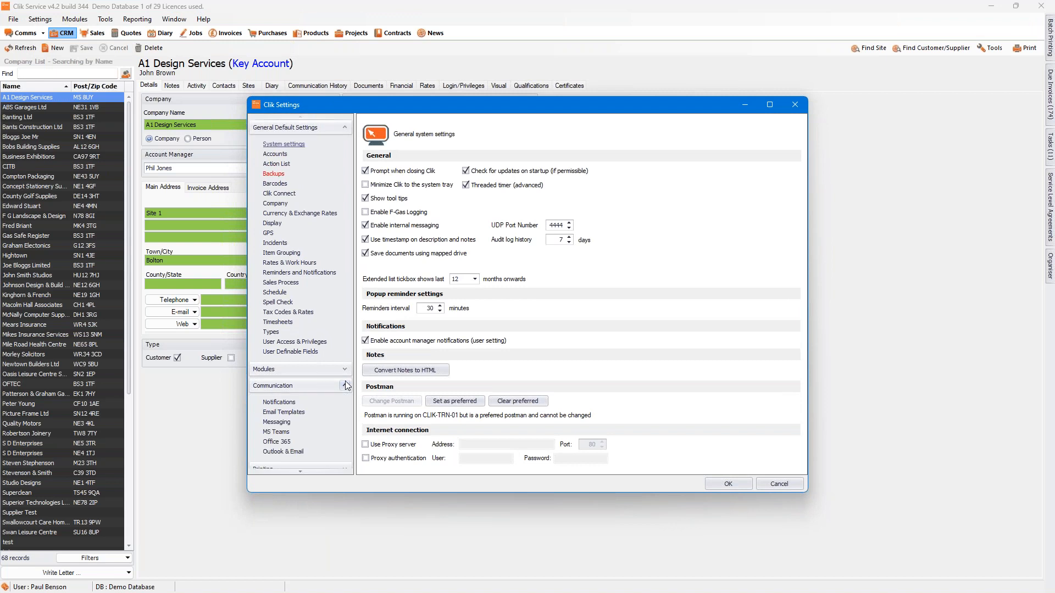
click(292, 406)
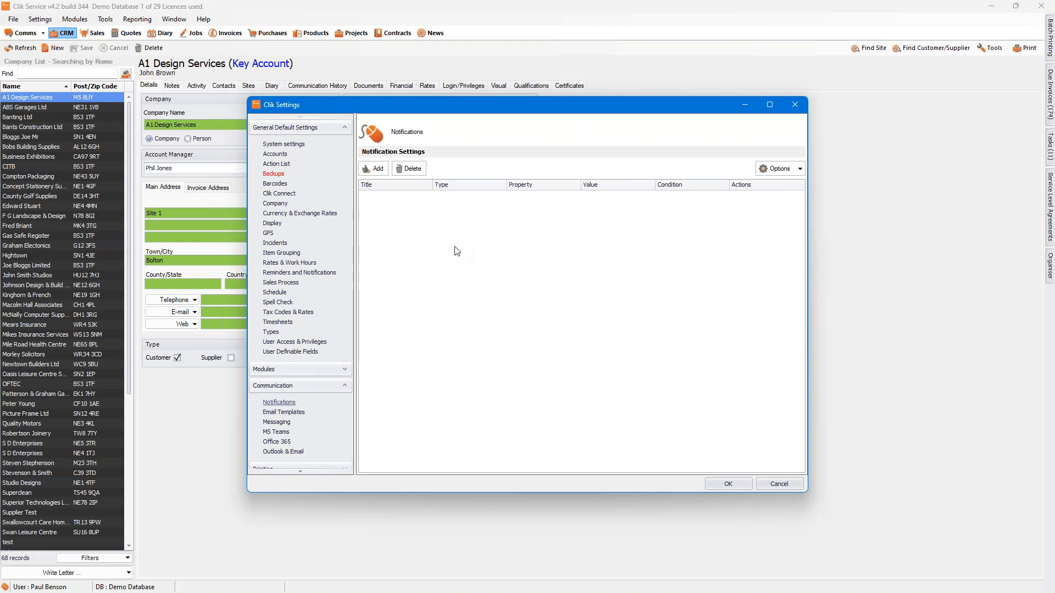
Step: Add a notification on the Job module with the title "Job Complete" and continue to its trigger property
click(375, 170)
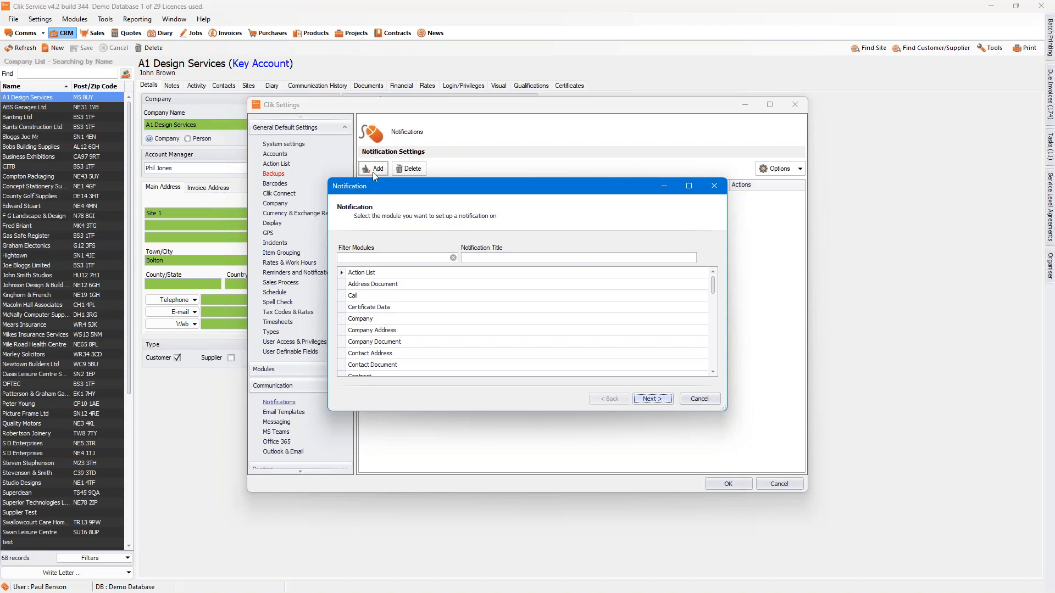
click(358, 257)
text(Job)
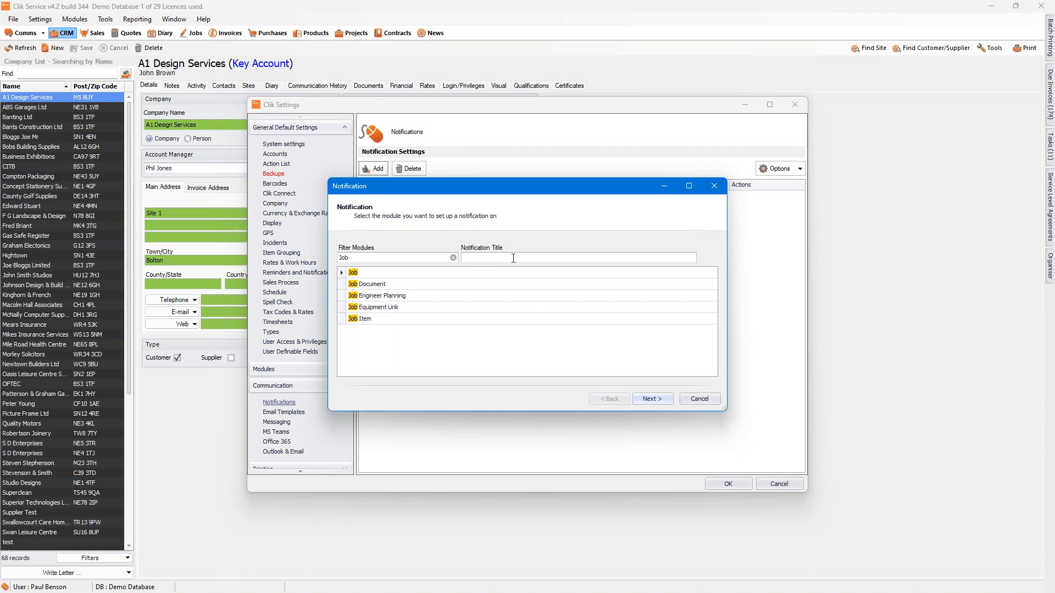
text(Job Complete)
click(651, 400)
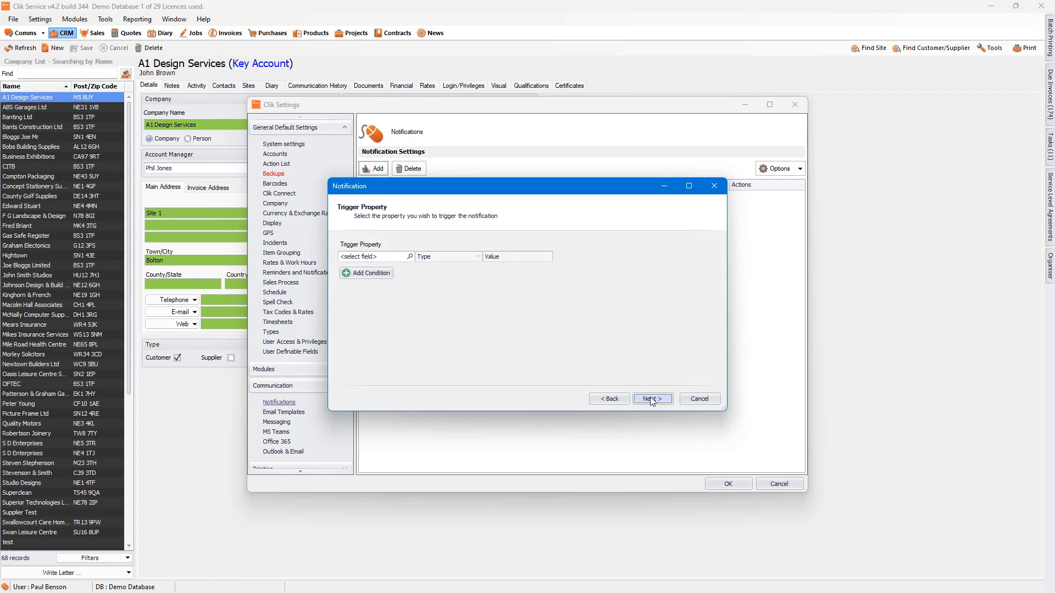
Step: Choose Complete from the Yes/No fields as the notification's trigger property
click(410, 256)
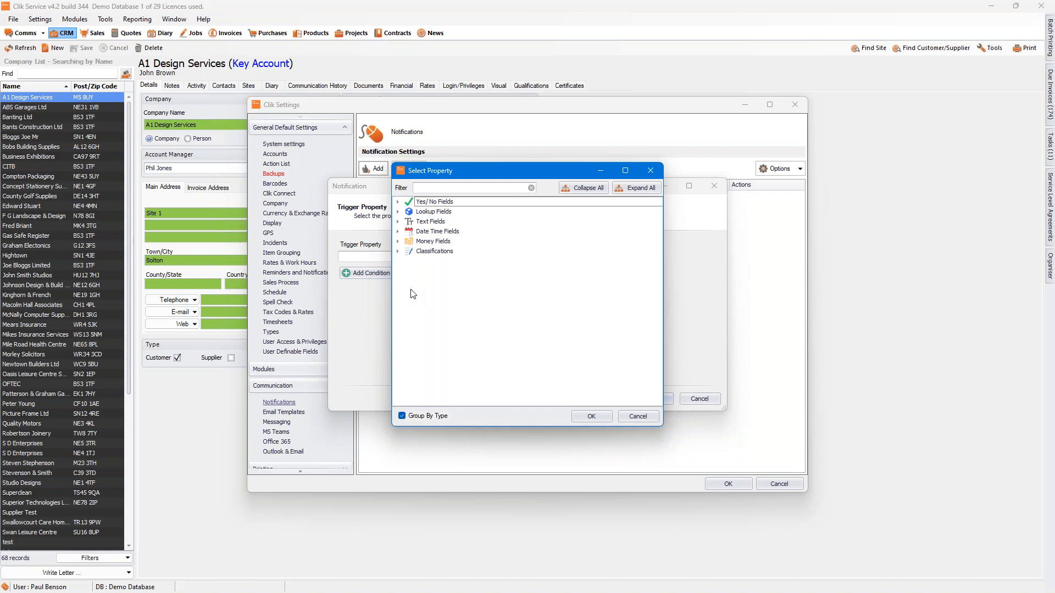
click(398, 212)
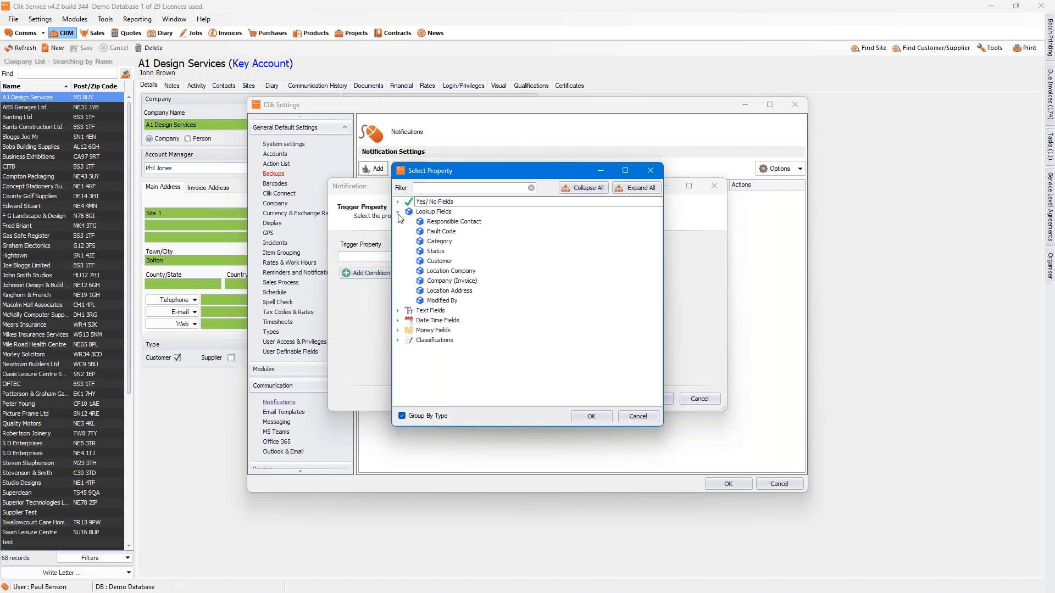
click(397, 311)
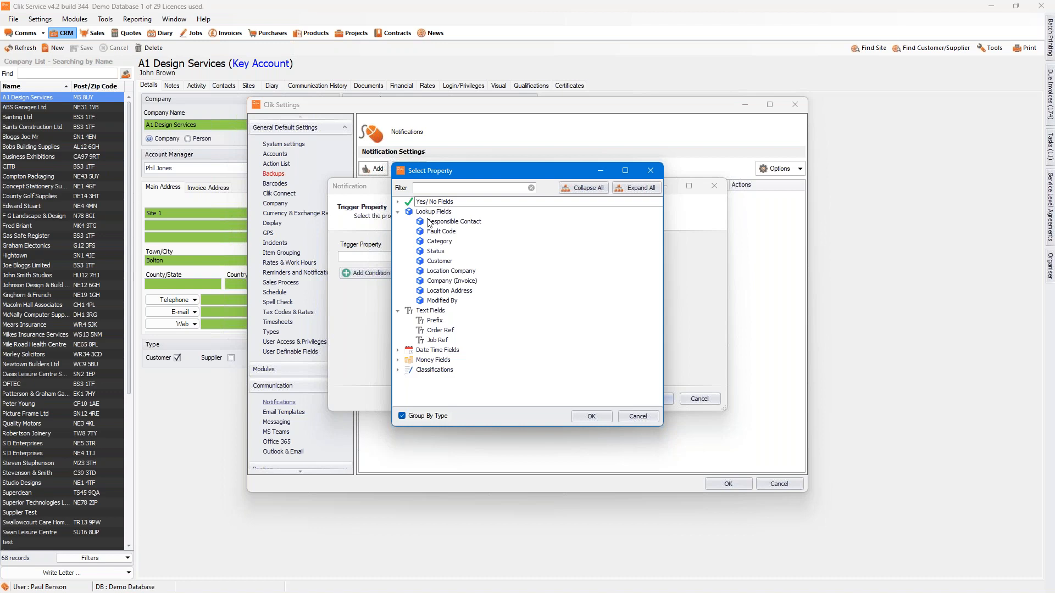
click(398, 202)
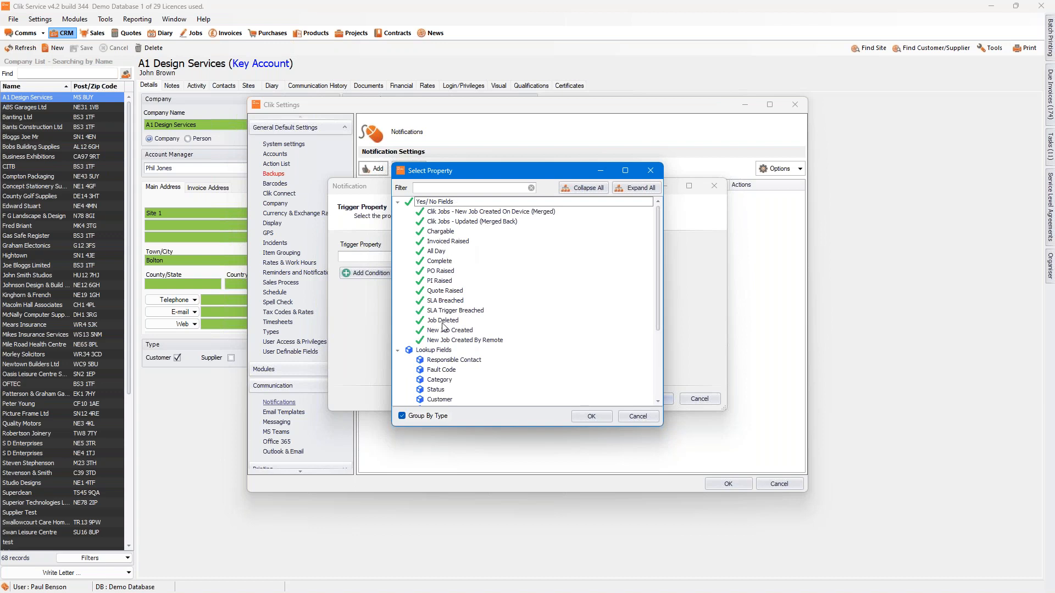
click(446, 263)
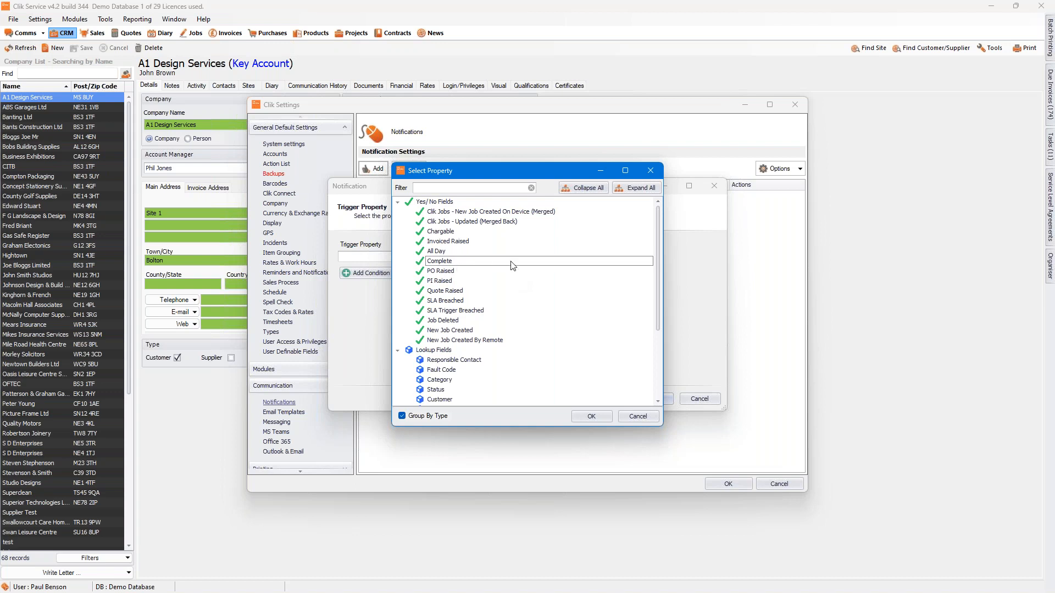
click(591, 418)
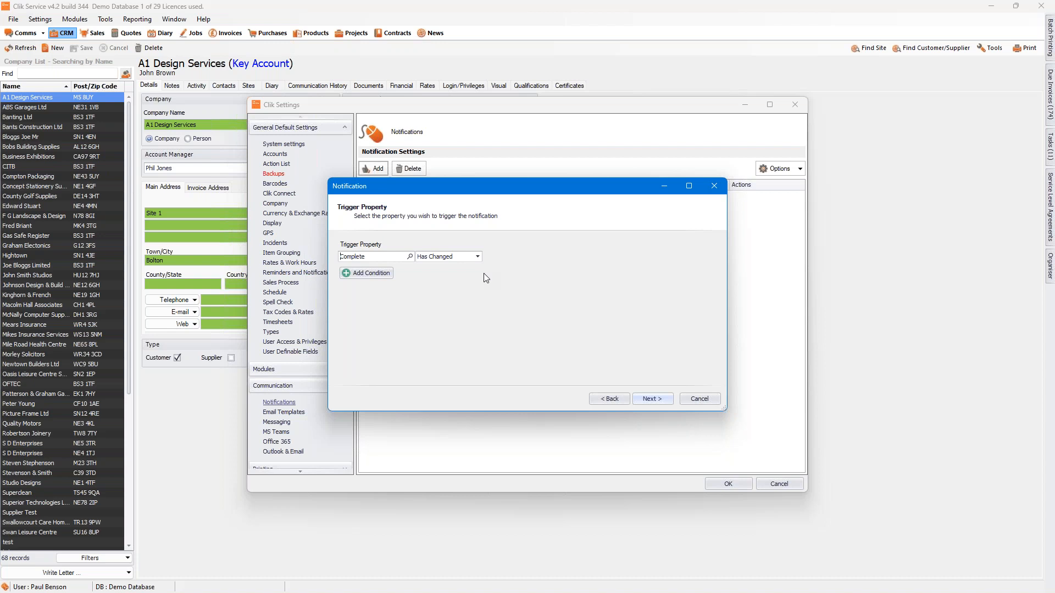
Step: Set the Complete trigger to fire when its value equals (=) Yes
click(476, 258)
key(Up)
key(Return)
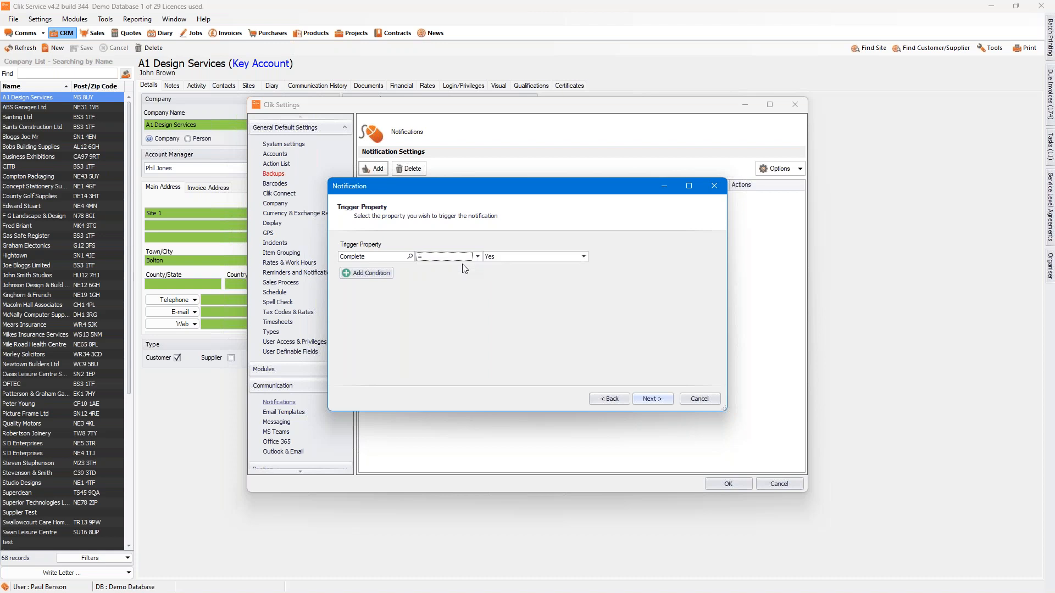
click(515, 258)
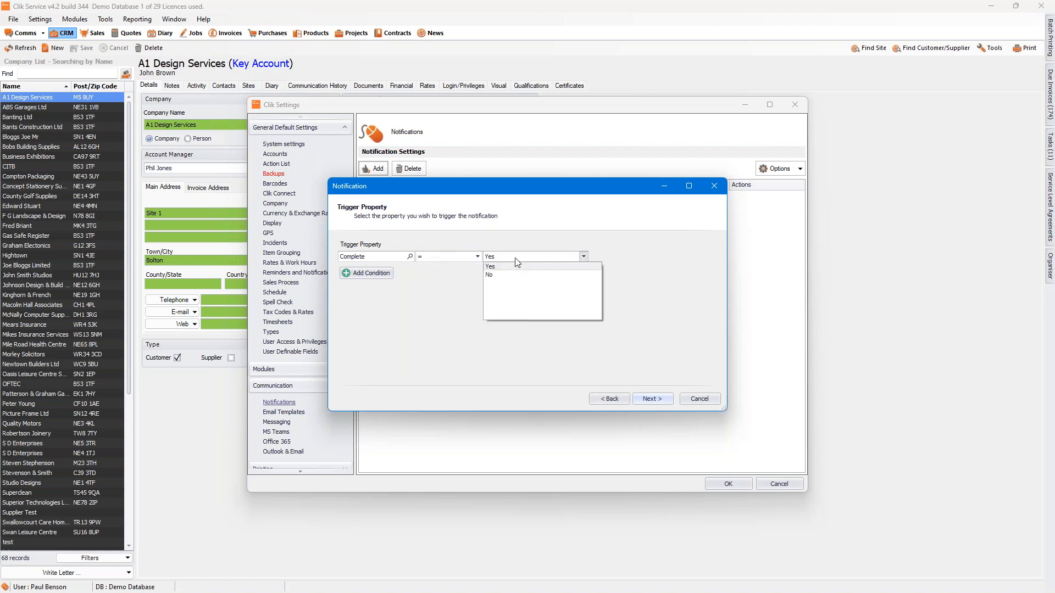
click(452, 328)
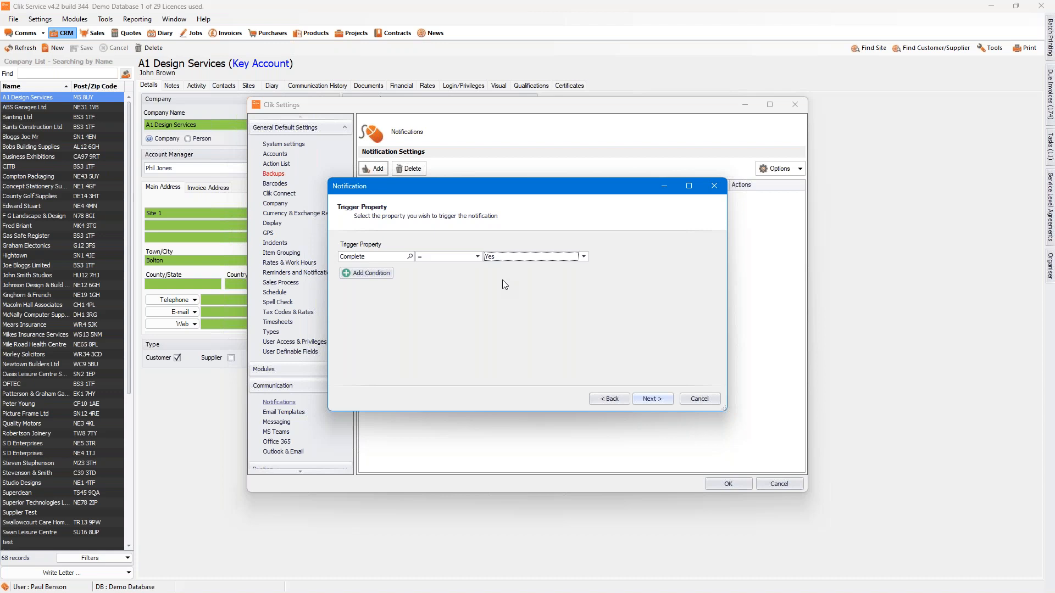
Step: Try a condition restricting the notification to the customer A1 Design Services, and clear it again
click(383, 277)
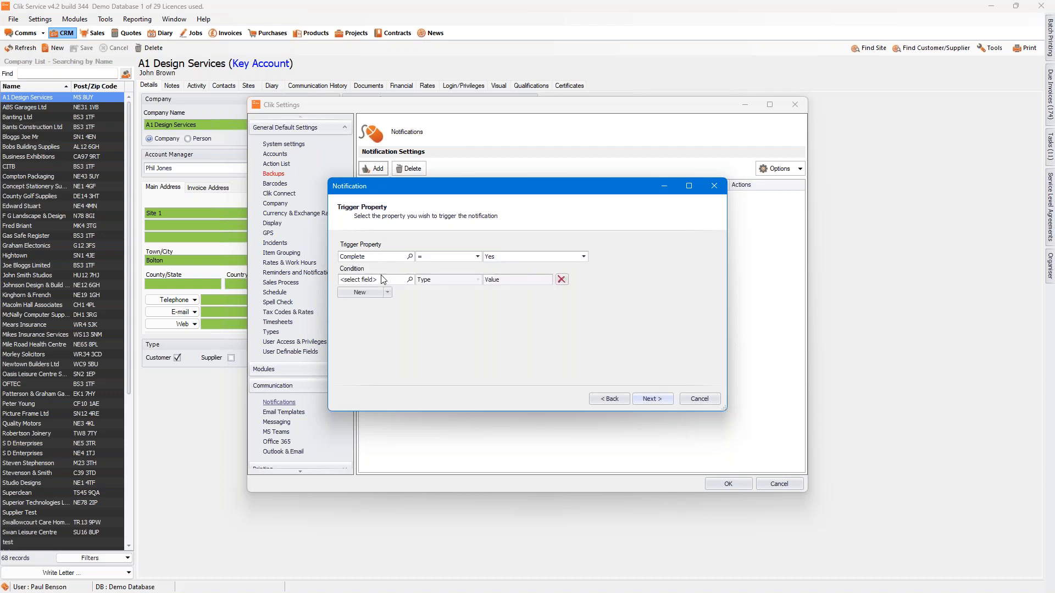
click(410, 280)
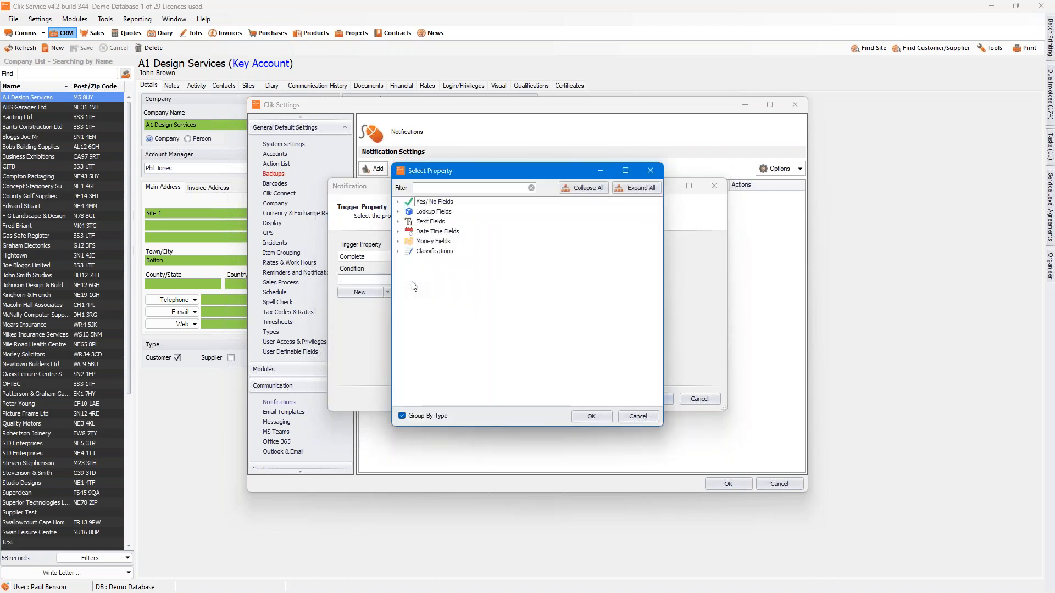
click(398, 212)
double_click(437, 261)
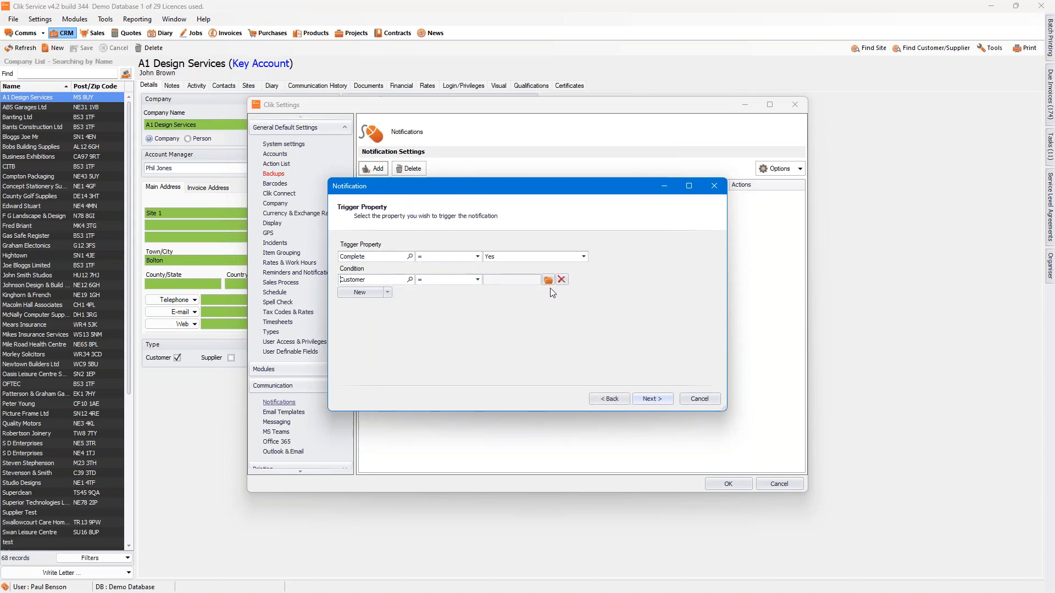
click(548, 280)
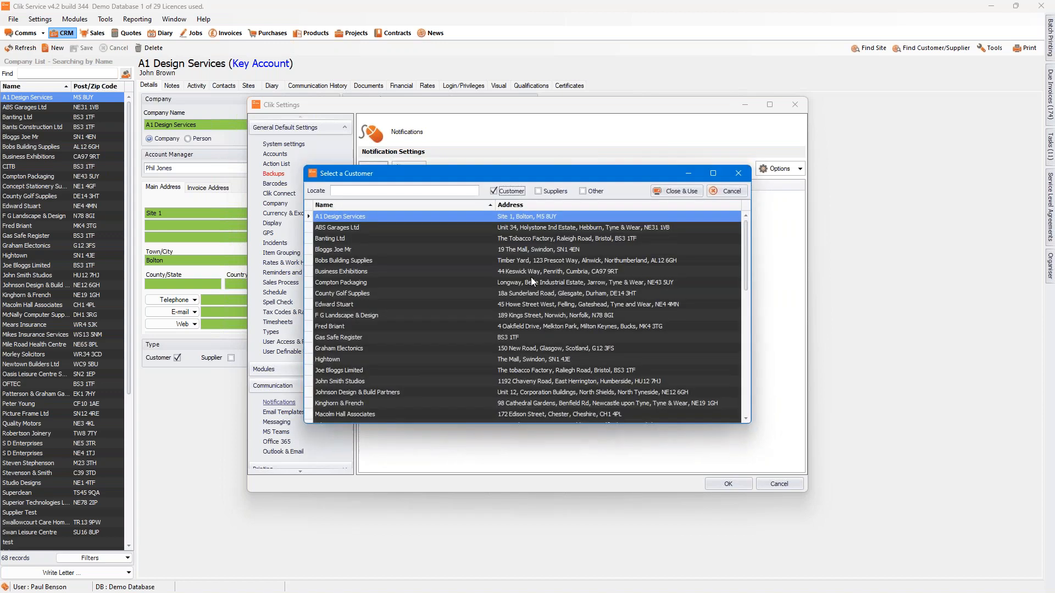
click(675, 191)
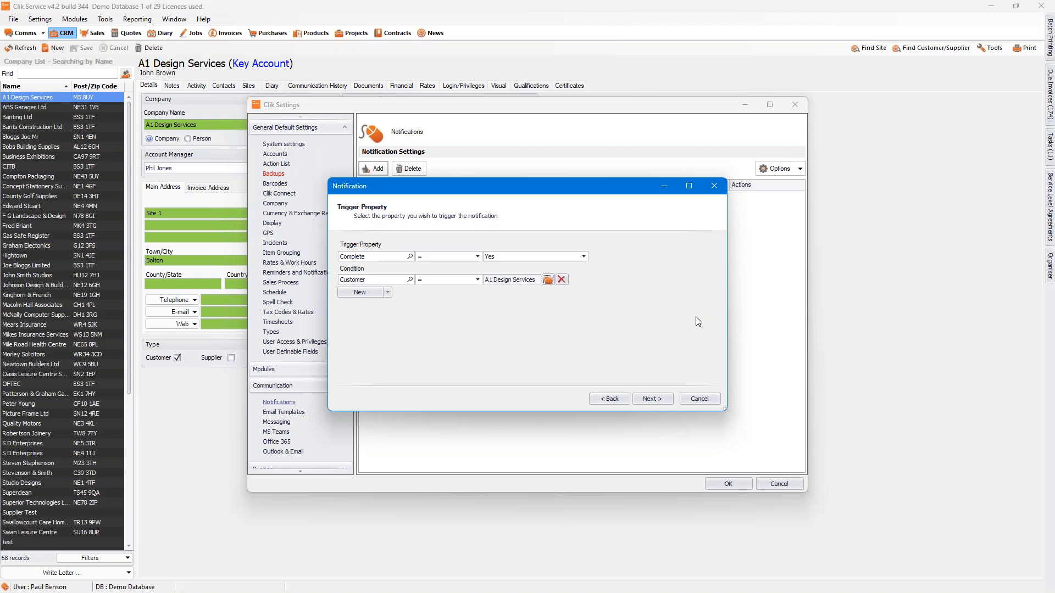
click(561, 280)
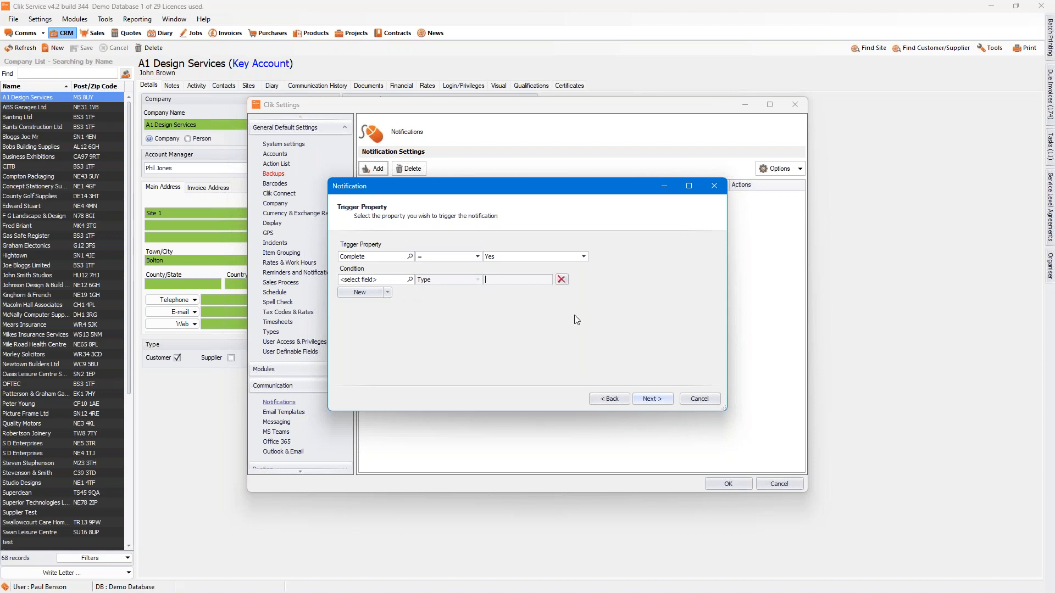
Step: Continue to the property actions and add an Email action and an Internal action
click(651, 398)
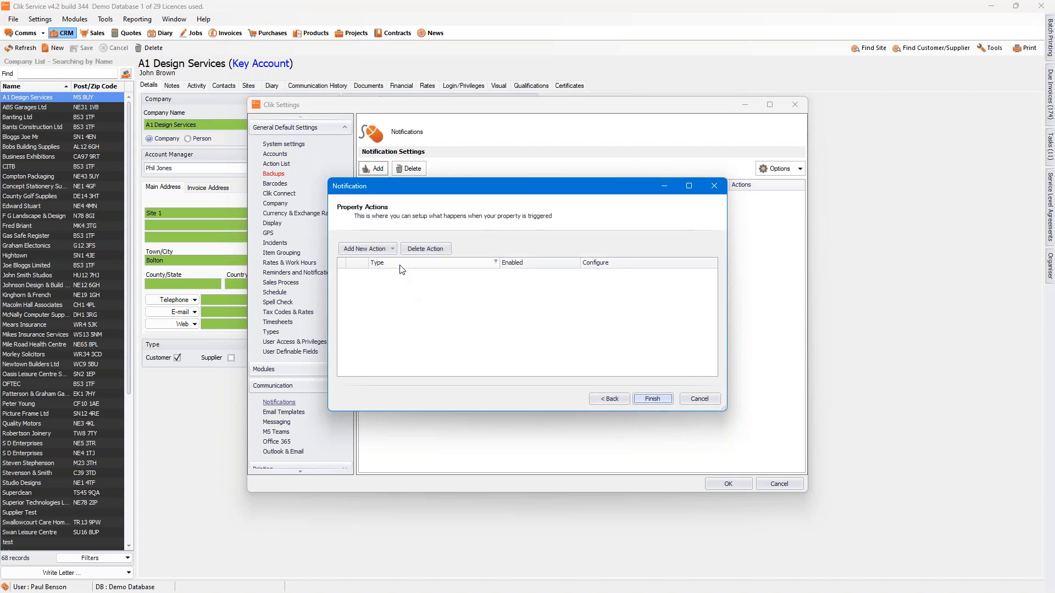
click(392, 250)
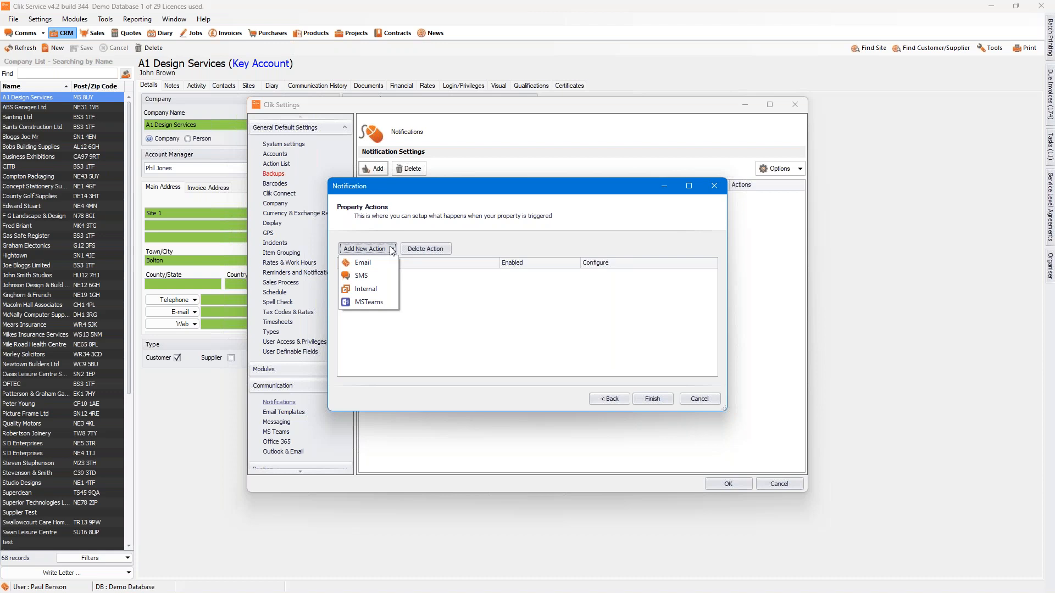
click(367, 264)
click(386, 252)
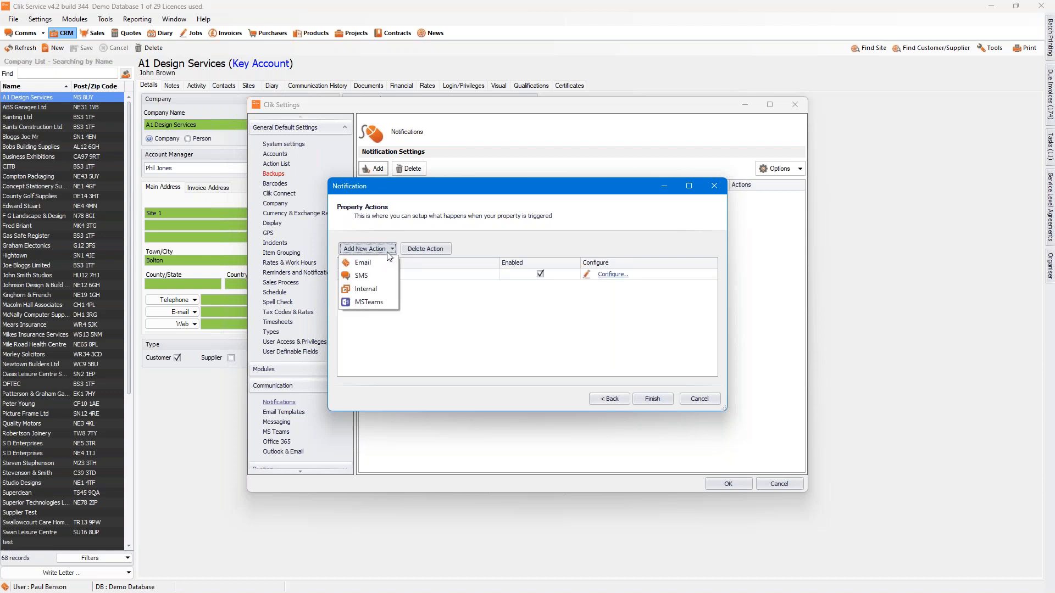
click(366, 291)
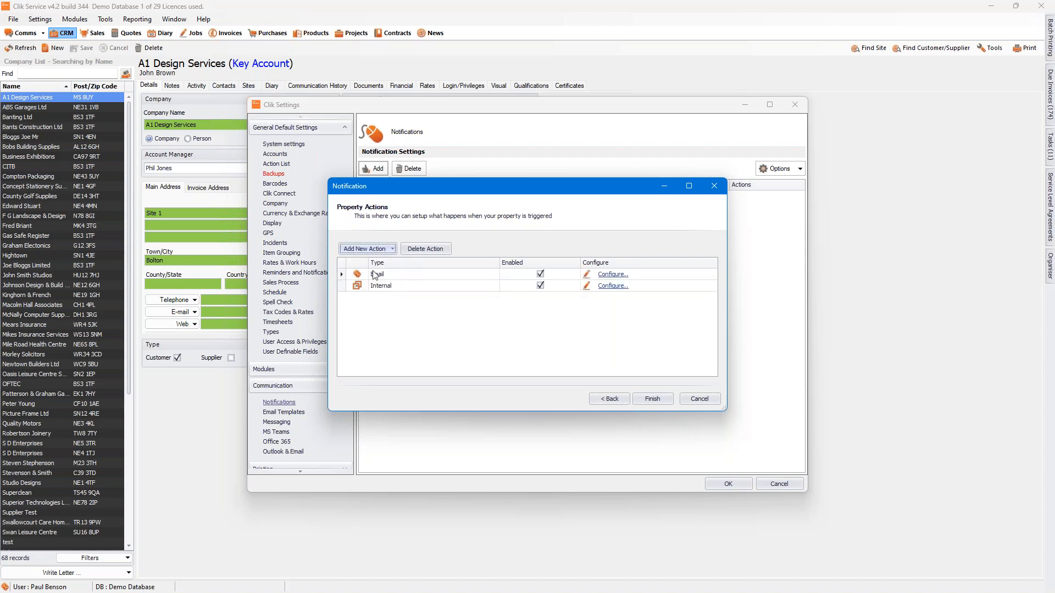
Step: Disable the Email and Internal actions and enable both again
click(540, 274)
click(540, 285)
click(540, 274)
click(540, 285)
Step: Open the Email action's configuration and add the Job Contact (Access/ Other) contact look-up as its individual recipient
click(613, 277)
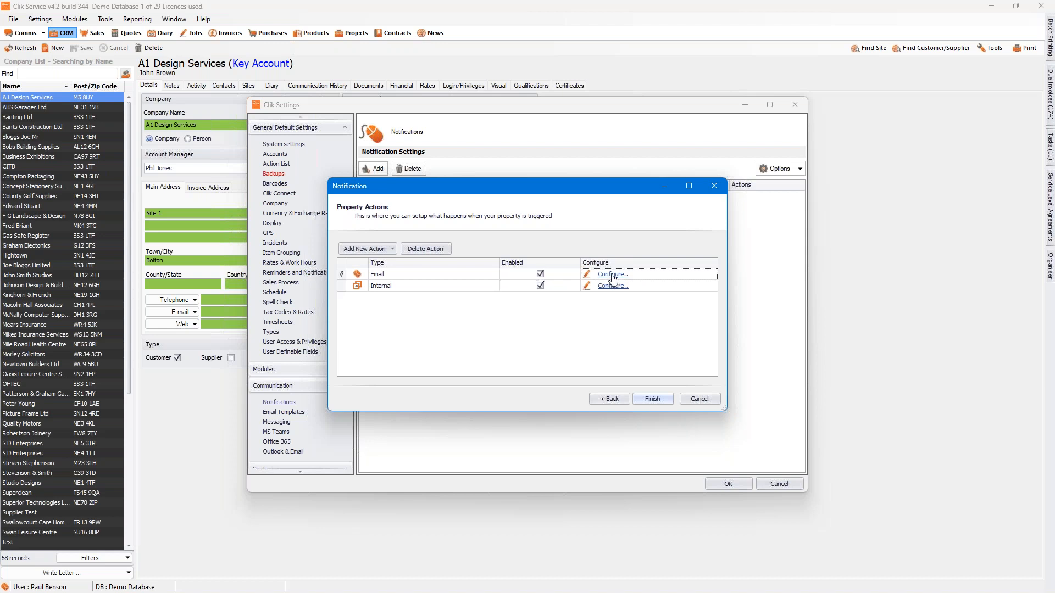
click(613, 275)
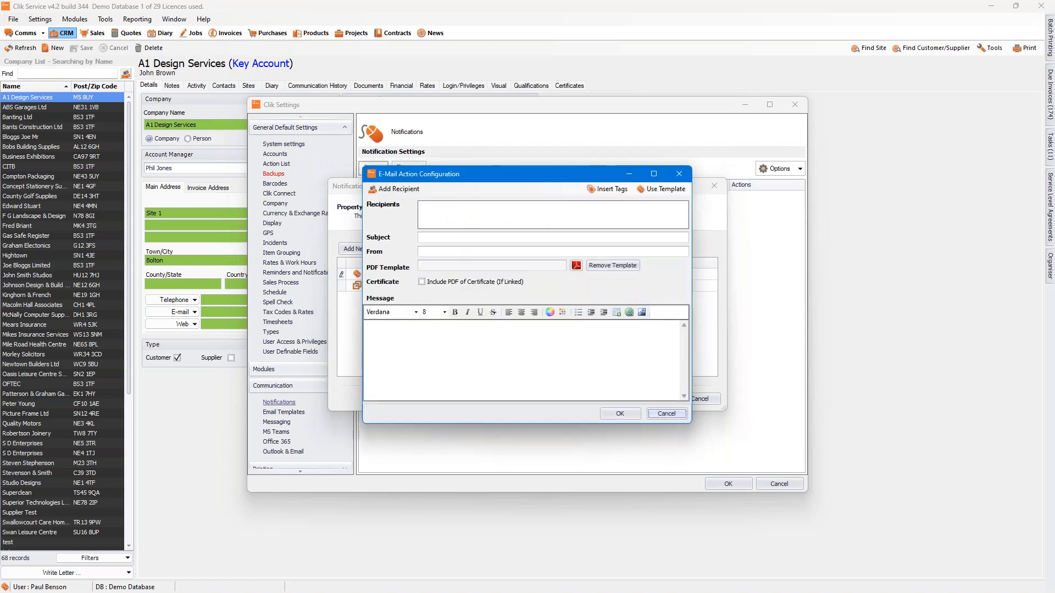
click(406, 192)
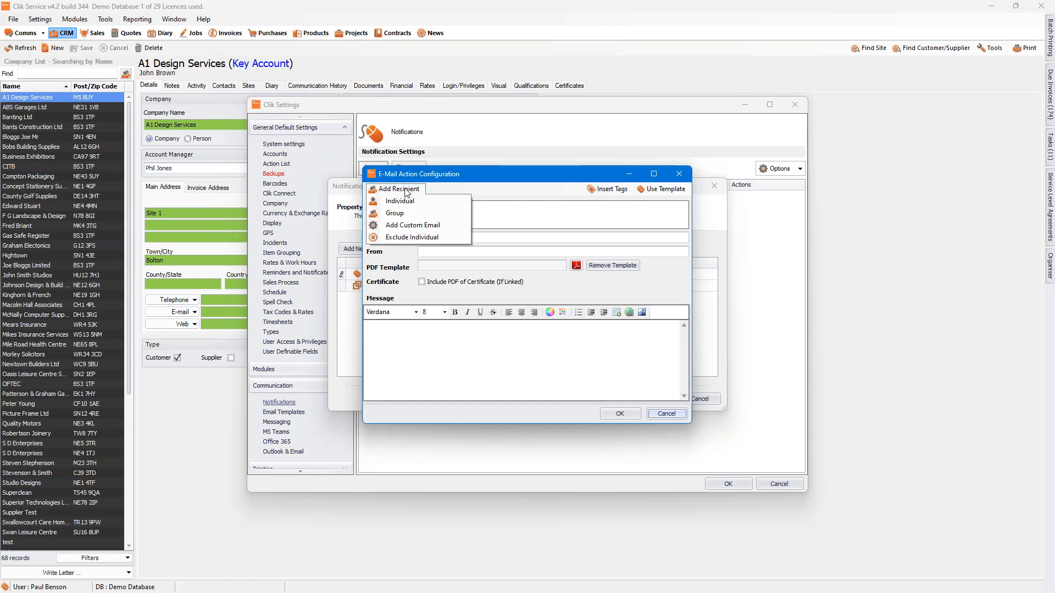
click(405, 202)
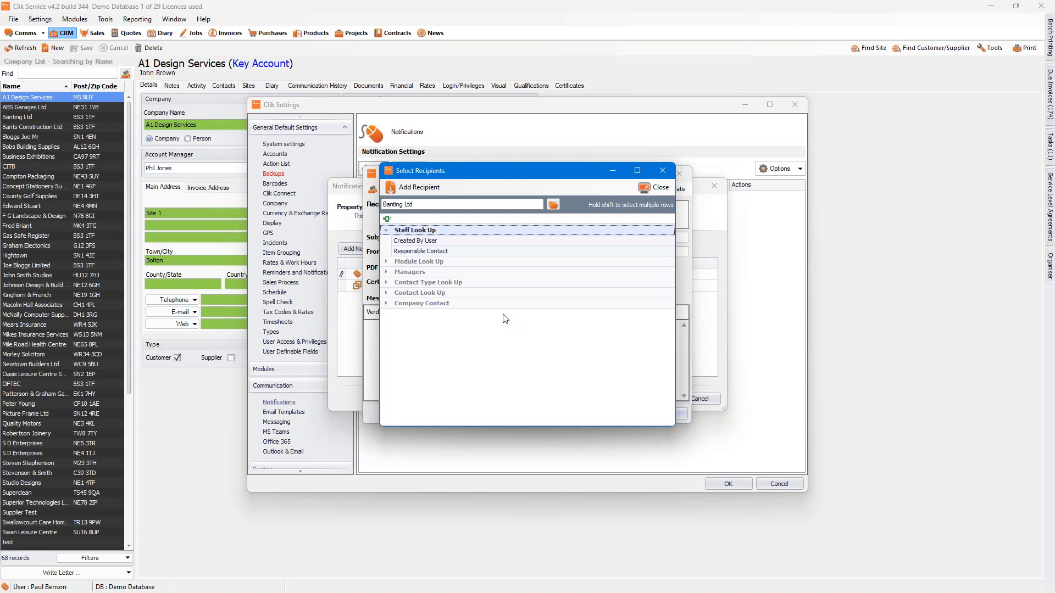
click(388, 297)
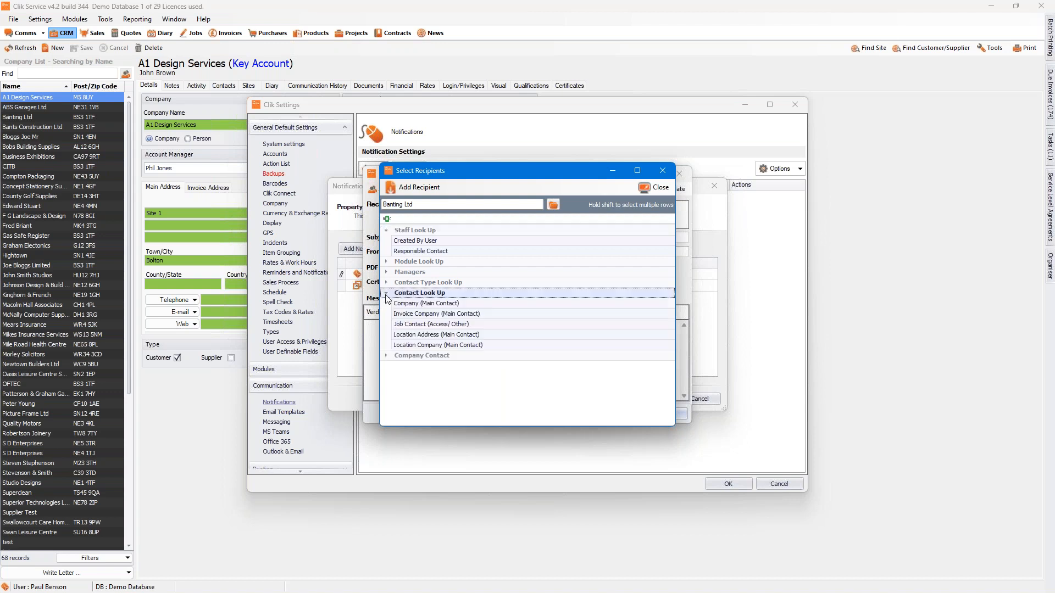
click(411, 325)
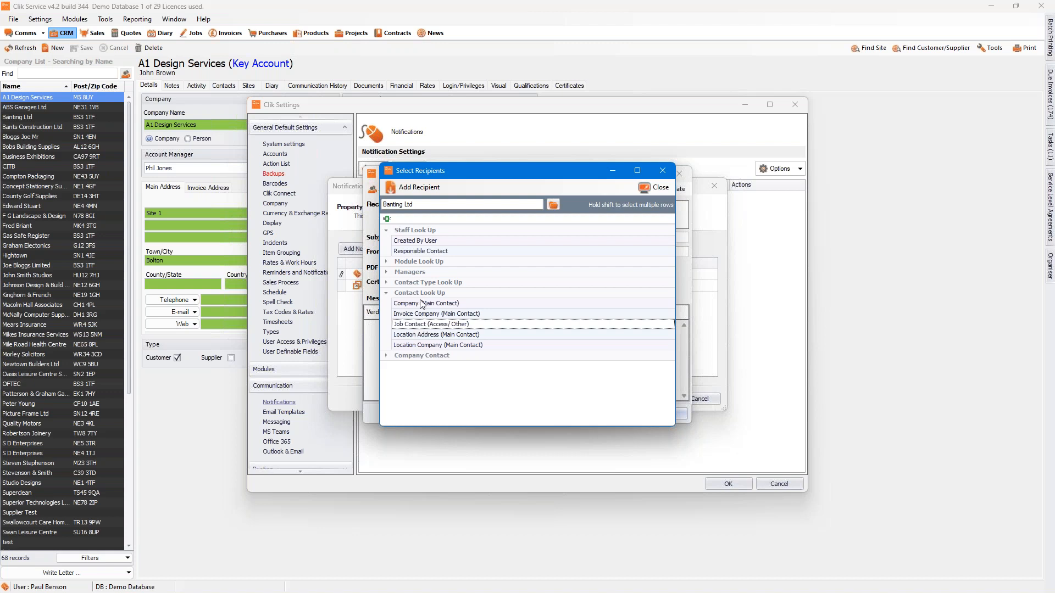
click(422, 309)
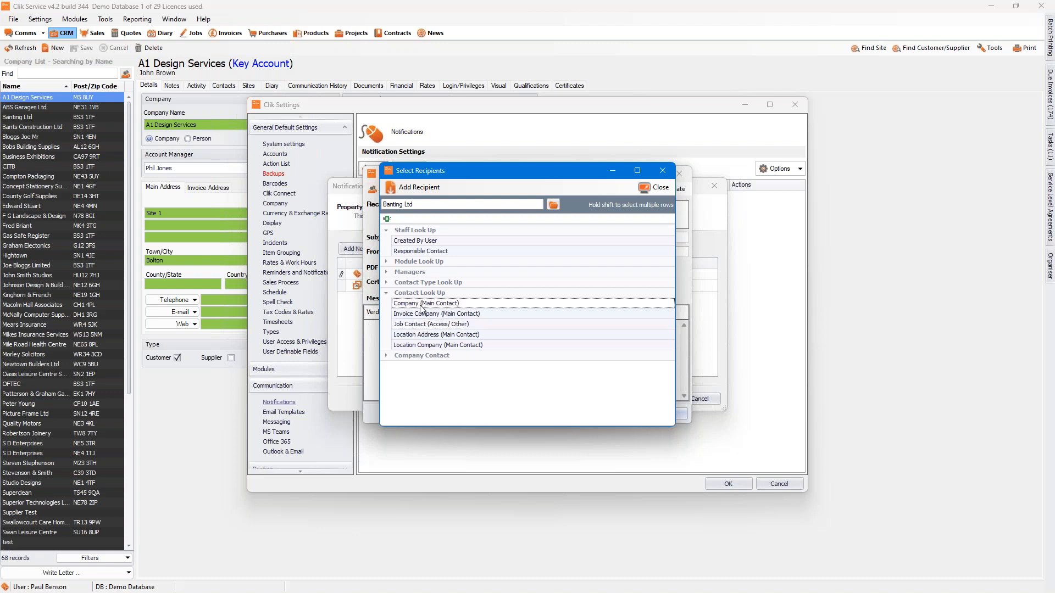
click(428, 338)
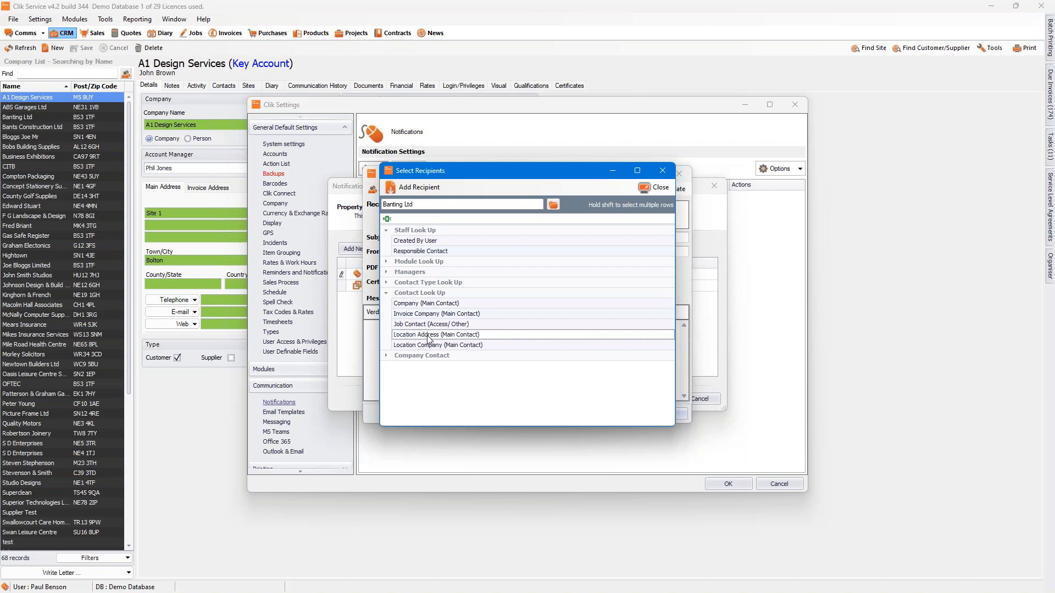
click(412, 305)
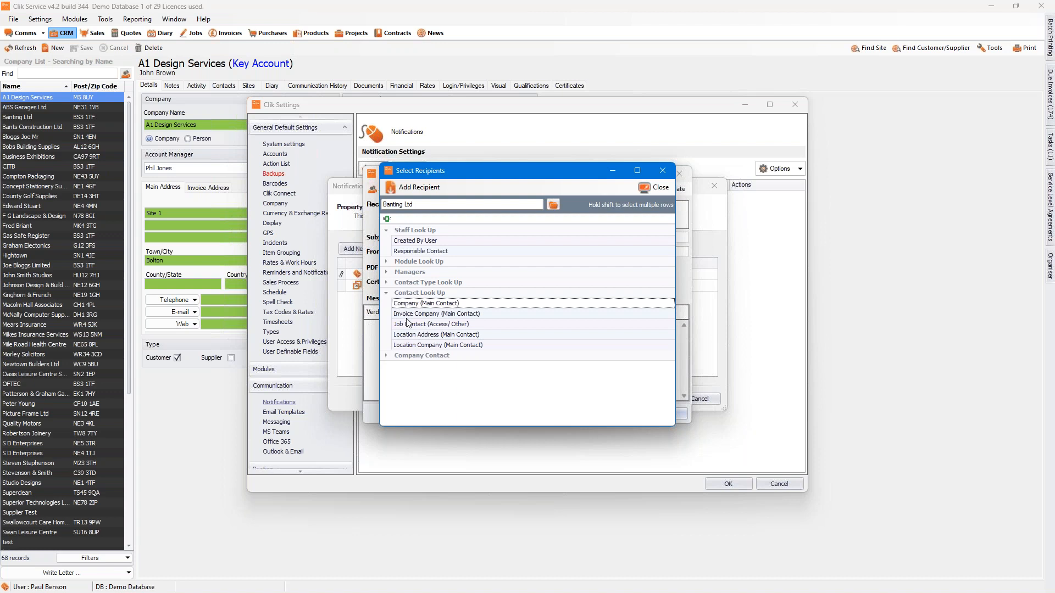
click(410, 325)
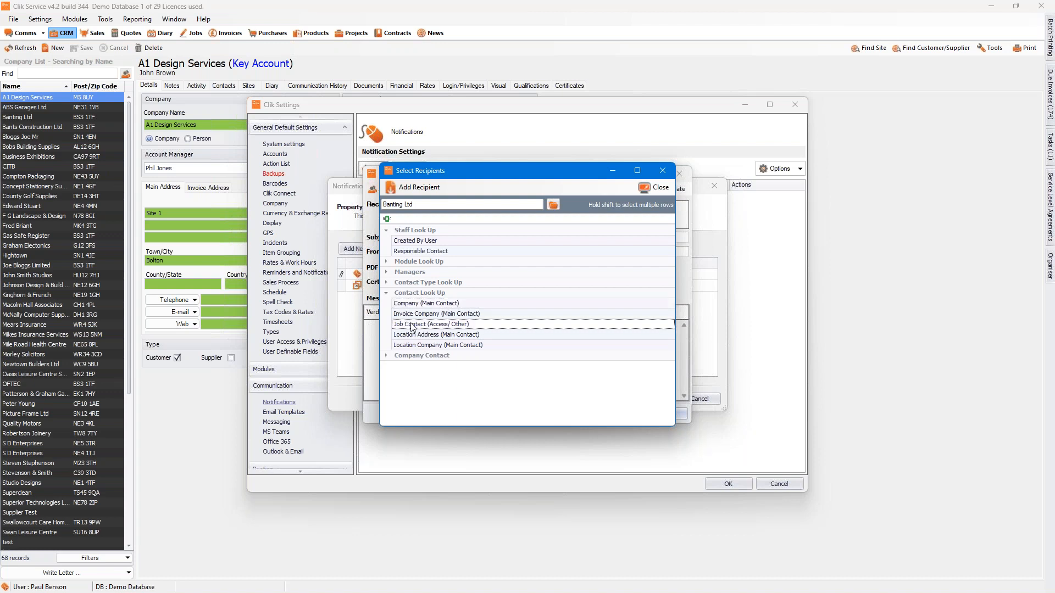
double_click(412, 325)
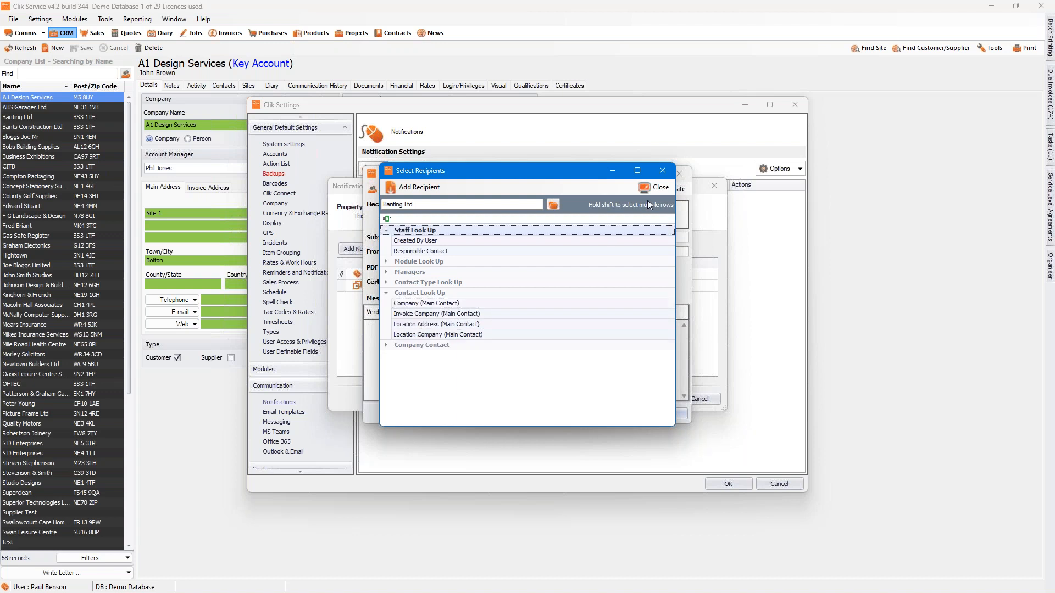
click(658, 188)
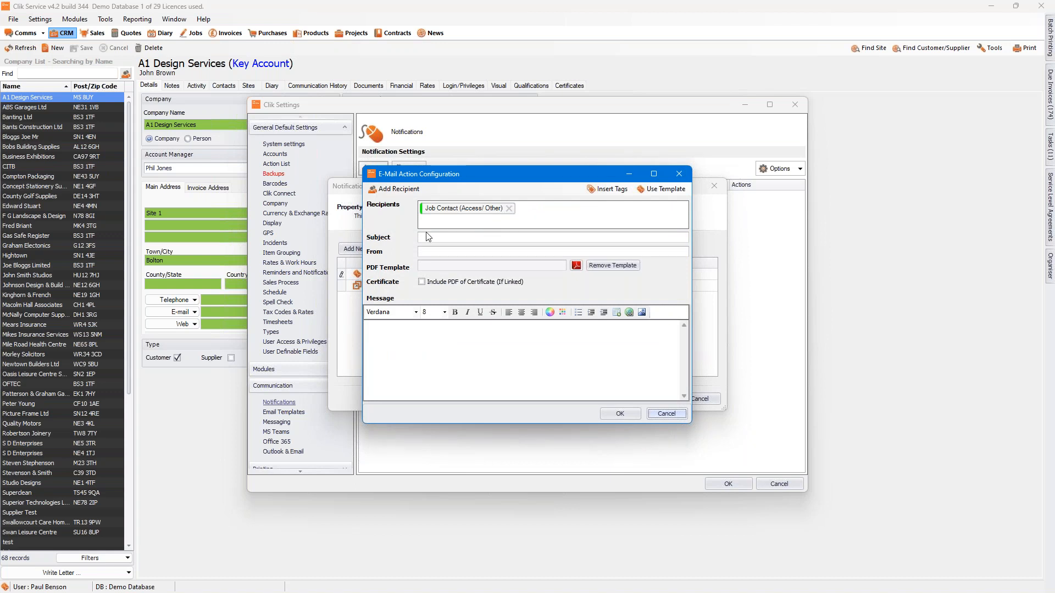
Step: Begin the email subject with the text "Job Number:"
click(449, 238)
text(Job Number:)
Step: Try the [JobNumber] number-field tag after the subject text, and delete it again
click(618, 193)
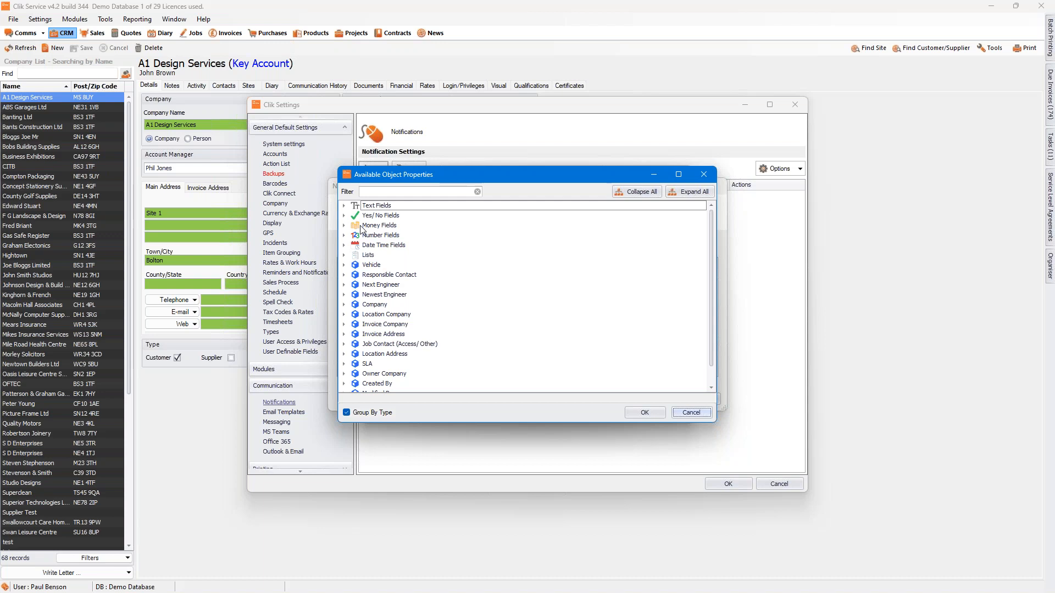
click(344, 235)
click(381, 245)
click(643, 410)
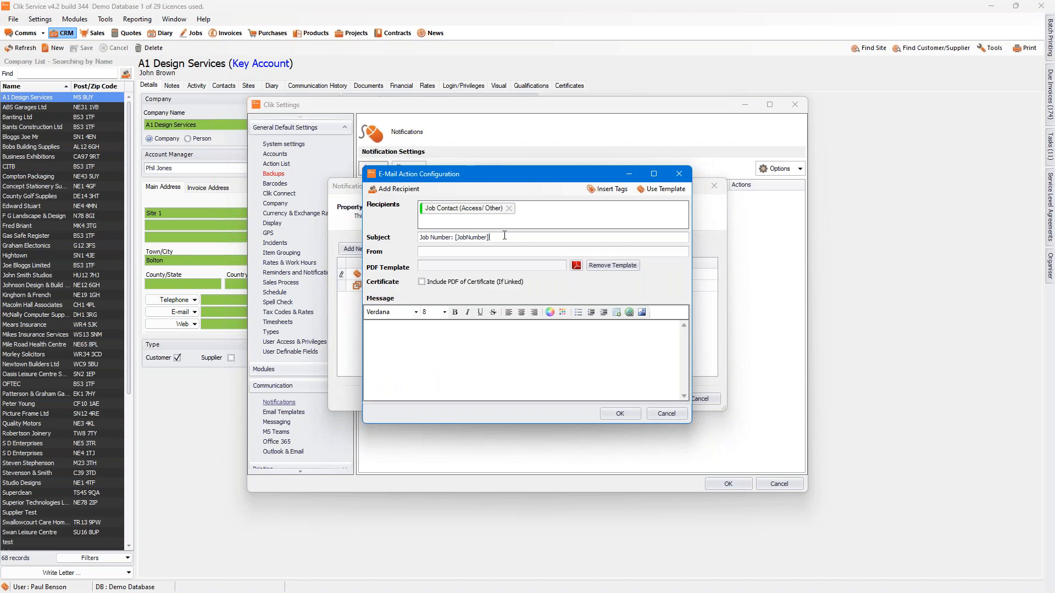
key(BackSpace)
key(BackSpace)
key(BackSpace)
key(BackSpace)
key(BackSpace)
key(BackSpace)
key(BackSpace)
key(BackSpace)
key(BackSpace)
Step: Insert the Job No (full) tag in the subject and place it after the text, reading "Job Number: [FullJobNumber]"
click(602, 191)
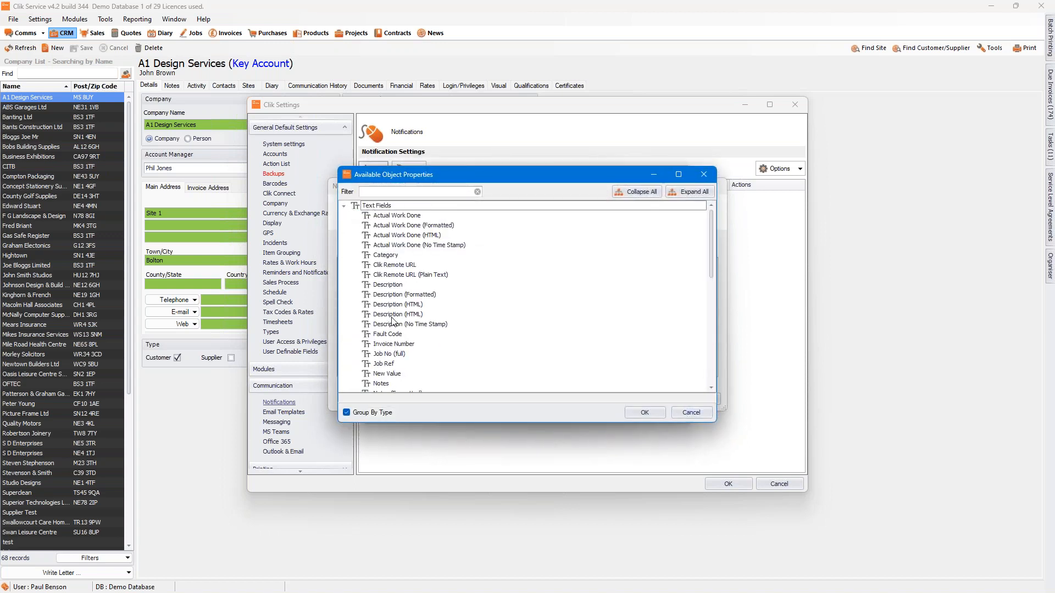
click(394, 356)
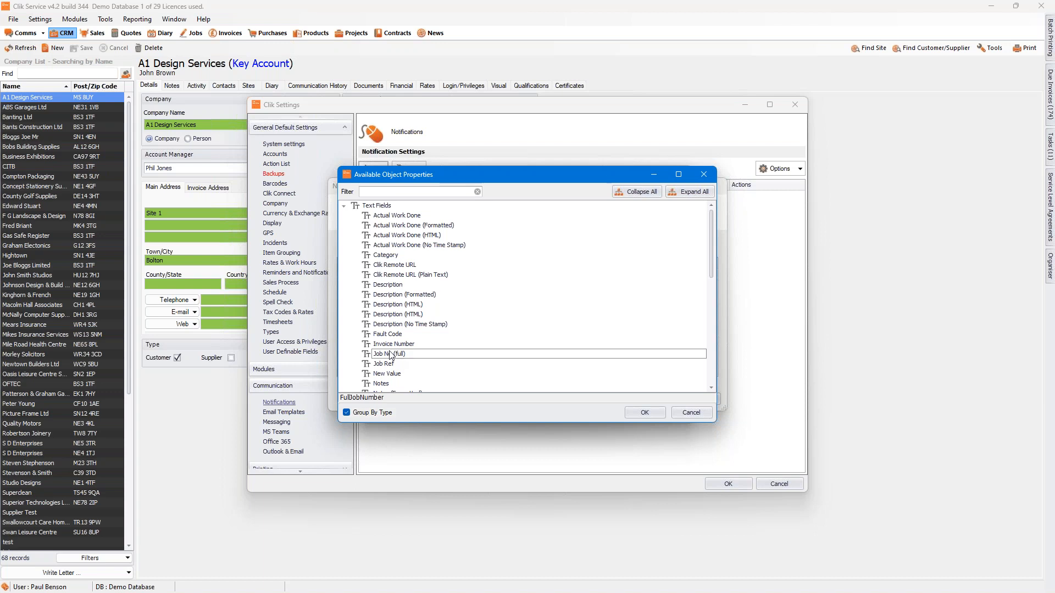
click(645, 412)
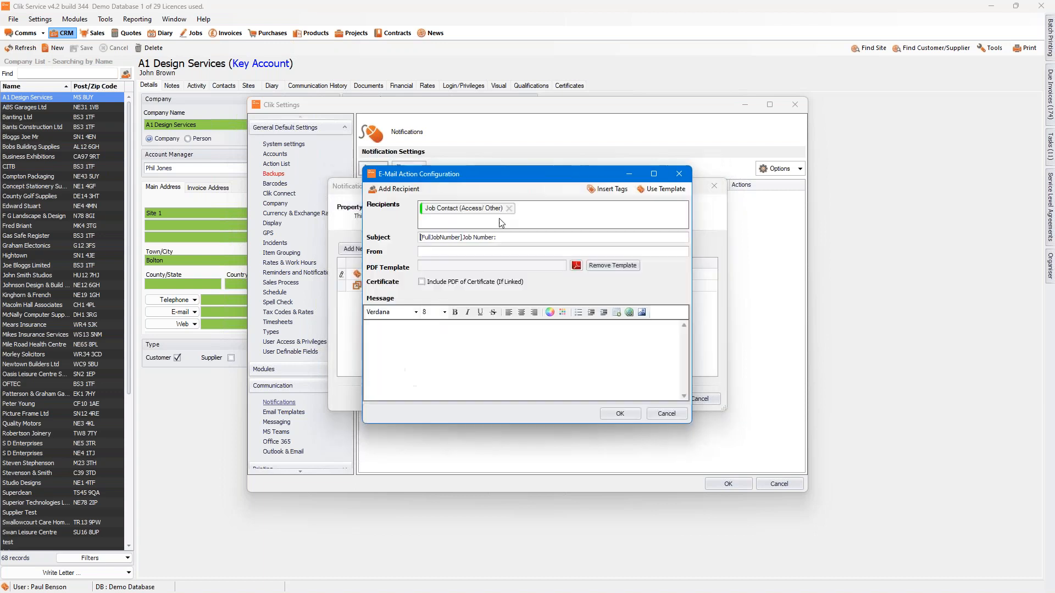
double_click(464, 236)
key(ctrl+c)
right_click(427, 236)
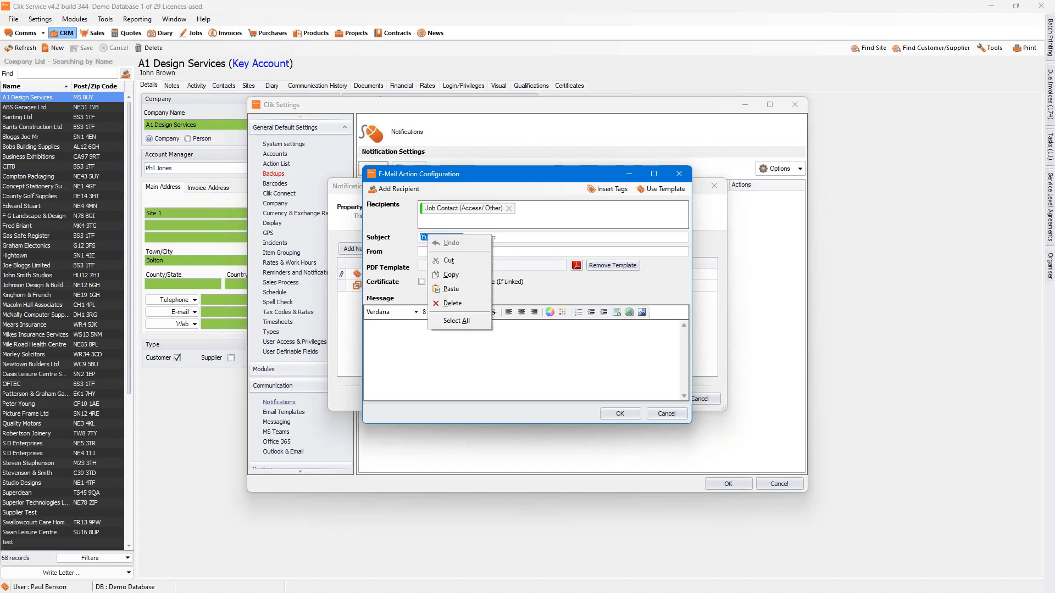
click(450, 275)
click(503, 238)
right_click(503, 238)
click(519, 289)
drag(465, 238, 349, 241)
key(Delete)
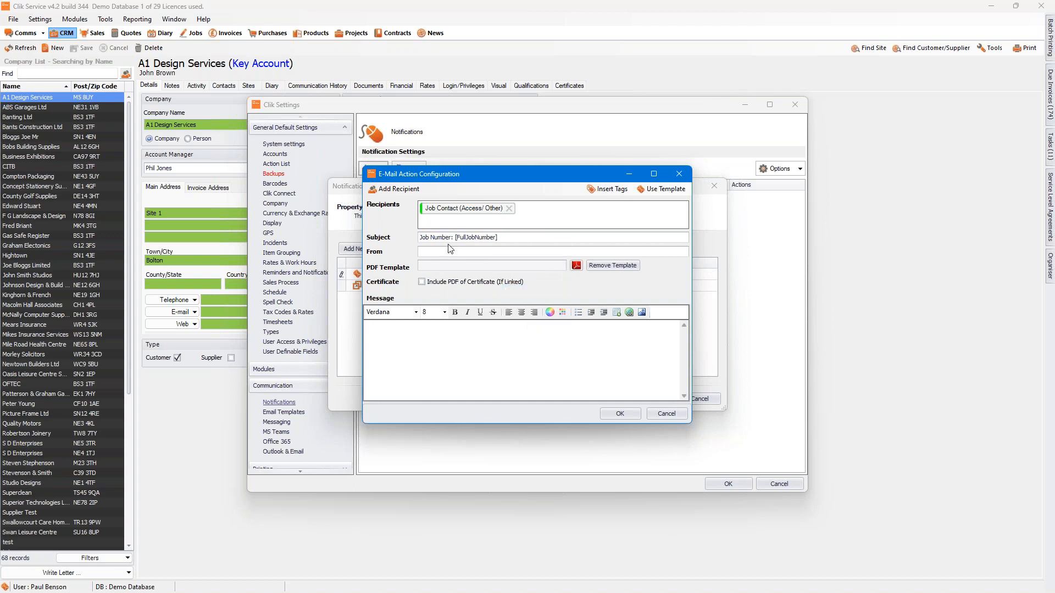
Step: Finish the subject with "has been completed" and enter the sender's email address in the From field
text(has been completed)
key(Tab)
Step: Attach the "Job with photos v2" template as the email's PDF template
click(576, 267)
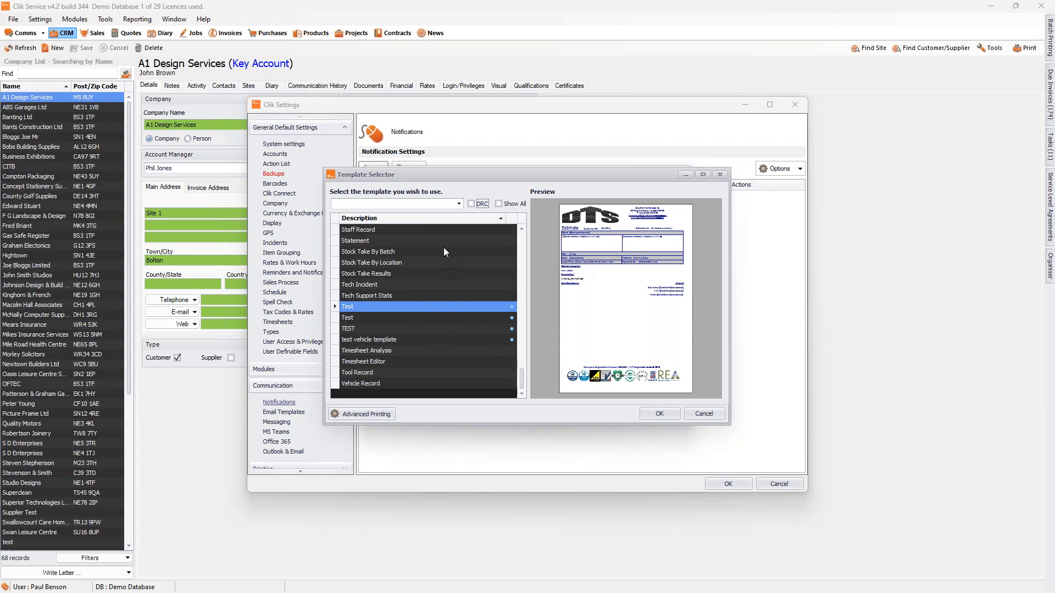
drag(521, 372, 531, 308)
click(381, 285)
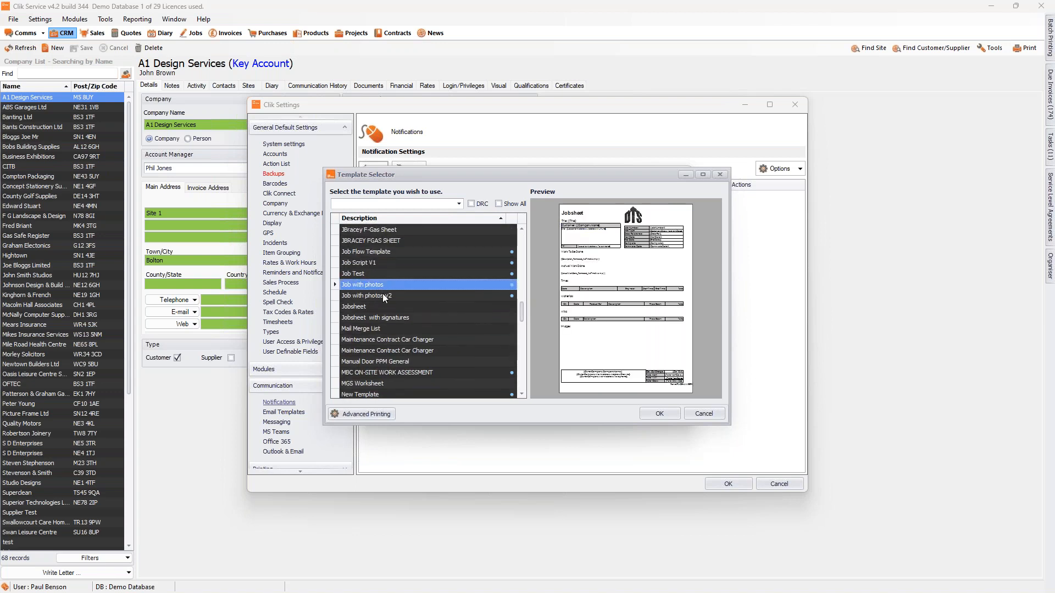
click(382, 296)
click(658, 414)
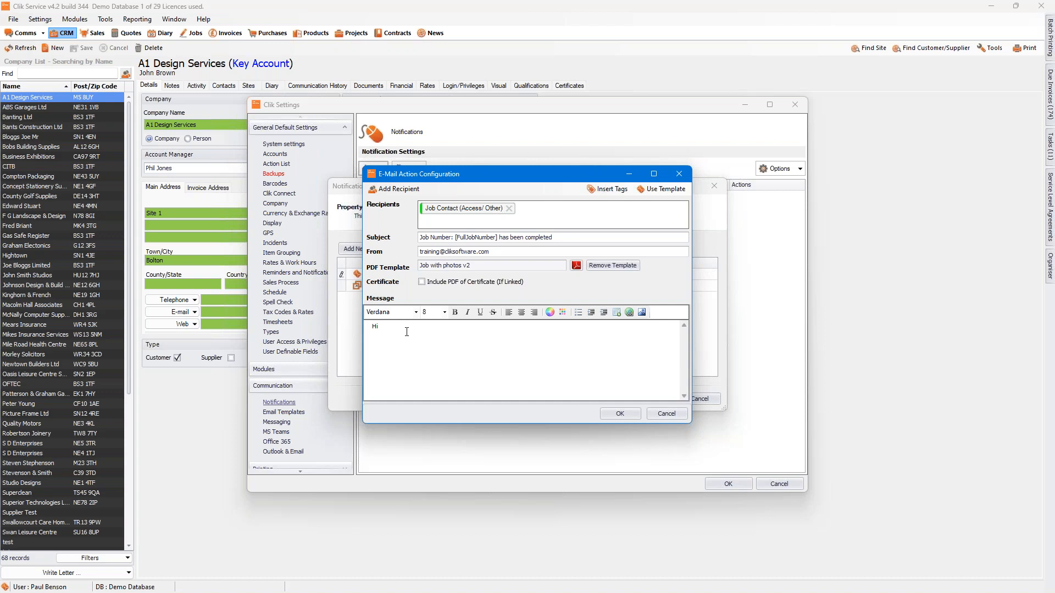
Step: Insert the Job Contact (Access/ Other) First Name tag after "Hi" in the message greeting
click(618, 190)
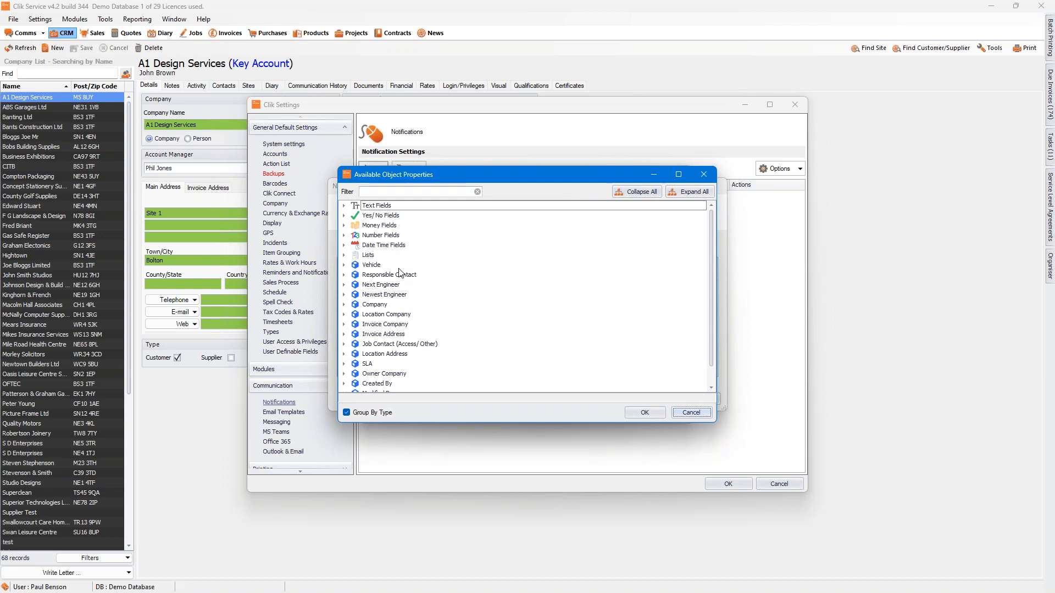
click(344, 344)
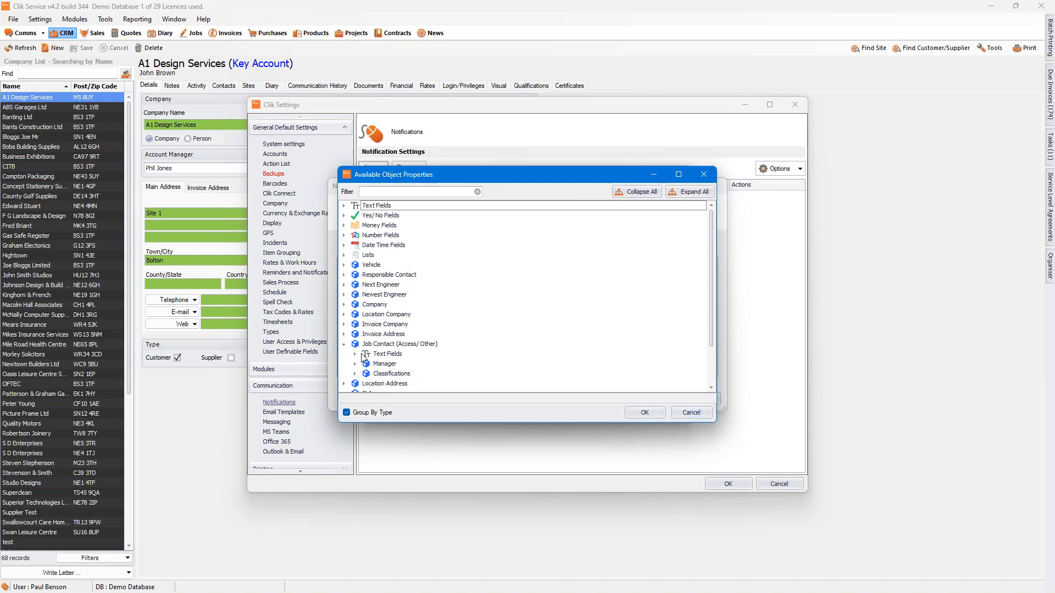
click(355, 354)
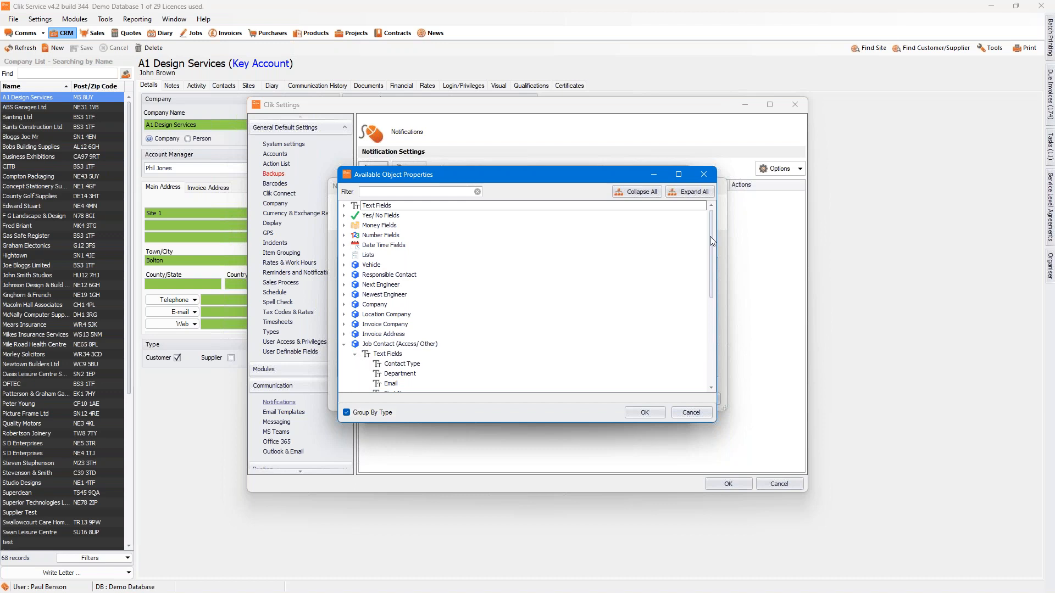
drag(708, 237, 709, 255)
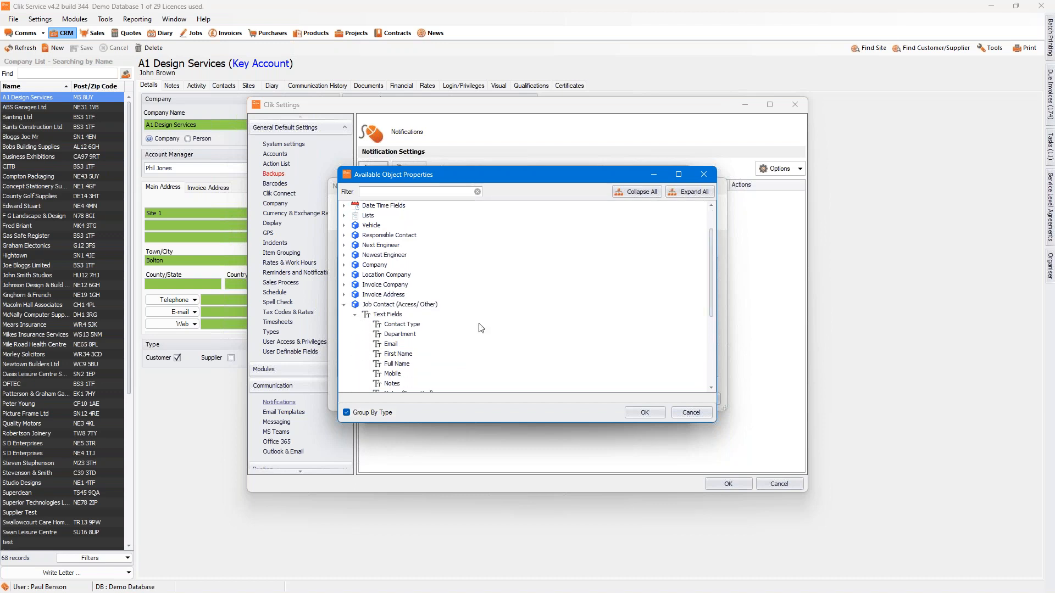
click(398, 355)
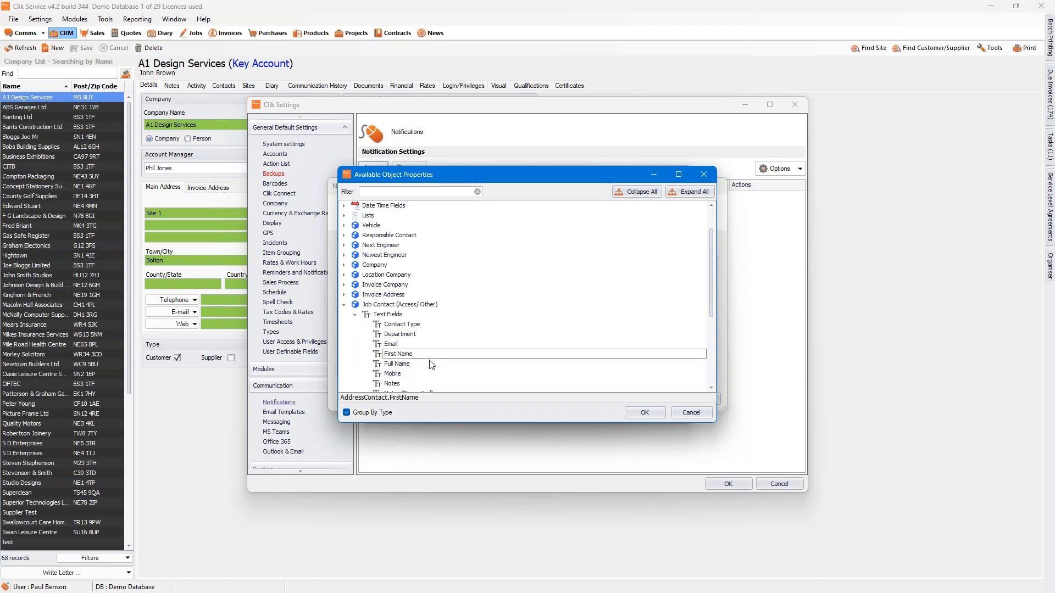
click(645, 413)
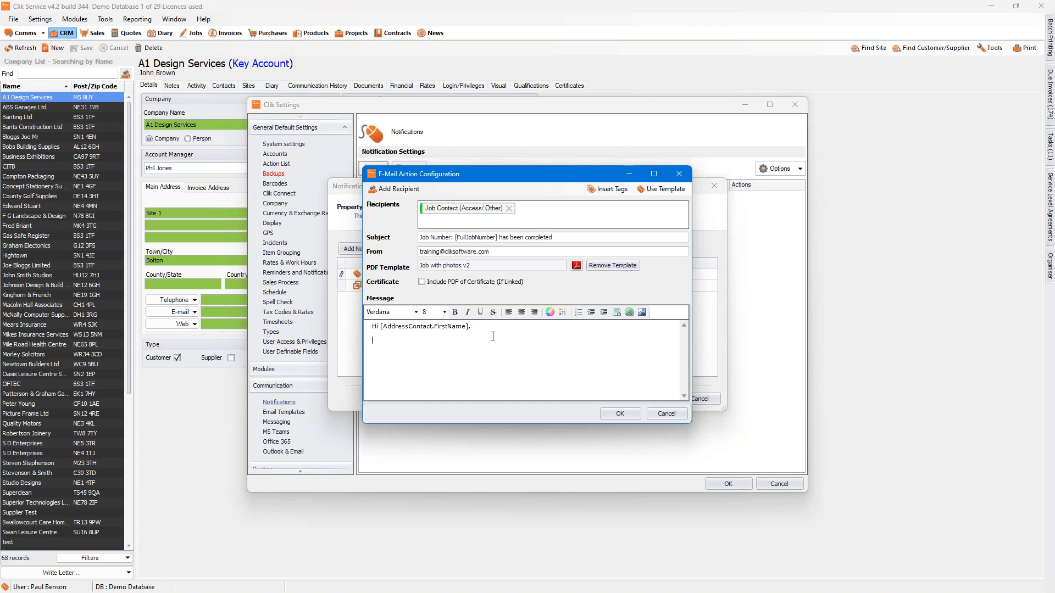
Step: Add the line "Job Number has been completed" below the greeting in the message
key(Return)
key(Return)
text(Job Number gh)
key(BackSpace)
text(has been completed)
Step: Insert the Job No (full) tag after "Job Number" in the message's completion line
click(410, 342)
click(609, 189)
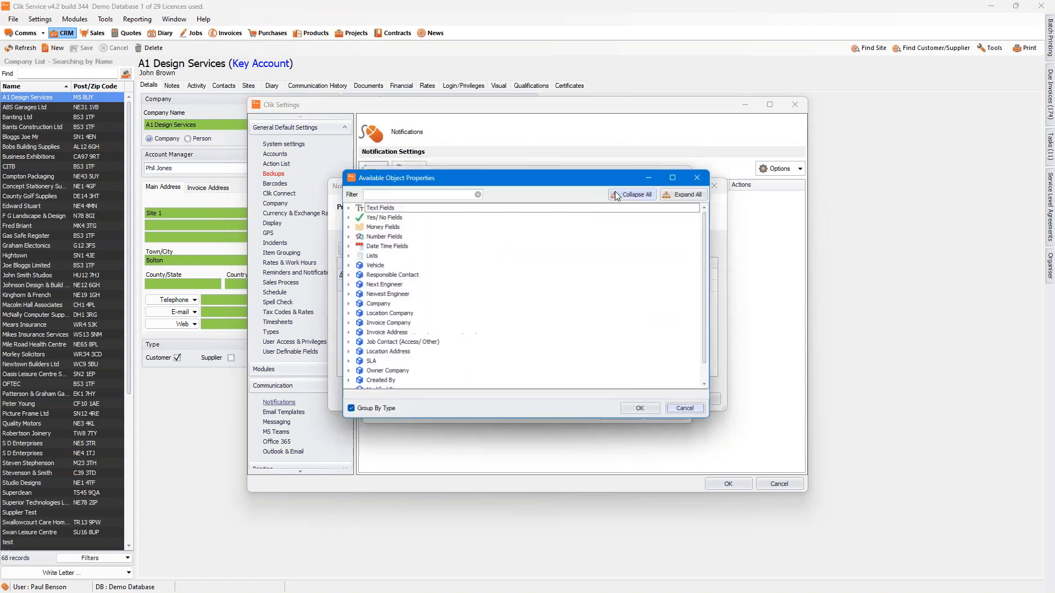
click(347, 207)
click(398, 355)
click(646, 411)
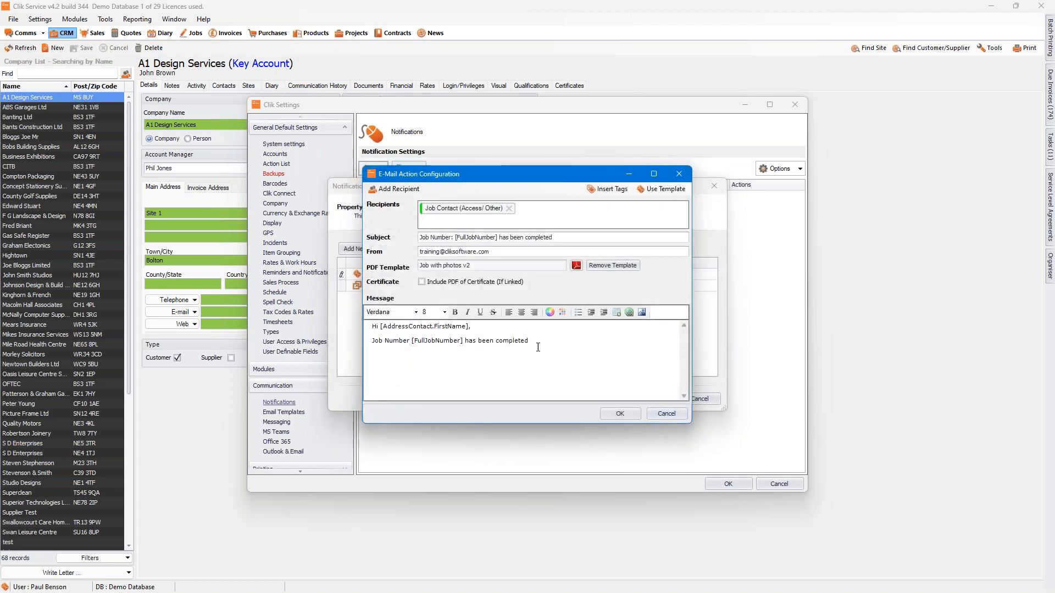
Step: Extend the completion line with "for" and insert the Location Address tag Address One Line after it
text(for)
click(616, 190)
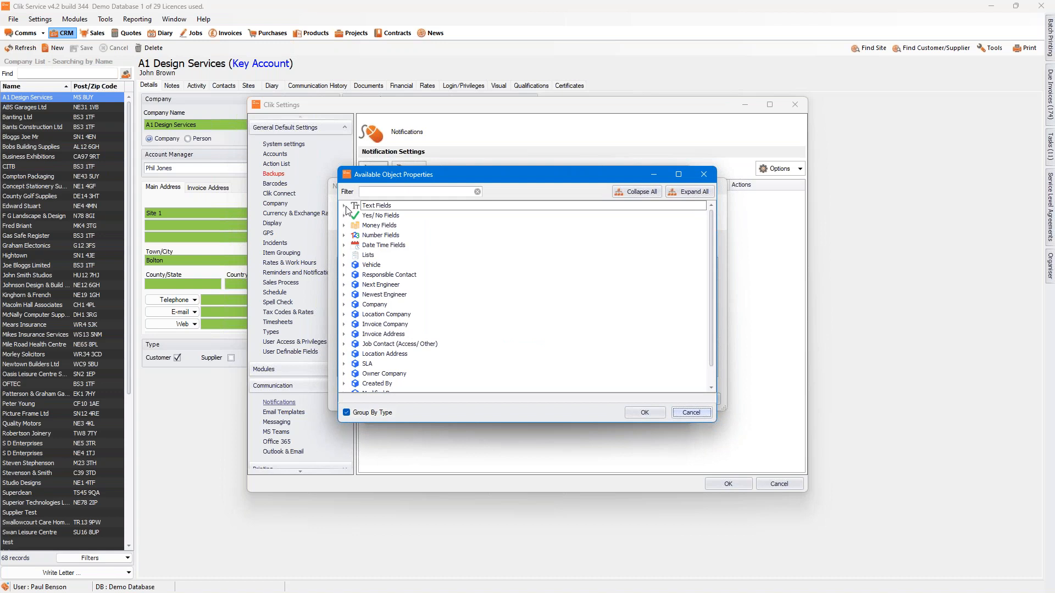
click(344, 315)
drag(714, 240, 716, 272)
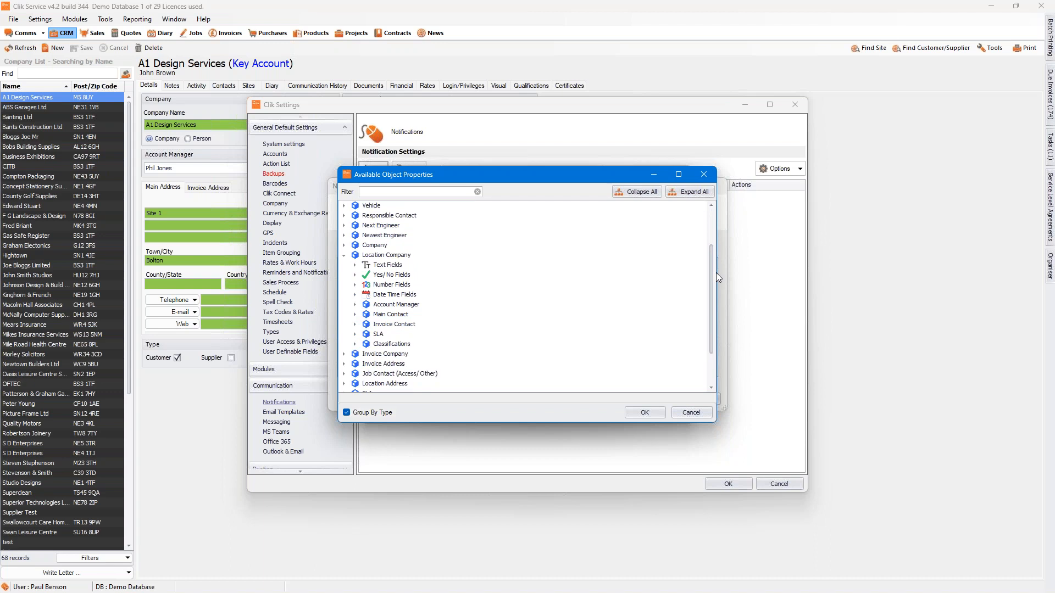
click(355, 265)
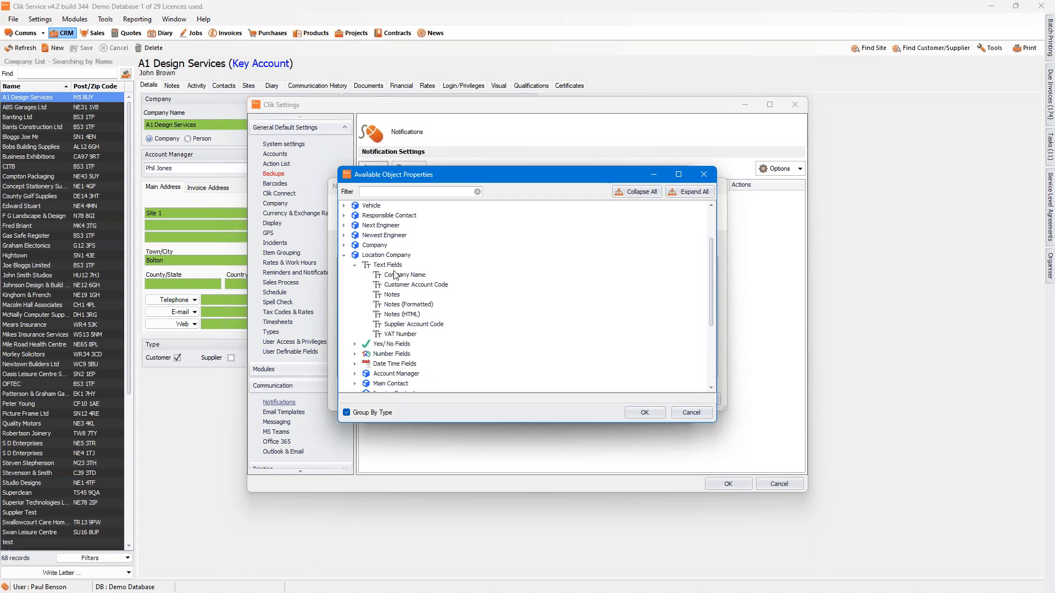
click(344, 245)
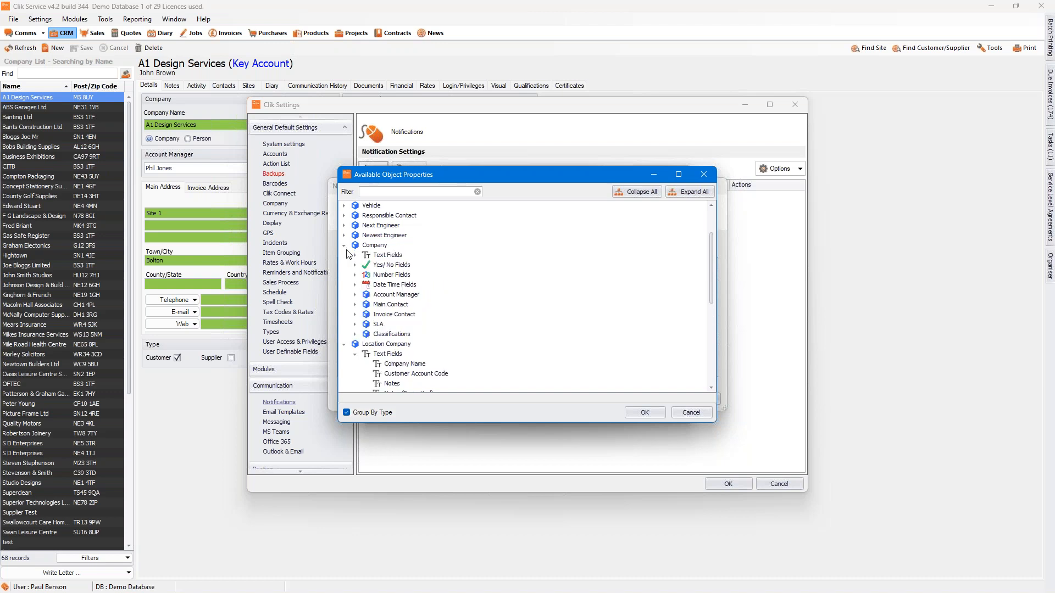
drag(711, 277, 711, 341)
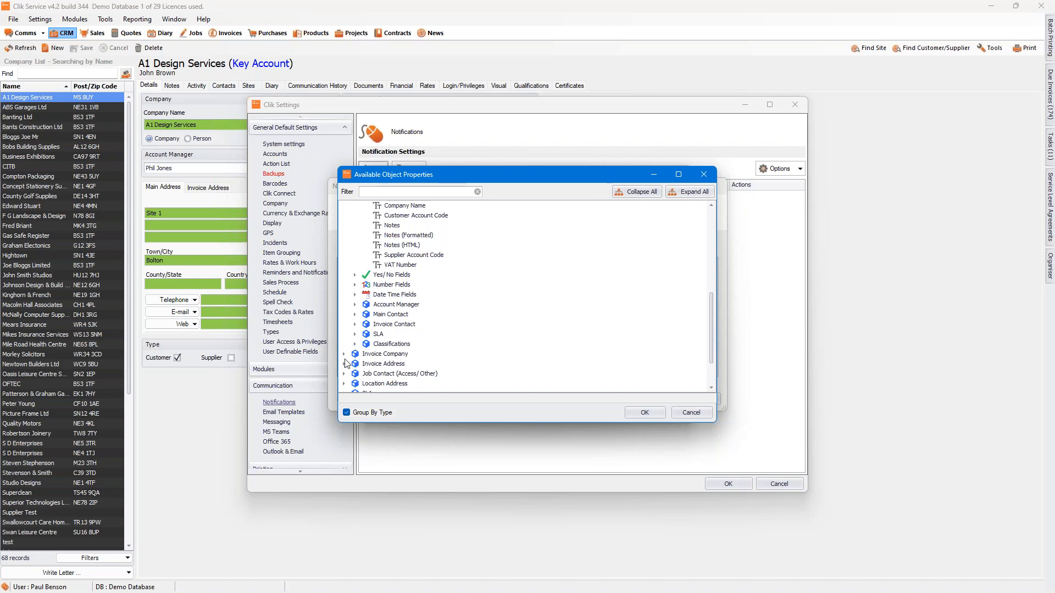
click(344, 384)
drag(711, 298, 713, 335)
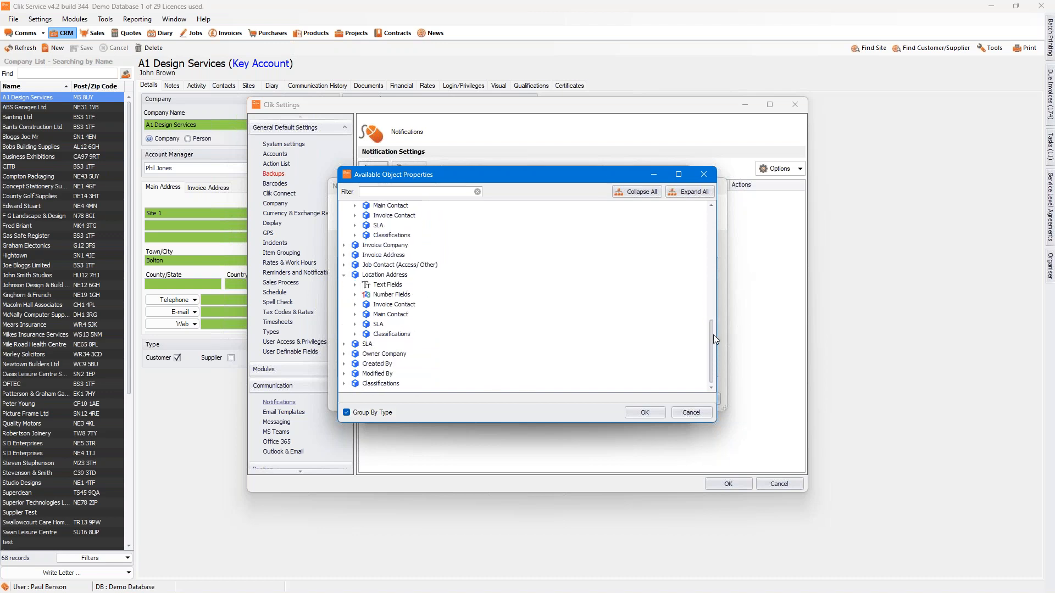
click(355, 285)
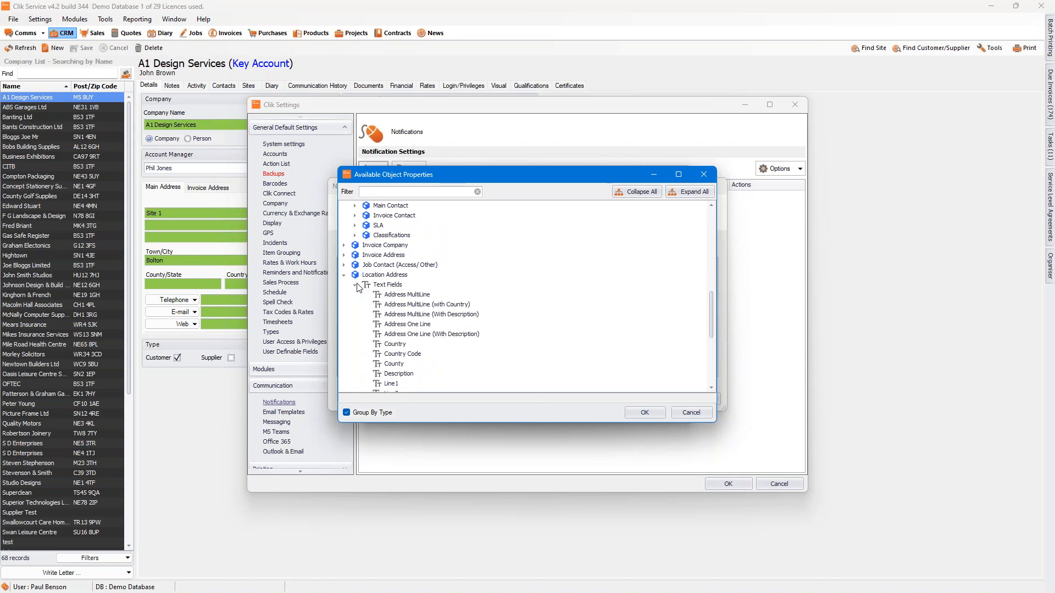
click(411, 325)
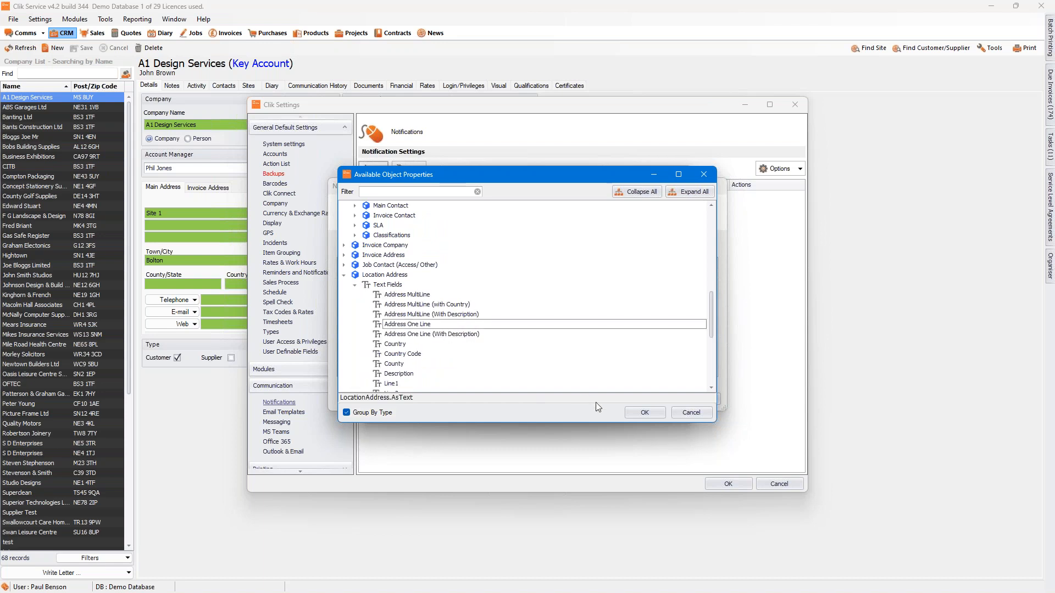
click(638, 411)
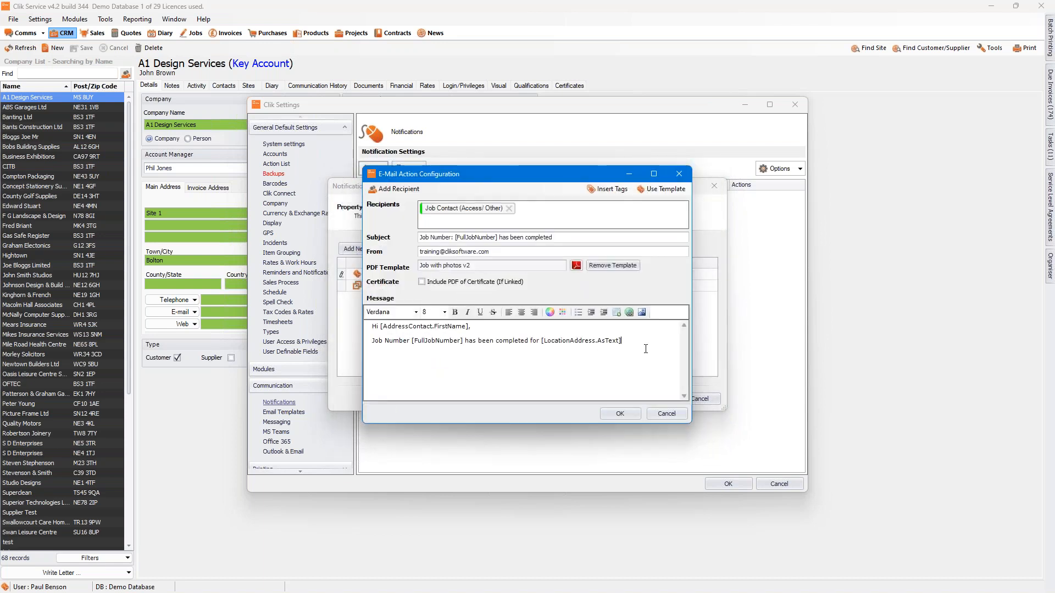
Step: Add "the site" before the address tag, end the sentence with a full stop, and add an "Actual Work Done:" line below
click(541, 343)
text(the site)
text(ta)
text(ual W)
text(ork Done:)
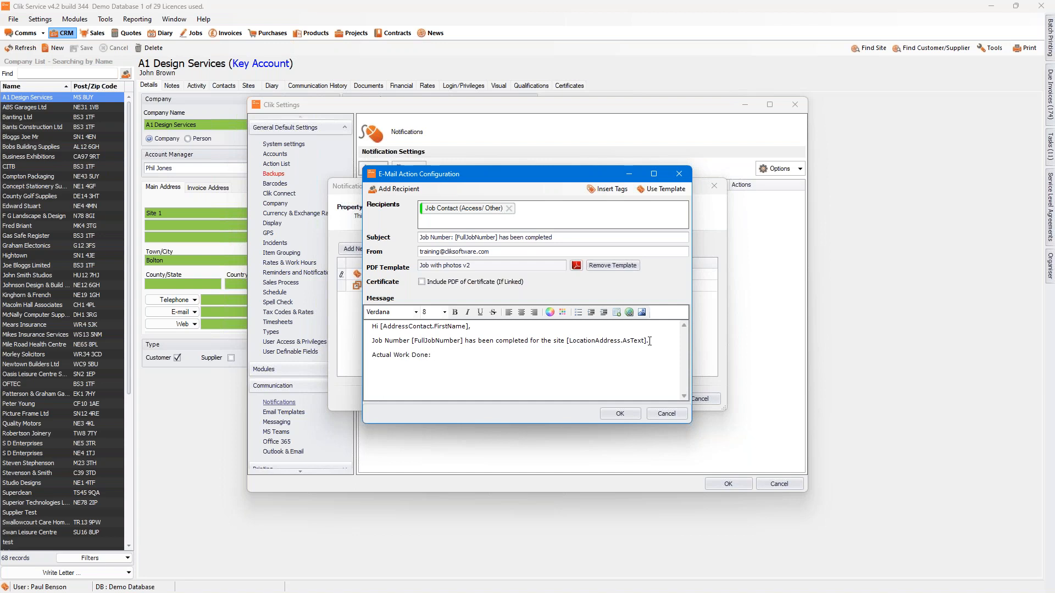
Step: Insert the Actual Work Done (No Time Stamp) tag after "Actual Work Done:" in the email message
click(609, 189)
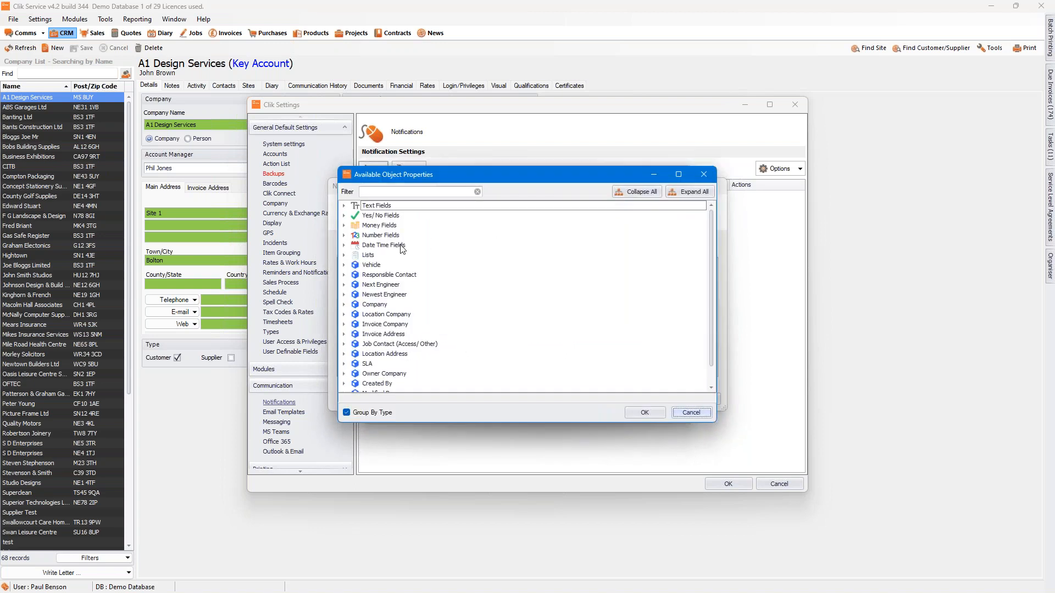
click(345, 206)
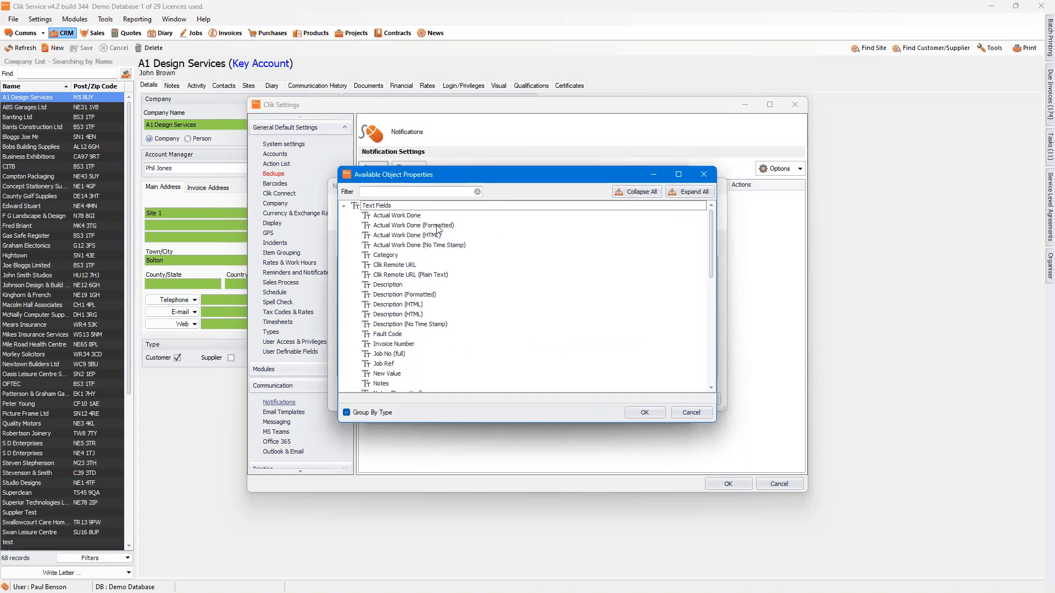
click(439, 246)
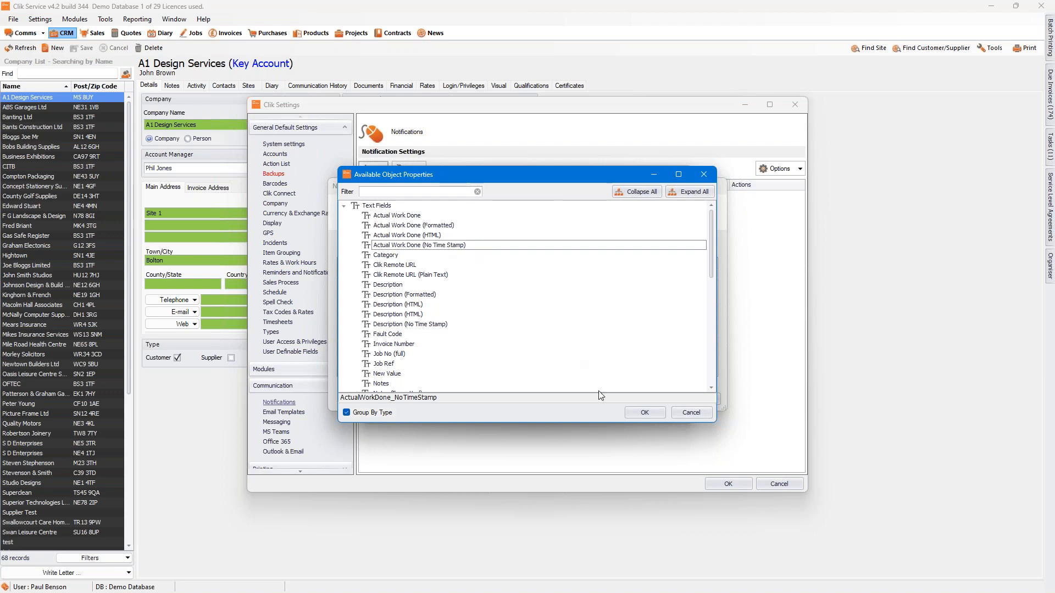
click(644, 412)
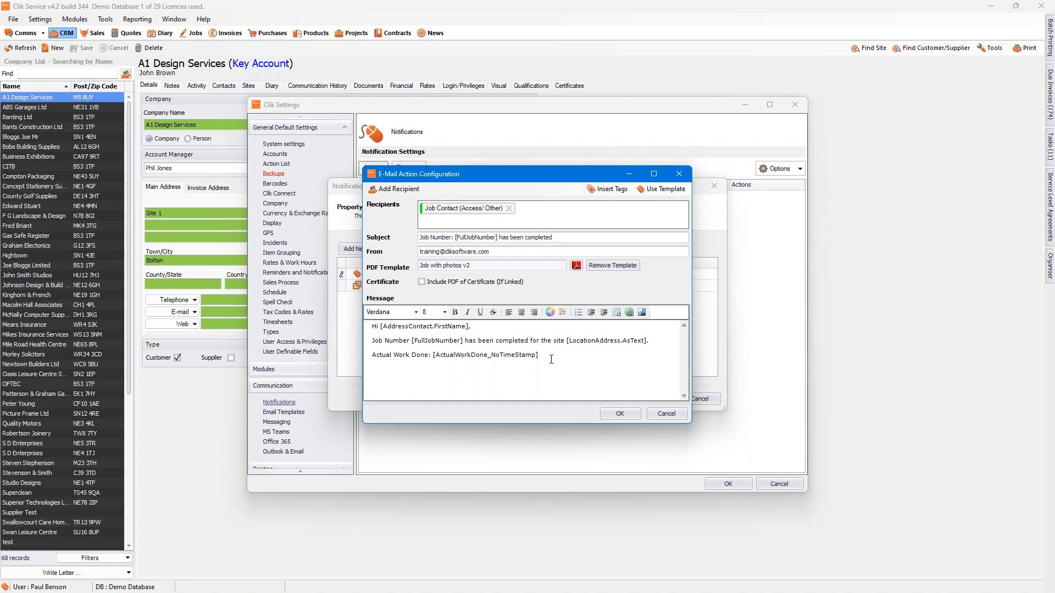
Step: Copy the entire email message text and save the email action's configuration
drag(541, 356, 379, 325)
right_click(380, 326)
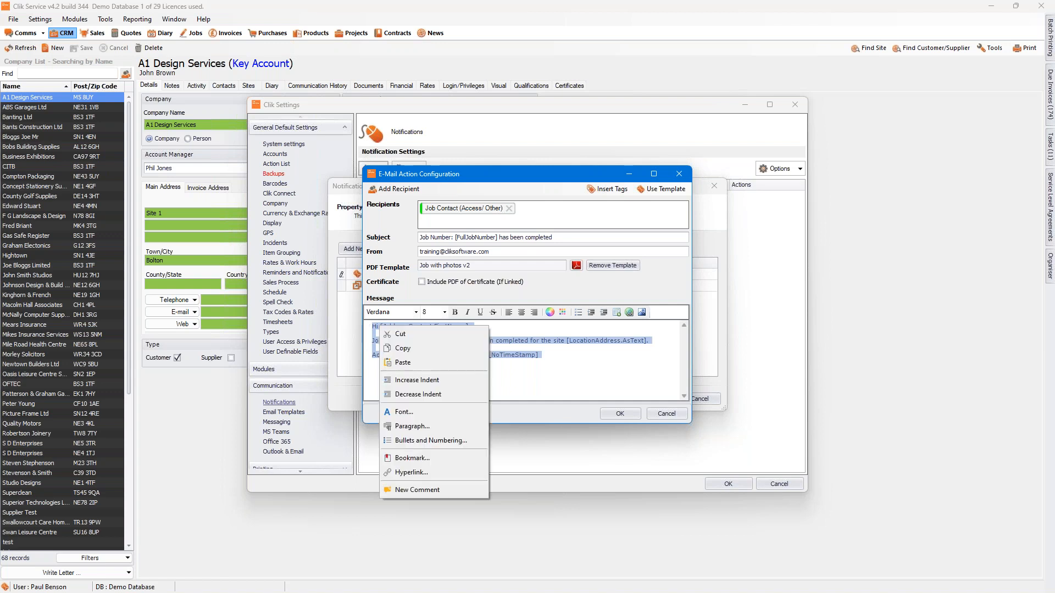
click(407, 350)
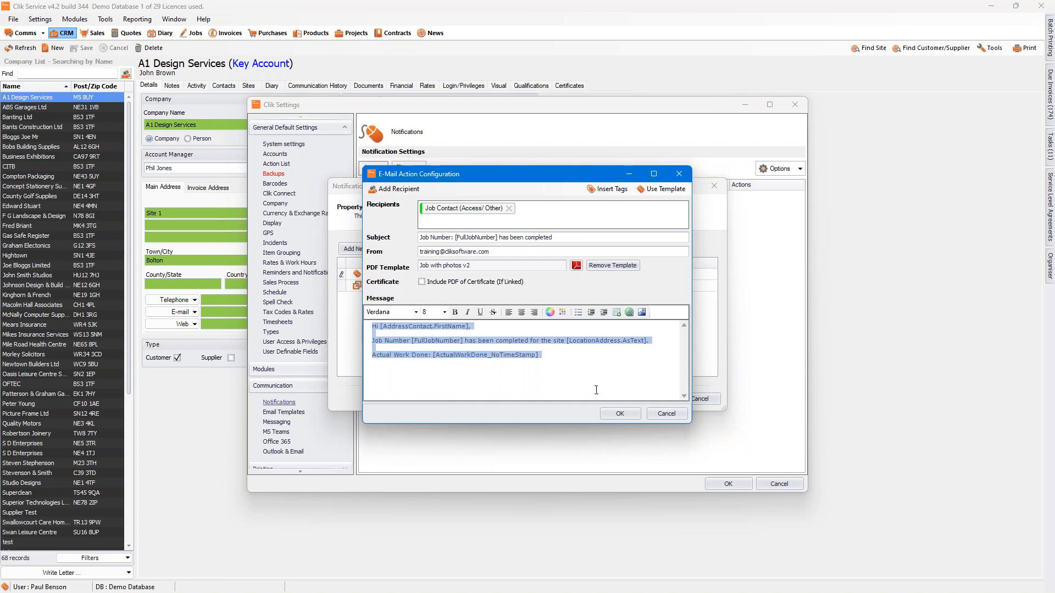
click(622, 412)
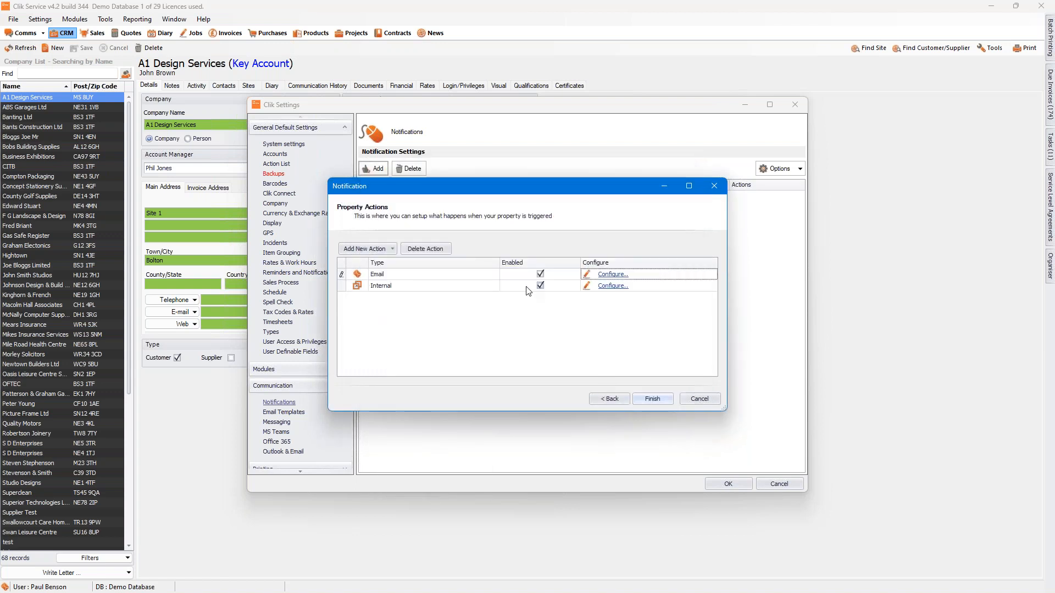
Step: Paste the copied text into the Internal action's message and delete its "Hi" greeting line
click(614, 290)
click(614, 290)
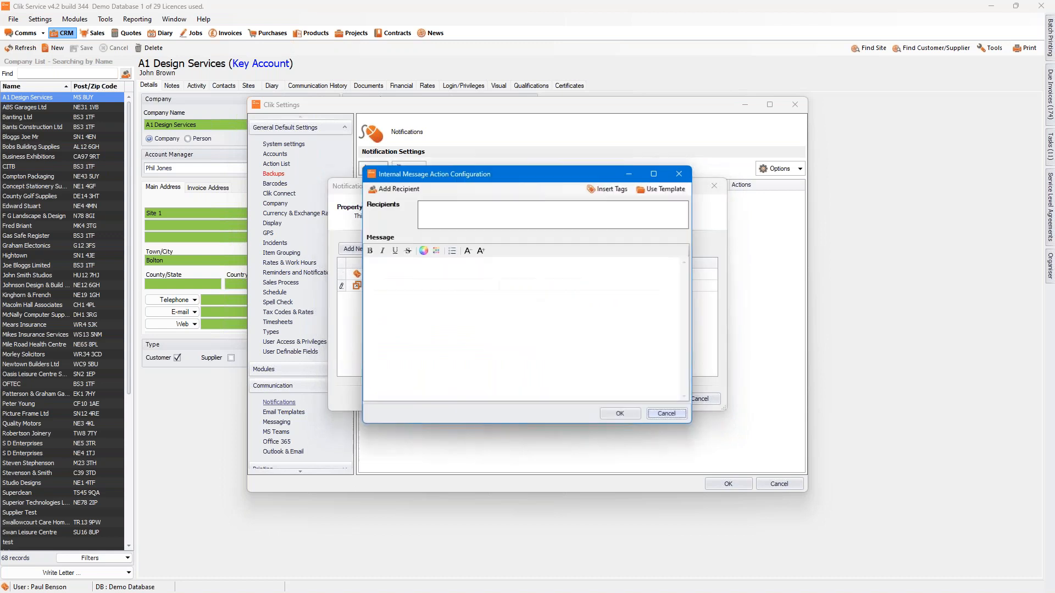
right_click(417, 268)
click(440, 305)
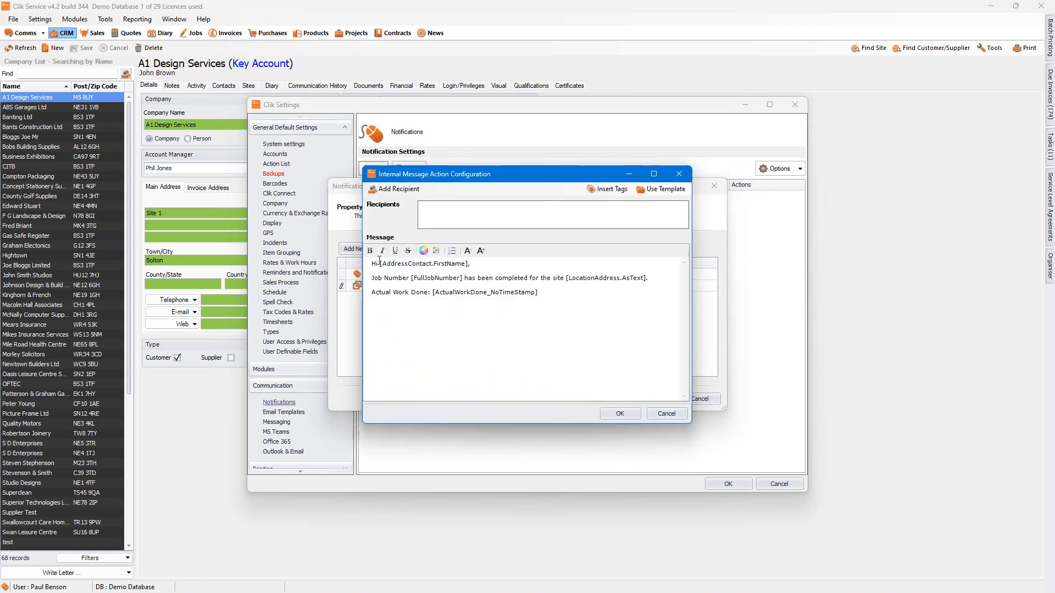
drag(486, 264, 326, 263)
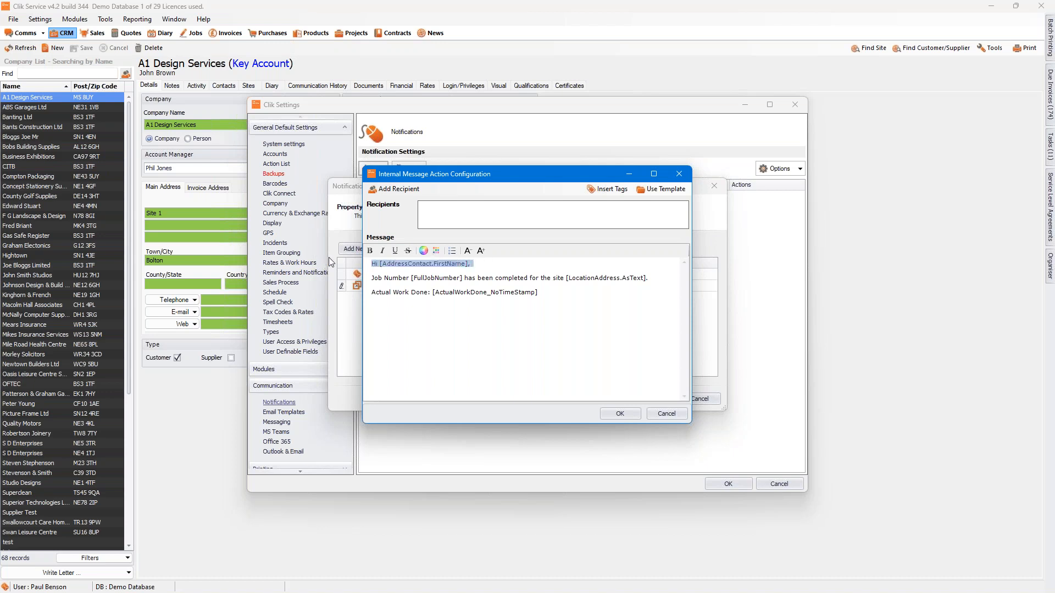
key(BackSpace)
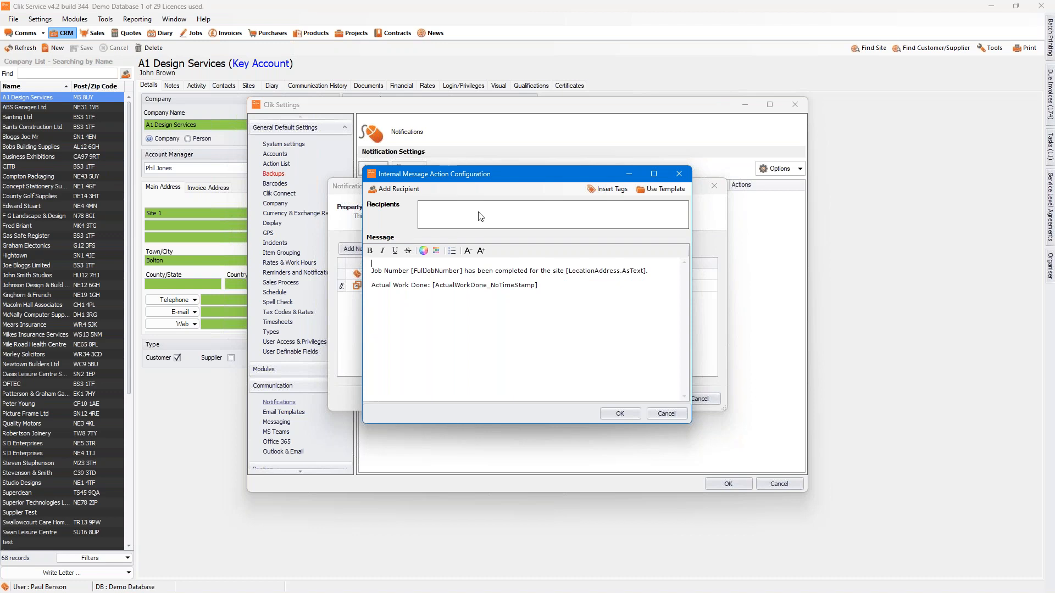
Step: Add the logged-in staff user as an individual recipient of the internal message and save the action's configuration
click(398, 193)
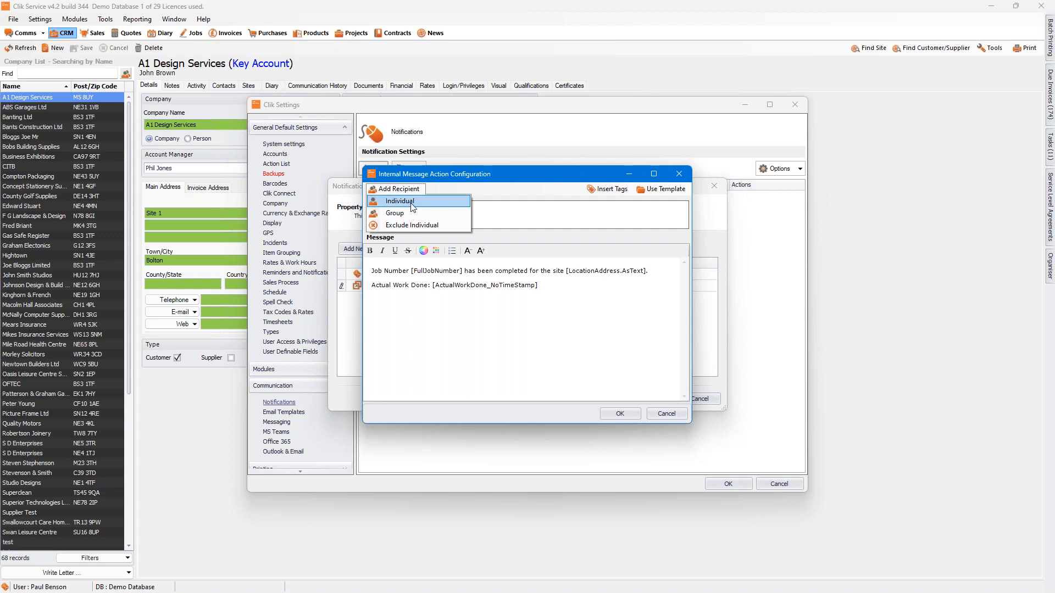
click(404, 203)
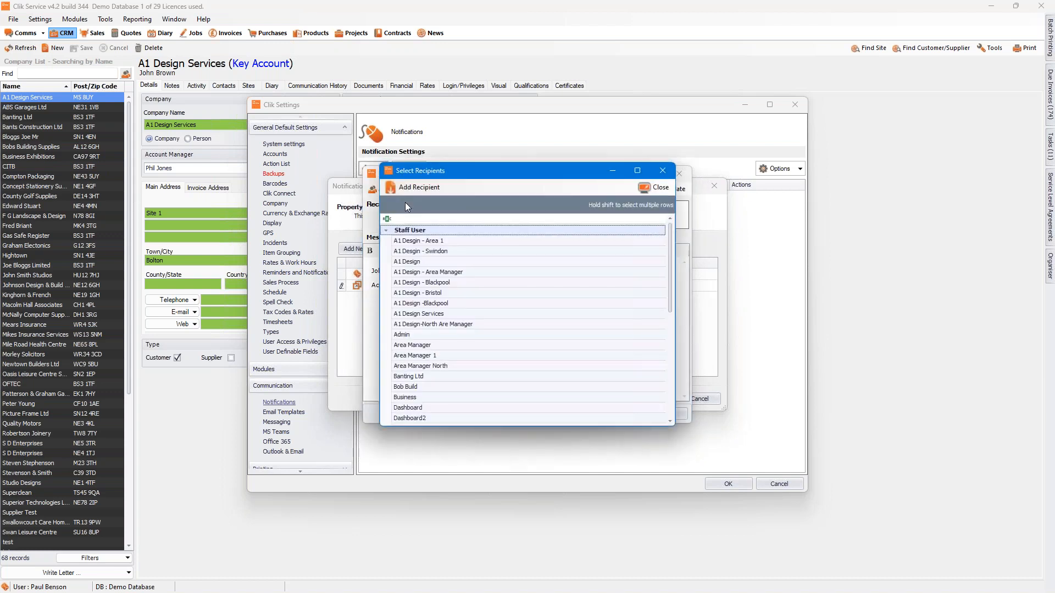
drag(670, 249, 670, 324)
double_click(402, 337)
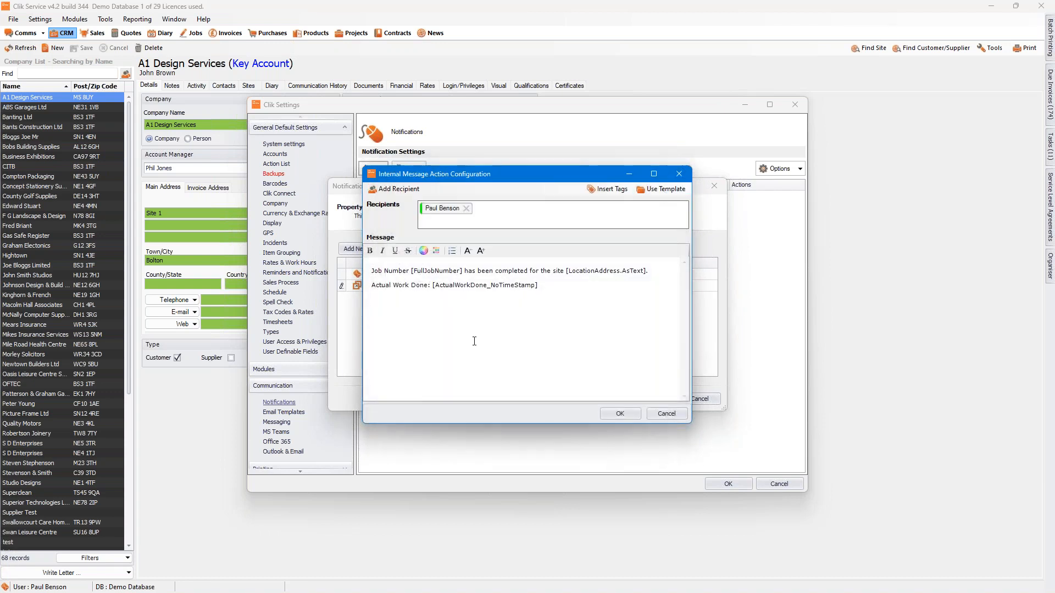
click(607, 413)
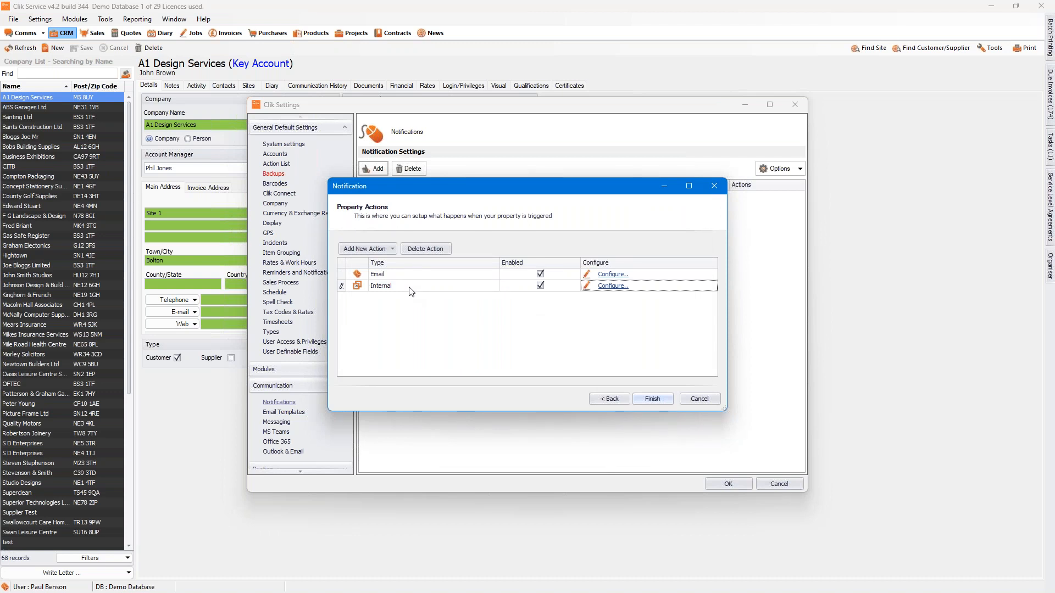
Step: Add an SMS action to the notification and open its configuration
click(389, 250)
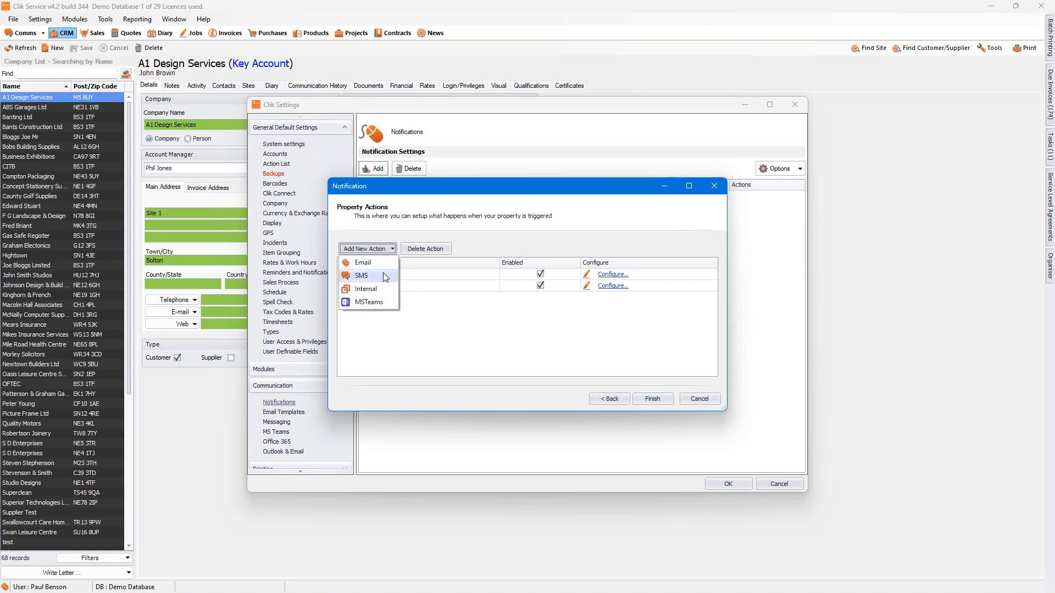
click(384, 275)
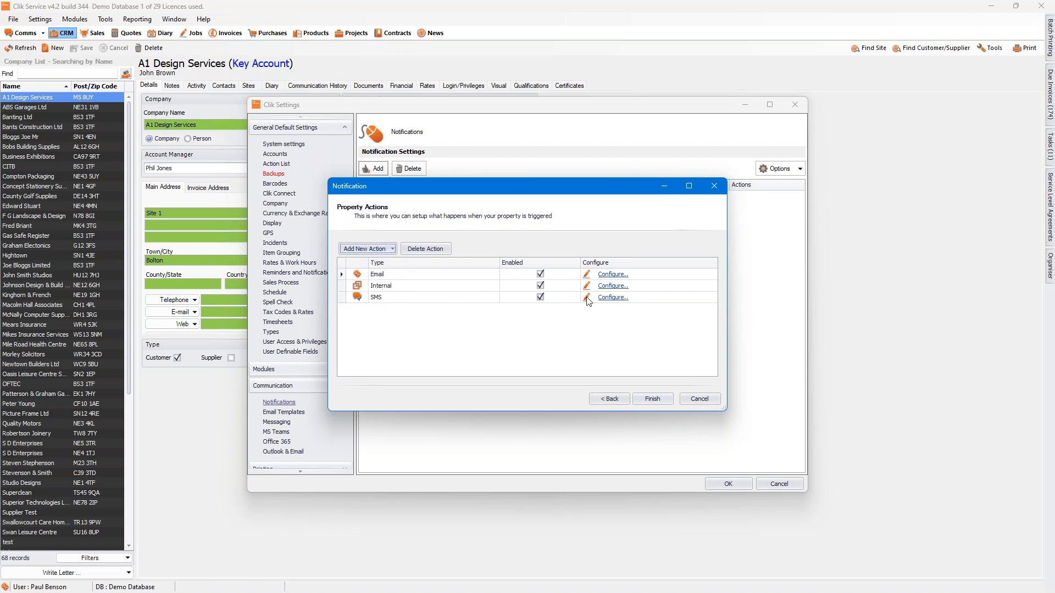
click(619, 298)
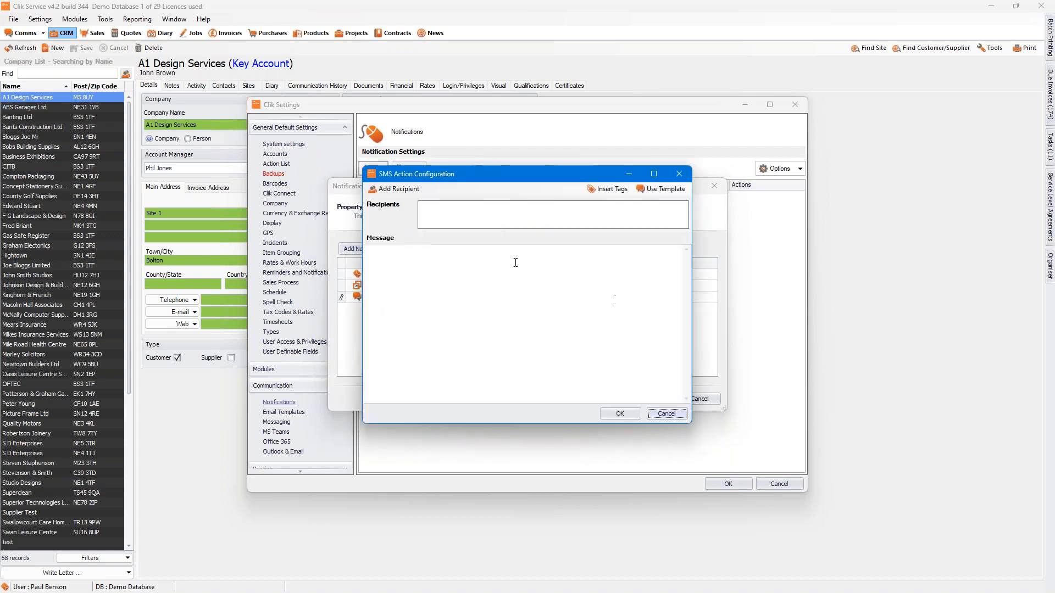
Step: Add Job Contact (Access/ Other) from Contact Look Up as the SMS recipient
click(402, 190)
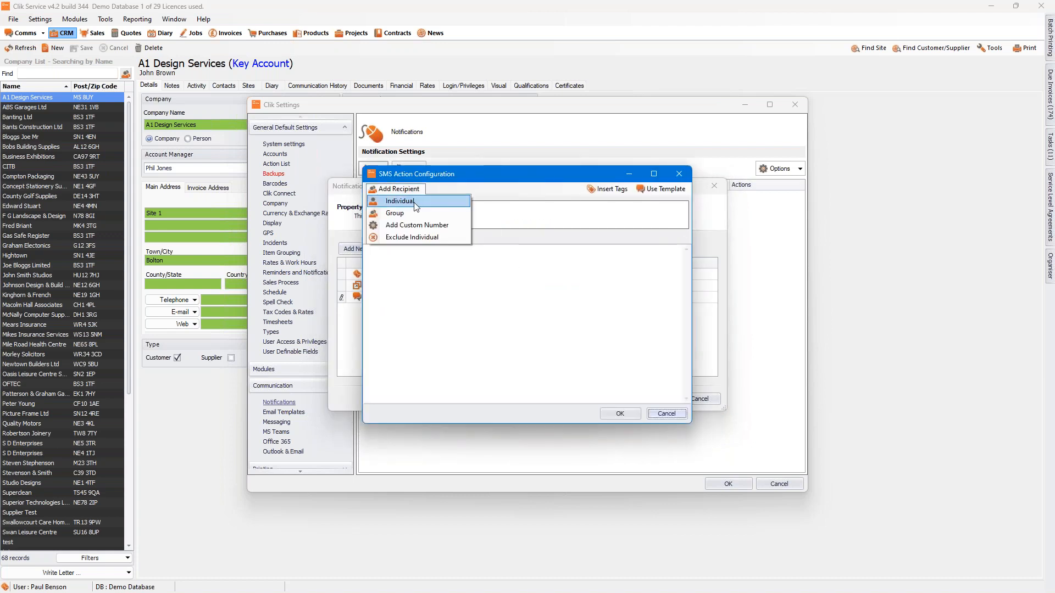
click(418, 203)
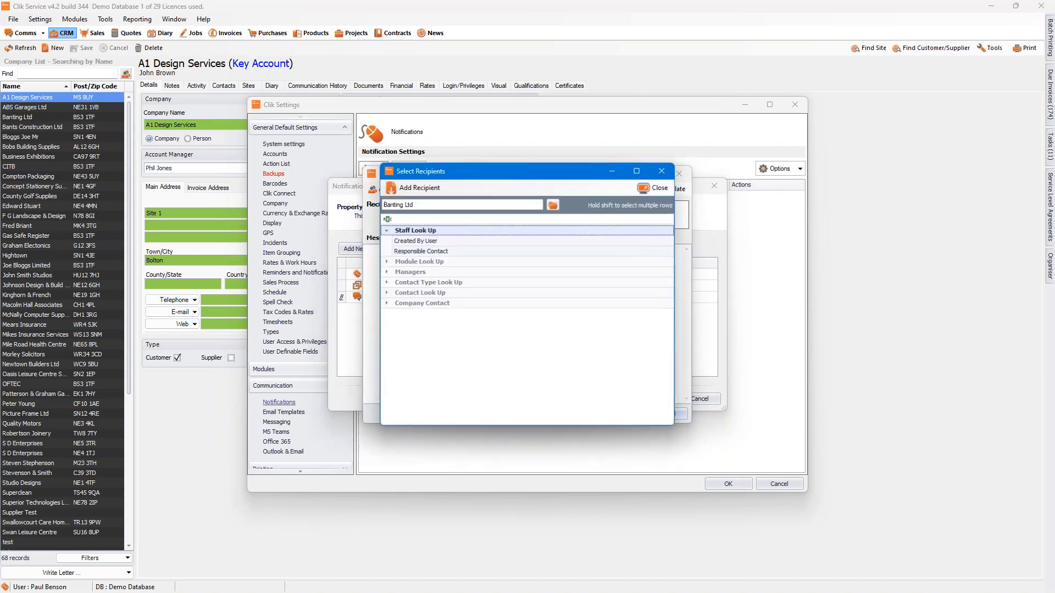
click(387, 293)
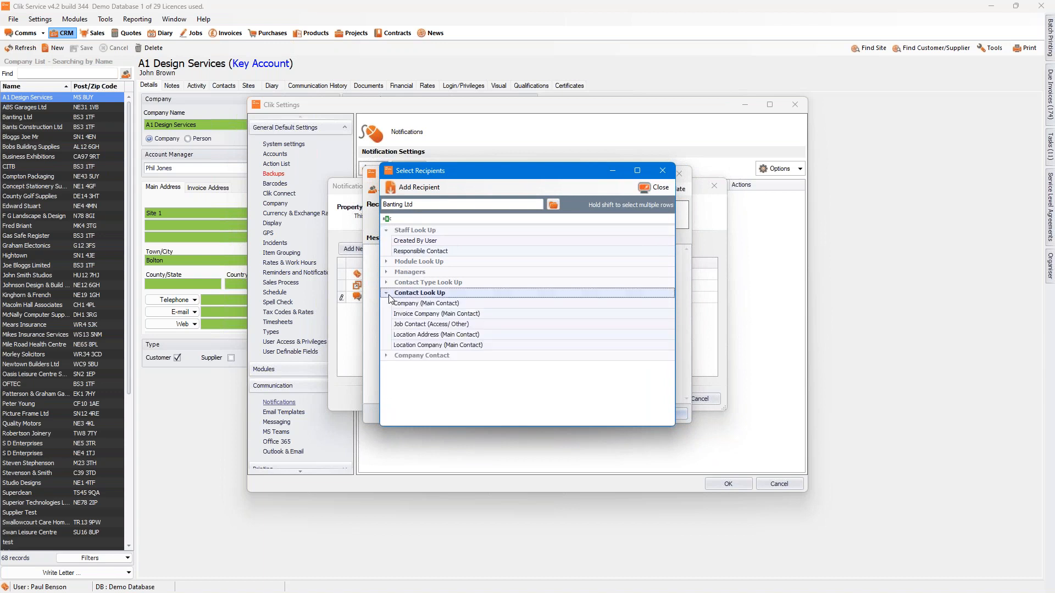
click(405, 325)
click(442, 193)
click(662, 187)
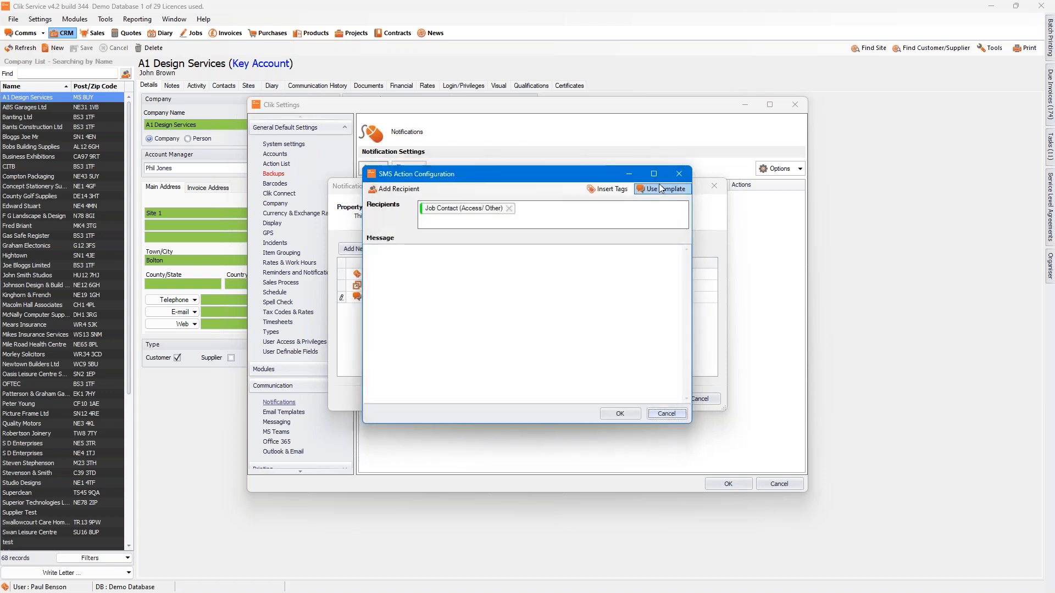
Step: Start the SMS message with "Job" followed by the Job No (full) tag
click(423, 256)
text(Job)
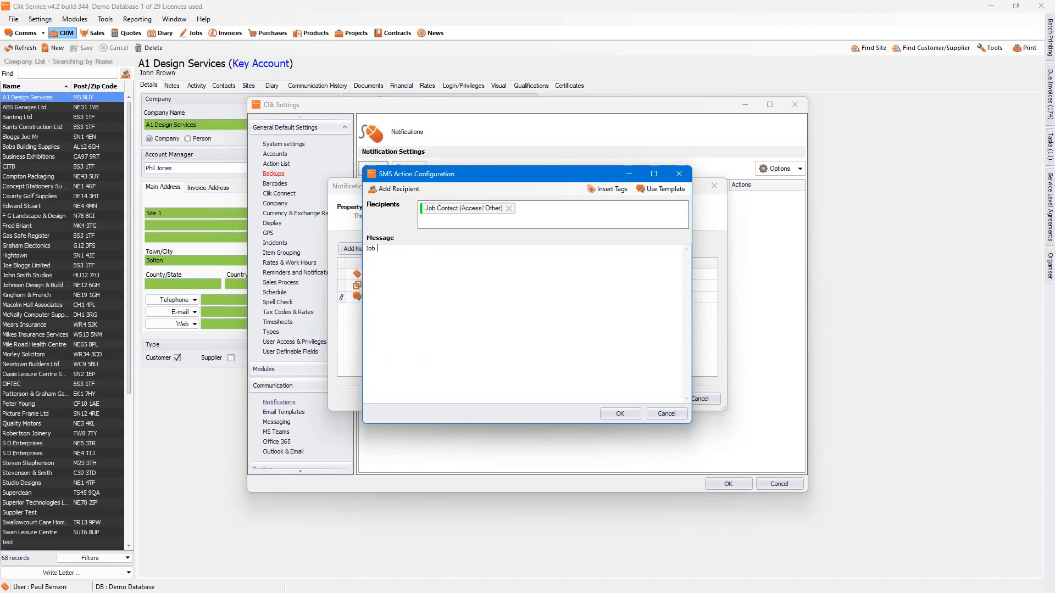
click(607, 188)
click(349, 206)
click(345, 206)
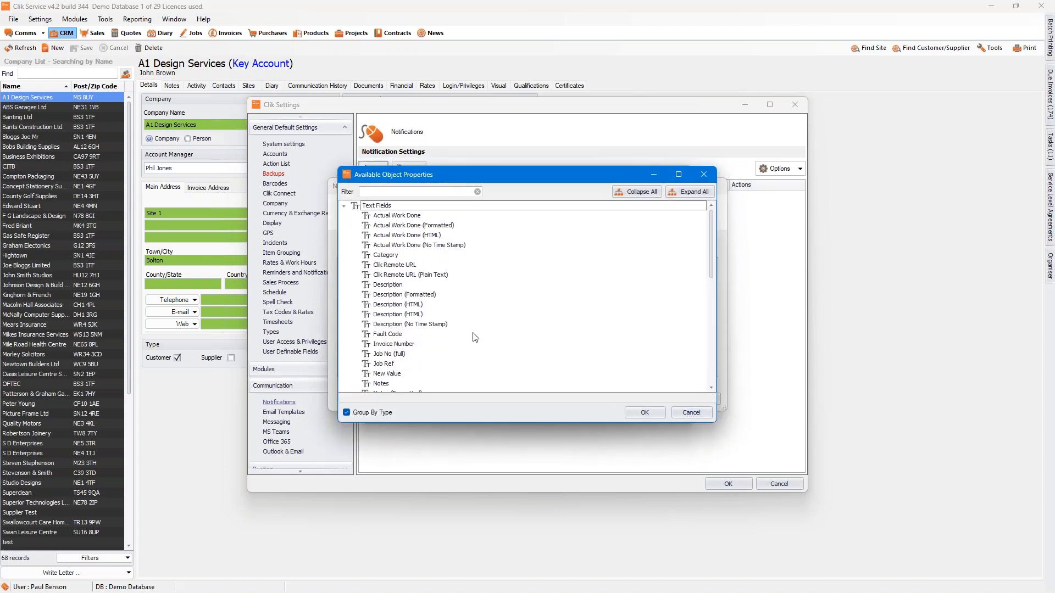
double_click(388, 353)
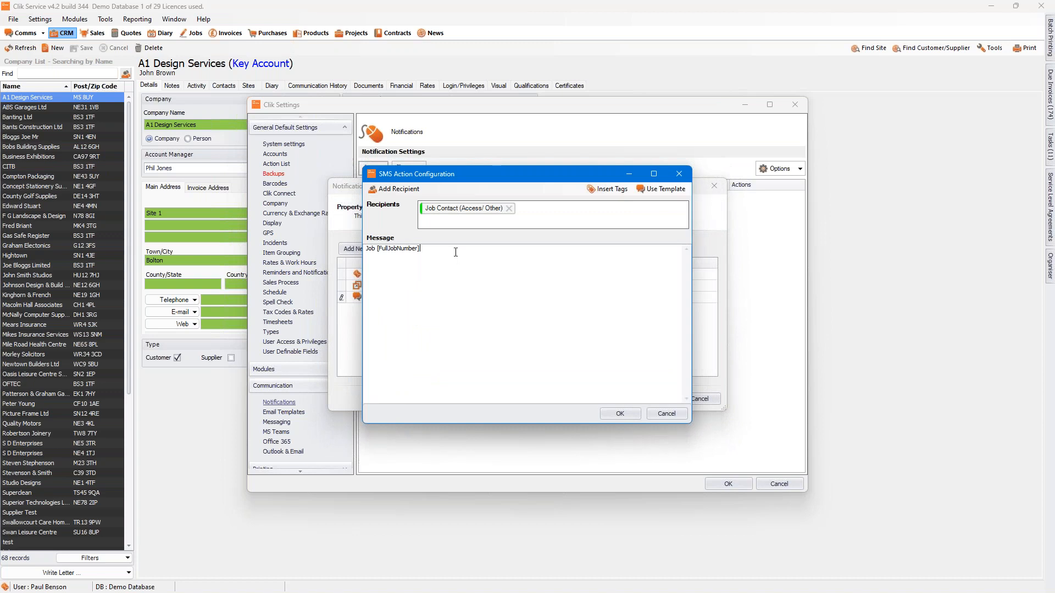
Step: Continue the SMS message with "has been completed for" followed by the Order Ref tag from Text Fields
text(has been completed for)
click(607, 188)
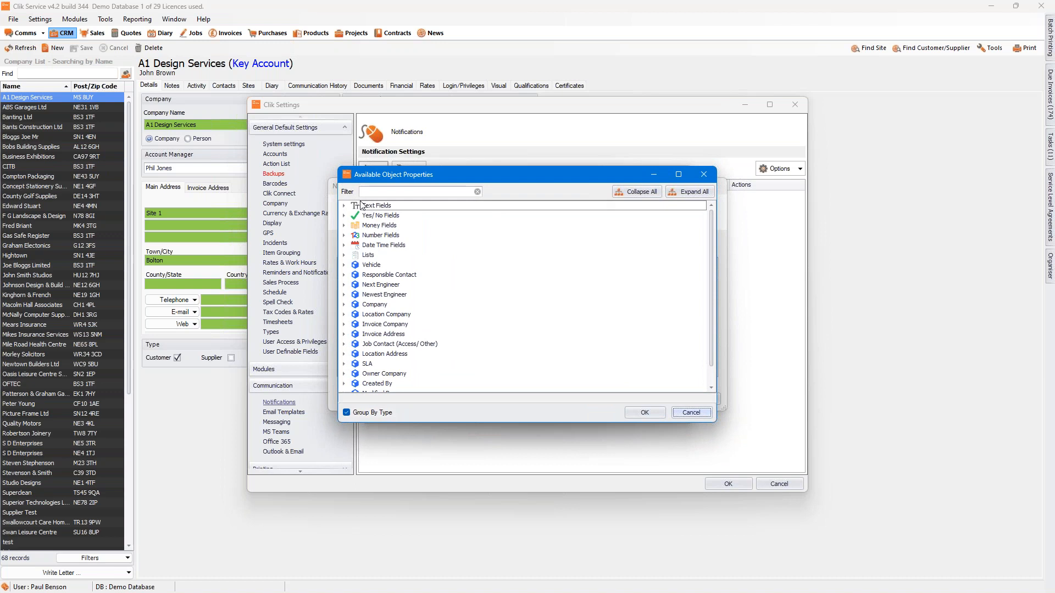
click(344, 205)
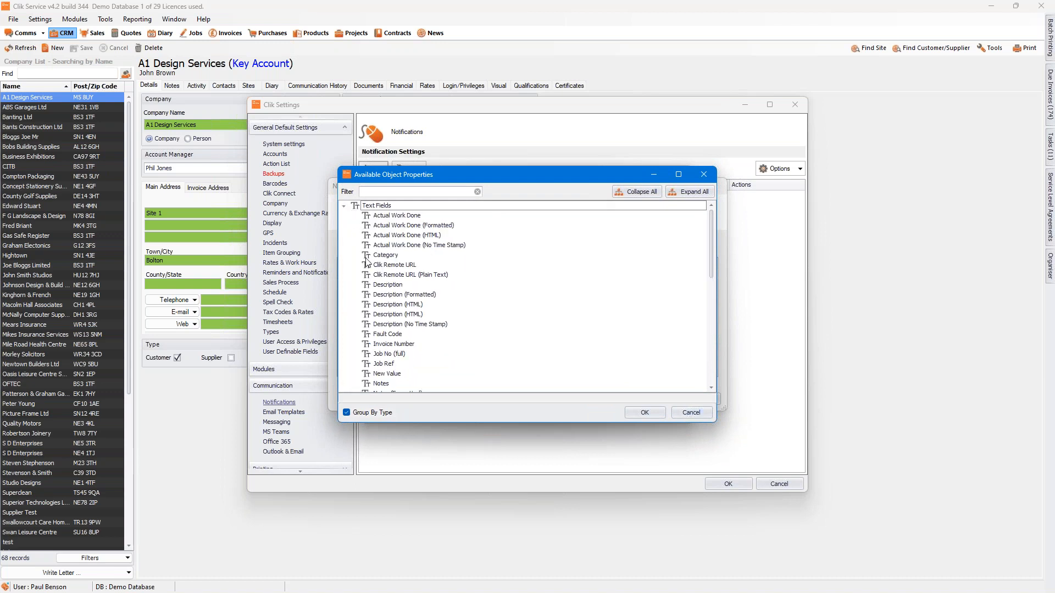
drag(710, 260, 713, 294)
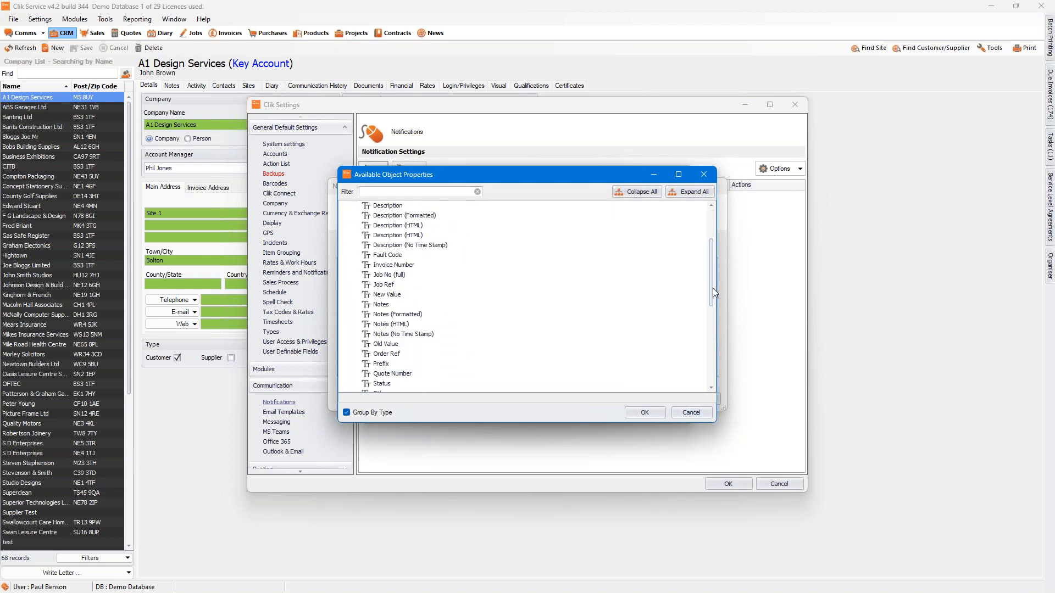
click(395, 354)
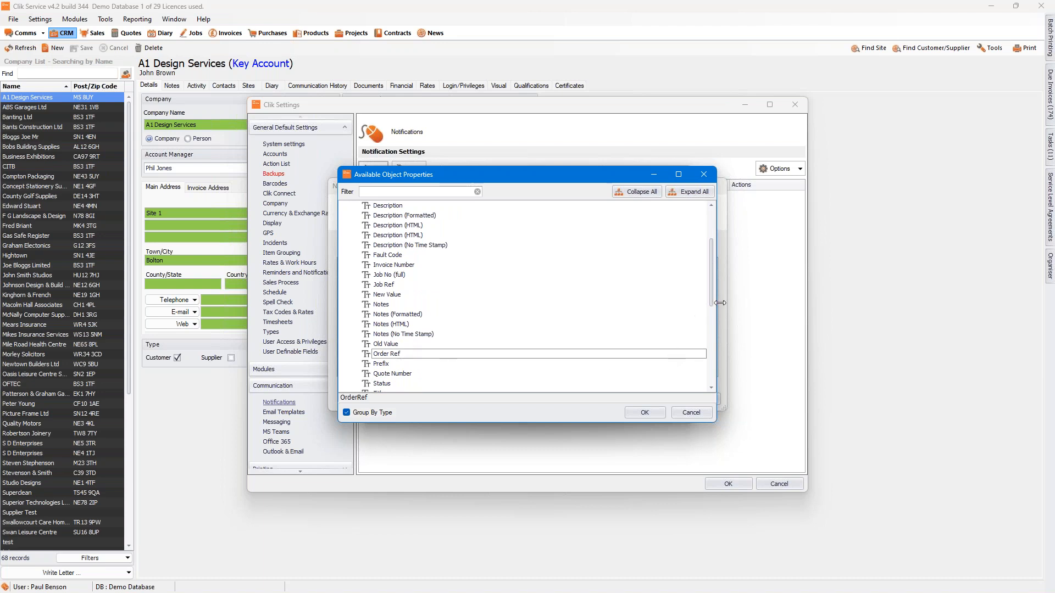
drag(710, 300, 710, 312)
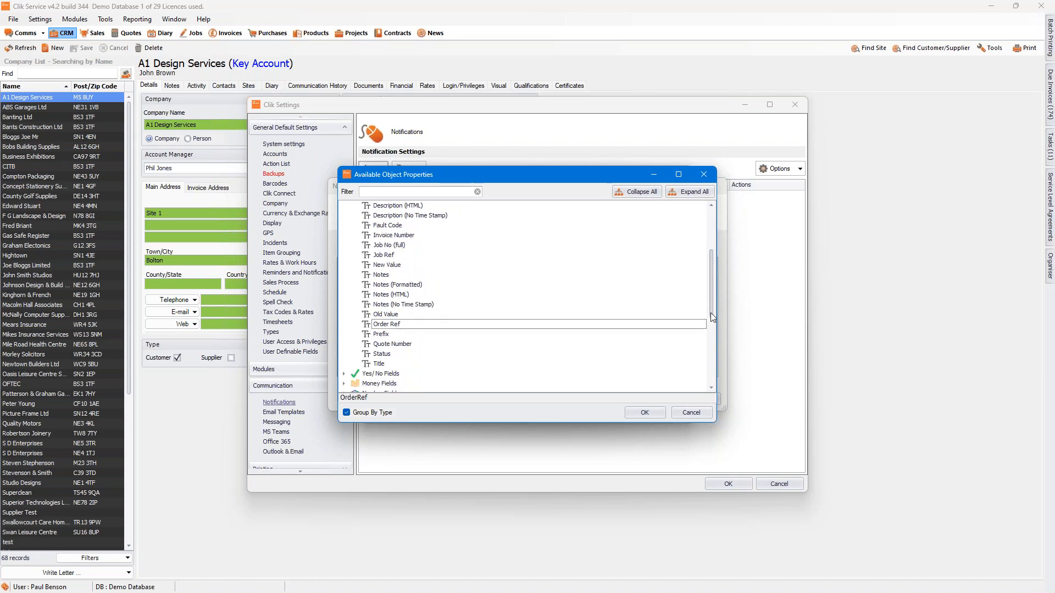
click(644, 413)
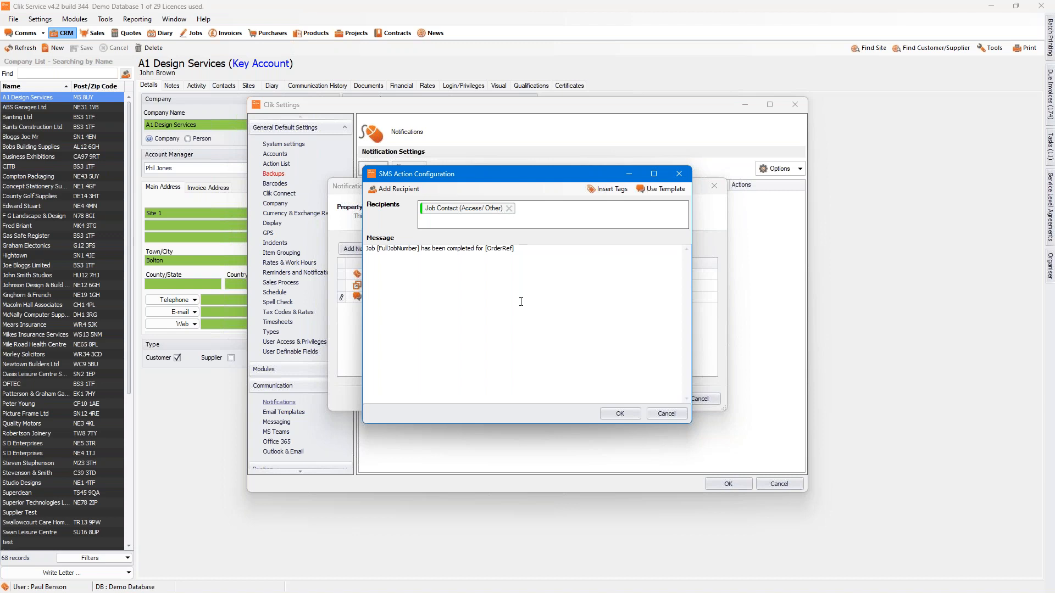
Step: Save the SMS action's configuration and finish the Job Complete notification
click(618, 414)
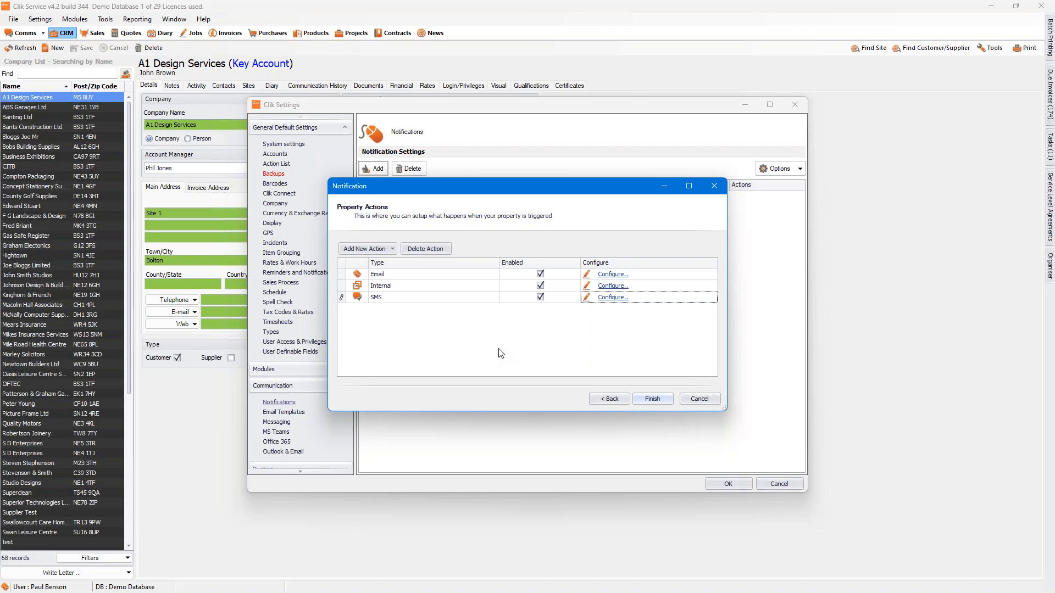
click(391, 249)
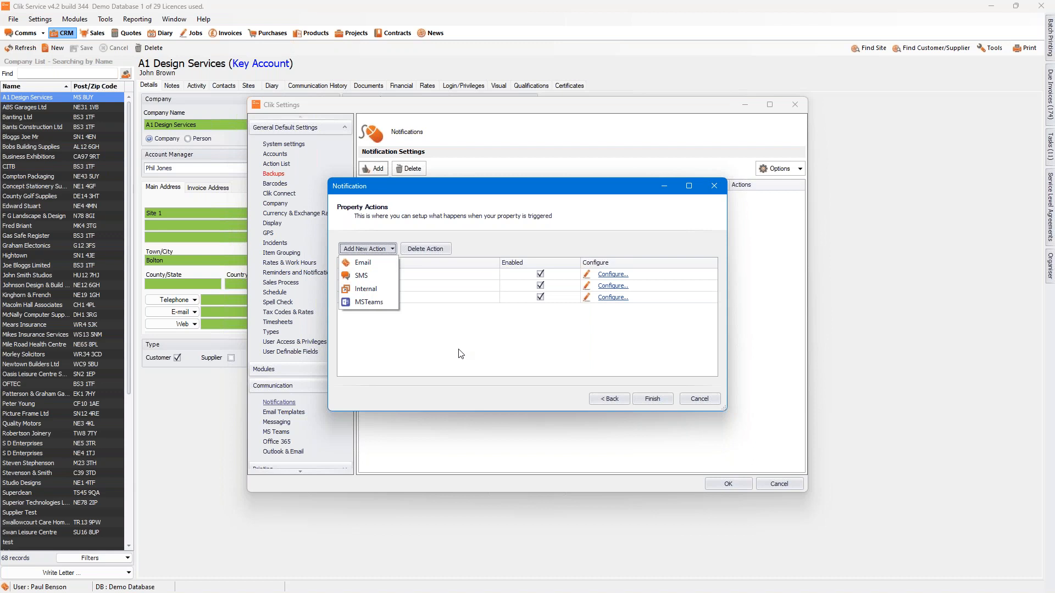
click(654, 399)
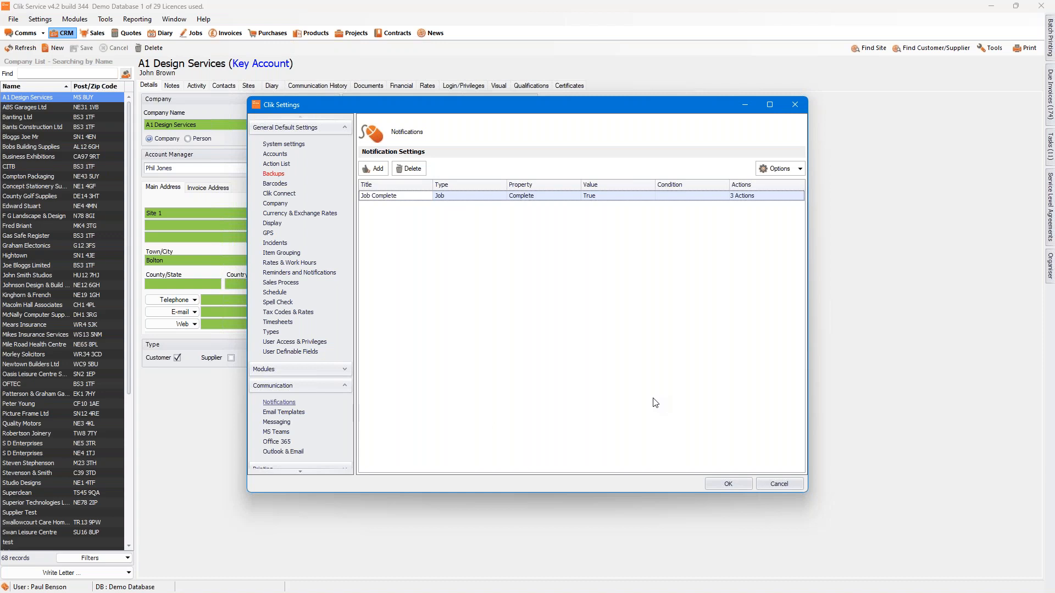
Step: Add a new notification and choose the Job Engineer Planning module by filtering on "Job"
click(370, 168)
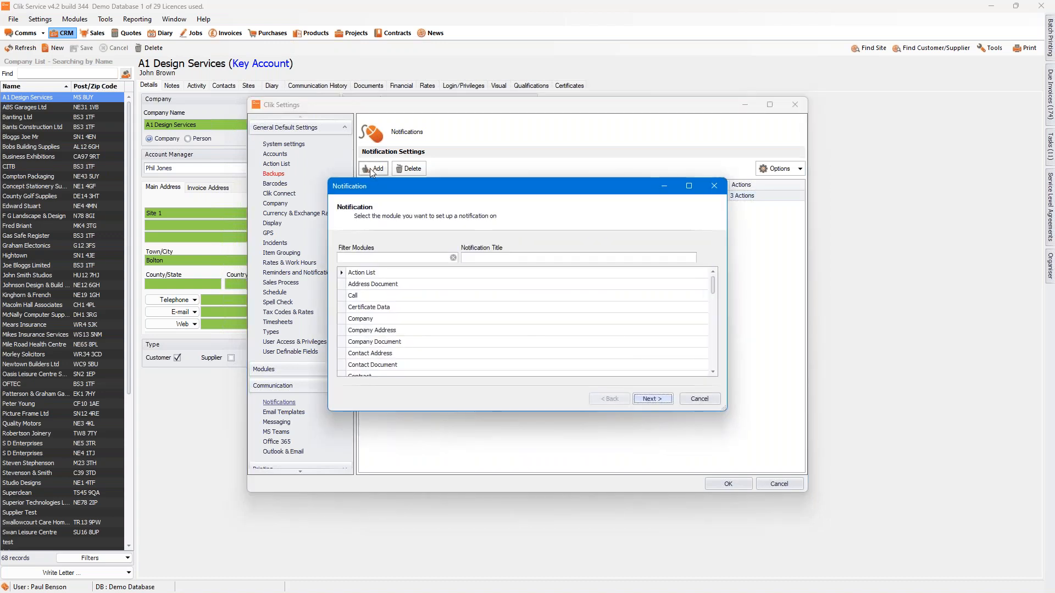
click(400, 259)
text(Job)
click(401, 296)
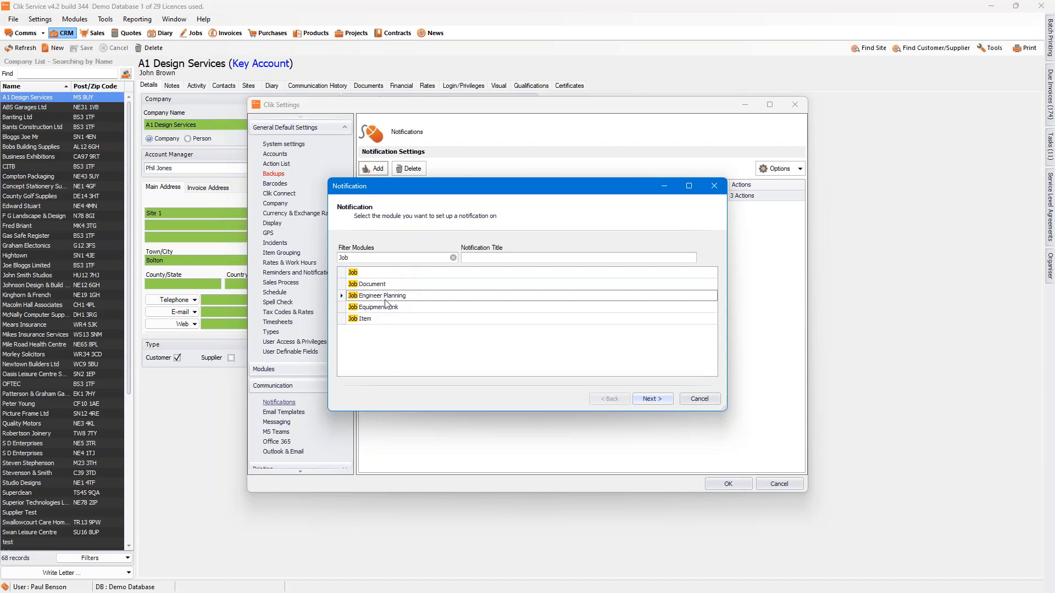
Step: Title the notification "Engineer Reminder Notification" and proceed to its trigger property
click(484, 257)
text(Engineer Re)
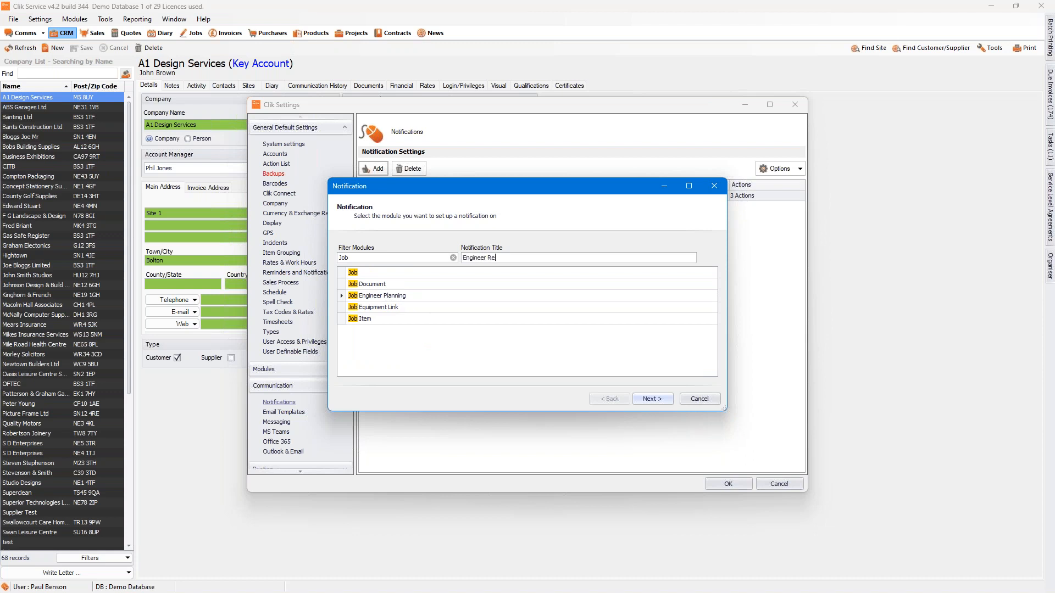
text(minder Notification)
click(650, 399)
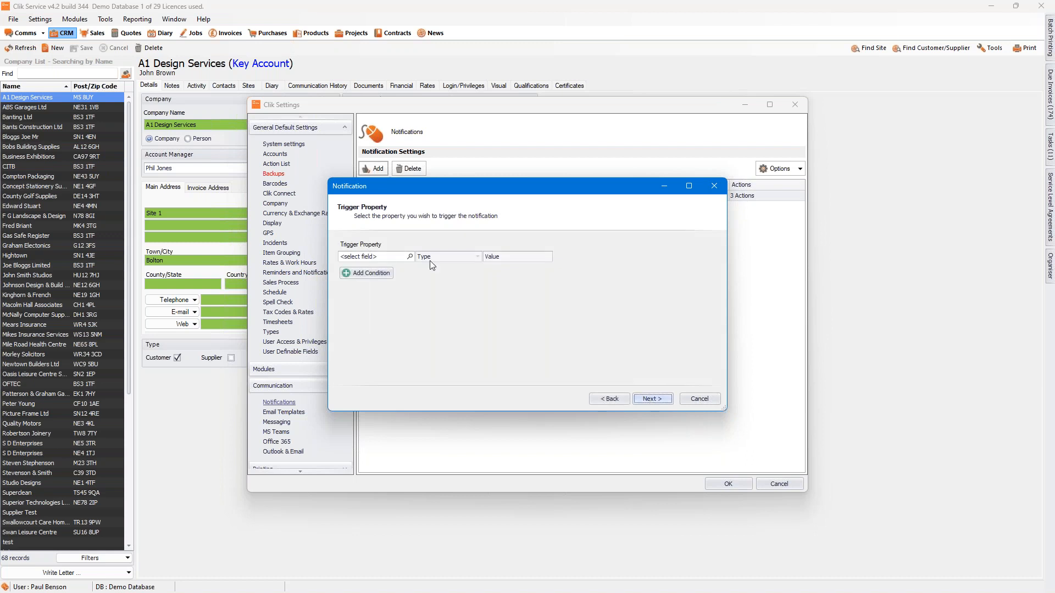
Step: Choose Start Date from the Date Time Fields as the notification's trigger property
click(410, 257)
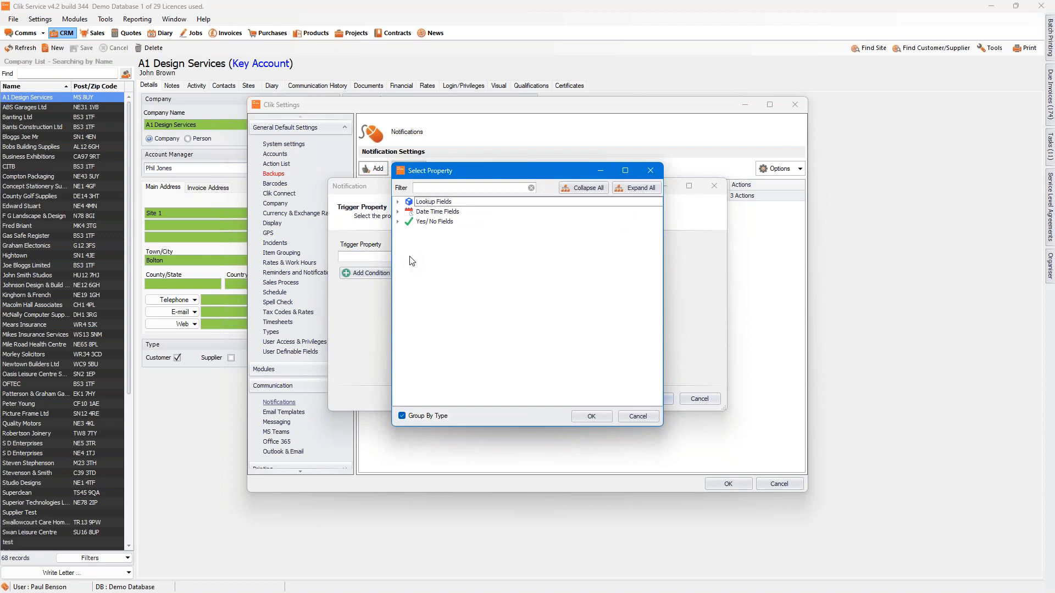
click(399, 215)
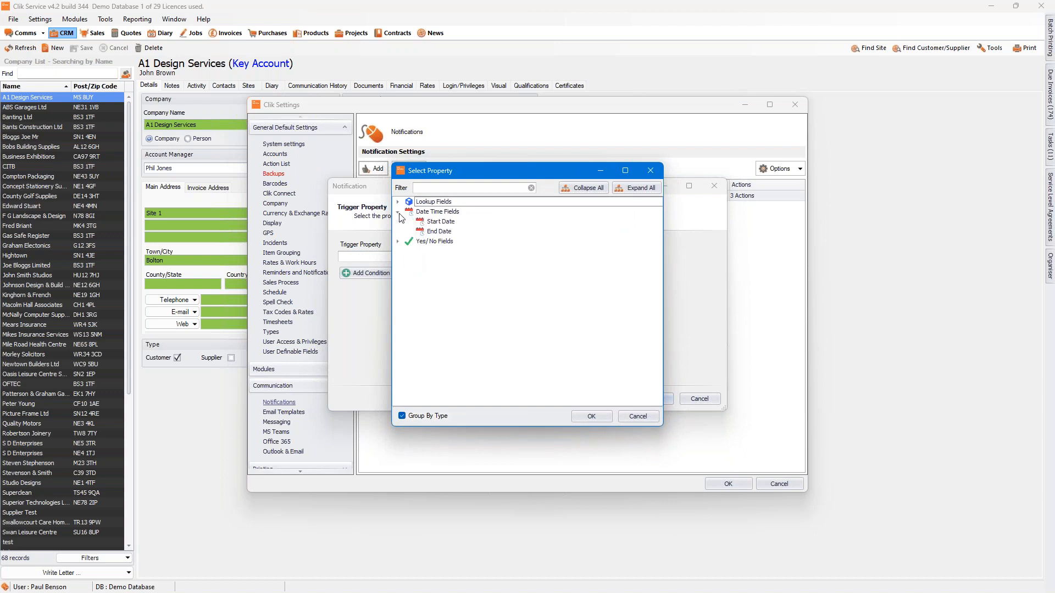
click(430, 223)
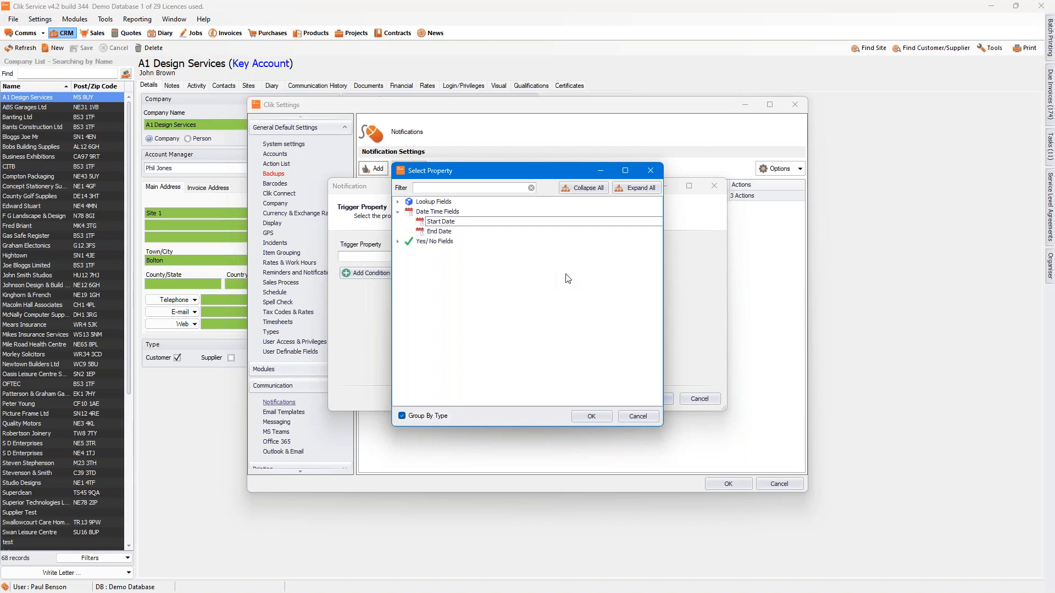
click(592, 416)
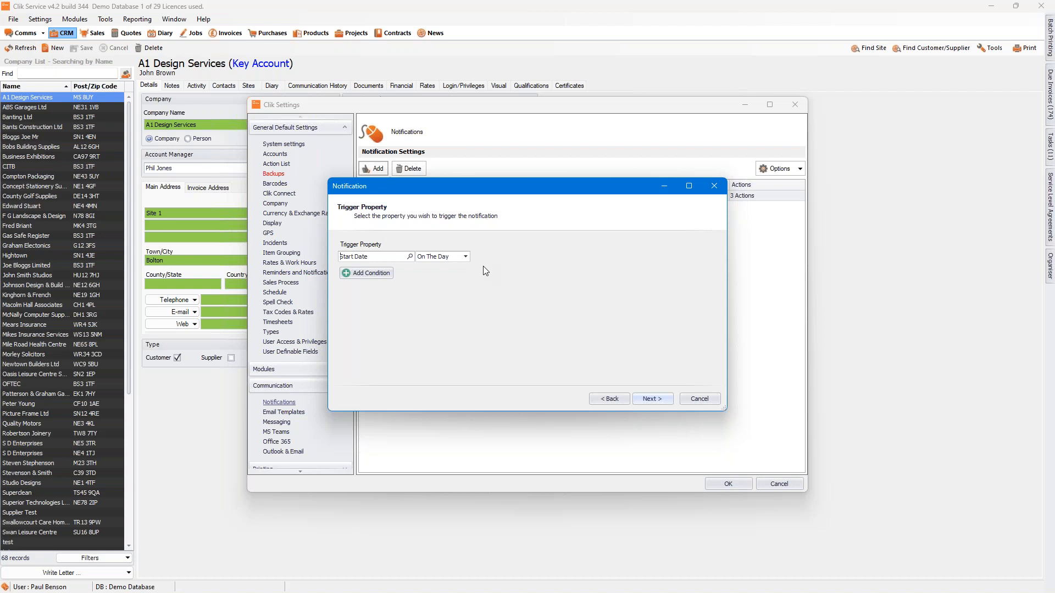
Step: Set the Start Date trigger to 1 Days Before and proceed to the property actions
click(466, 256)
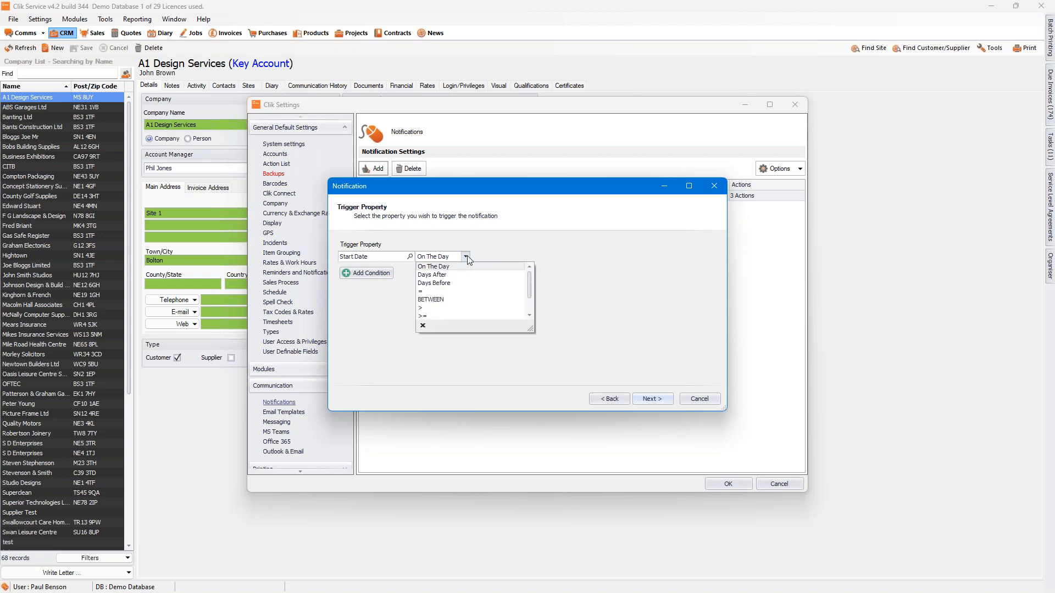
click(452, 283)
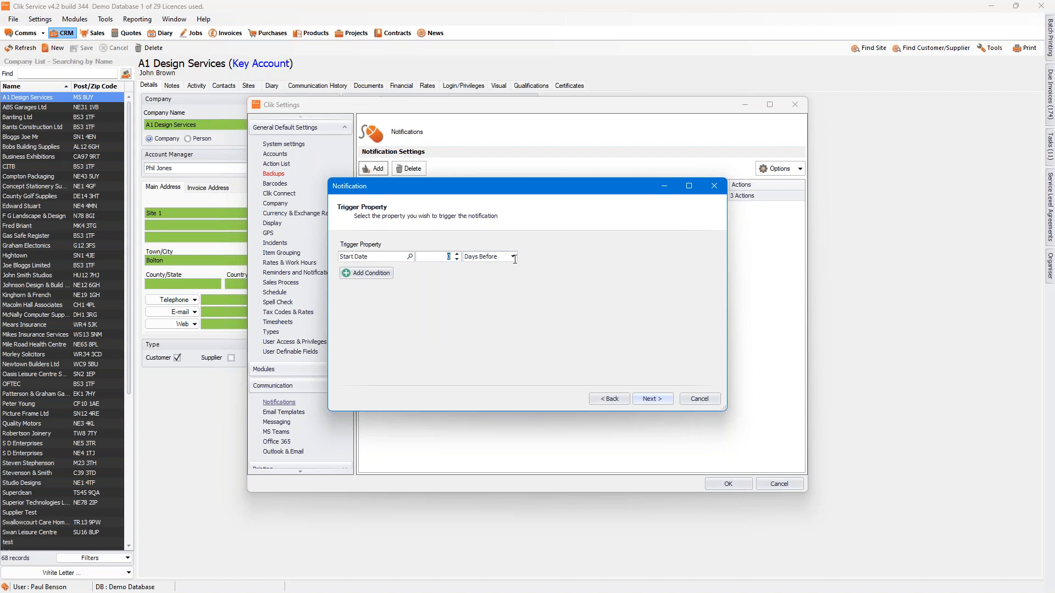
text(1)
click(658, 398)
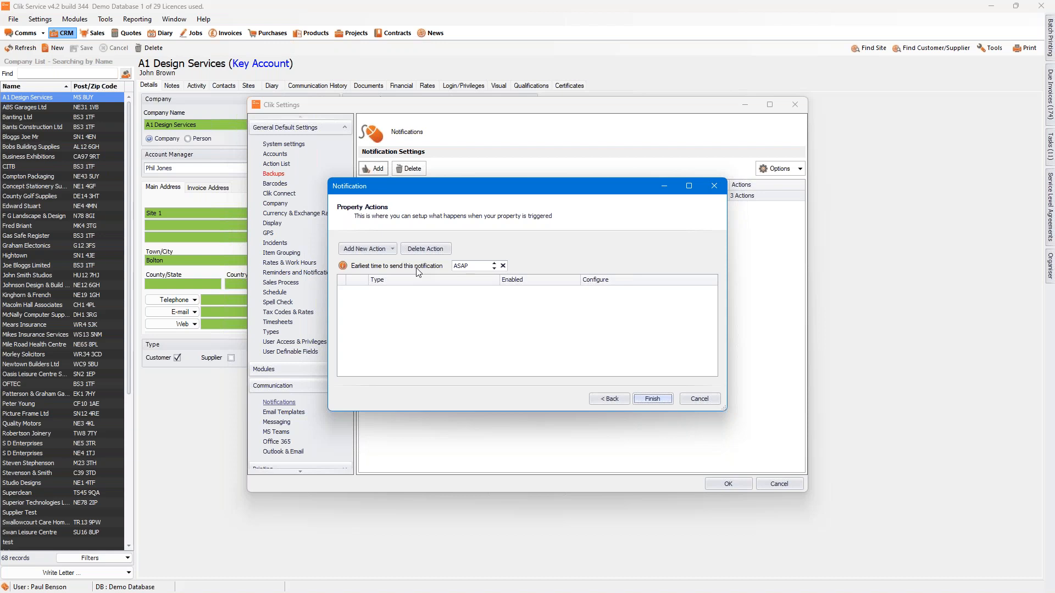
Step: Set the earliest time to send the notification to 09:00 and return to the trigger property
click(467, 267)
click(495, 263)
click(605, 401)
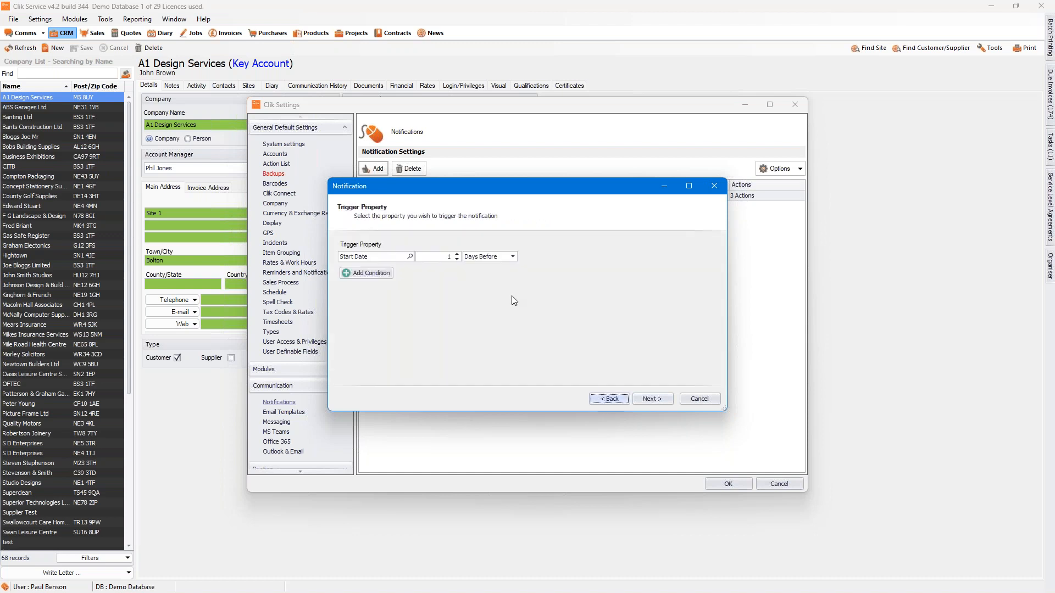
Step: Set the Start Date trigger to On The Day and proceed to the property actions
click(512, 257)
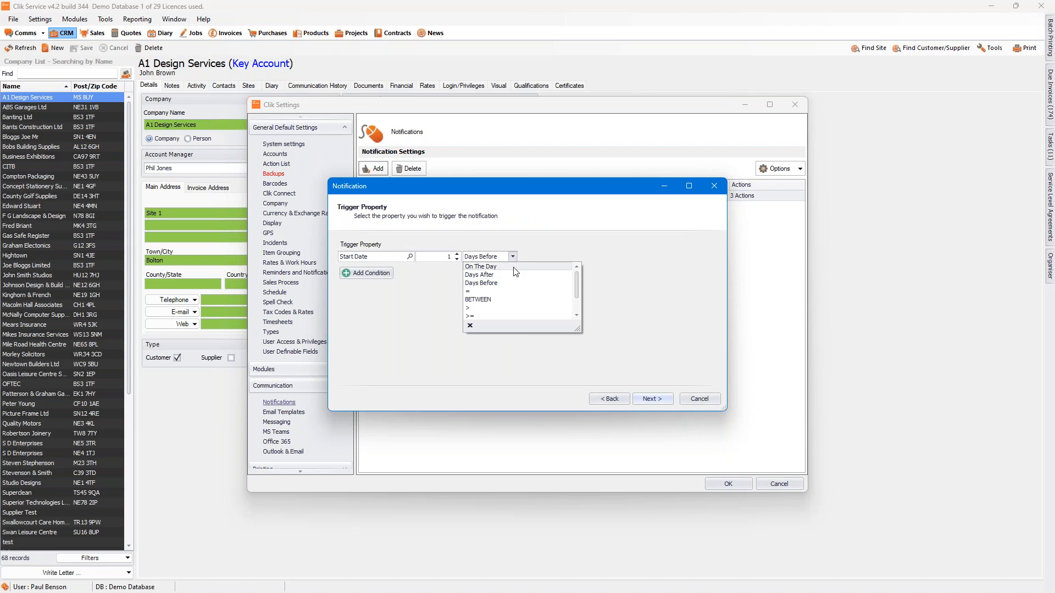
click(515, 267)
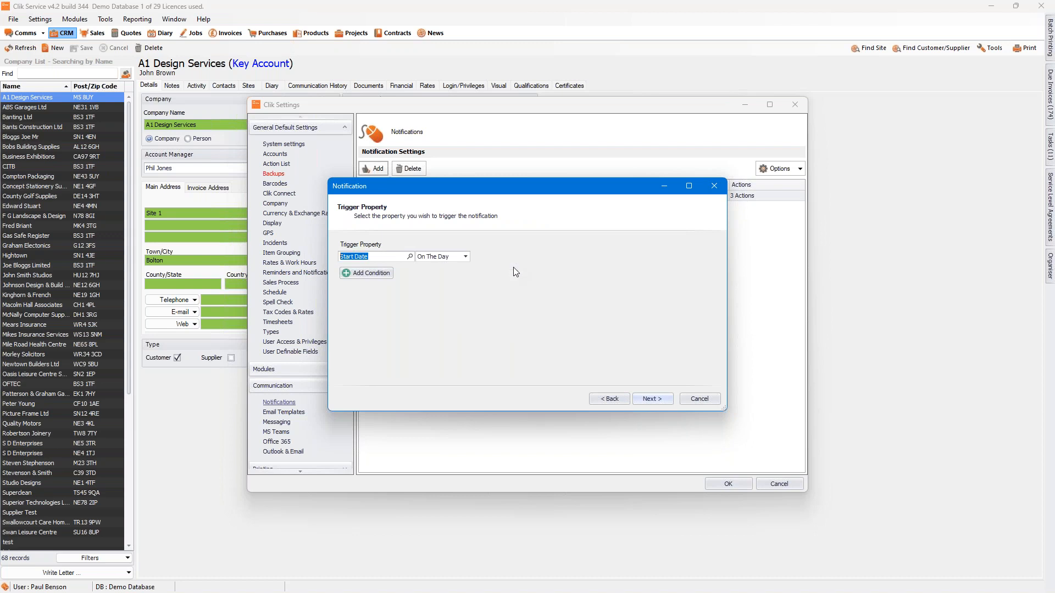
click(660, 397)
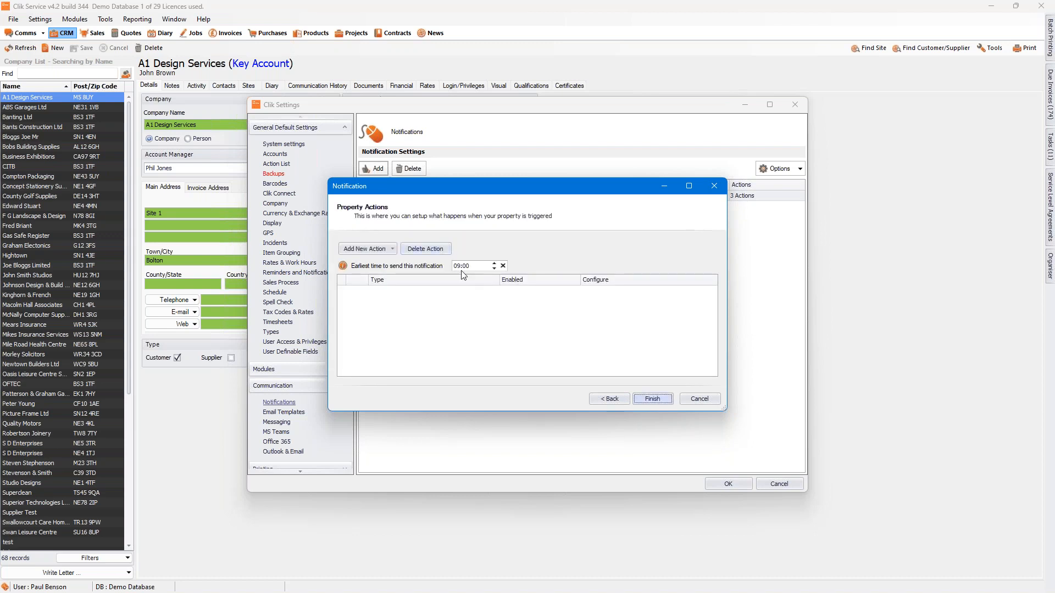
Step: Try adjusting the notification's earliest sending time, and clear it to ASAP
click(460, 266)
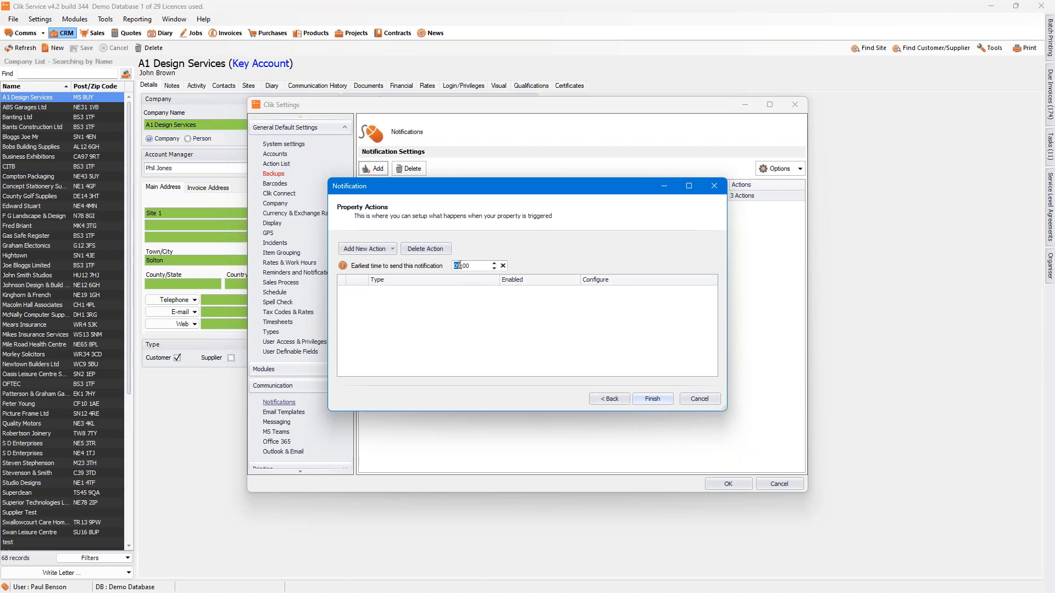
click(495, 269)
click(479, 295)
click(503, 266)
Step: Add an Email action to the engineer reminder notification and open its configuration
click(394, 251)
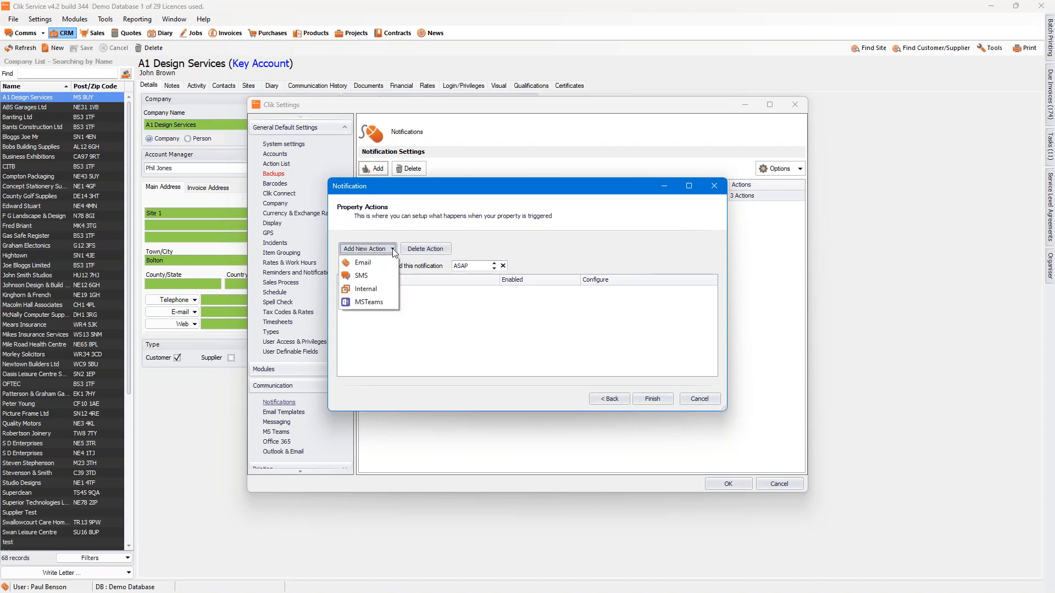
click(385, 264)
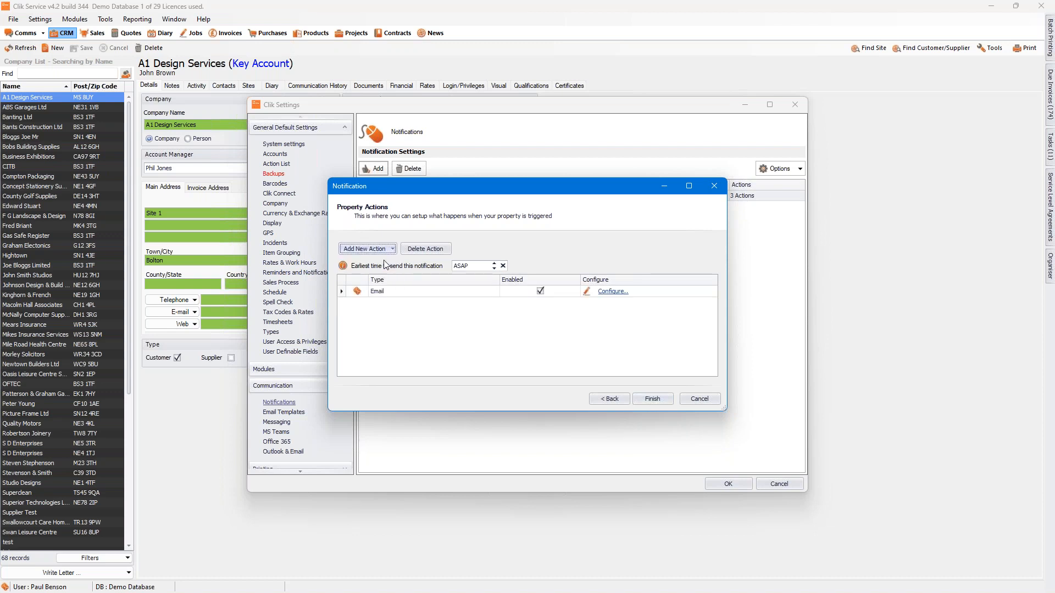
click(608, 292)
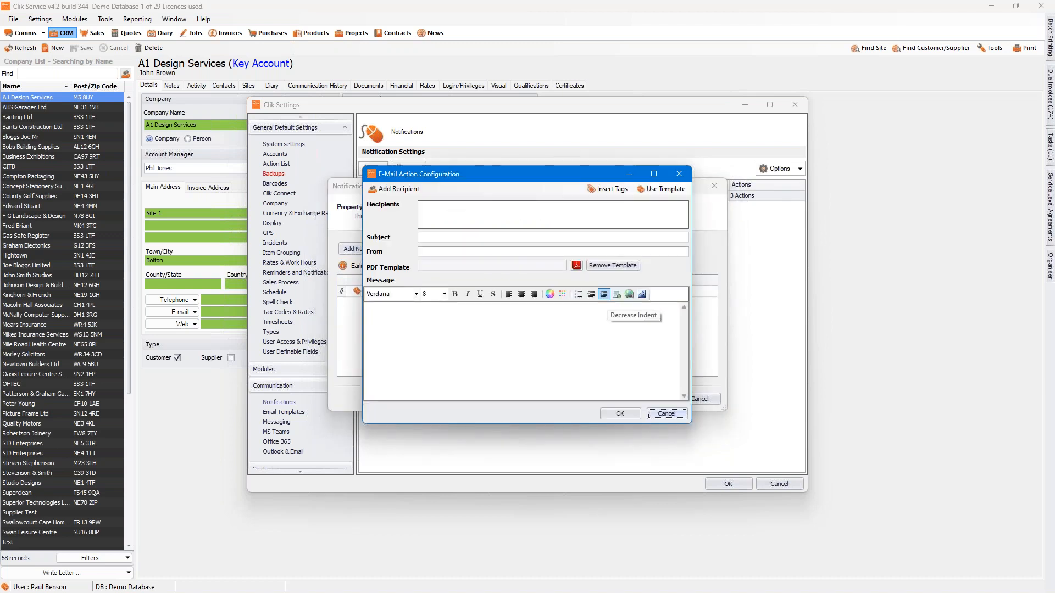
Step: Add Job Engineers from Module Look Up as an individual recipient of the reminder email
click(415, 190)
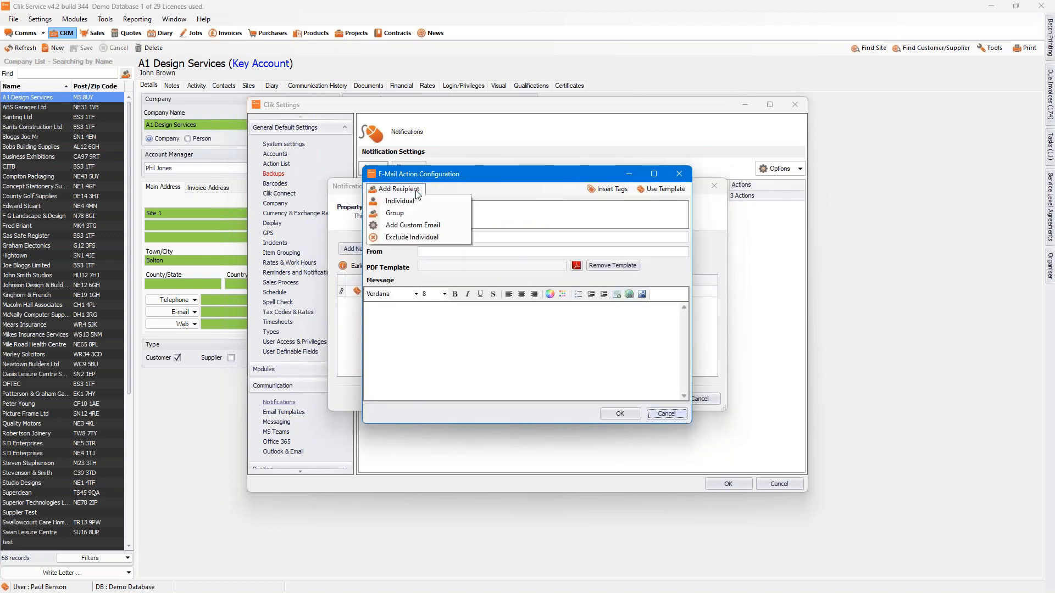
click(415, 198)
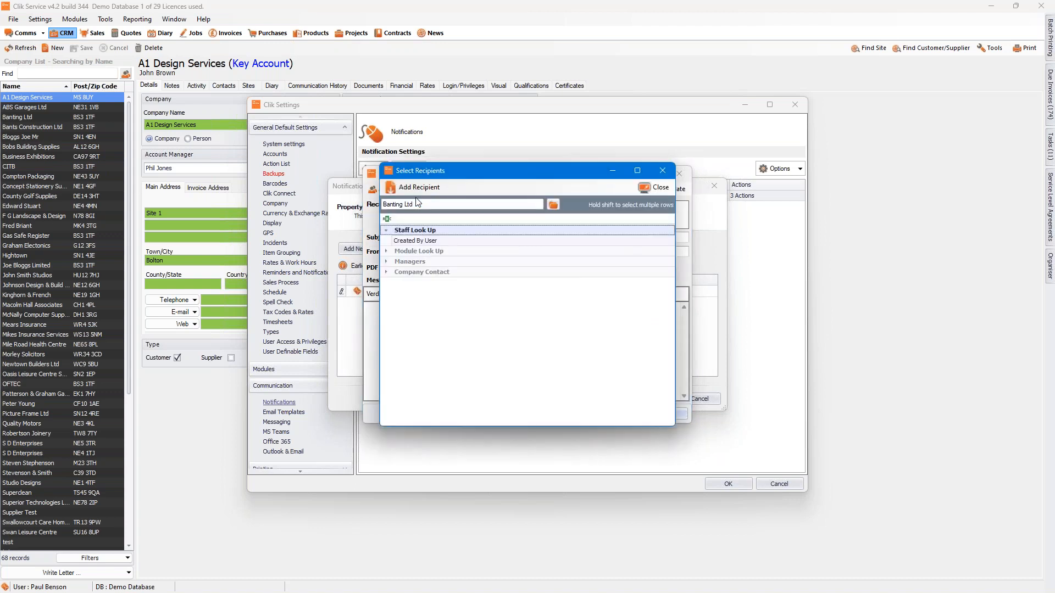
click(387, 252)
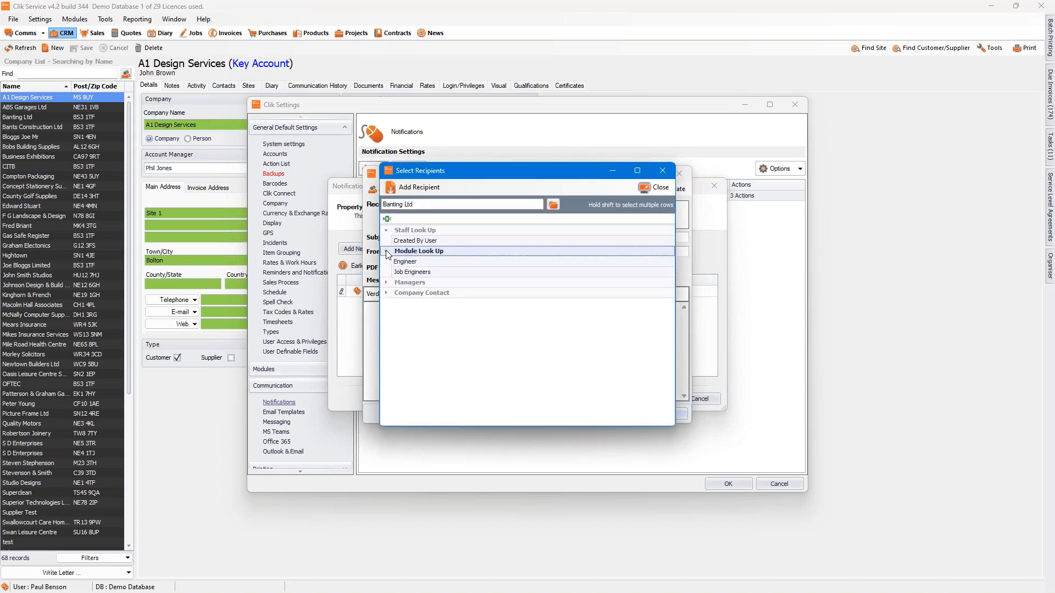
double_click(414, 272)
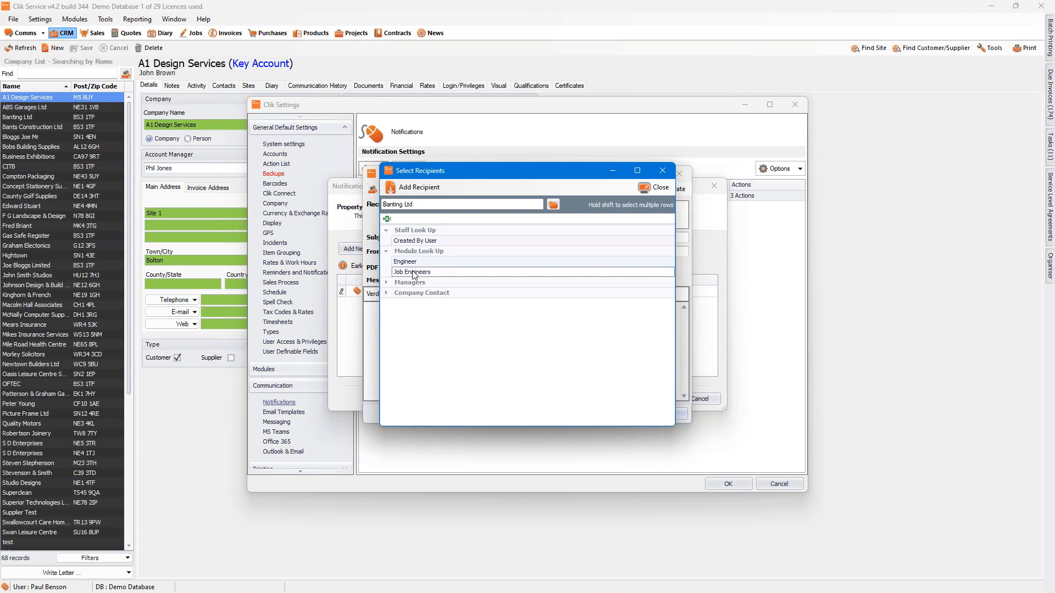
click(667, 189)
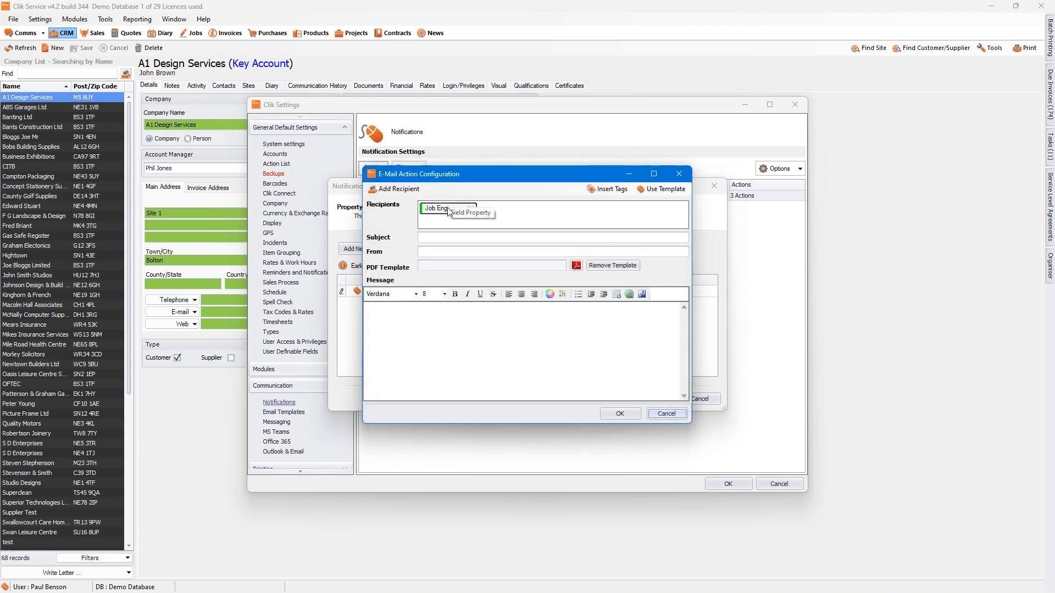
Step: Insert the Job No (full) tag from the Job text fields into the reminder email's subject
click(432, 239)
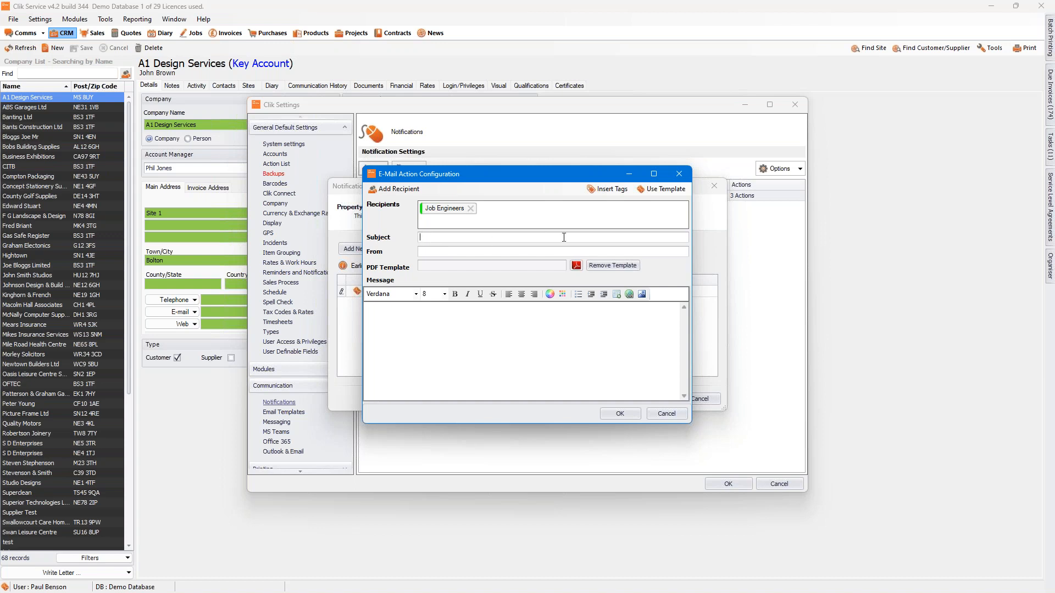
click(608, 190)
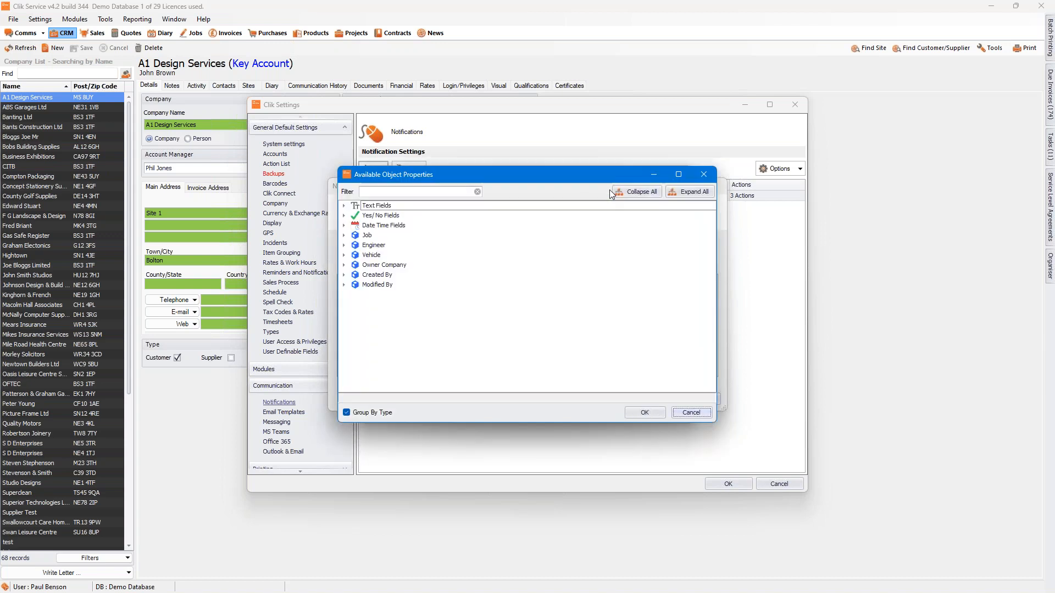
click(344, 206)
click(344, 206)
click(344, 236)
click(355, 246)
click(355, 246)
click(355, 246)
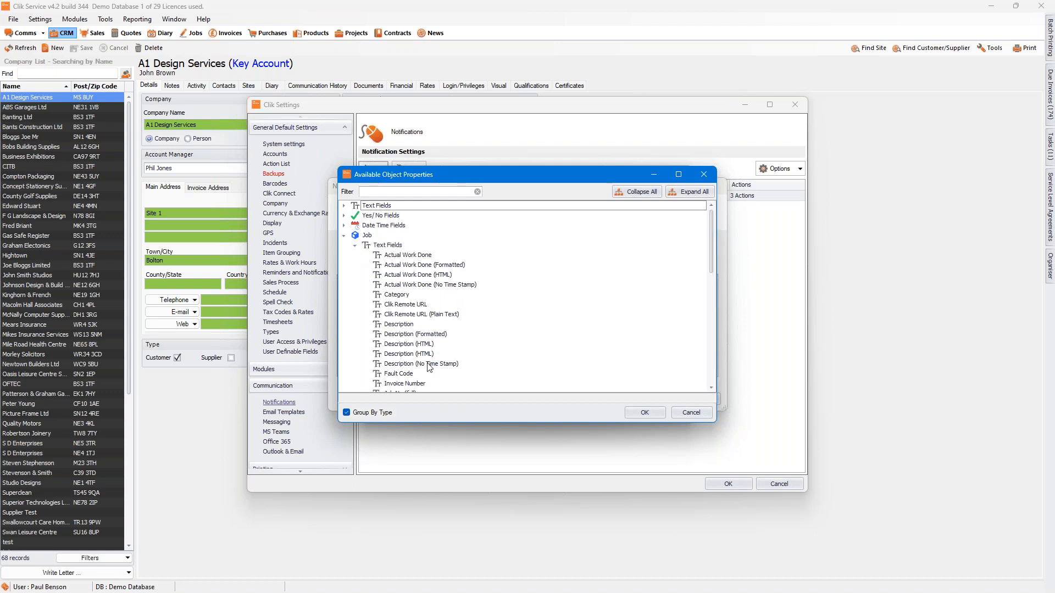
drag(713, 258, 713, 270)
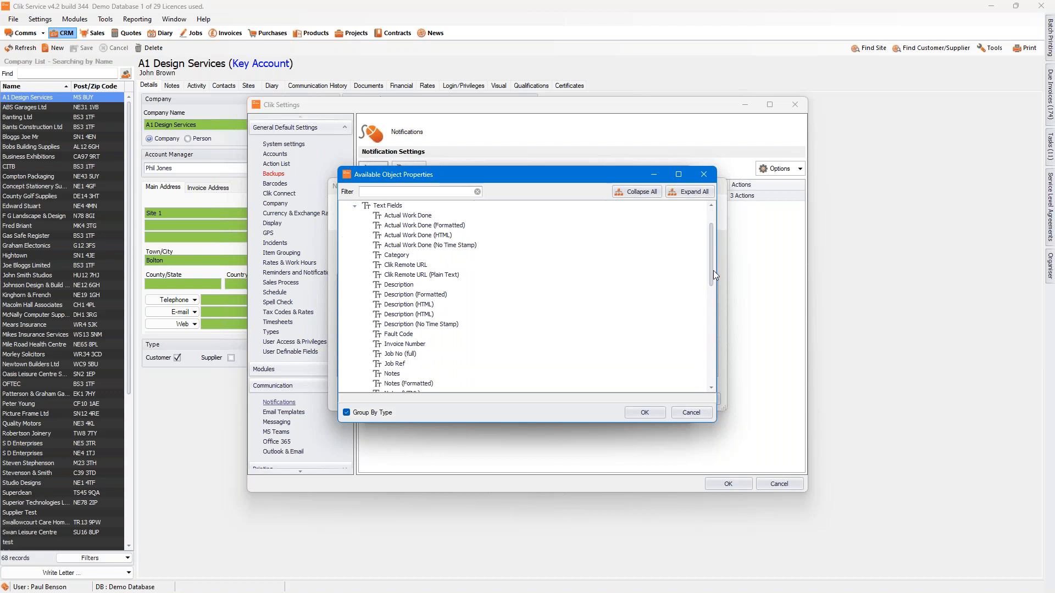
click(637, 413)
Step: Complete the subject with "Job Number:" before the tag and "has been assigned to you for today" after it
click(502, 237)
text(has be)
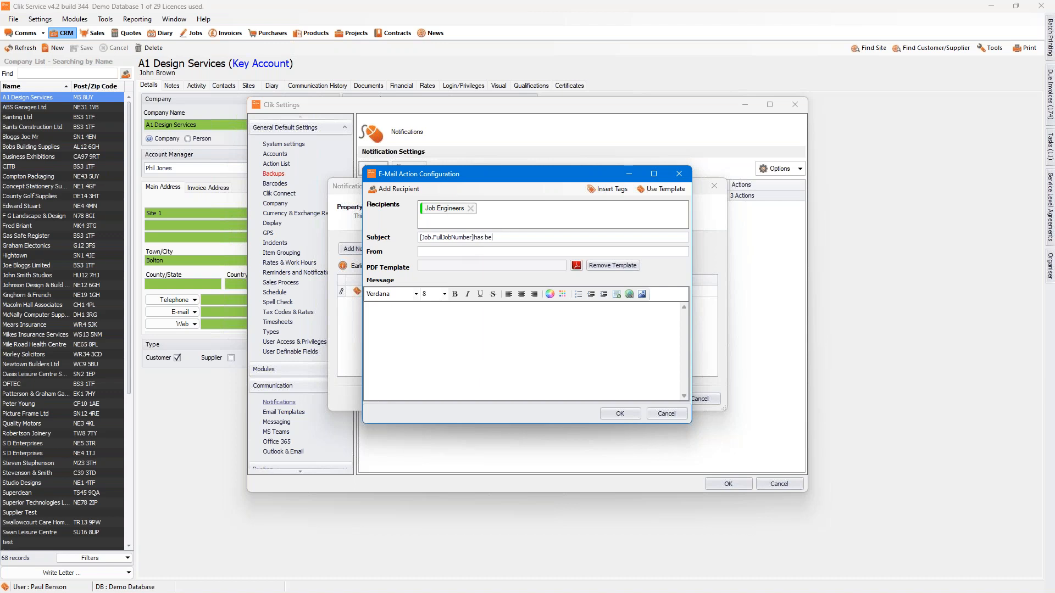
text(en assigned to you for today)
click(422, 238)
text(Job Number)
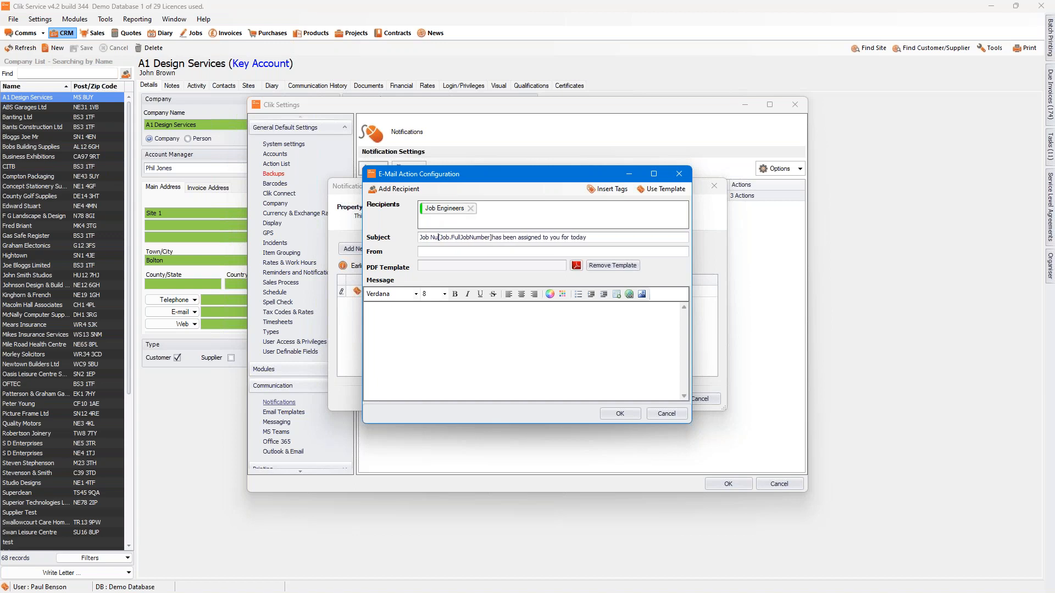
text(:)
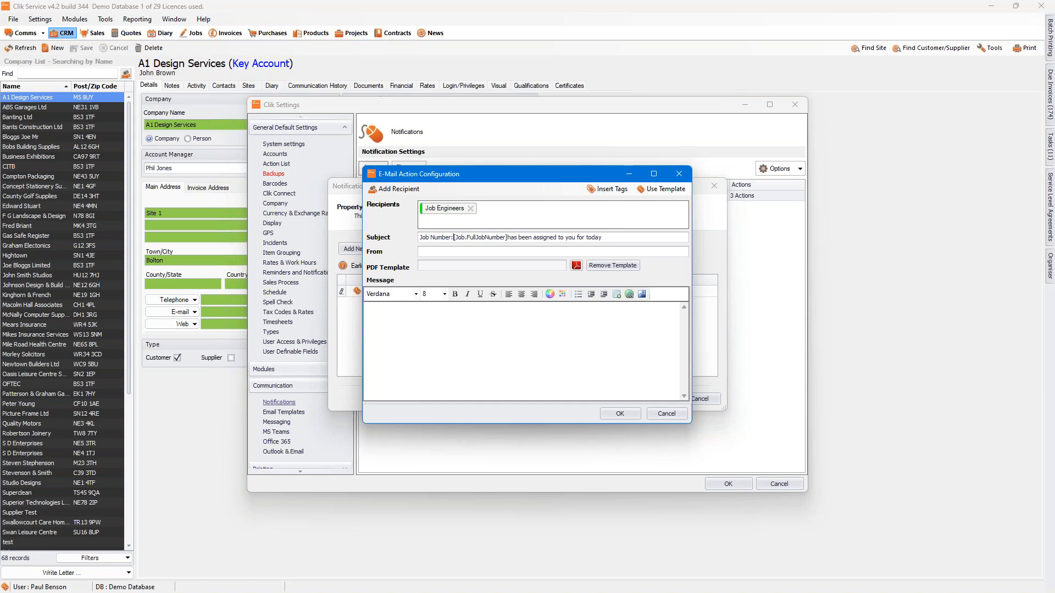
Step: Enter the training team's sender e-mail address and attach the "Test" PDF template to the email
click(439, 251)
click(577, 266)
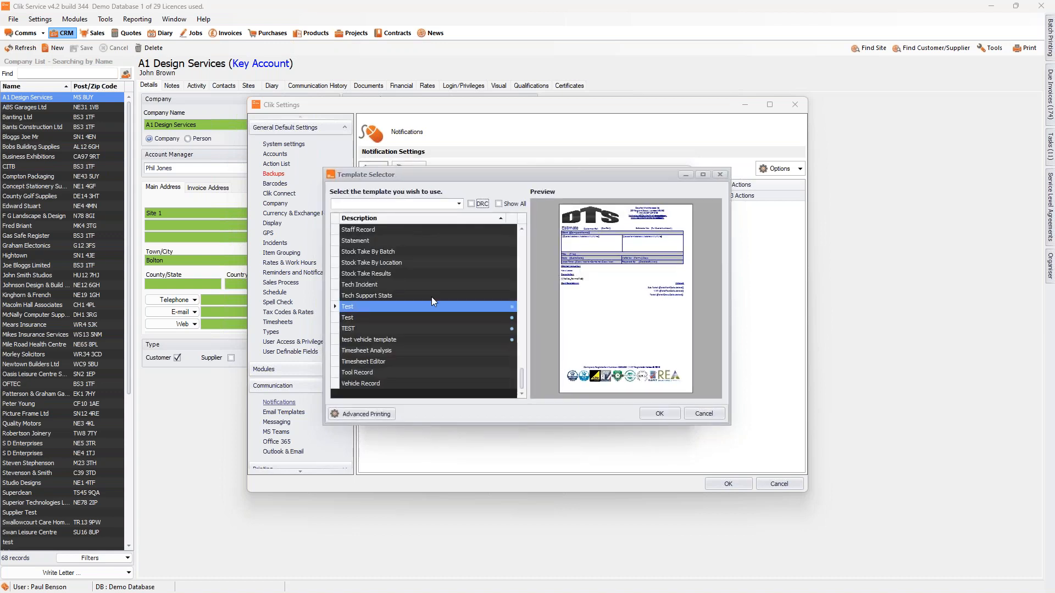
click(658, 415)
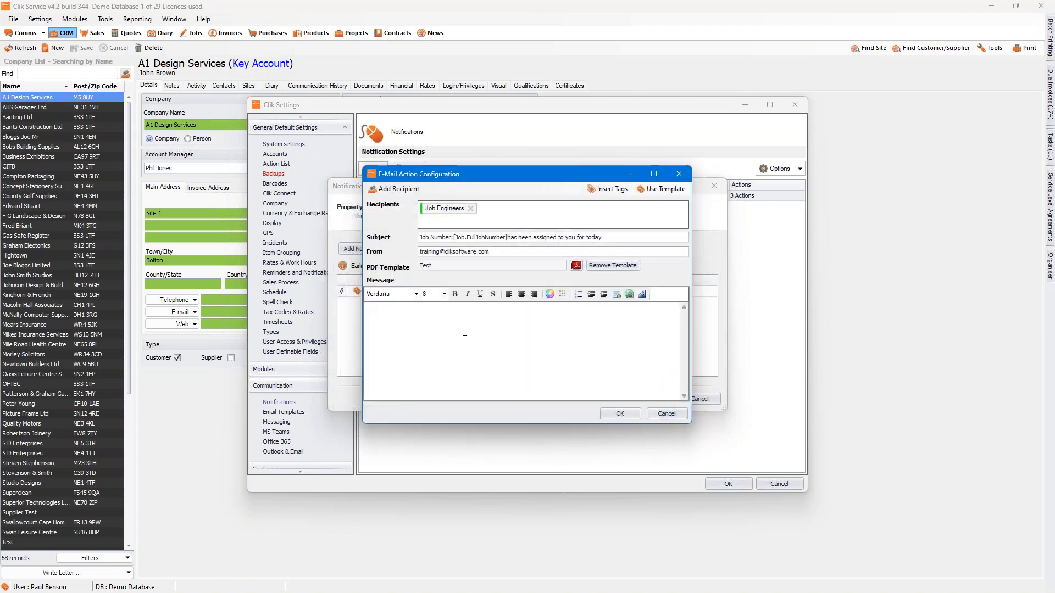
Step: Start the message body with "Job Number:" followed by the Job No (full) tag from the Job text fields
click(398, 307)
text(Job Number:)
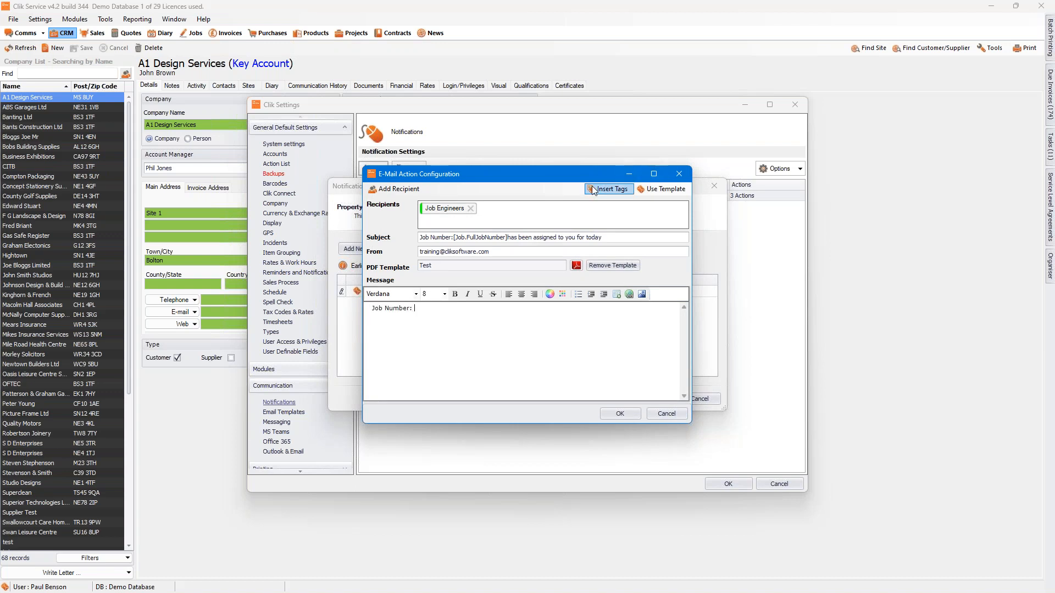
click(599, 188)
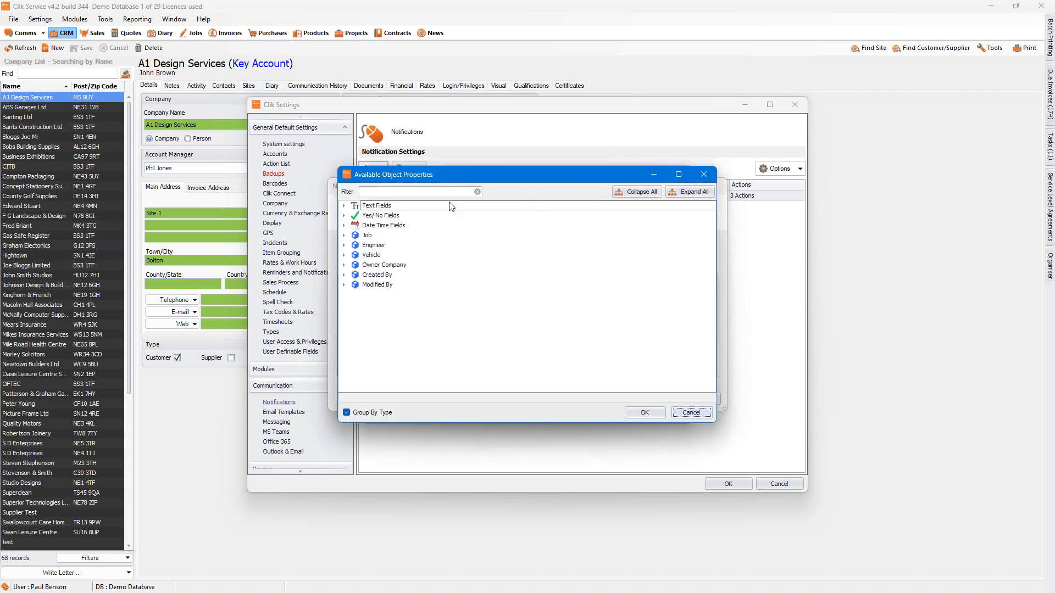
click(345, 206)
click(344, 206)
click(344, 235)
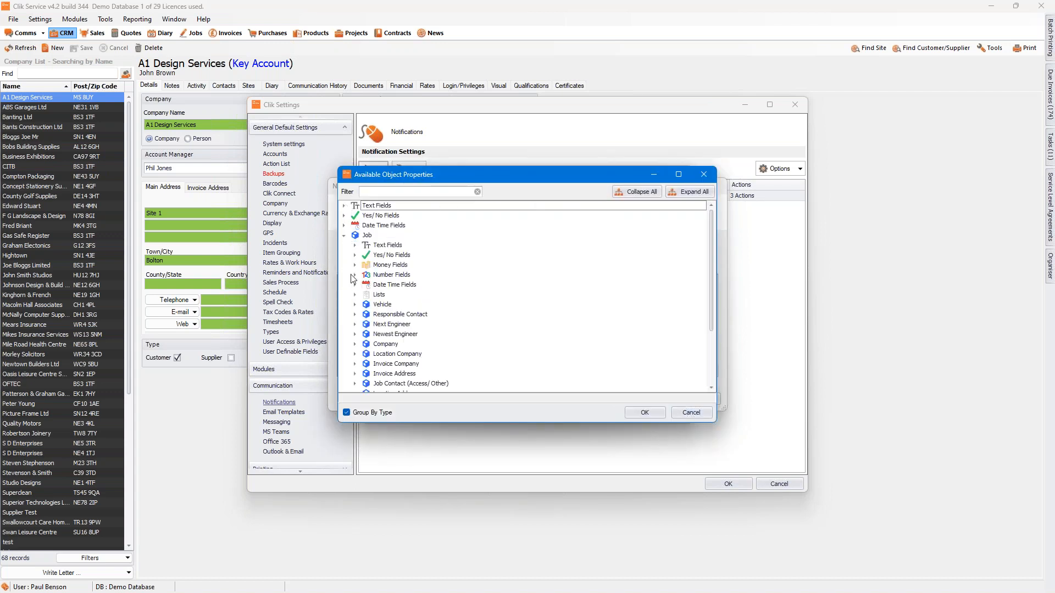
click(355, 245)
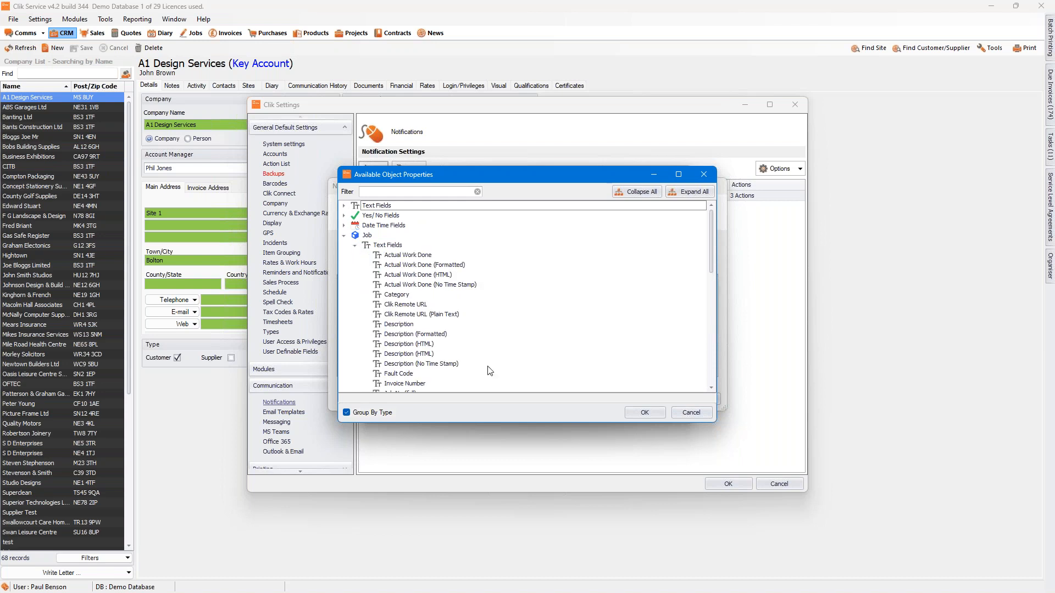
drag(714, 263, 714, 283)
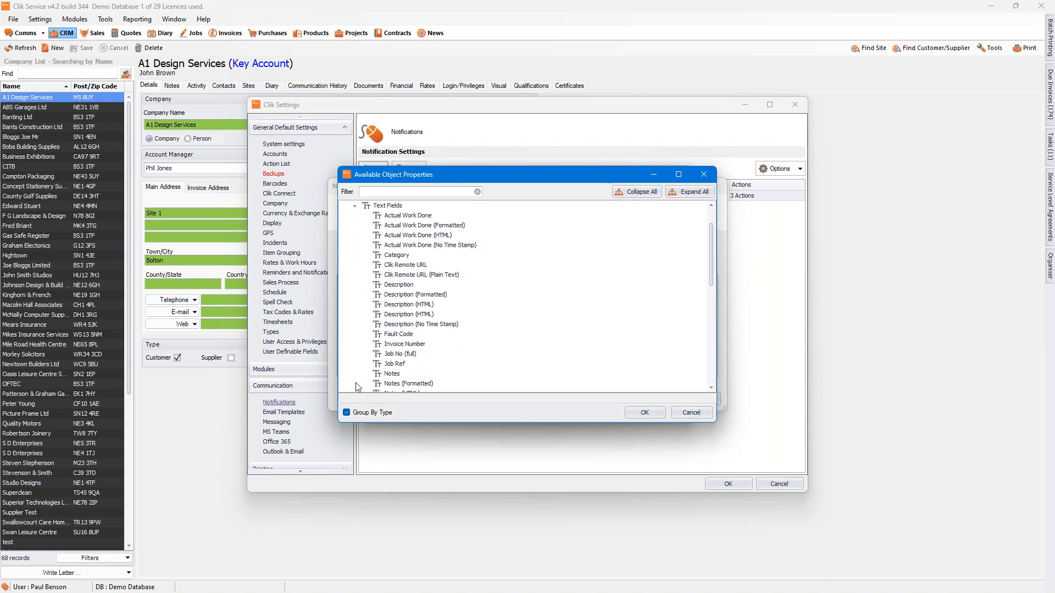
click(400, 355)
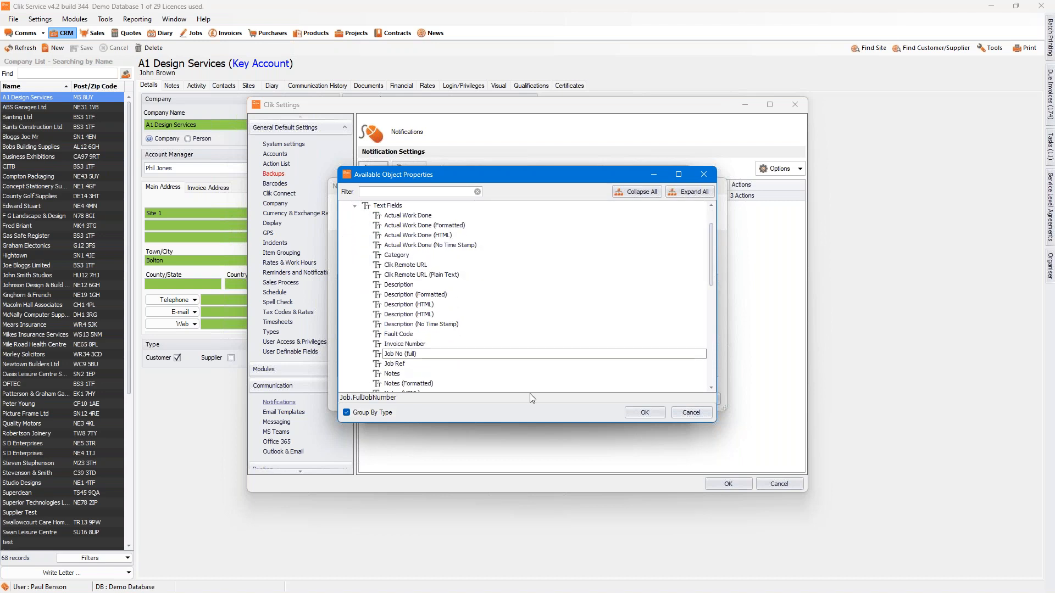
click(644, 413)
Step: Add a "Job Description:" line to the message with the job's Description (No Time Stamp) tag
key(Return)
text(Job Description:)
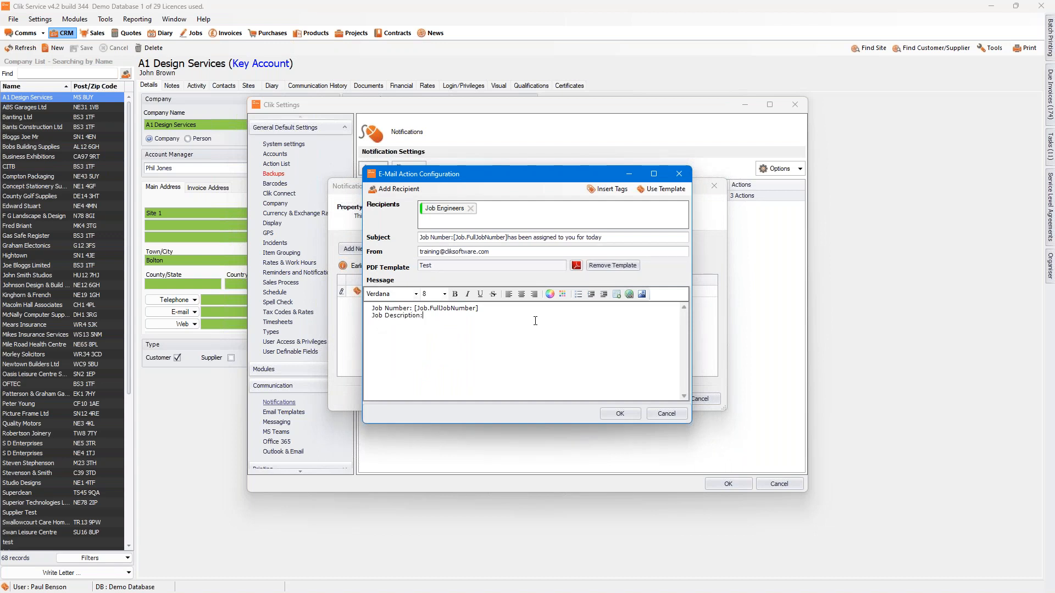
click(614, 190)
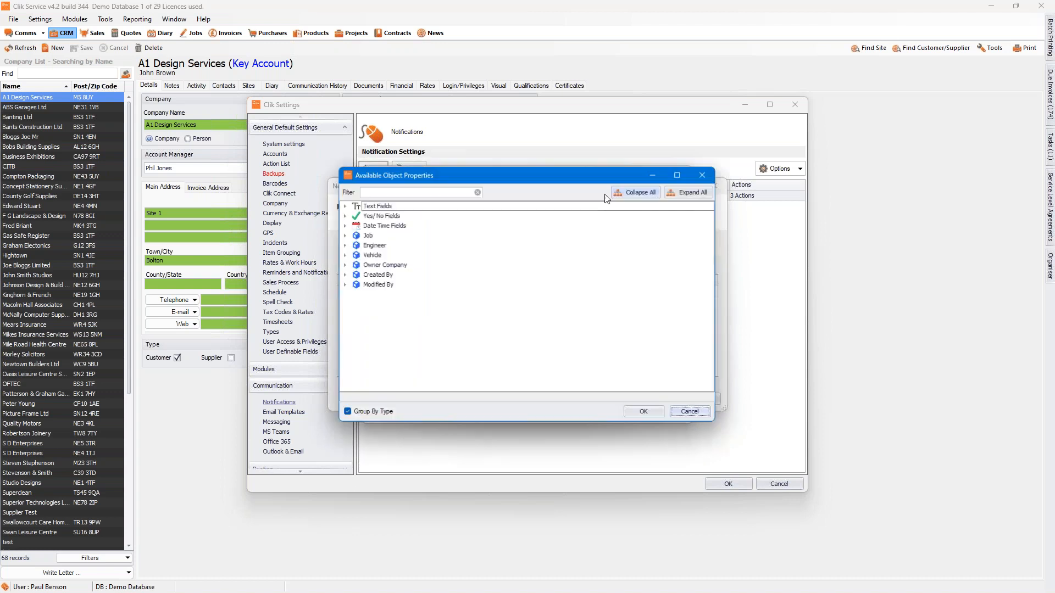
click(344, 205)
click(344, 235)
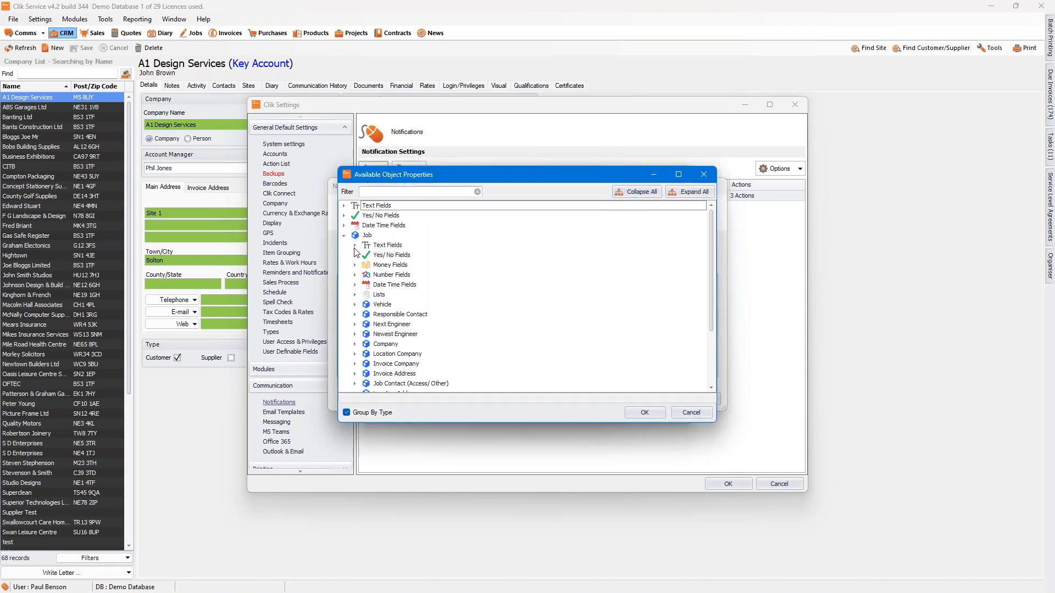
click(355, 246)
click(415, 364)
click(644, 412)
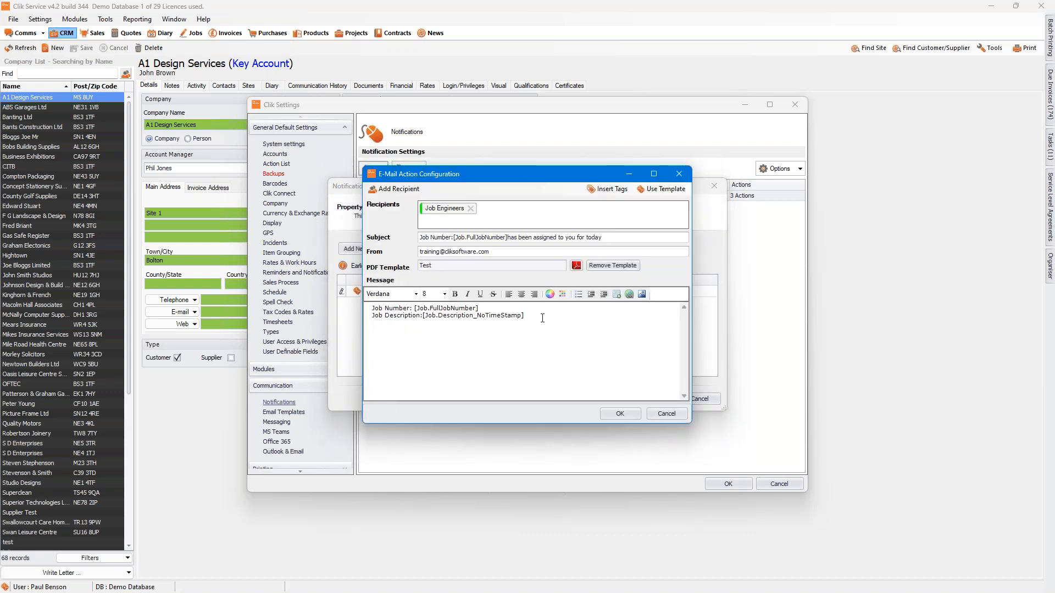
Step: Add a "Company Address:" line with the job Location Address tag Address One Line (With Description)
key(Return)
text(Company Address:)
click(613, 192)
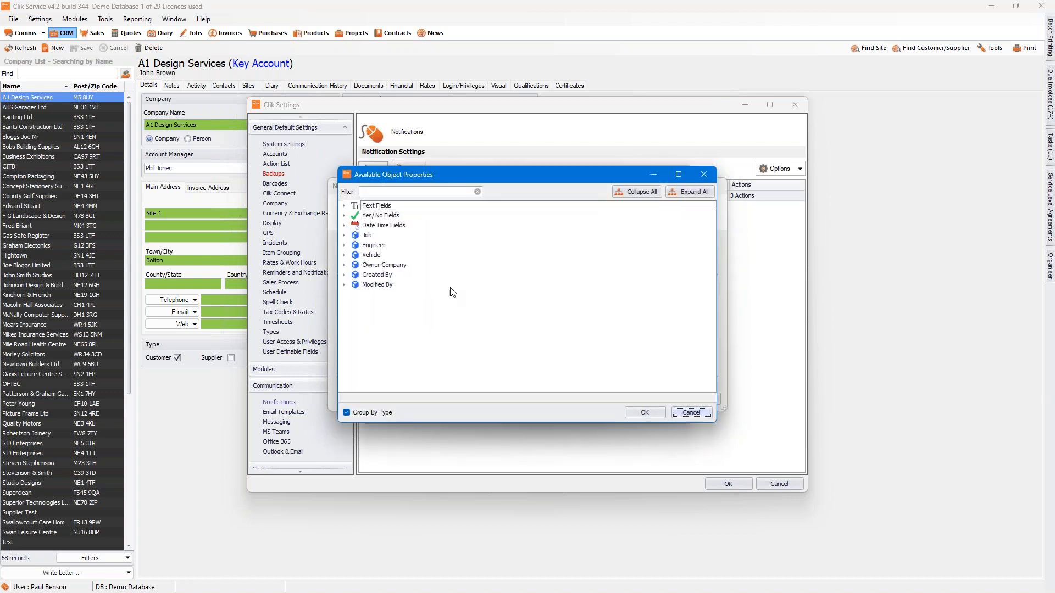
click(344, 235)
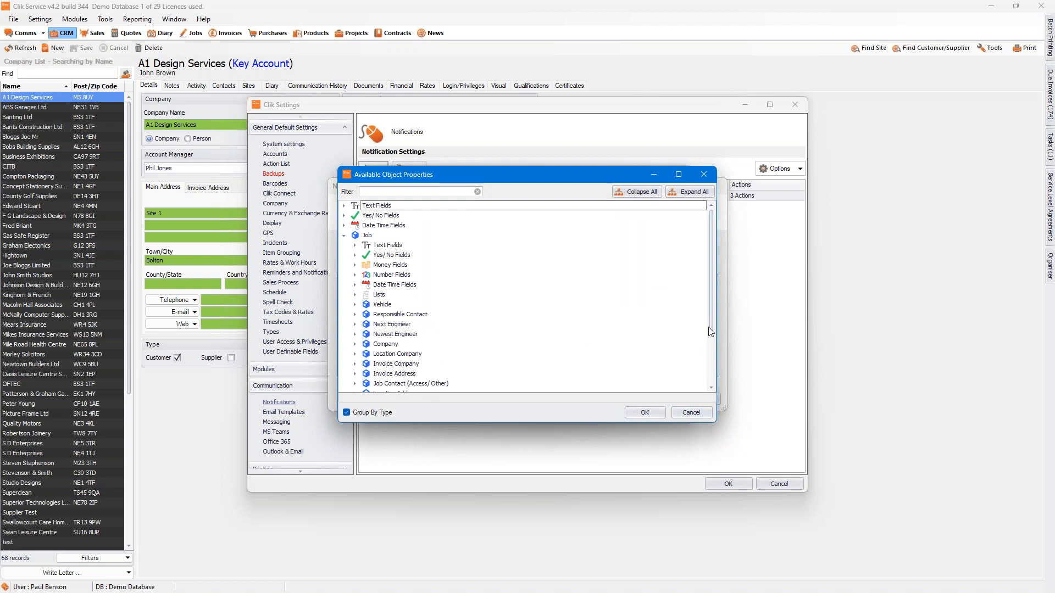
drag(712, 327, 710, 347)
click(355, 354)
click(366, 364)
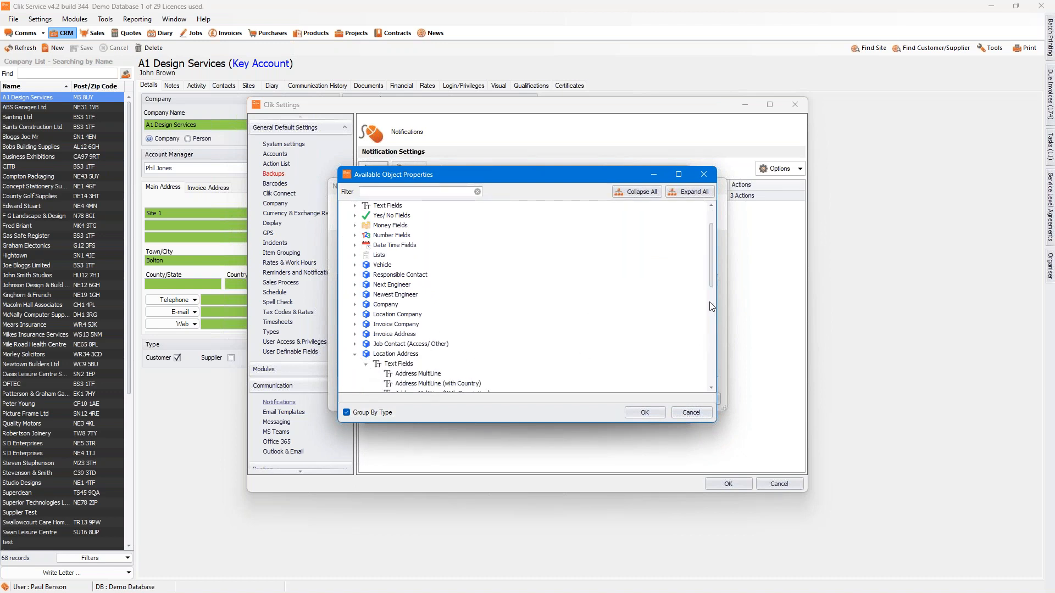
drag(710, 265, 710, 298)
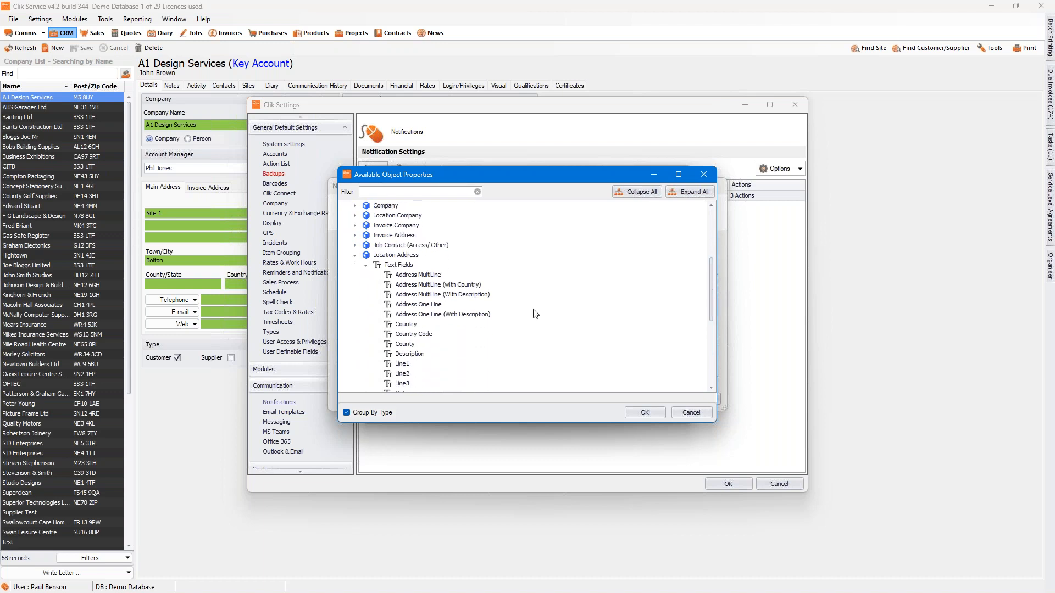
click(432, 307)
click(433, 318)
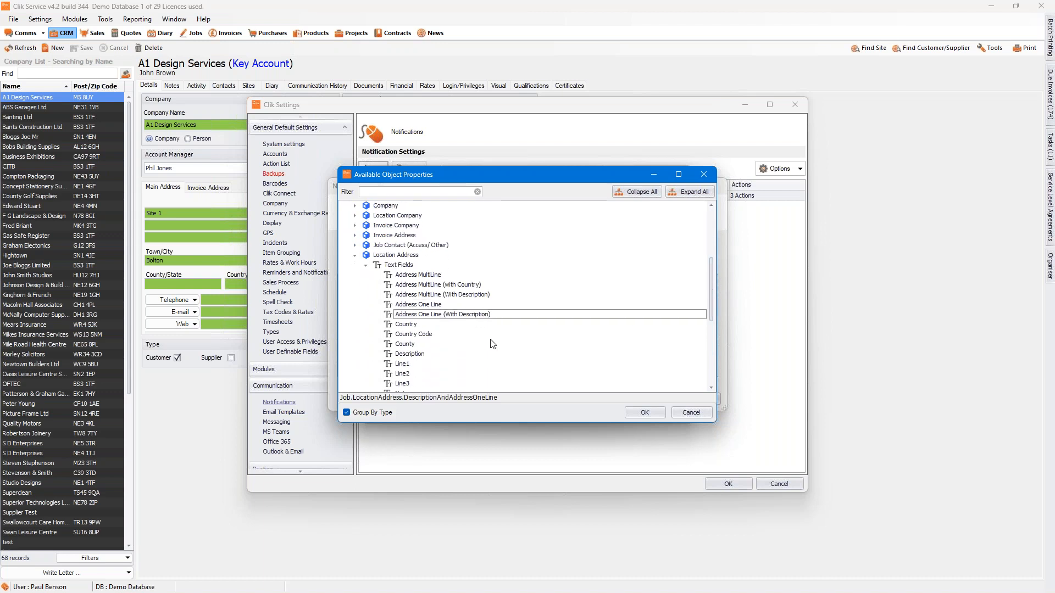
click(643, 413)
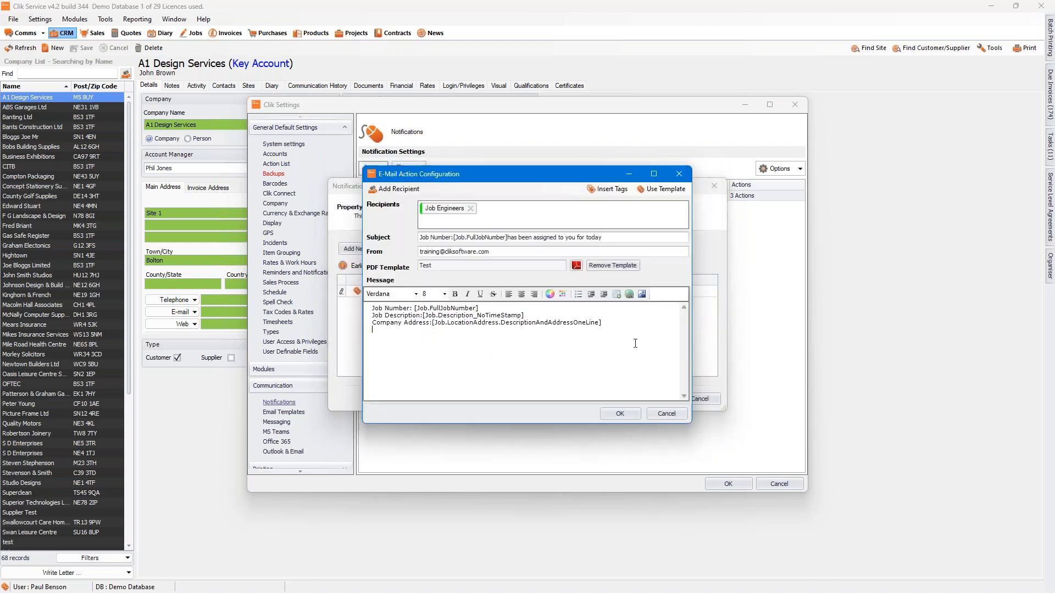
Step: Add a "Company Contact:" line to the message and correct the spelling of "Company"
key(Return)
text(Compant)
key(BackSpace)
key(BackSpace)
text(y Contact:)
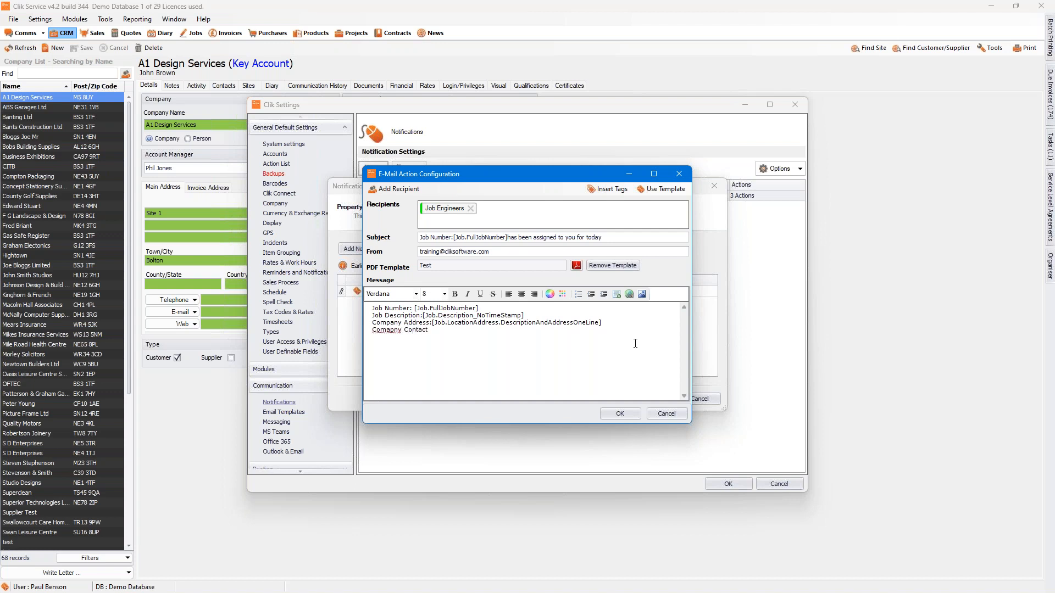
right_click(387, 330)
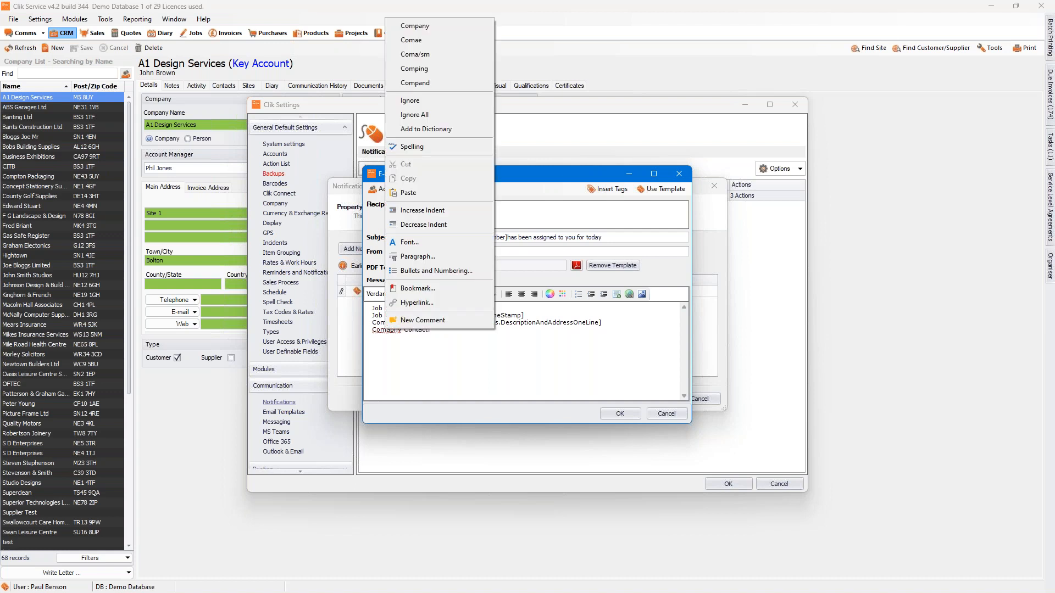
click(431, 26)
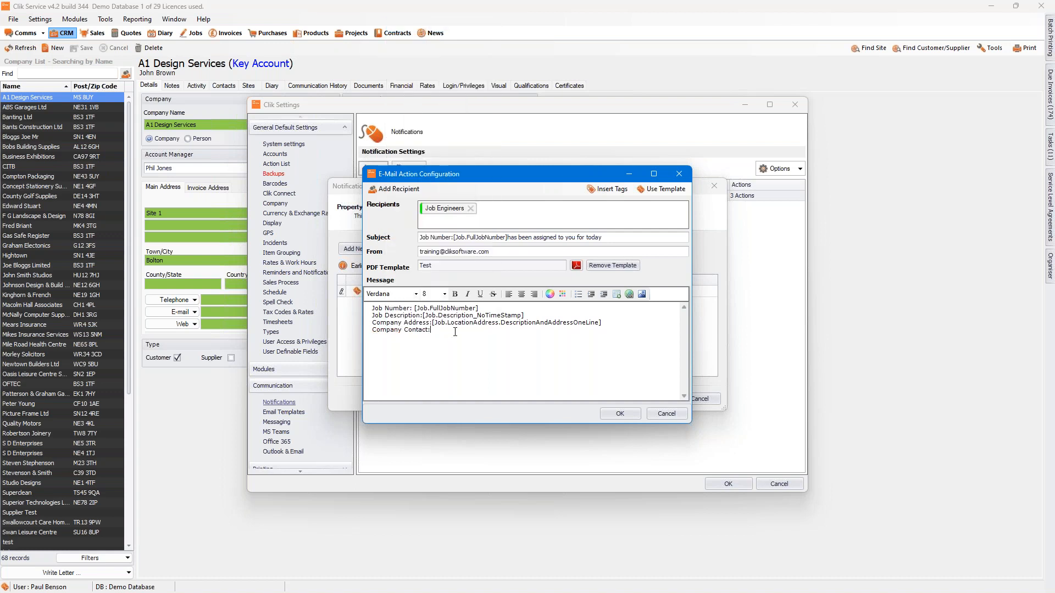
Step: Insert the Full Name tag of Job Contact (Access/ Other) after "Company Contact:" in the message
click(609, 190)
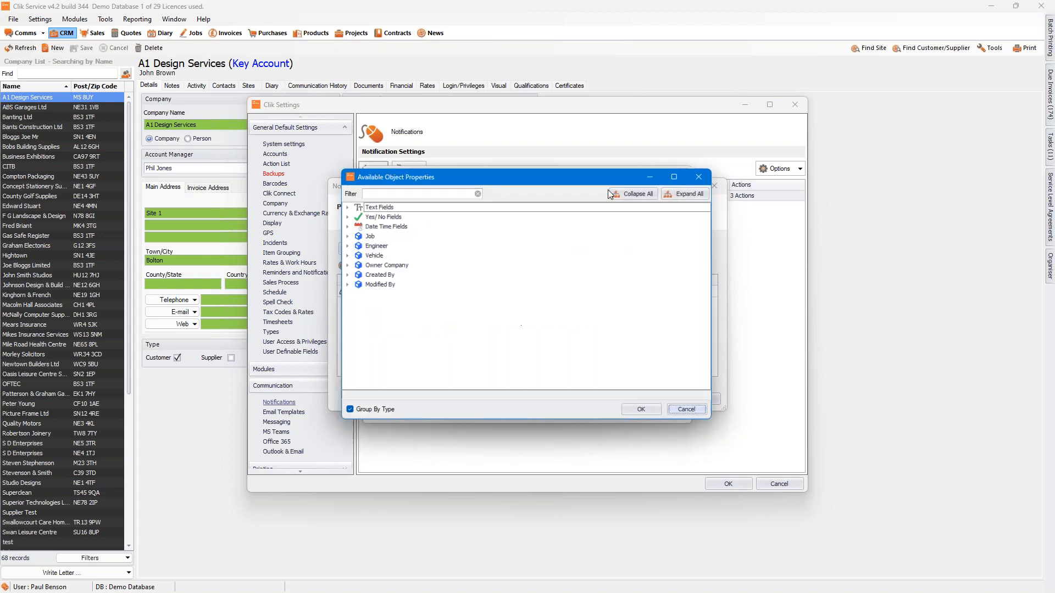
click(344, 236)
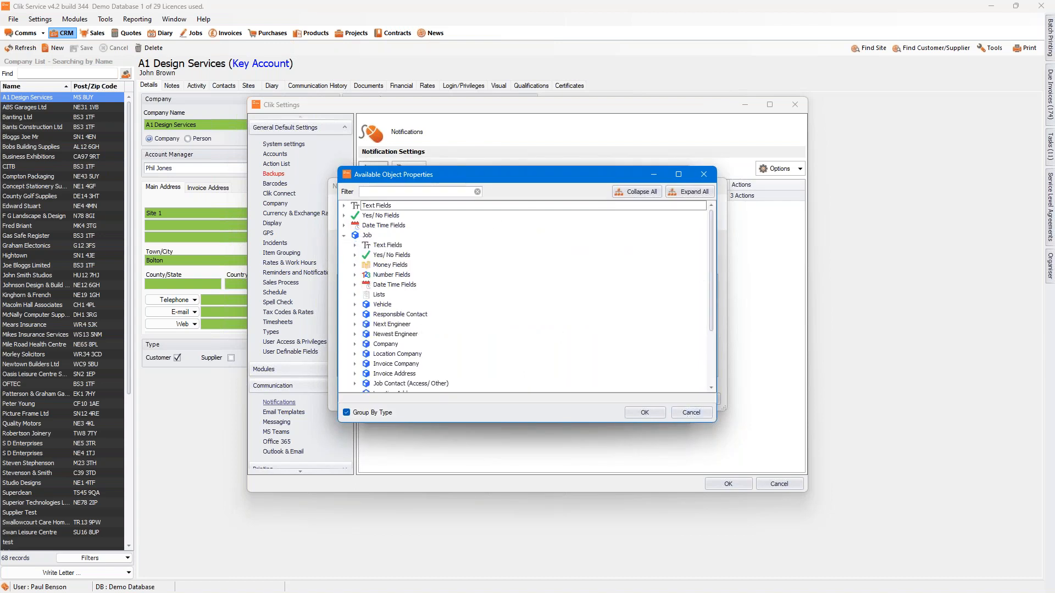
mouse_move(710, 266)
mouse_down()
mouse_move(710, 306)
mouse_move(723, 257)
mouse_move(722, 281)
mouse_up()
click(354, 354)
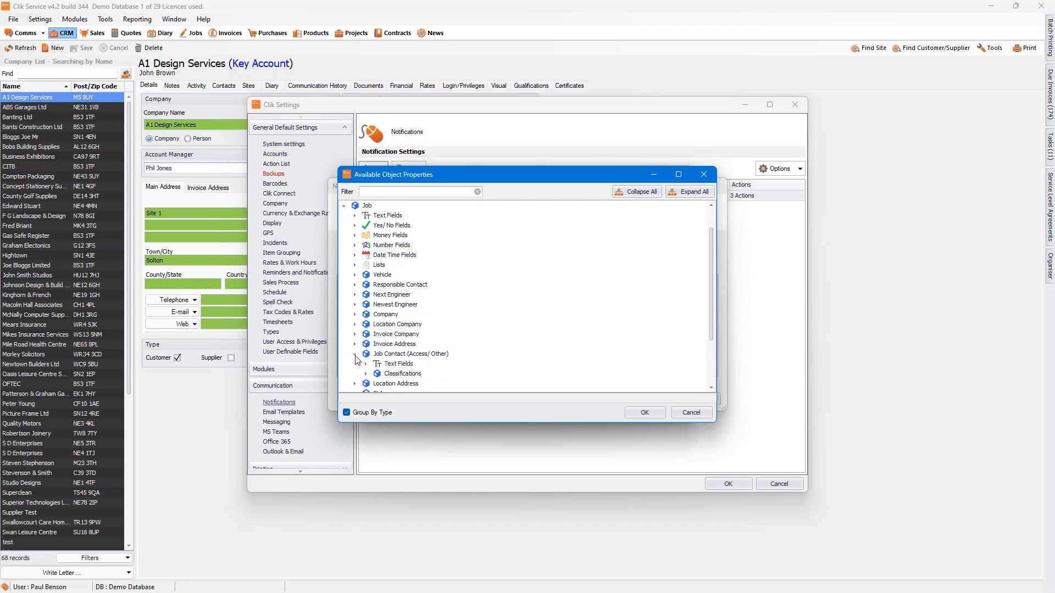
click(366, 364)
drag(711, 280, 560, 304)
click(415, 345)
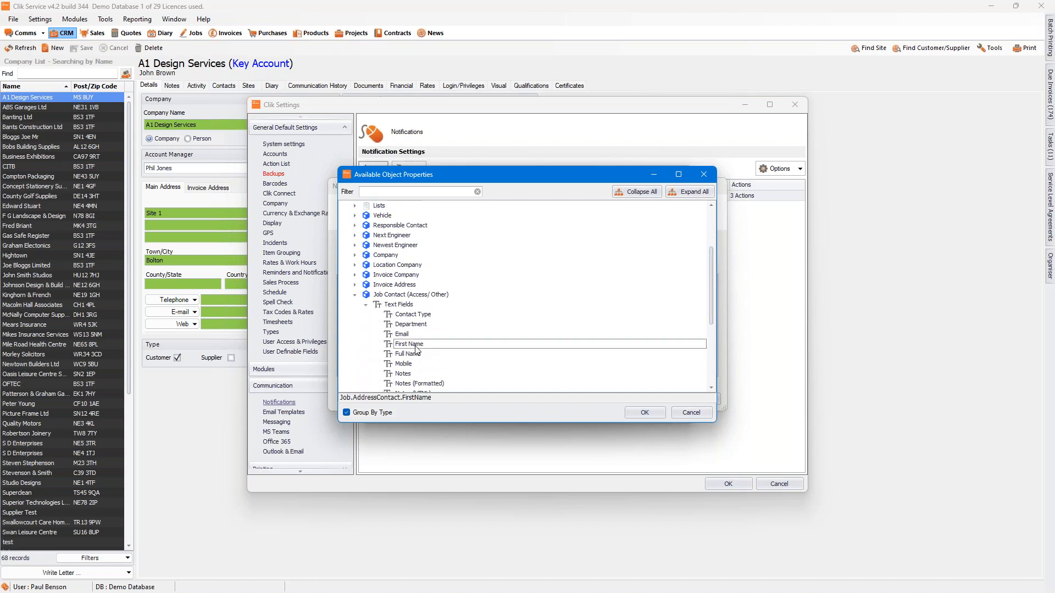
click(415, 354)
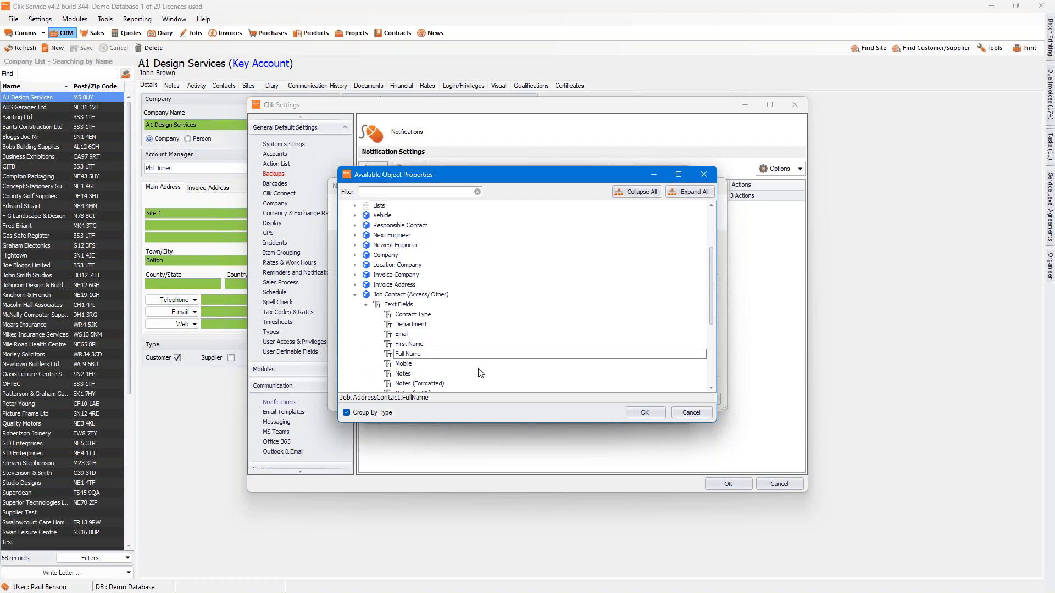
click(637, 412)
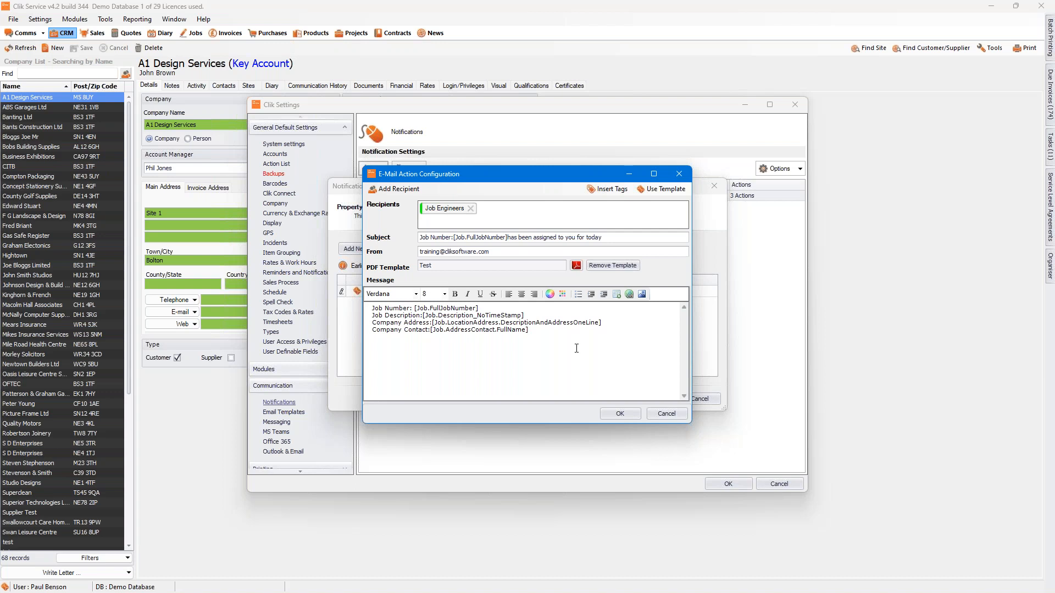
Step: Confirm the email action configuration and finish the engineer reminder notification with email as its only action
click(621, 414)
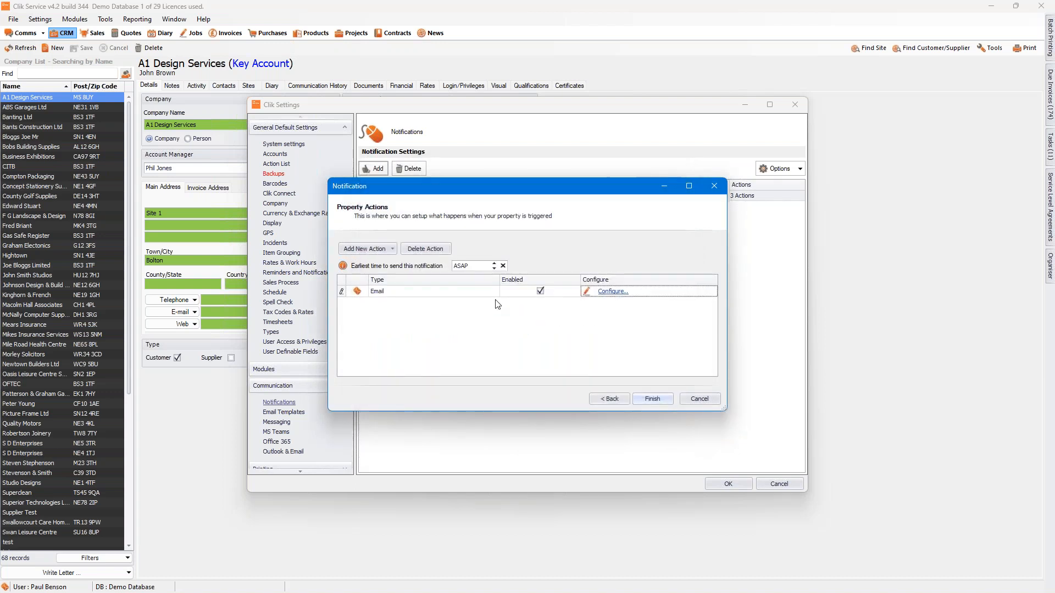
click(394, 249)
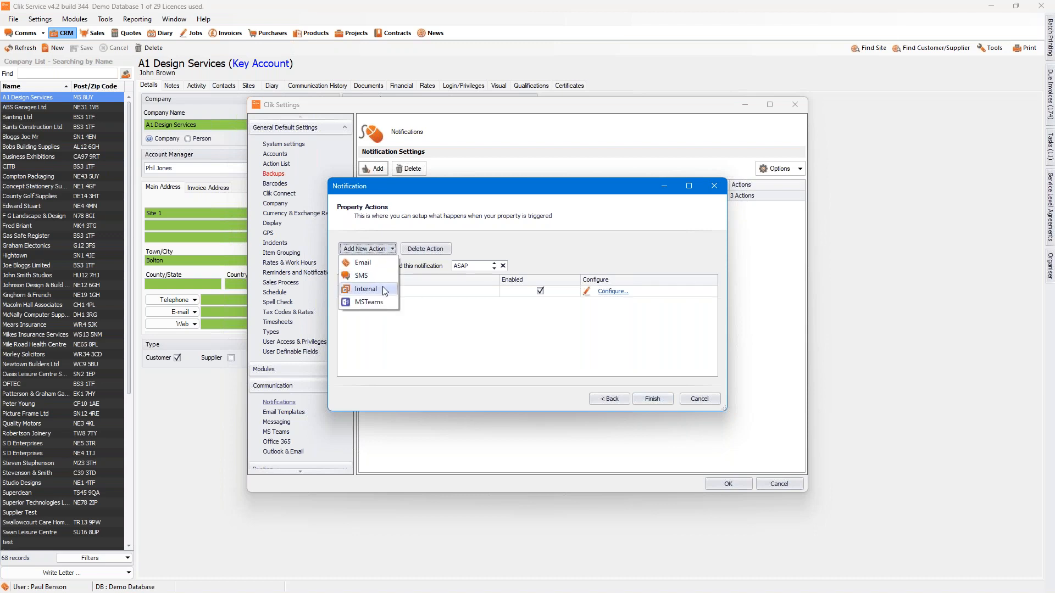
click(475, 311)
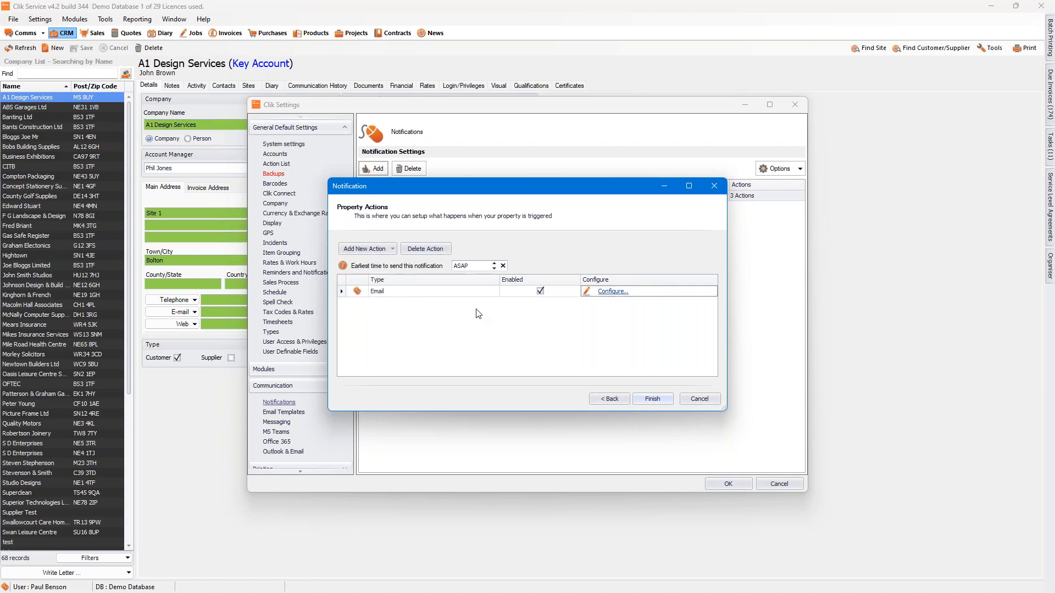
click(652, 400)
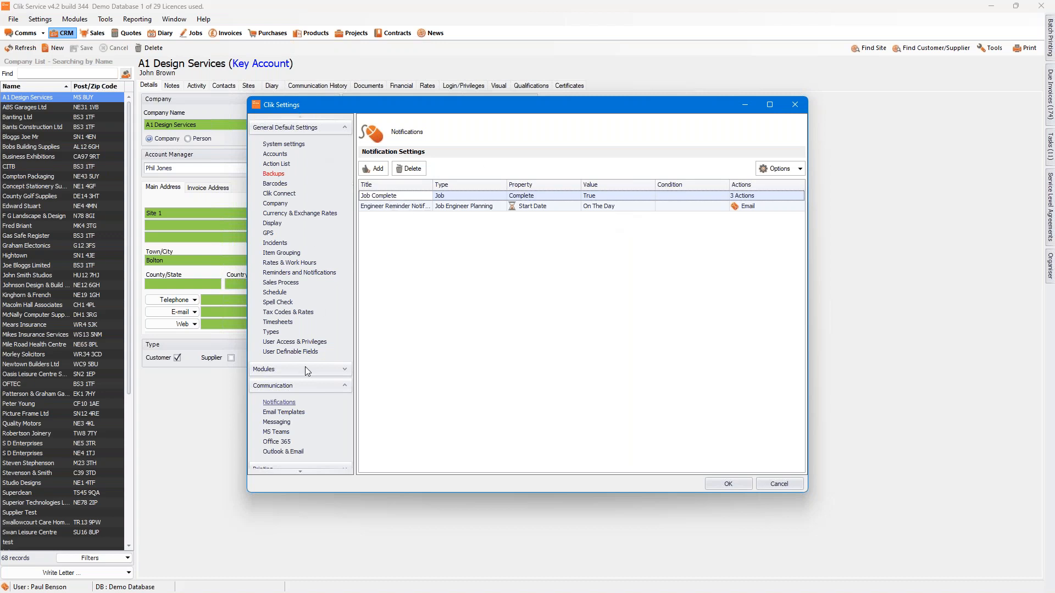
Step: Open the MS Teams communication settings and switch to a maximized Microsoft Teams window
click(276, 433)
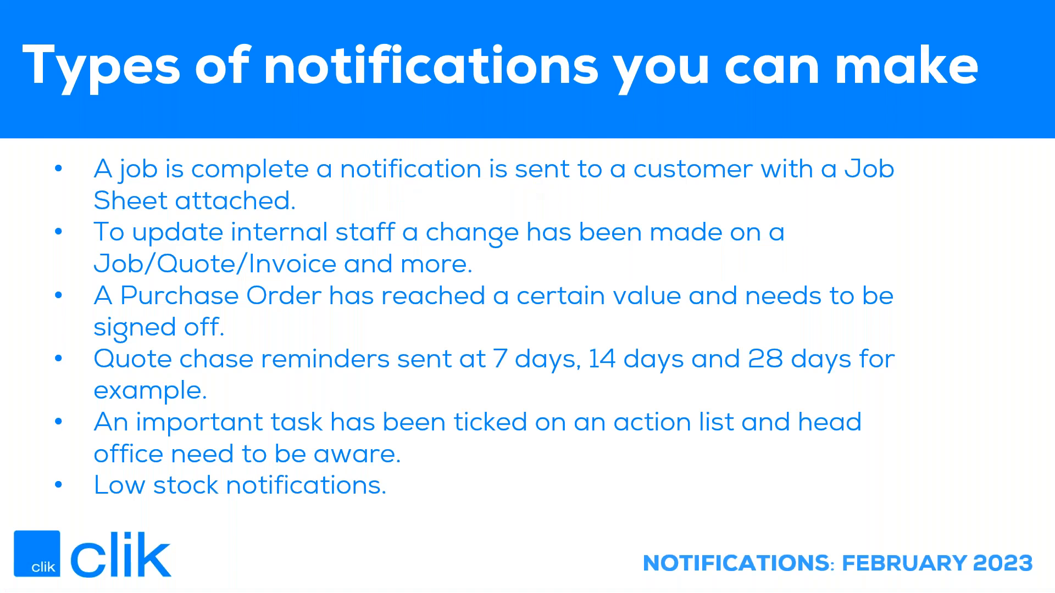
drag(0, 109, 523, 82)
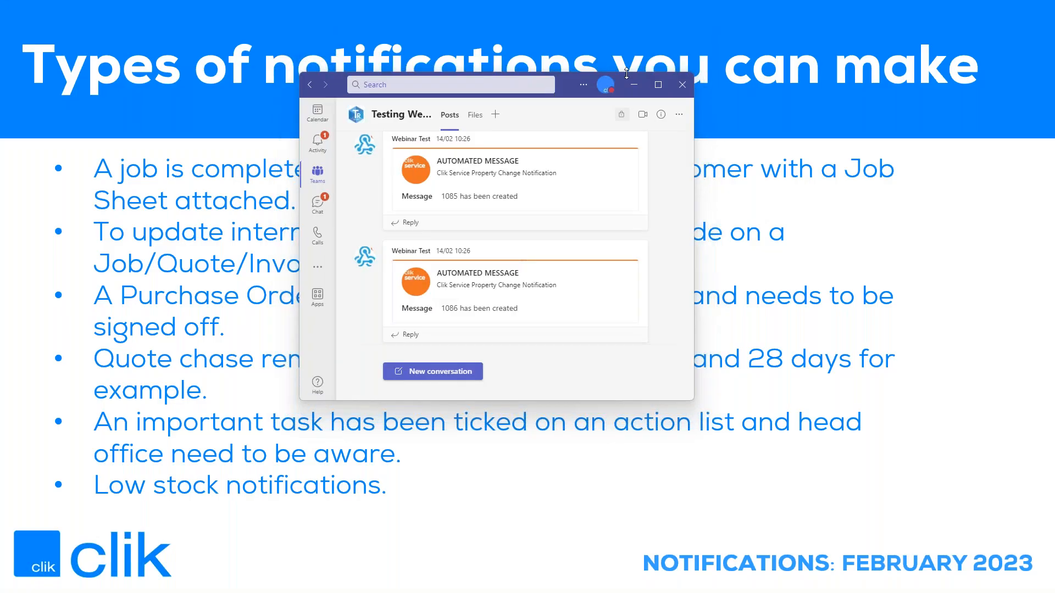
click(658, 85)
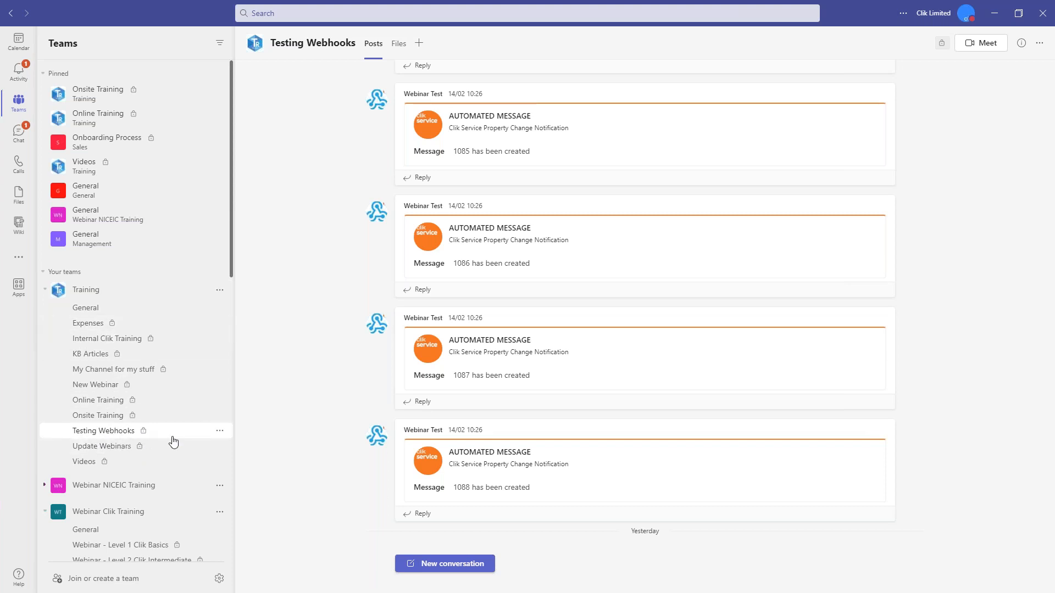
Step: Open the Incoming Webhook connector configuration for the Testing Webhooks channel in the Training team
click(220, 432)
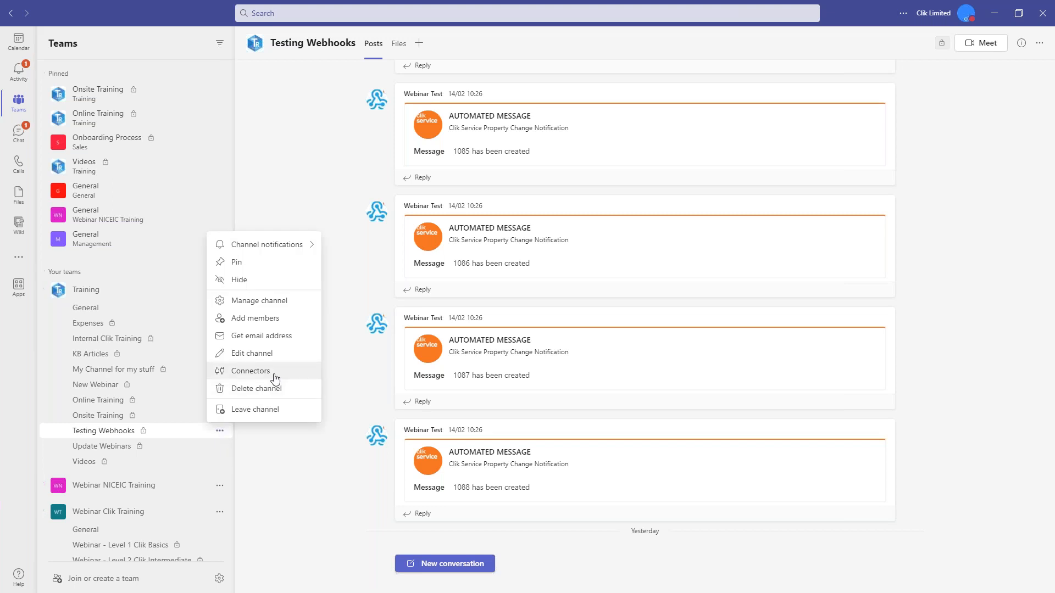
click(250, 371)
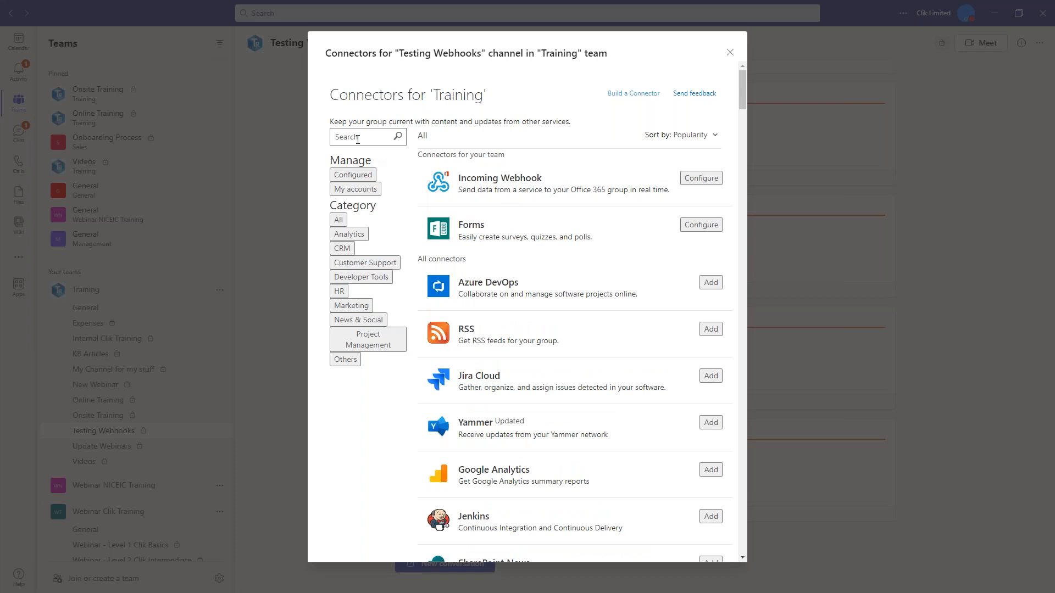
click(358, 139)
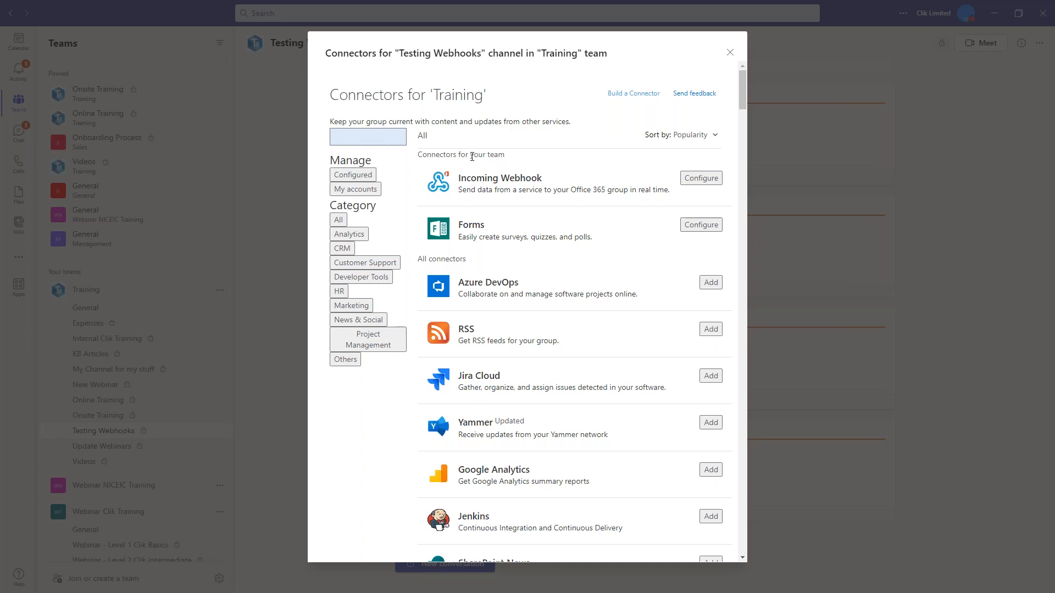
click(699, 180)
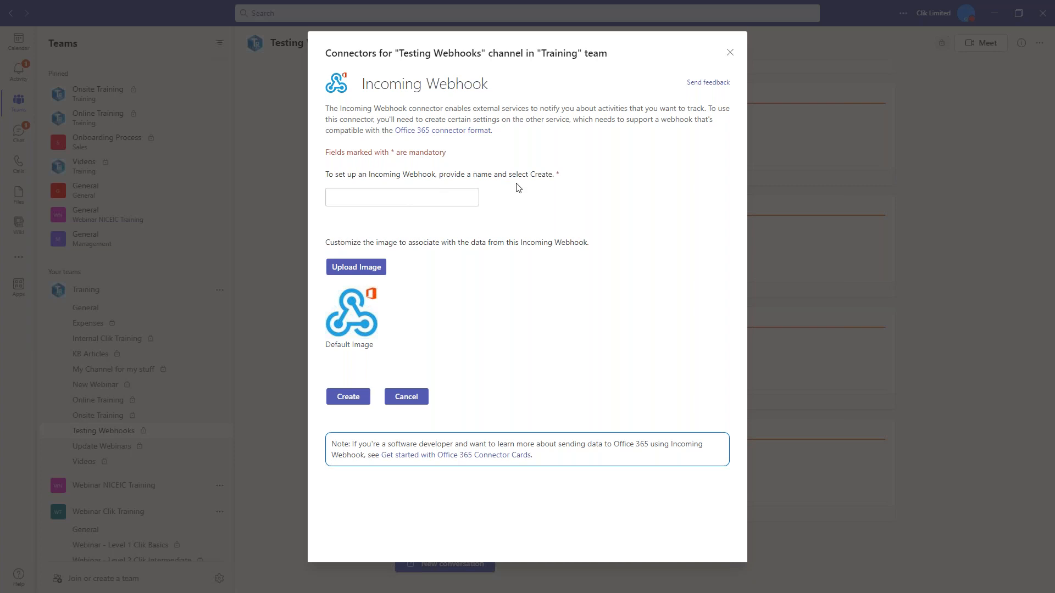
Step: Create an incoming webhook named "Clik Notification" with the default image
click(401, 200)
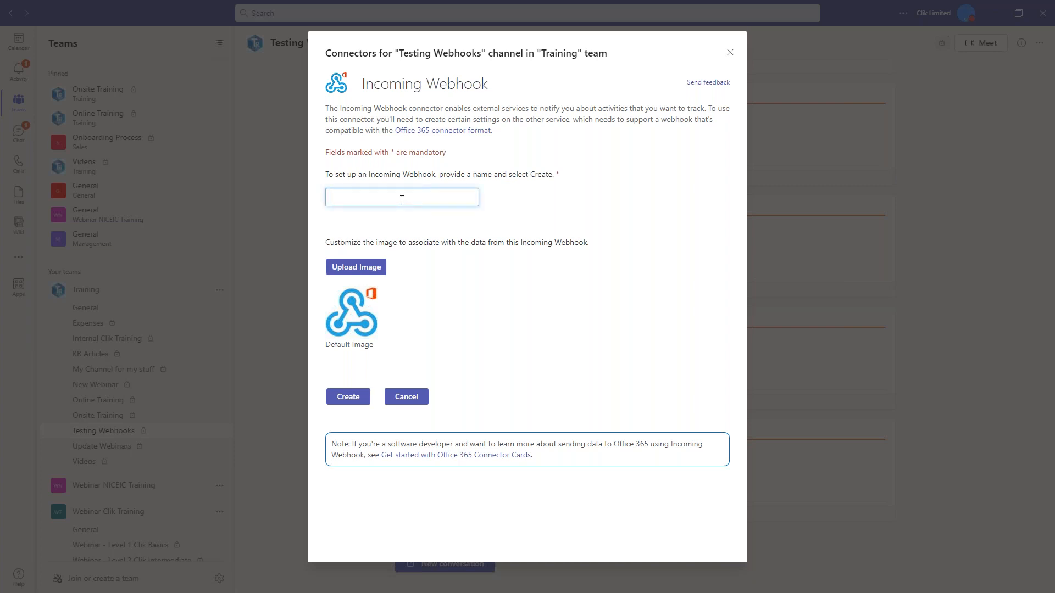
text(Clik Notification)
click(349, 397)
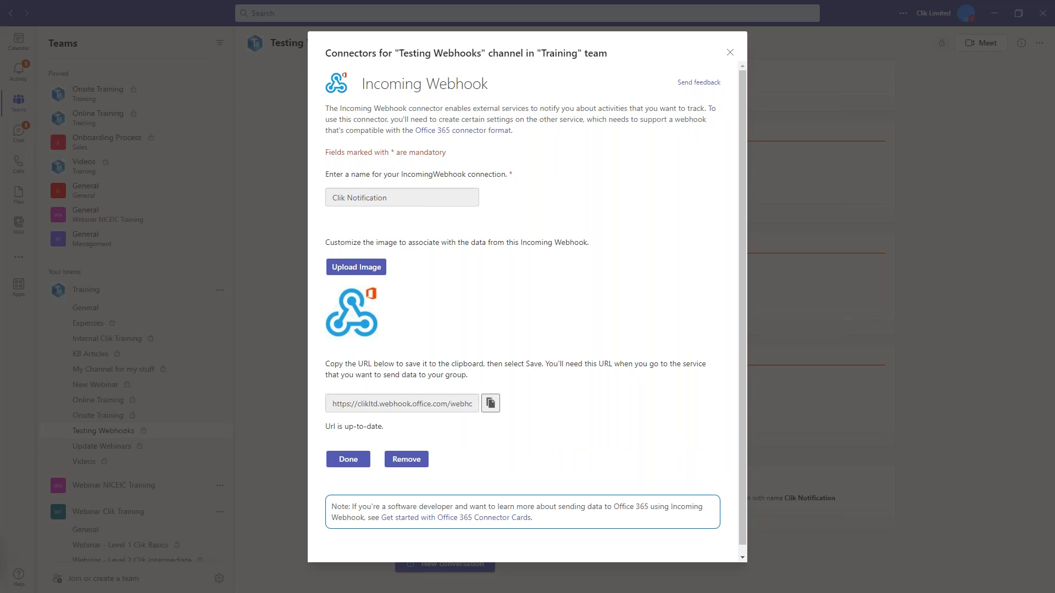
Step: Copy the new webhook's URL, finish its setup and close the channel's connectors
click(490, 406)
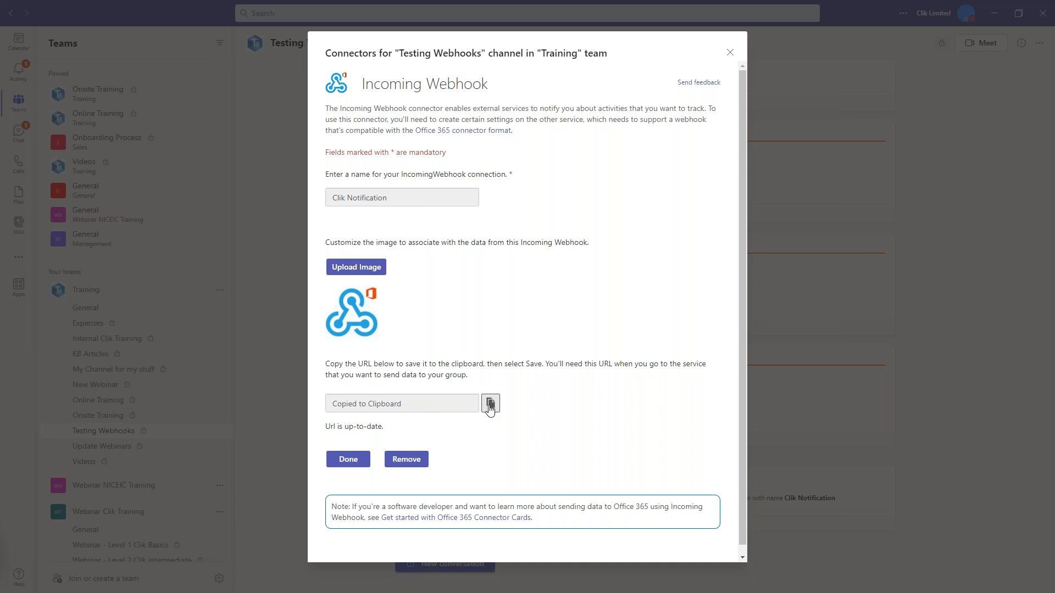
click(348, 460)
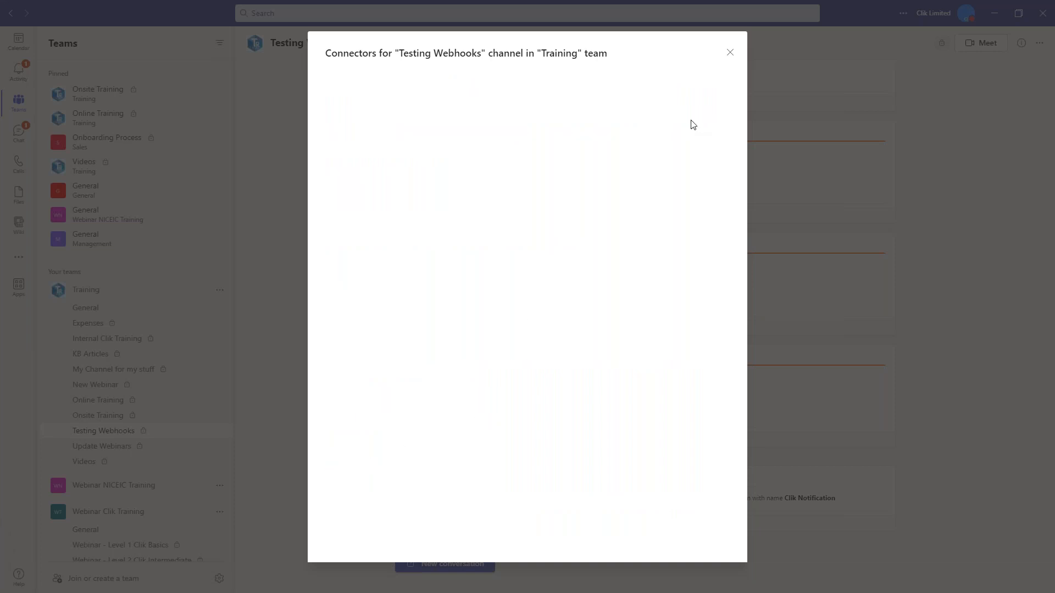
click(731, 54)
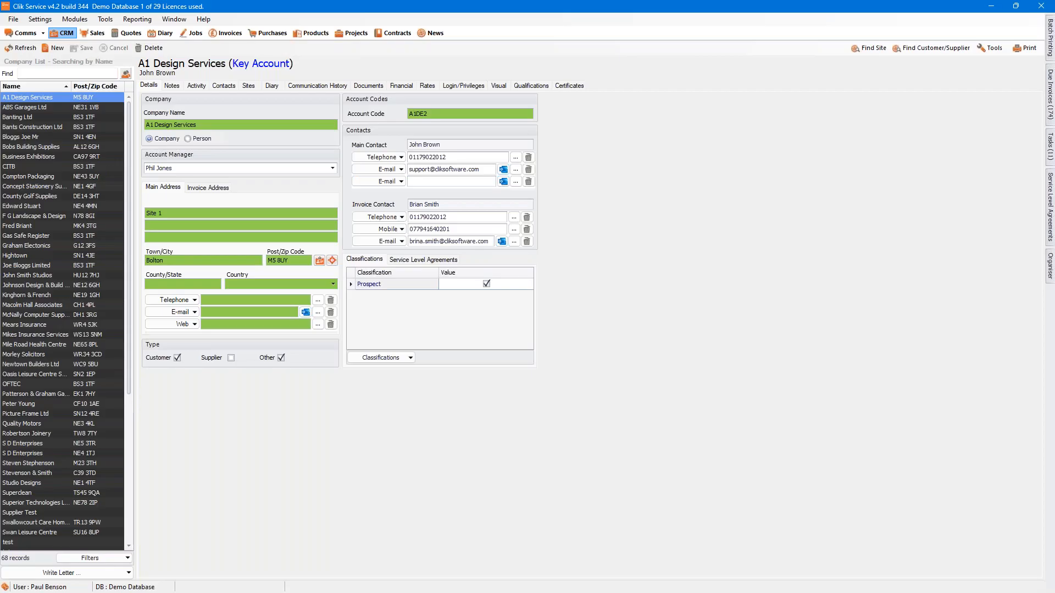
Step: Switch to Clik Service, open its Microsoft Teams settings and enter "Testing Webhooks" as the channel name
click(40, 19)
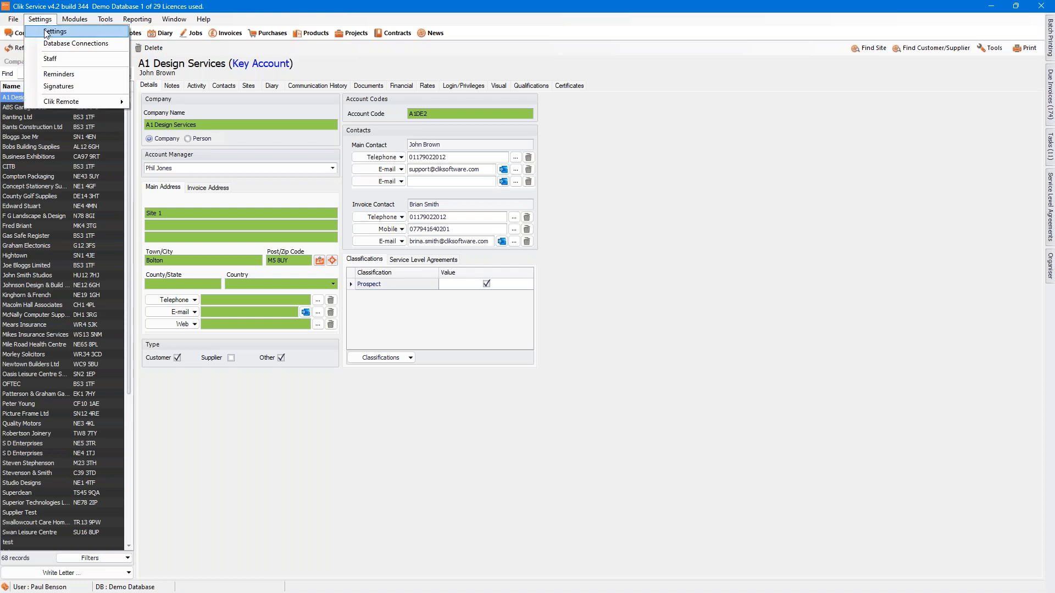
click(55, 31)
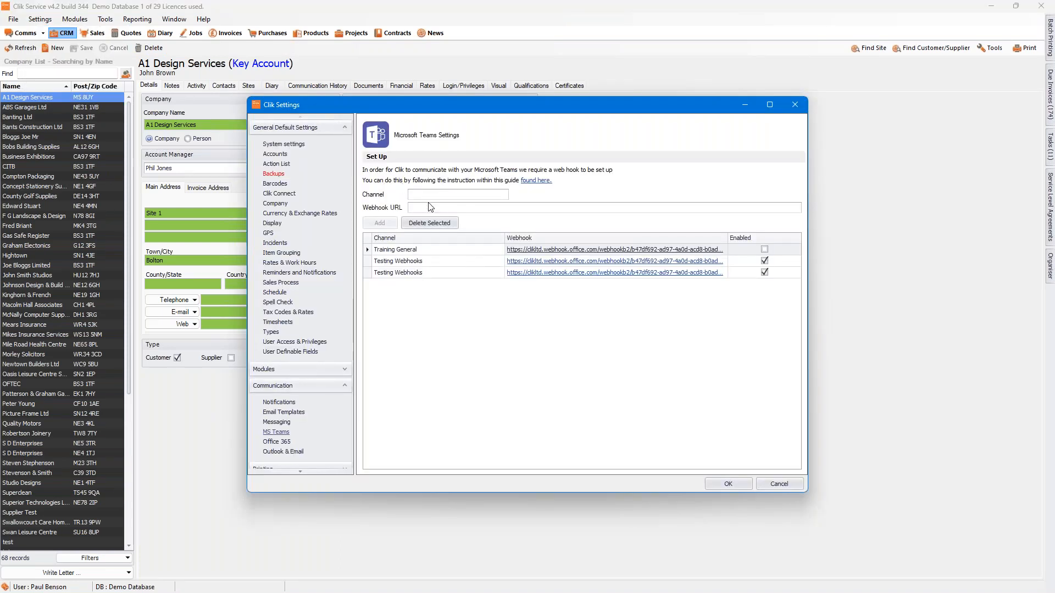
click(423, 195)
text(Testing Webhhoks)
key(BackSpace)
key(BackSpace)
key(BackSpace)
text(hooks)
Step: Paste the copied webhook URL for the Testing Webhooks channel and add the entry to the webhook list
click(448, 207)
right_click(450, 209)
click(468, 261)
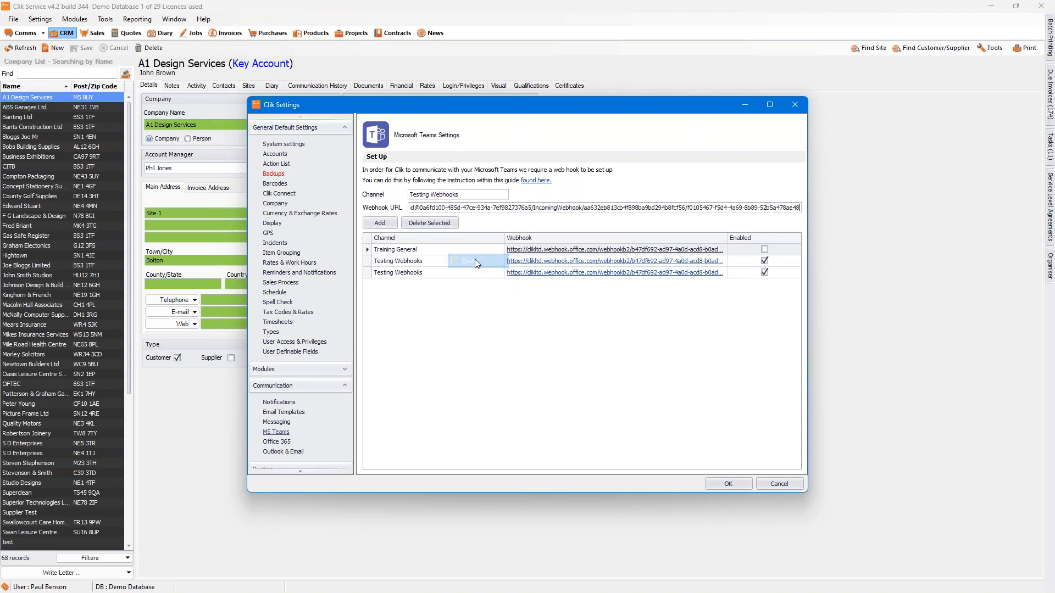
click(379, 223)
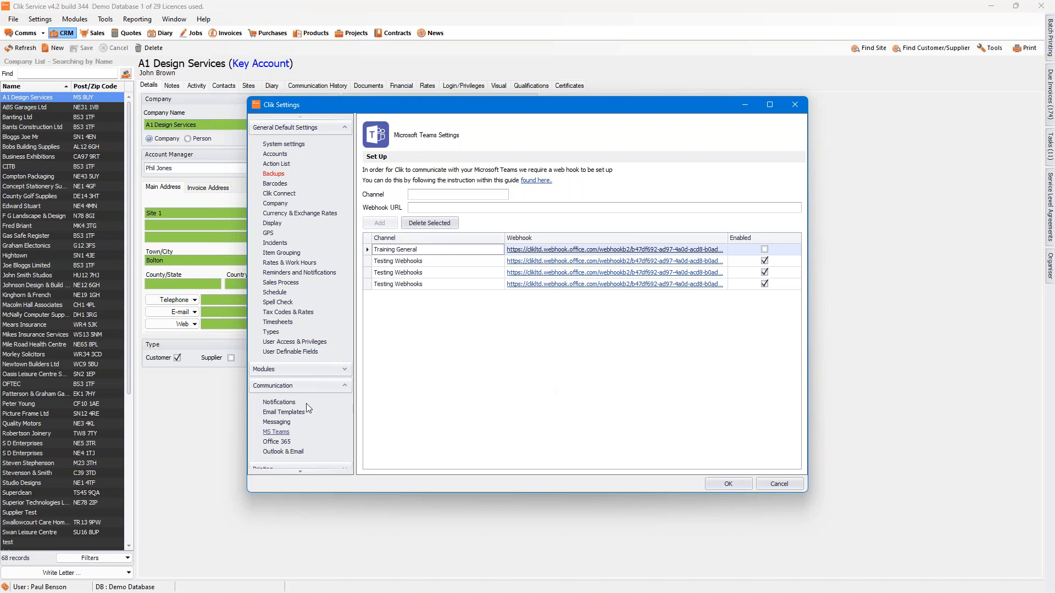
Step: Start a new notification on the Quote module with the title "Quote 7 day chase" and continue to its trigger property
click(281, 403)
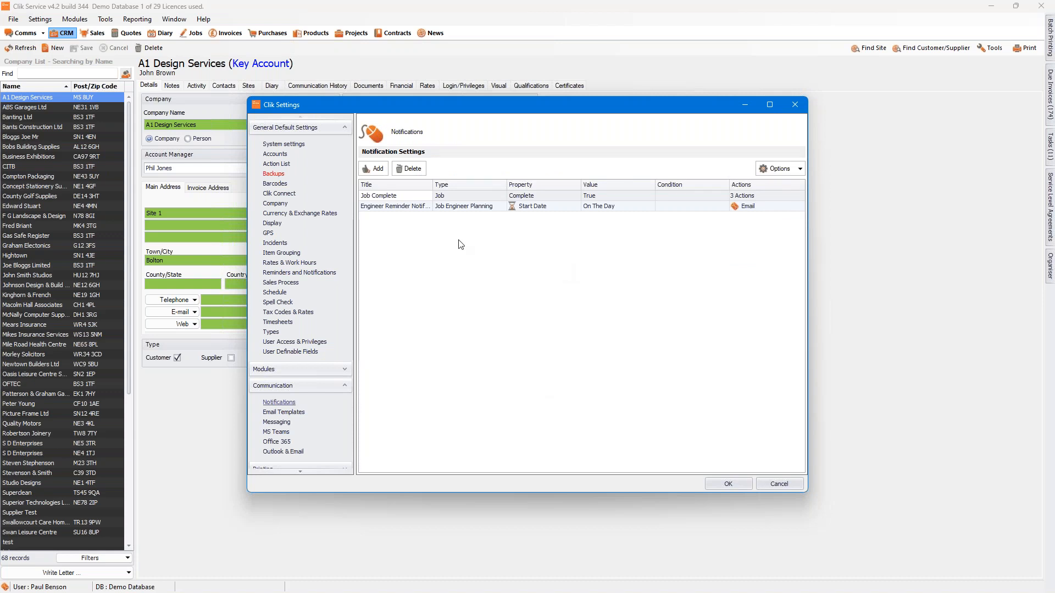
click(374, 170)
click(383, 257)
text(Quote)
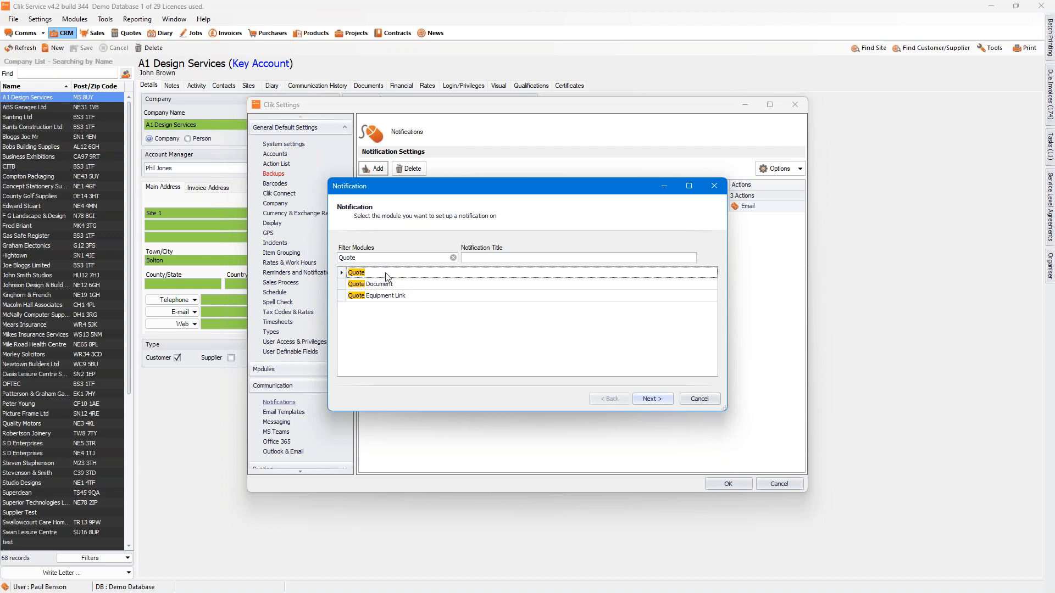
click(492, 257)
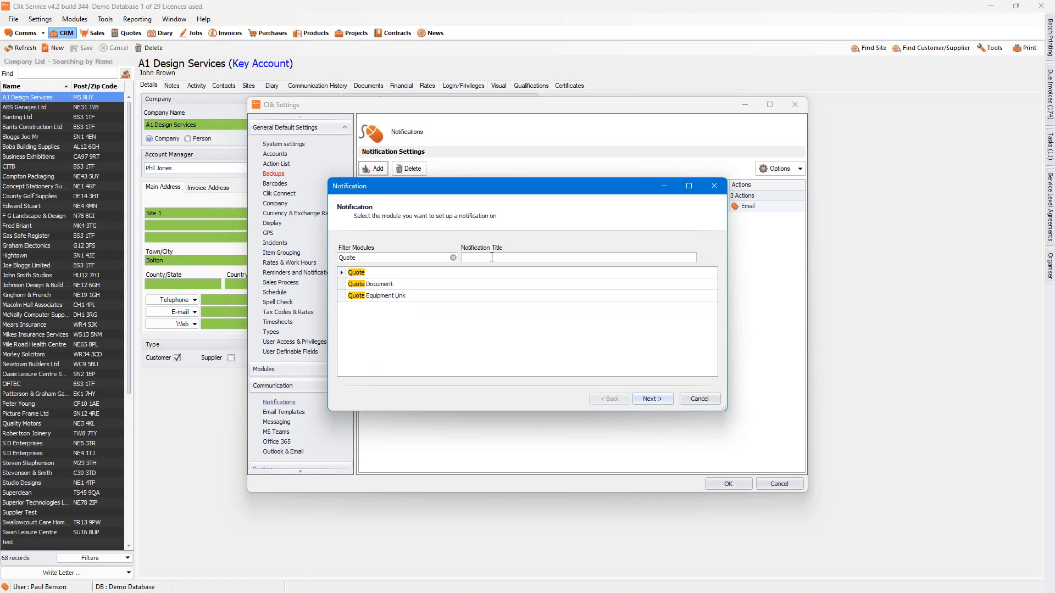
text(Quote 7 day chase)
click(660, 398)
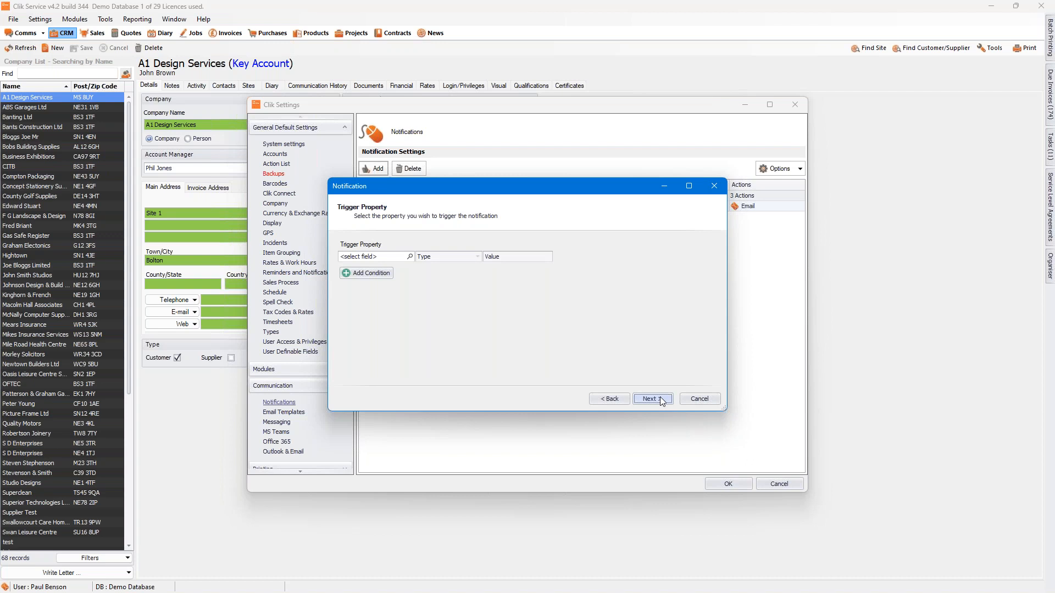
Step: Set the notification's trigger to 7 Days After the Quote Date field
click(410, 257)
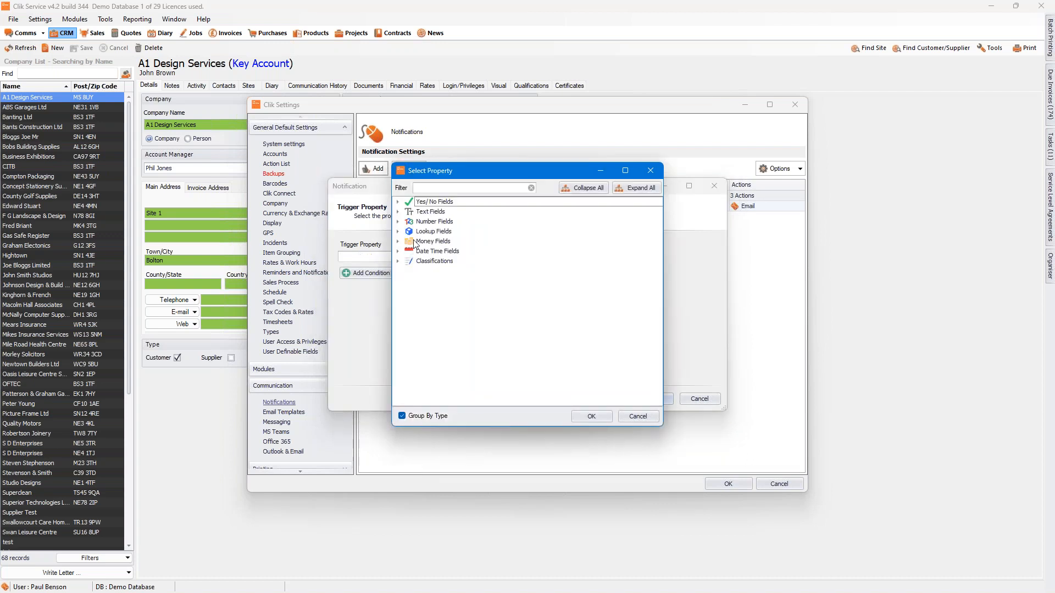
click(399, 251)
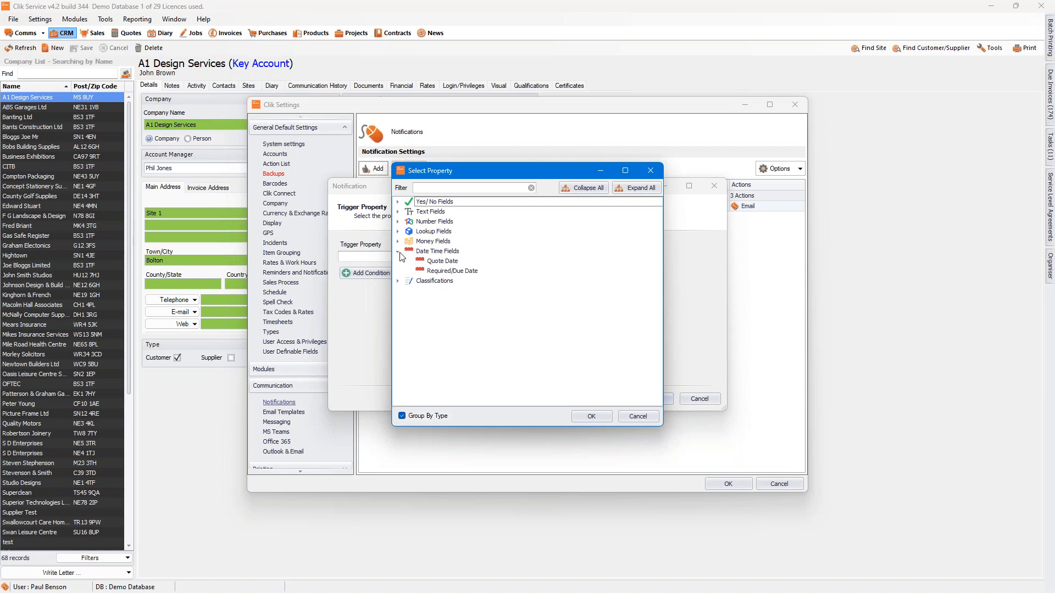
click(440, 262)
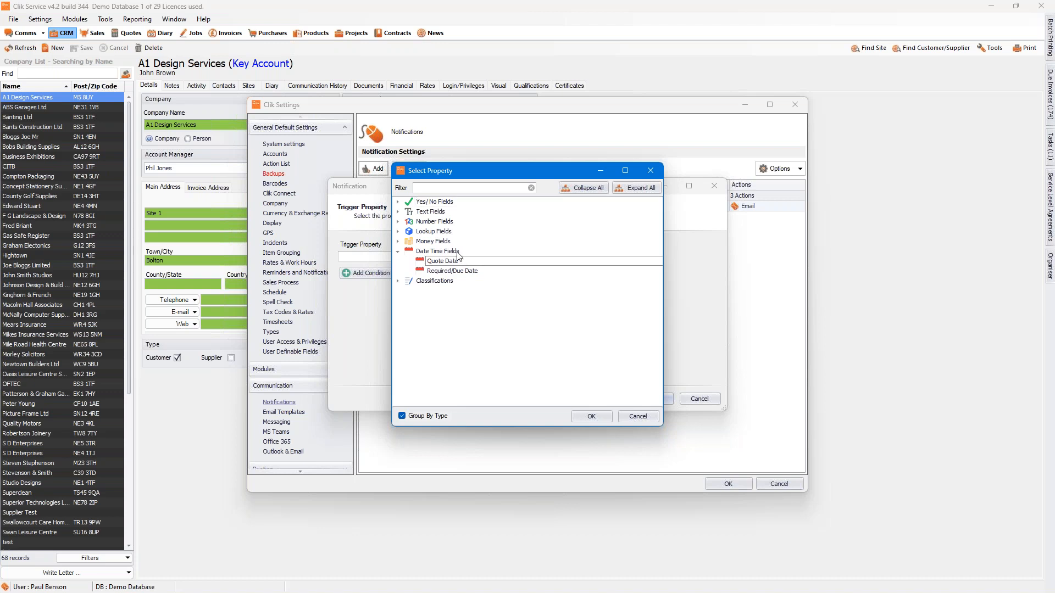
click(590, 417)
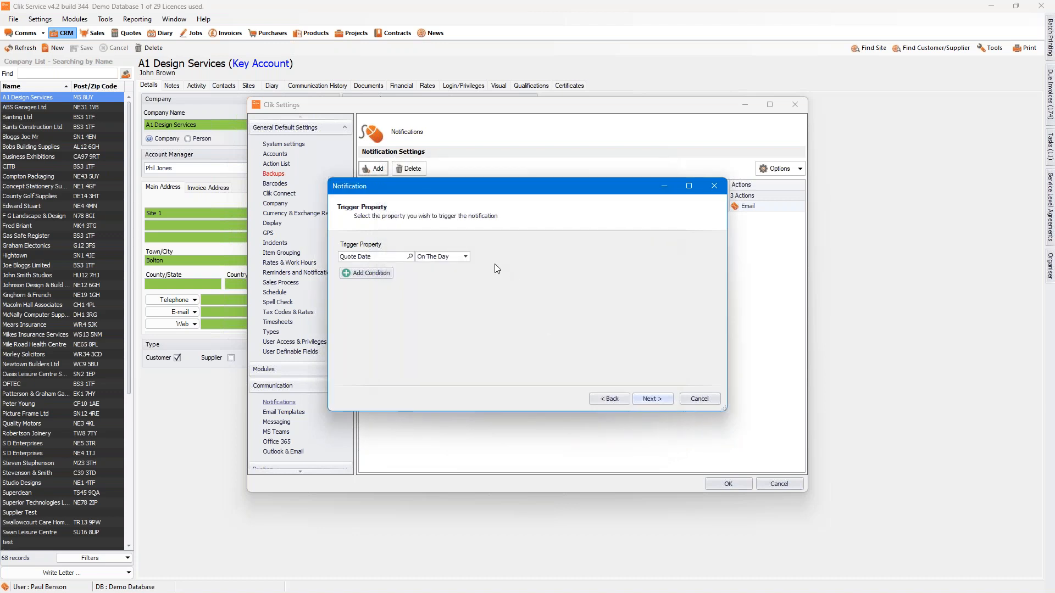
click(465, 256)
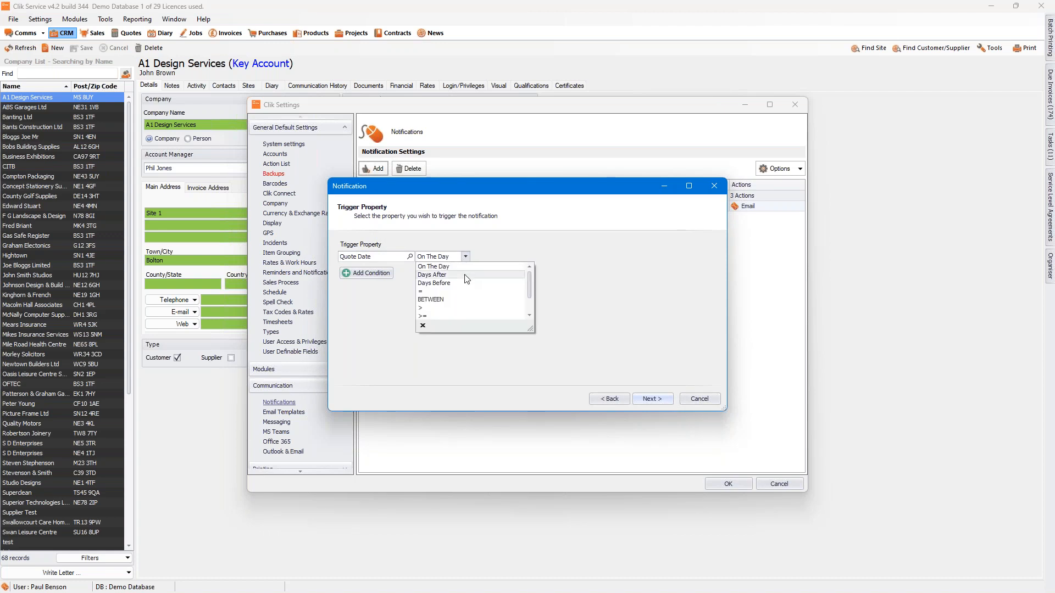
click(466, 275)
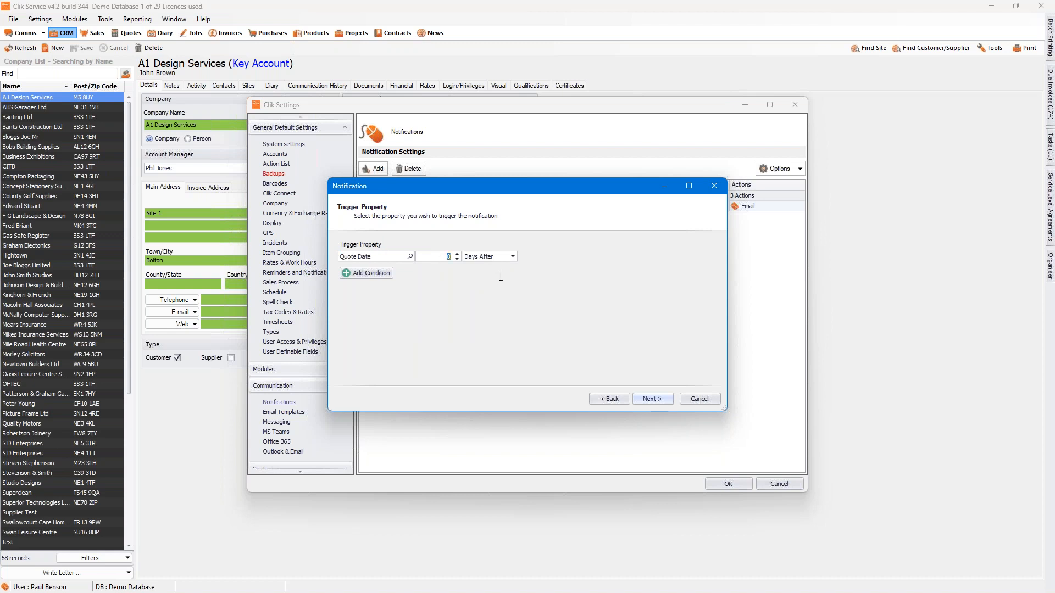
text(7)
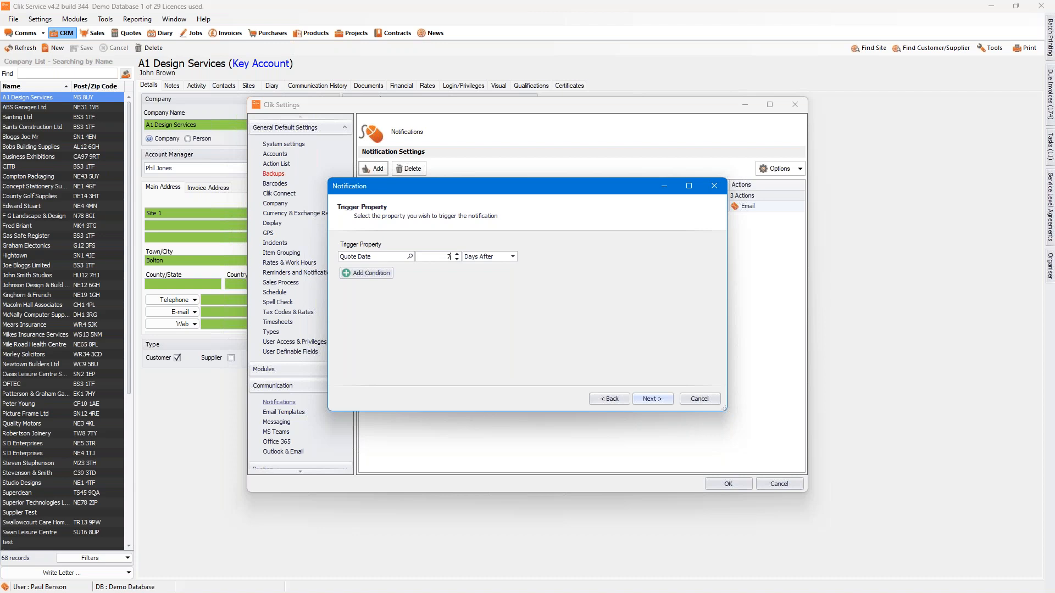
Step: Add a condition to the trigger requiring the quote's Status lookup field to be <> Accepted
click(382, 273)
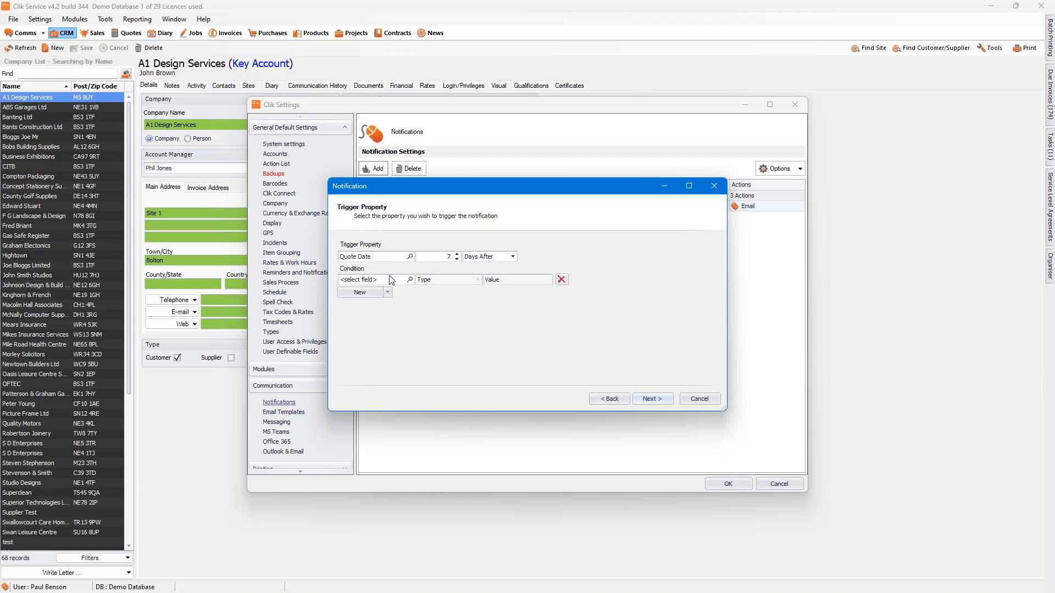
click(410, 280)
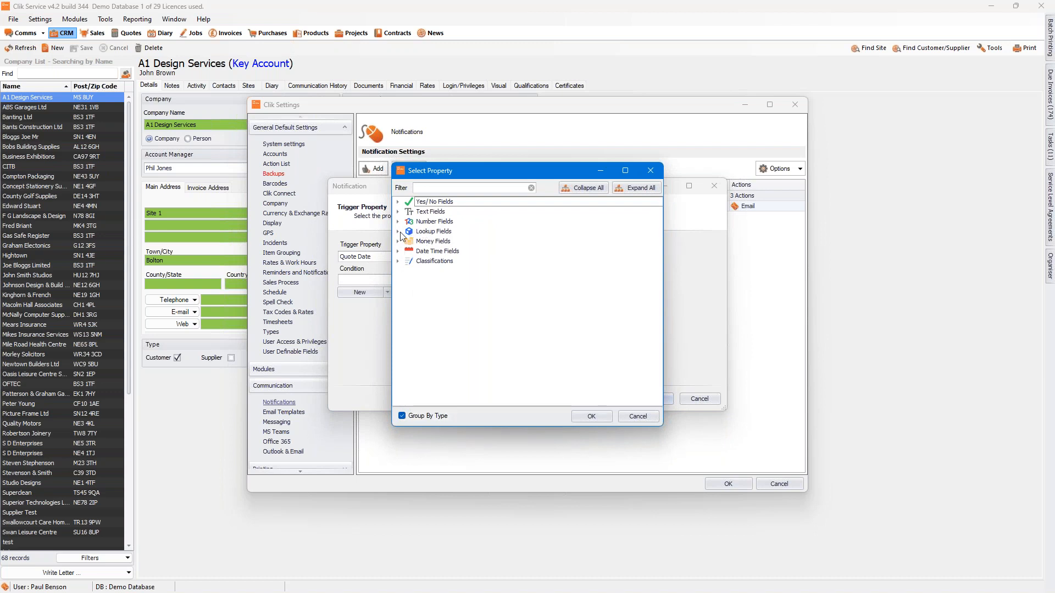
click(399, 233)
click(435, 282)
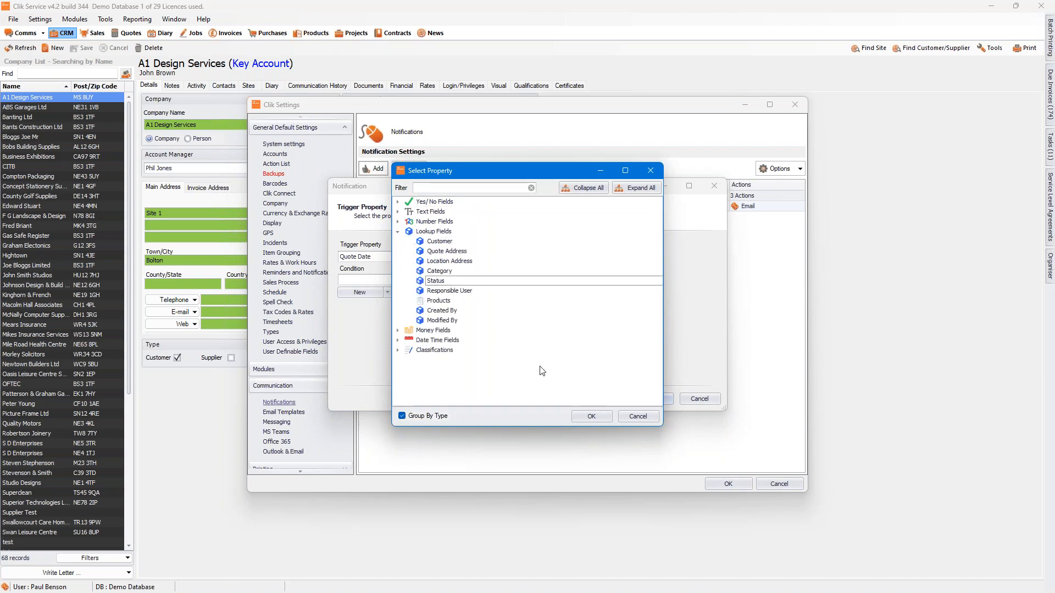
click(591, 416)
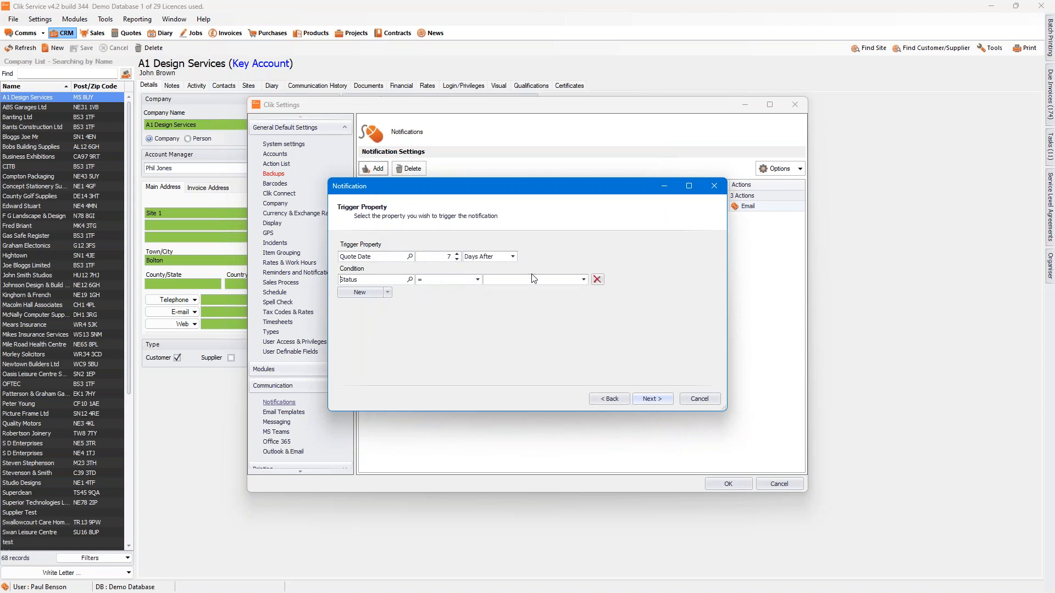
click(583, 280)
click(552, 289)
click(477, 280)
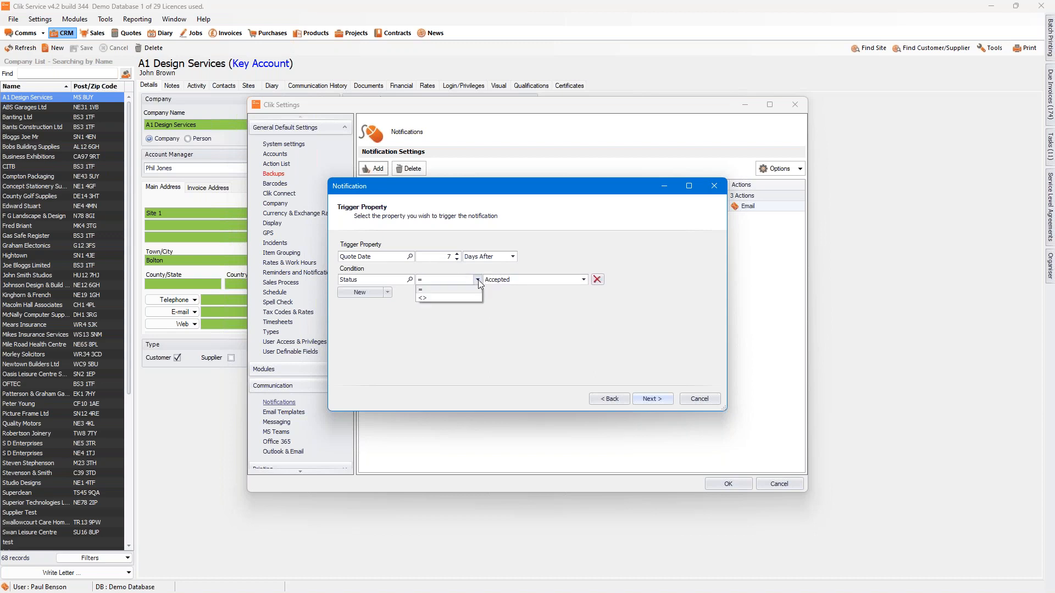
click(429, 299)
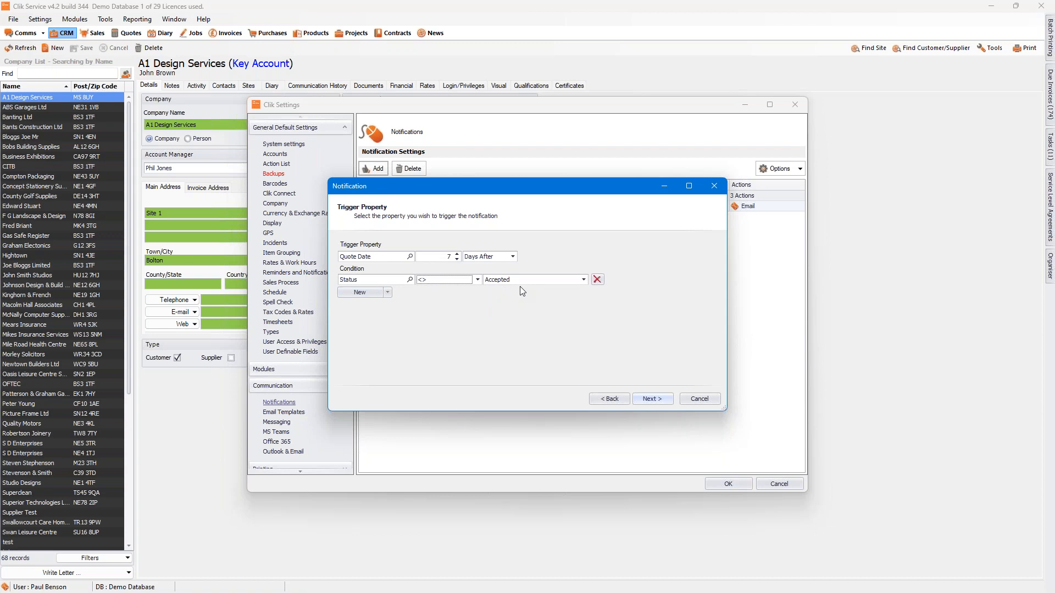
Step: Add a second condition item joined by OR, requiring the Status field to be <> Complete
click(388, 292)
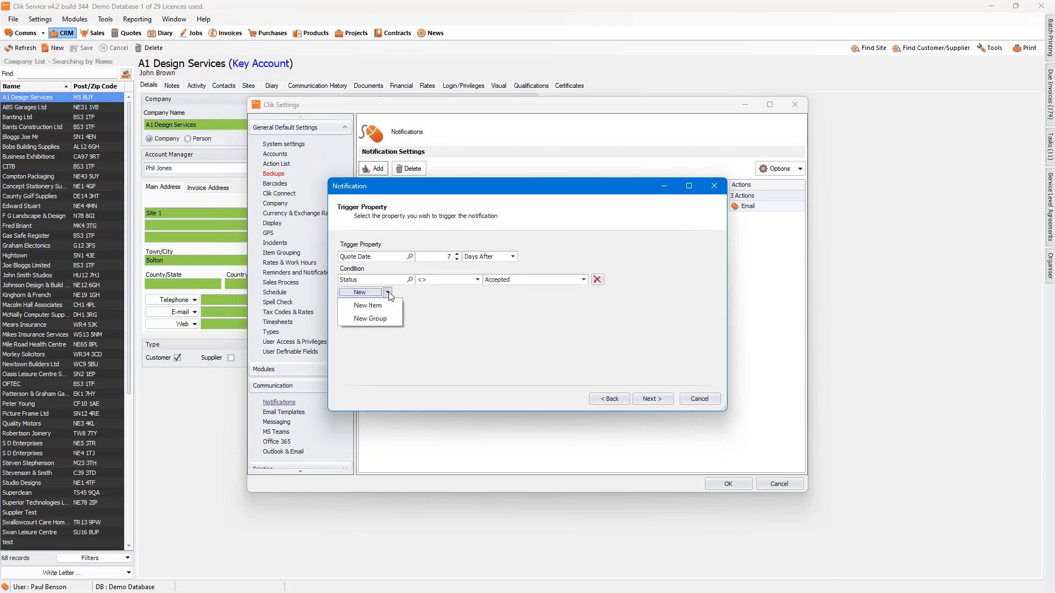
click(367, 306)
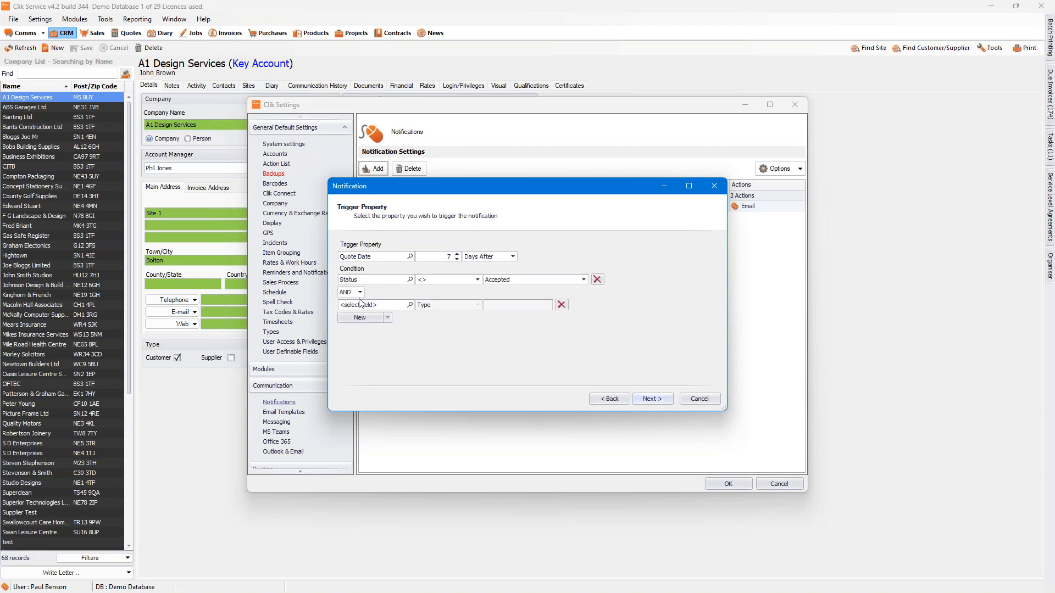
click(360, 292)
click(352, 311)
click(411, 305)
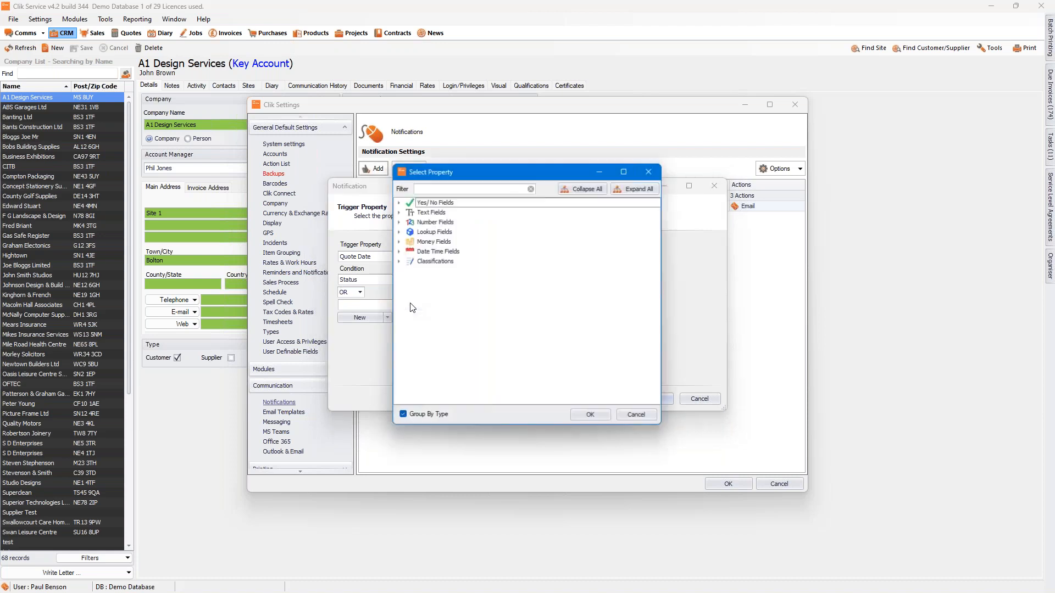
click(397, 232)
click(436, 281)
click(592, 416)
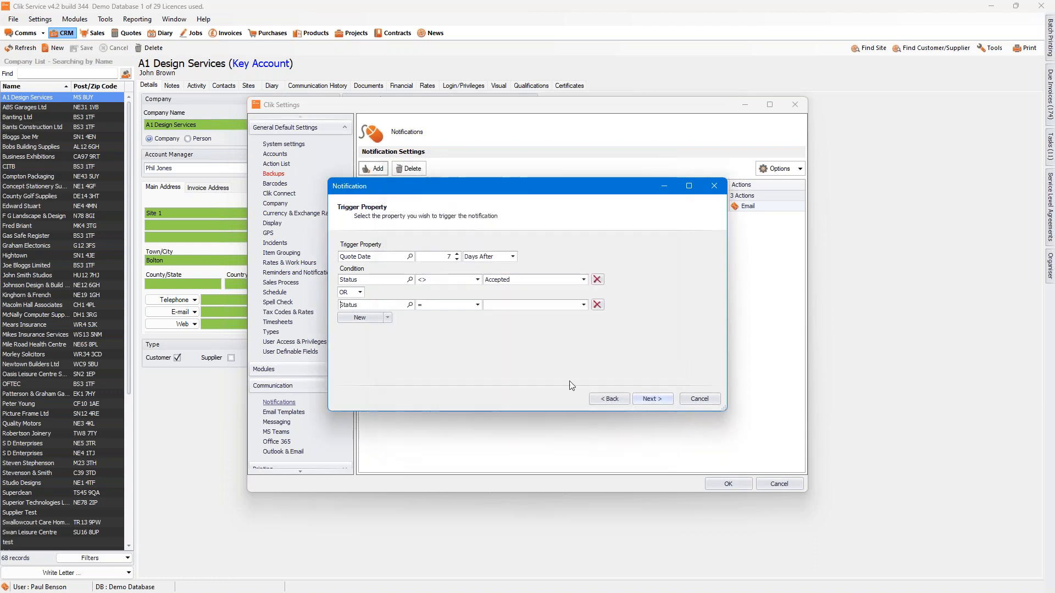
click(477, 305)
click(444, 322)
click(584, 305)
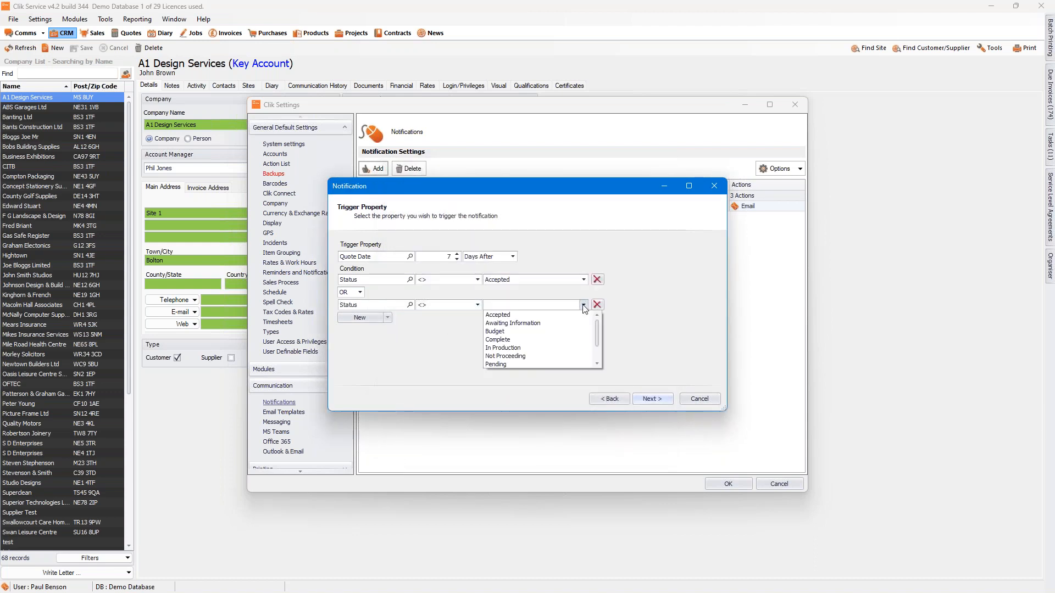
click(552, 340)
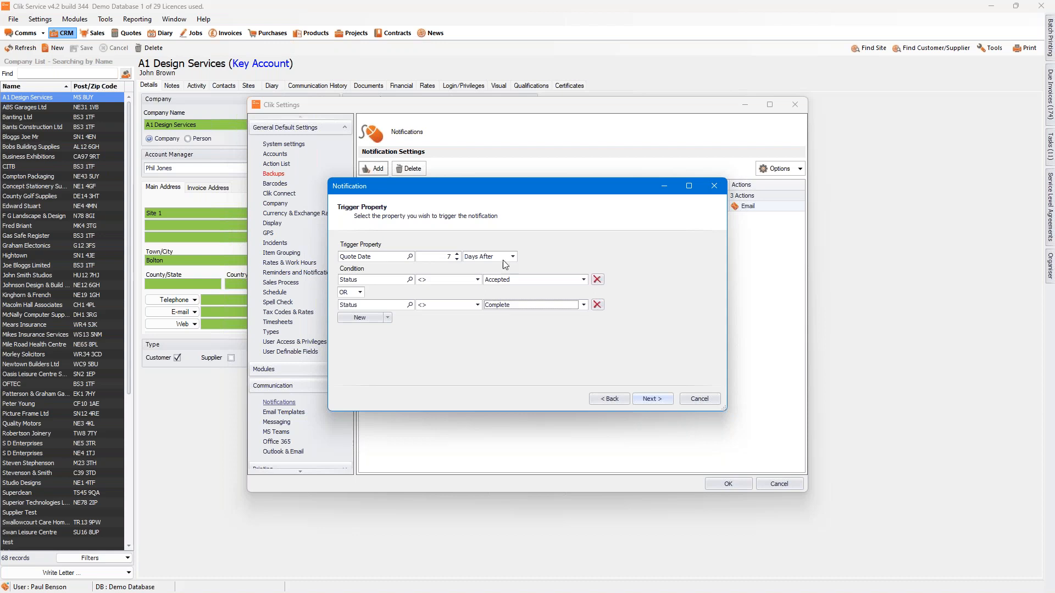
Step: Continue to the property actions, set the earliest send time to 09:00 and add an MSTeams action
click(651, 400)
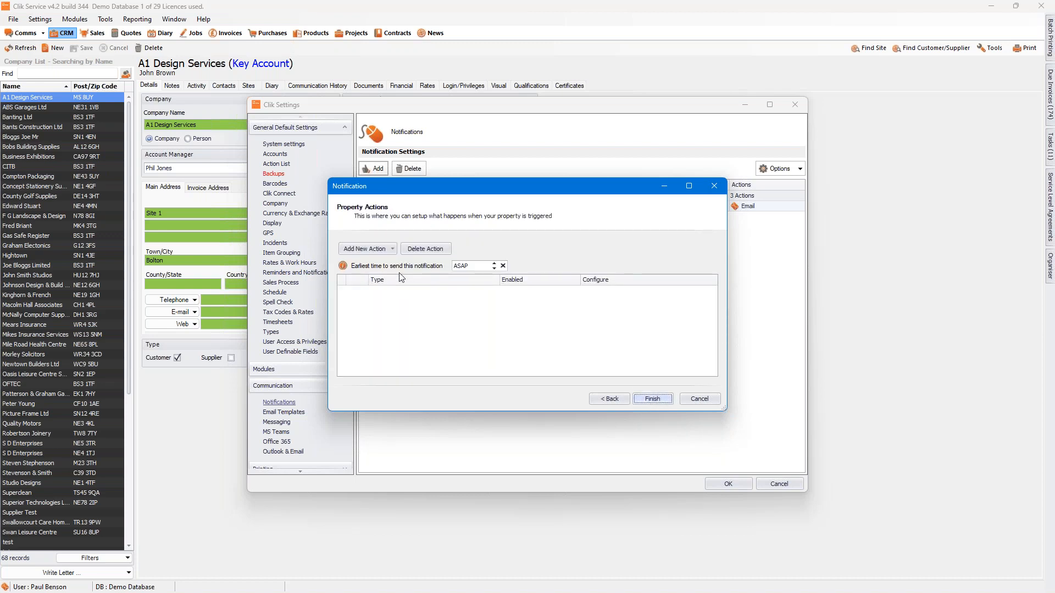
click(494, 265)
click(387, 249)
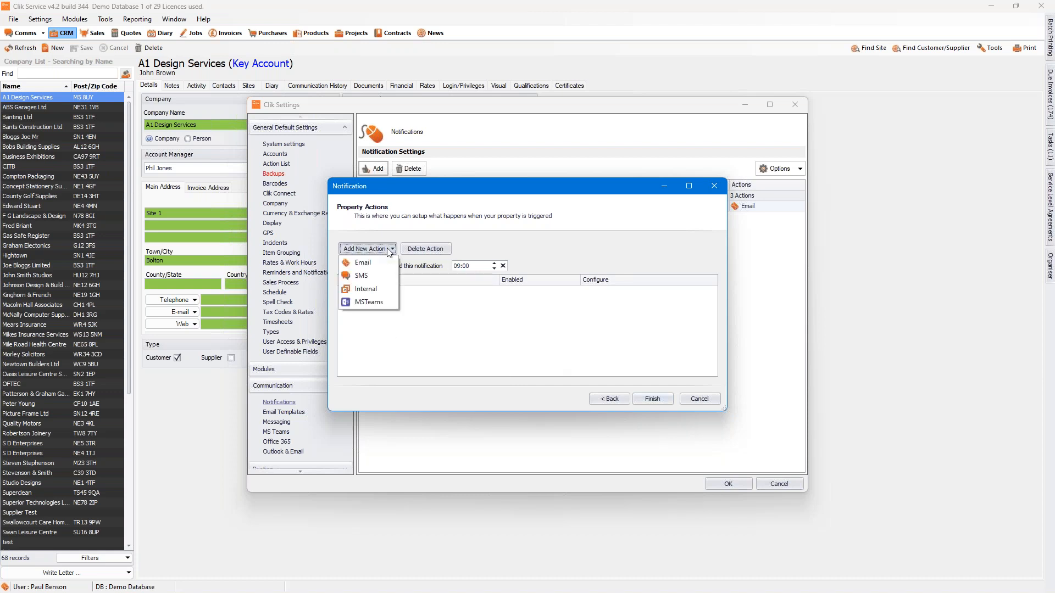
click(374, 301)
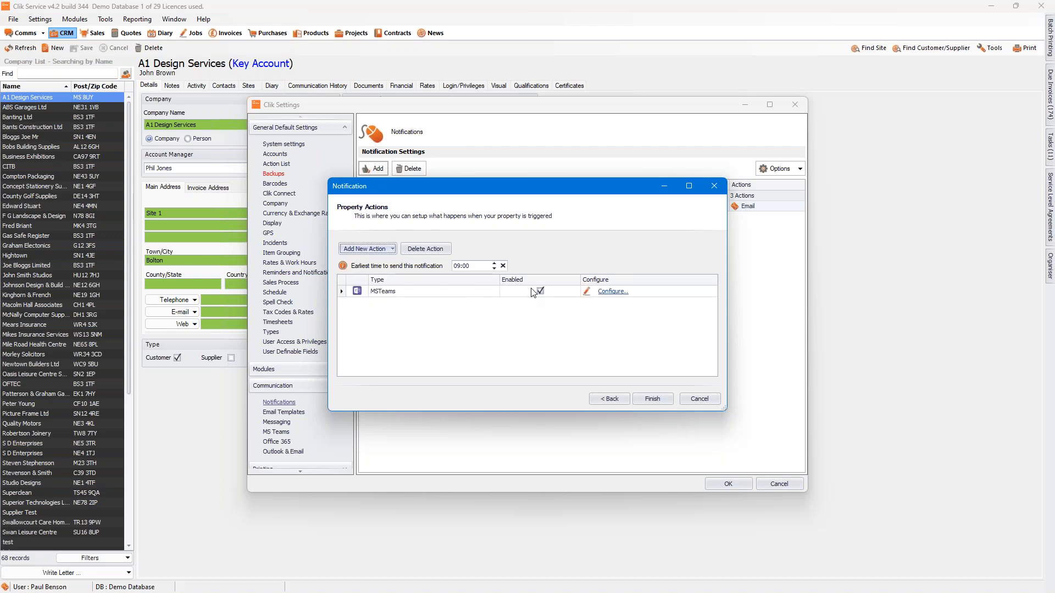
Step: Configure the MSTeams action with the first Testing Webhooks web hook as its recipient
click(612, 291)
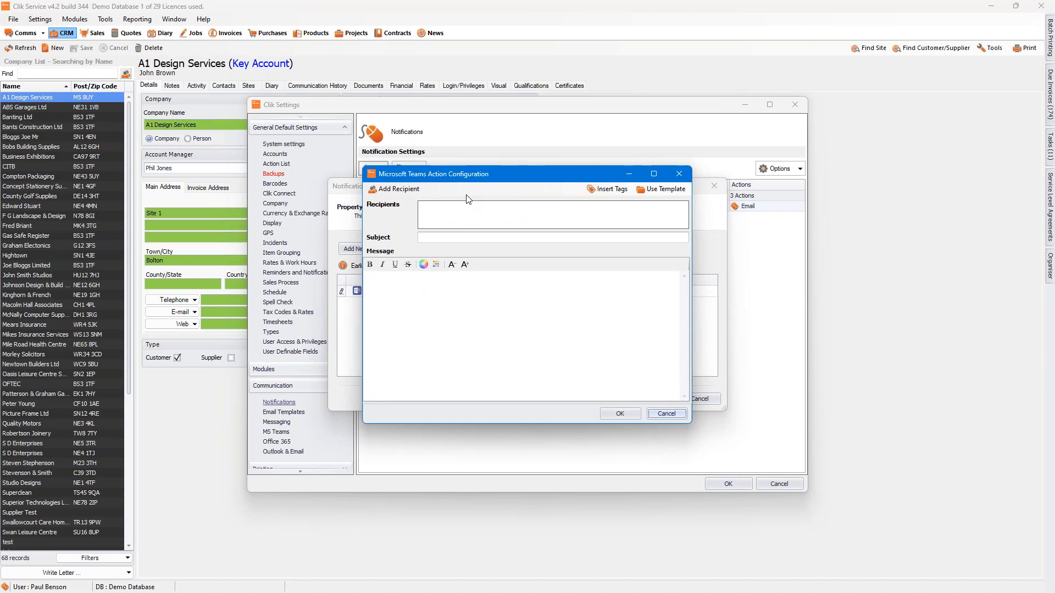
click(400, 190)
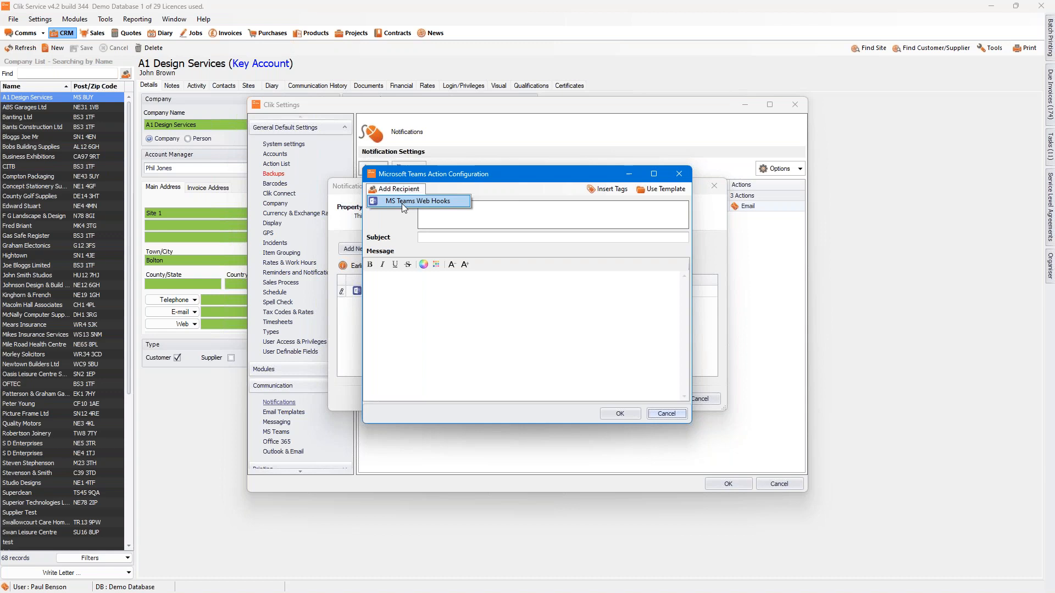
click(402, 202)
click(451, 243)
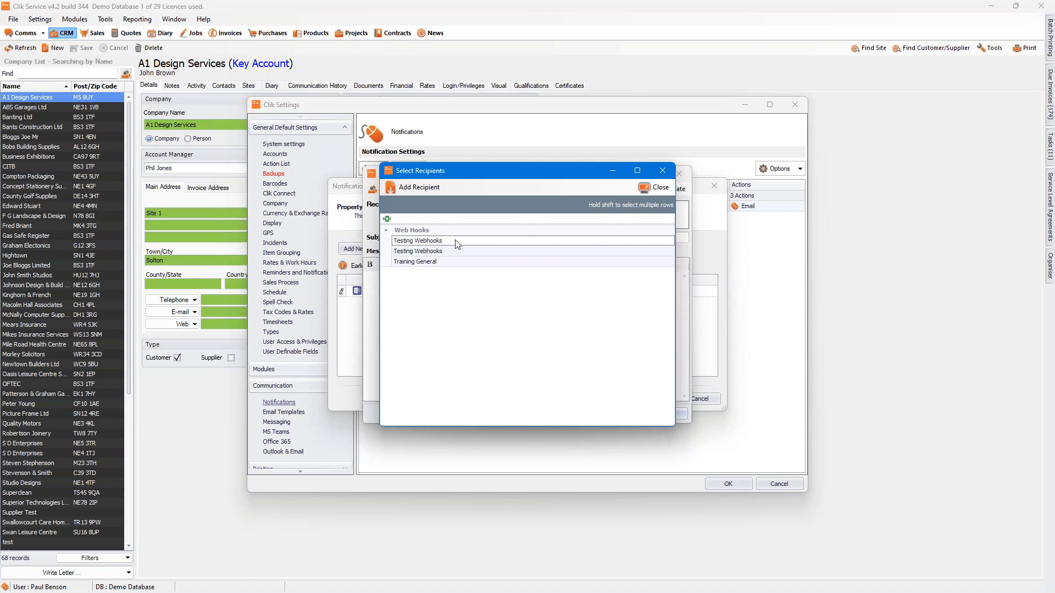
click(455, 241)
click(654, 187)
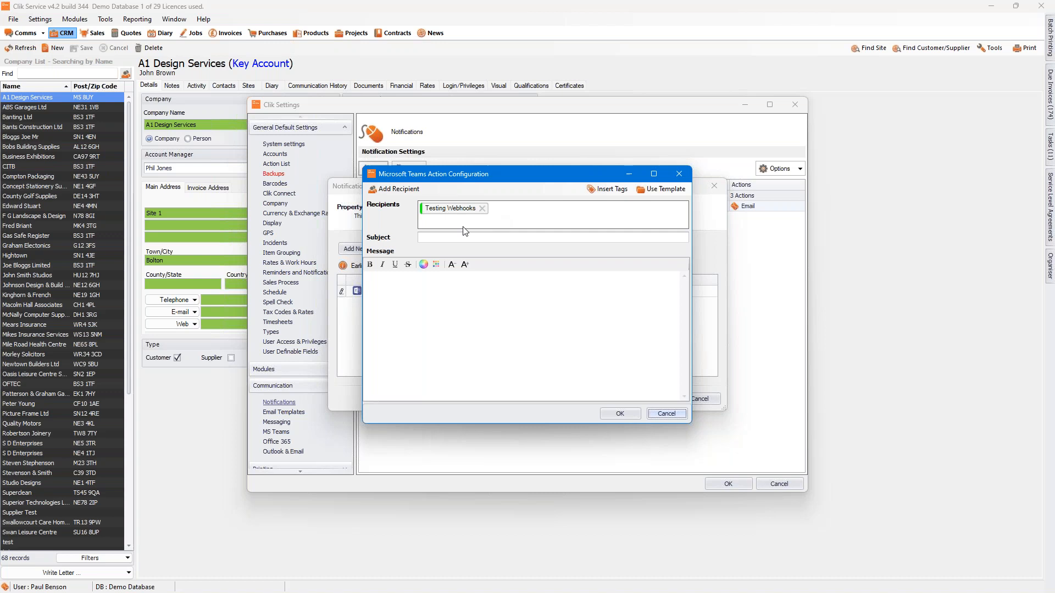
Step: Enter the subject "7 day Quote Chase for" followed by the Company Name tag from the company's text fields
click(439, 238)
text(7 day Quote Chase for)
click(605, 190)
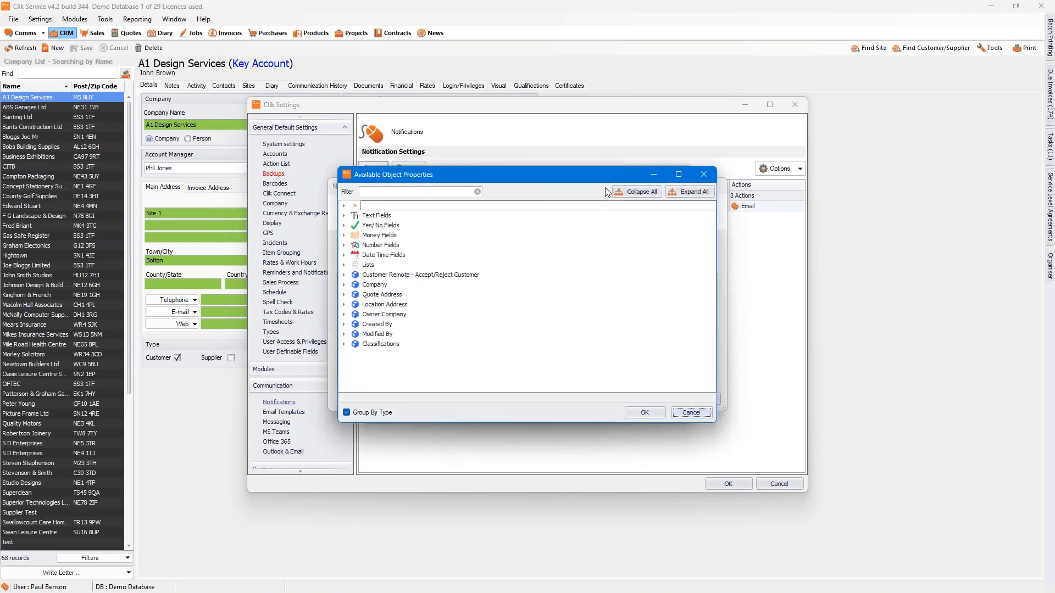
click(344, 285)
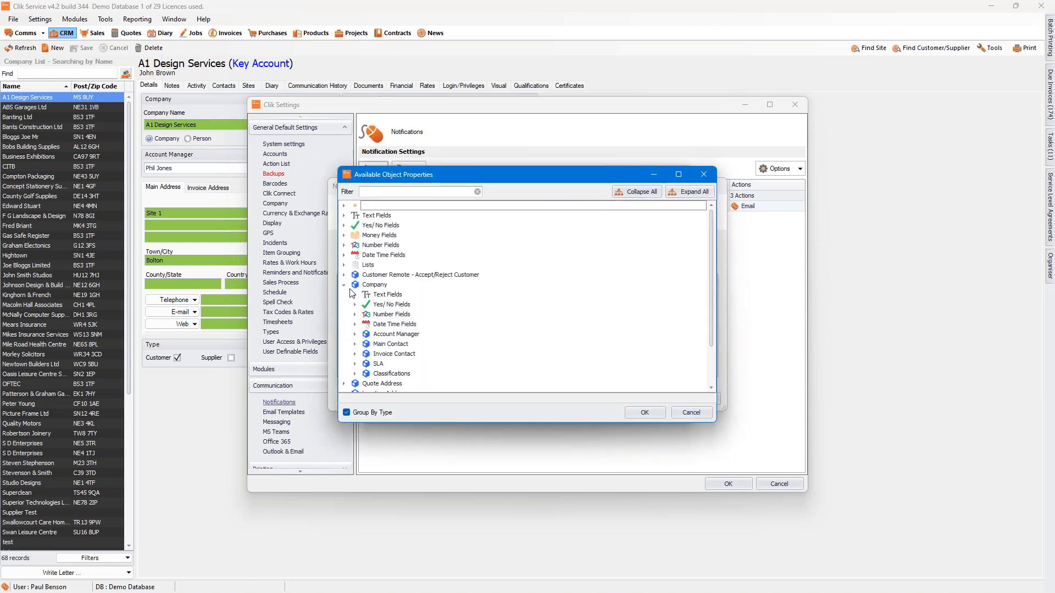
click(354, 295)
click(383, 305)
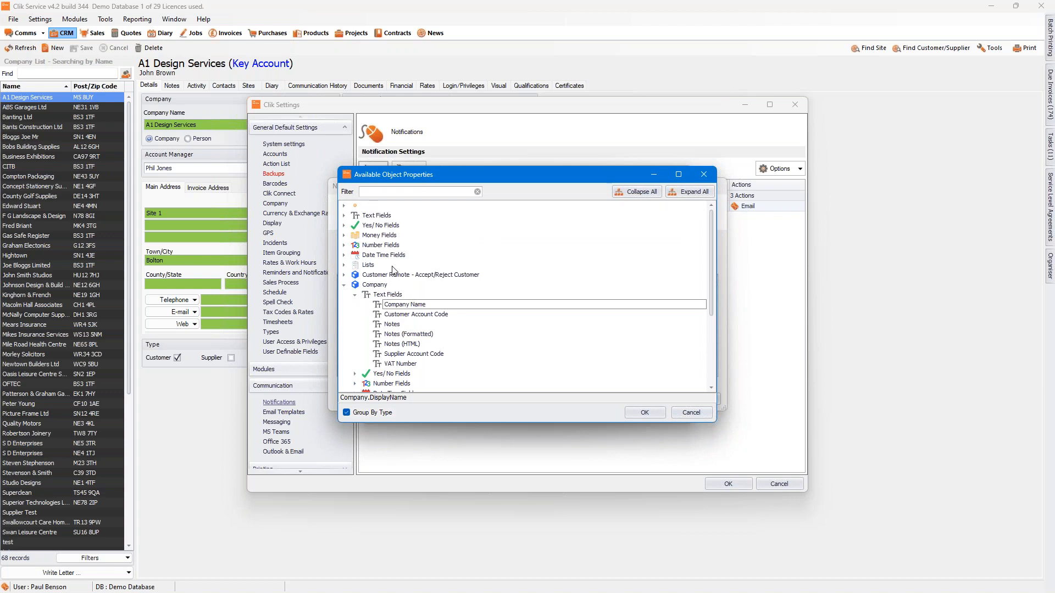
click(644, 413)
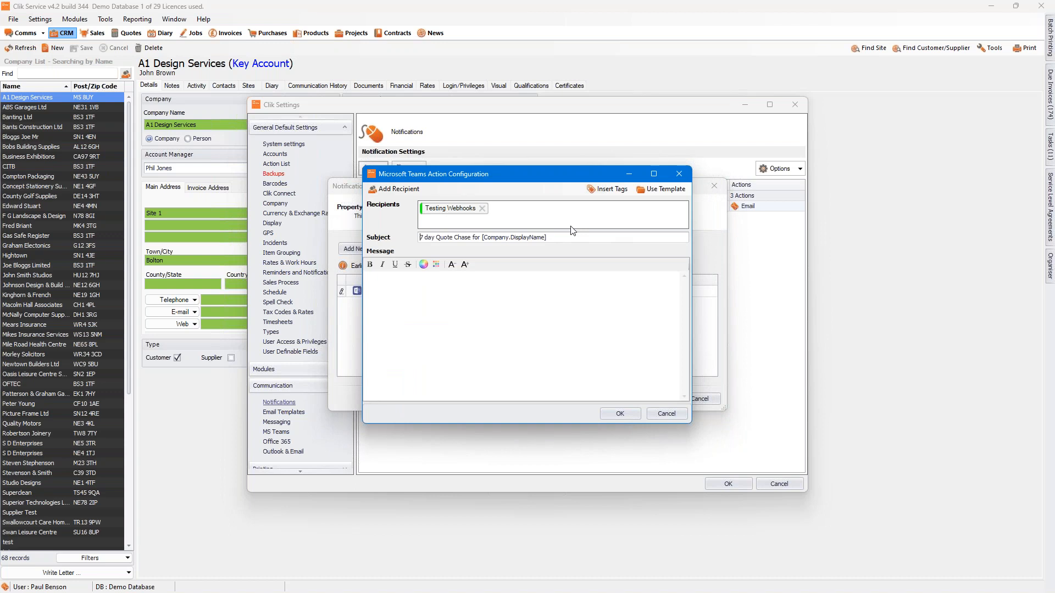
Step: Start the message with "Please chase quote for" followed by the company's Company Name tag
click(419, 284)
text(This)
key(BackSpace)
key(BackSpace)
key(BackSpace)
key(BackSpace)
text(Please chase quote fo)
click(604, 190)
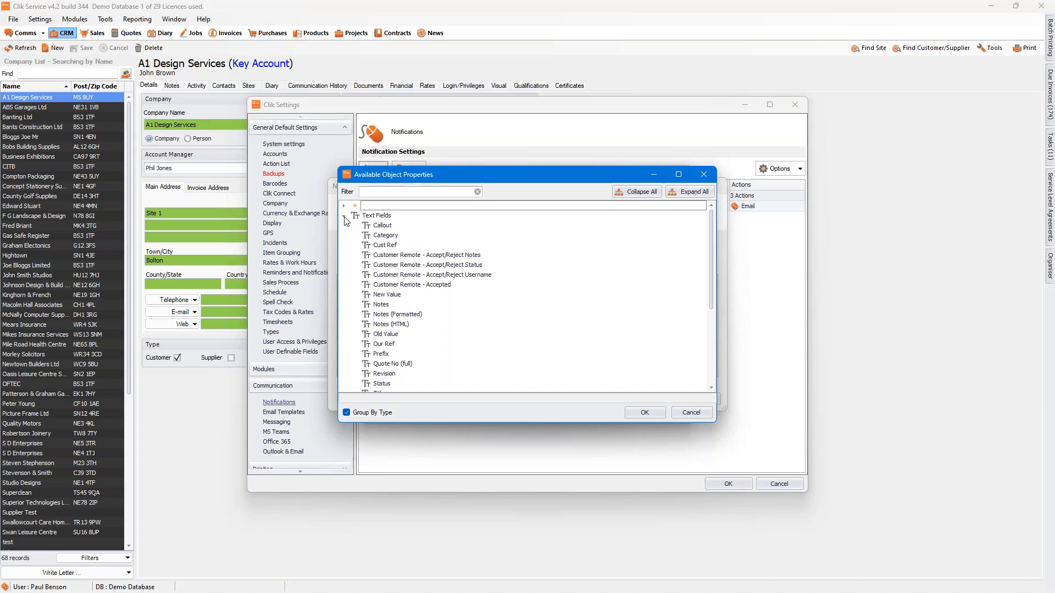
click(344, 285)
click(355, 294)
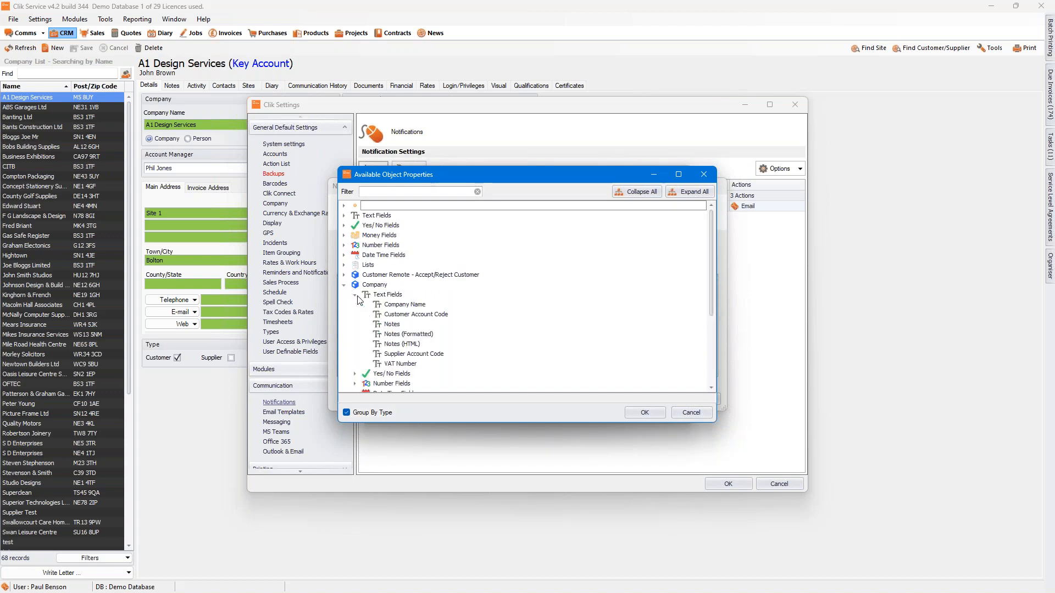
click(400, 305)
click(643, 412)
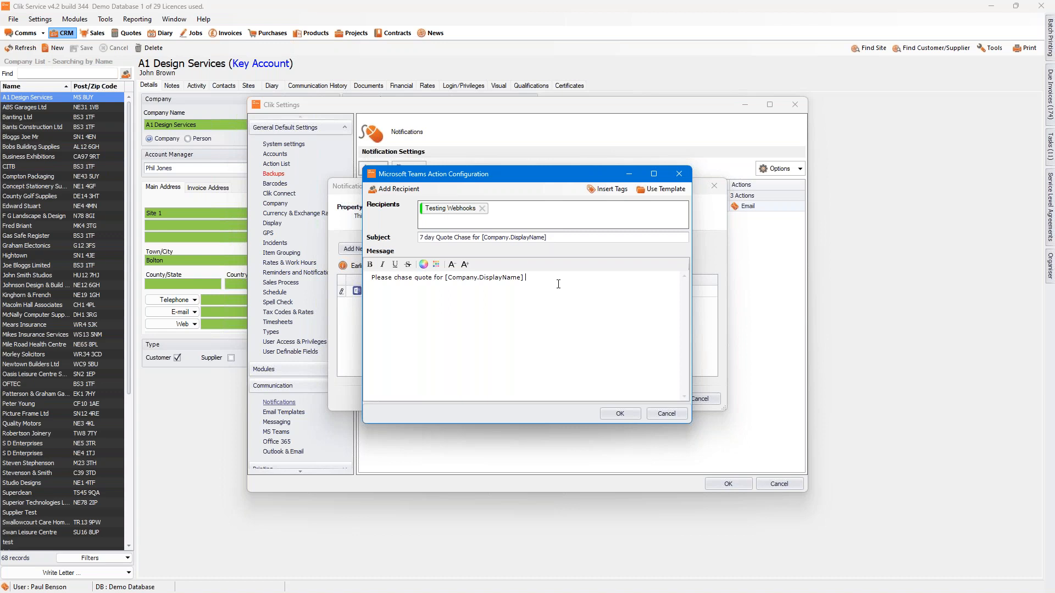
Step: Add a new message line "Title:" followed by the quote's Title tag from the text fields
key(Return)
text(Title)
click(607, 189)
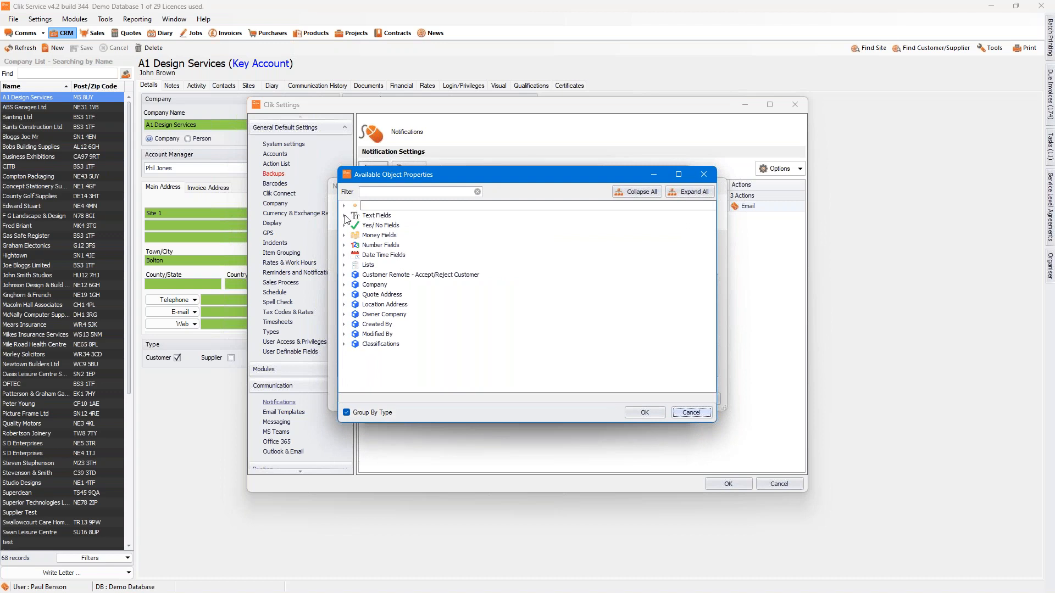
click(344, 216)
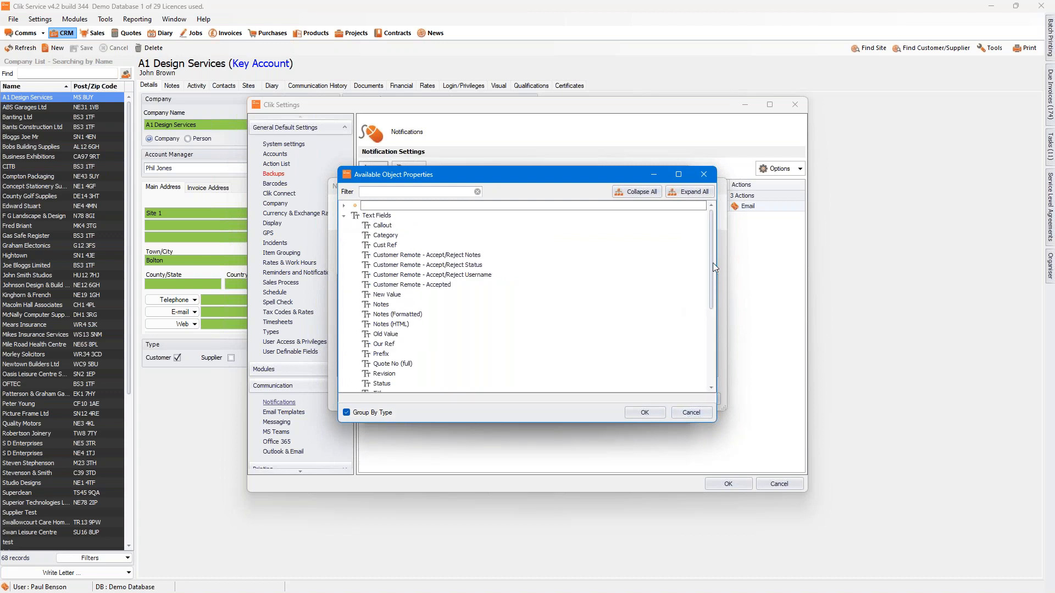
drag(713, 263, 711, 306)
click(386, 304)
click(640, 413)
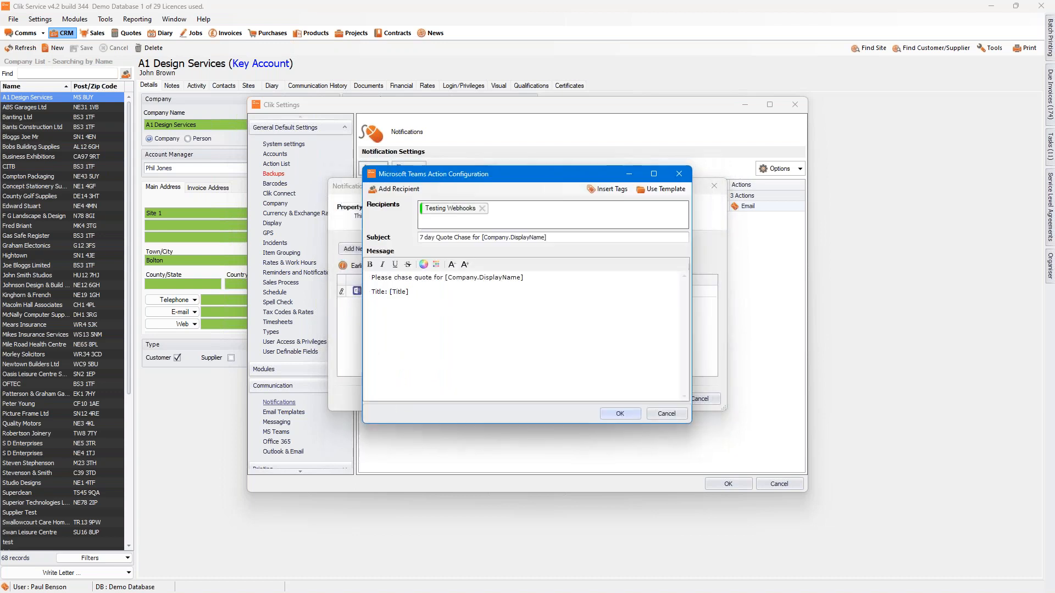
Step: Add a new message line "Quote Number:" followed by the Quote No tag from the number fields
key(Return)
text(Quoyr)
key(BackSpace)
key(BackSpace)
text(t)
click(624, 190)
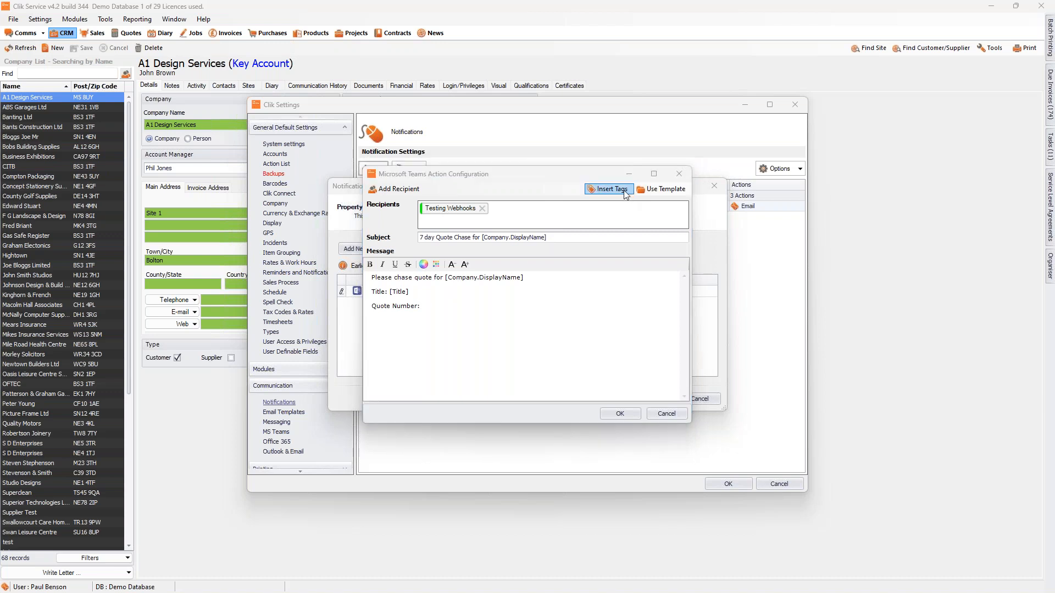
click(347, 243)
click(345, 245)
click(388, 266)
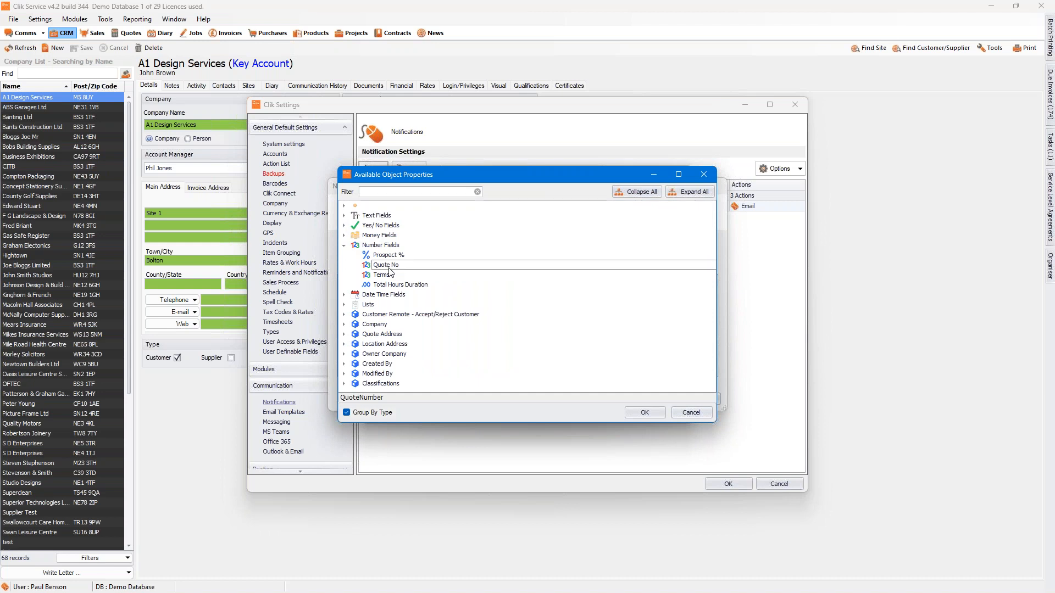
click(645, 412)
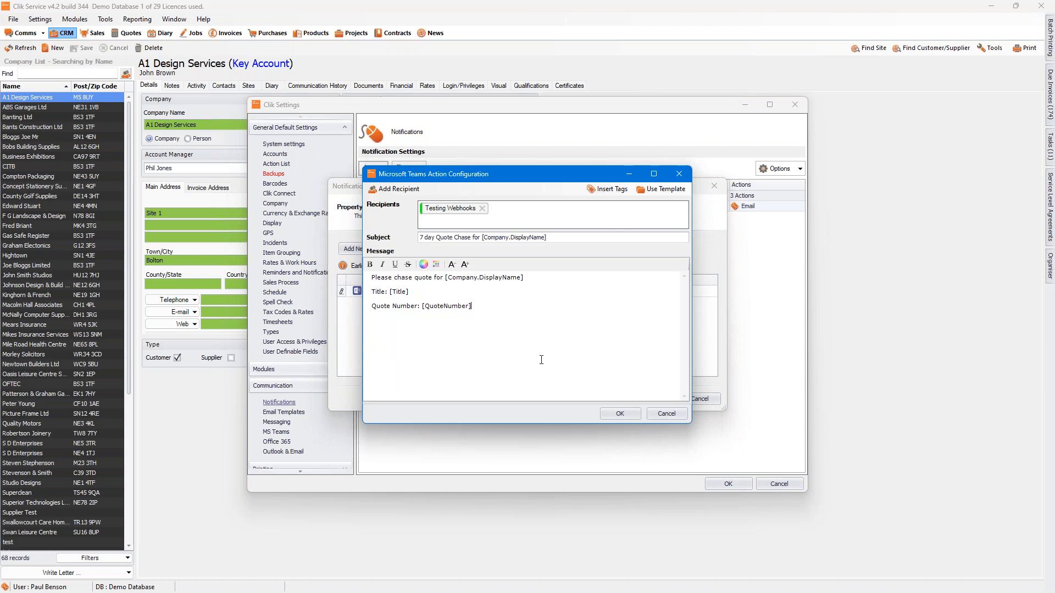
Step: Confirm the Microsoft Teams action configuration and finish the Quote 7 day chase notification
click(620, 414)
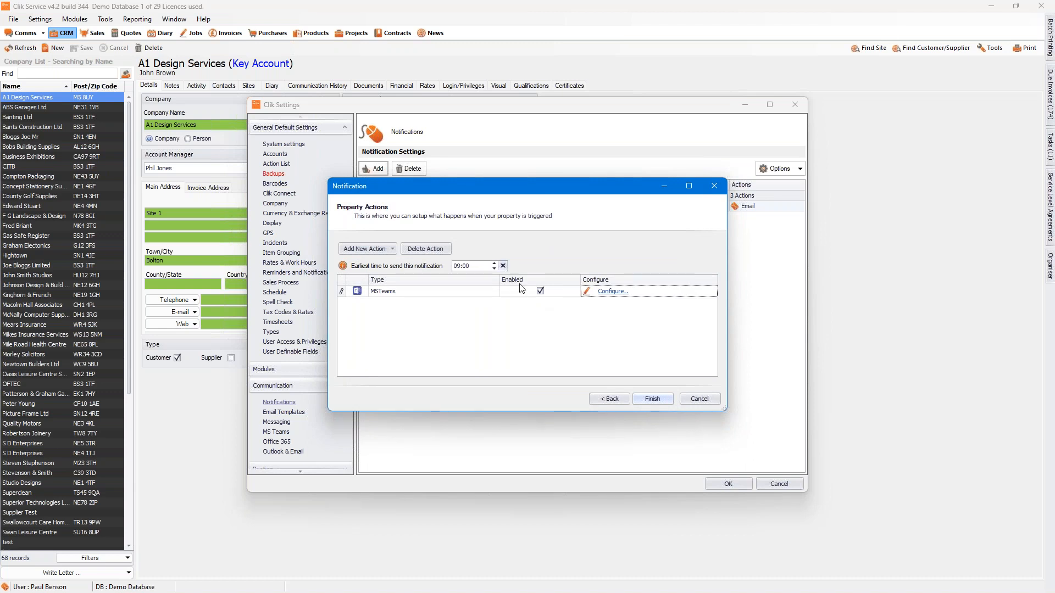
click(391, 250)
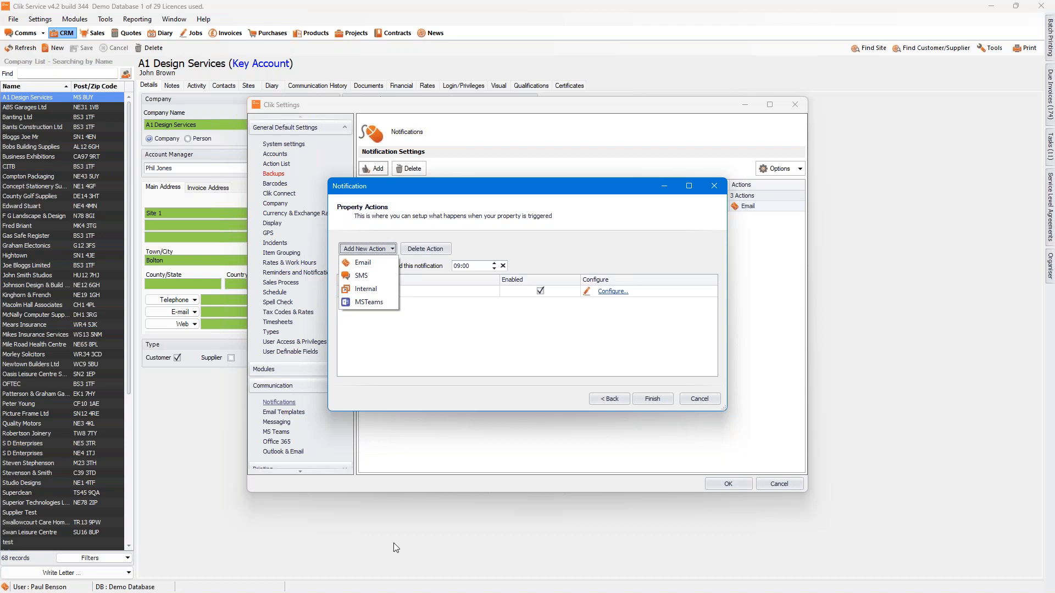
click(662, 401)
click(657, 399)
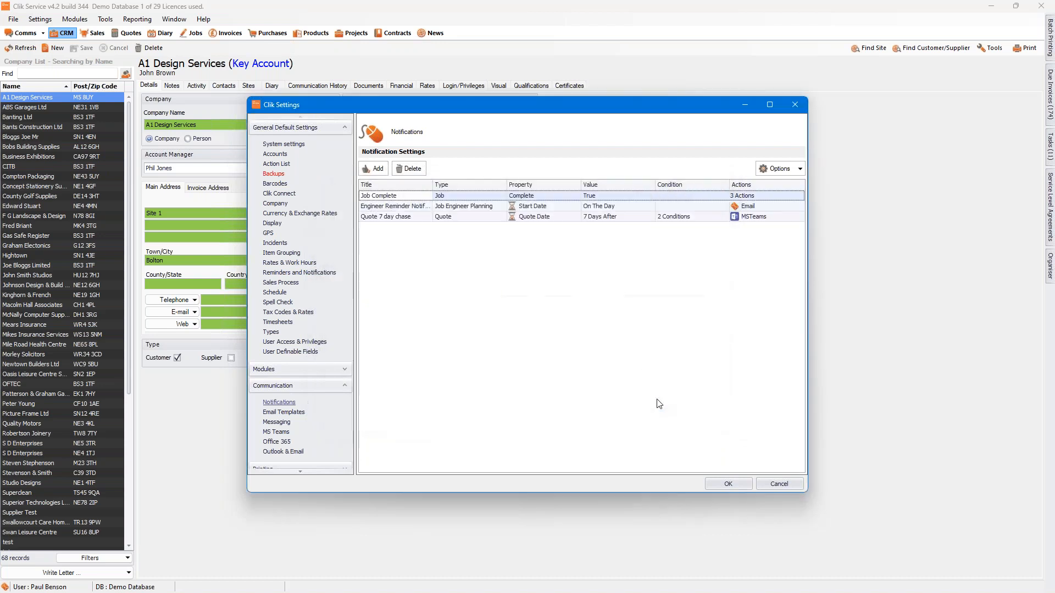
Step: Make a copy of the Quote 7 day chase notification
click(405, 217)
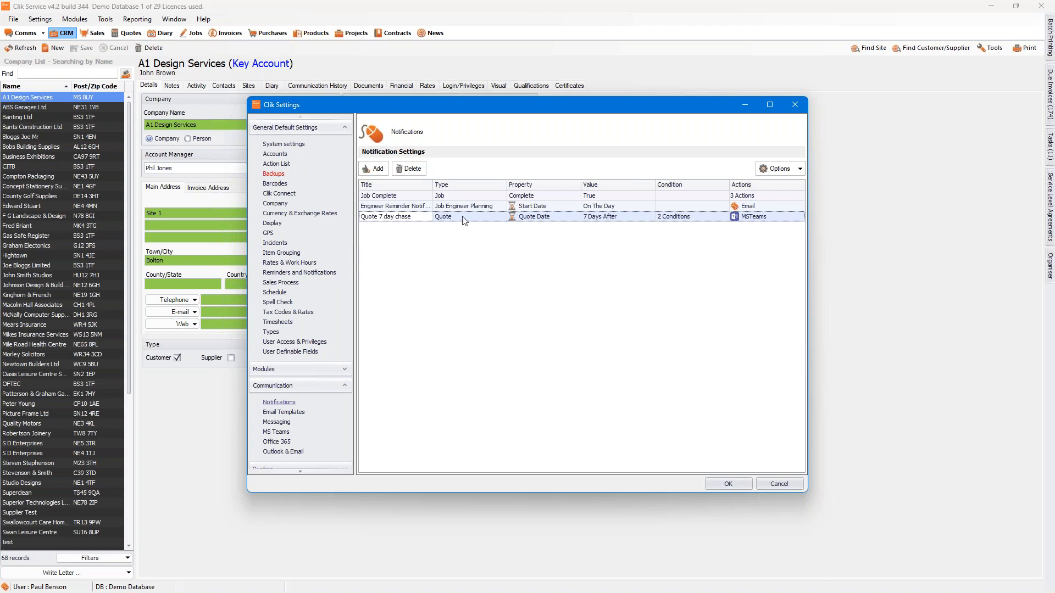
click(787, 174)
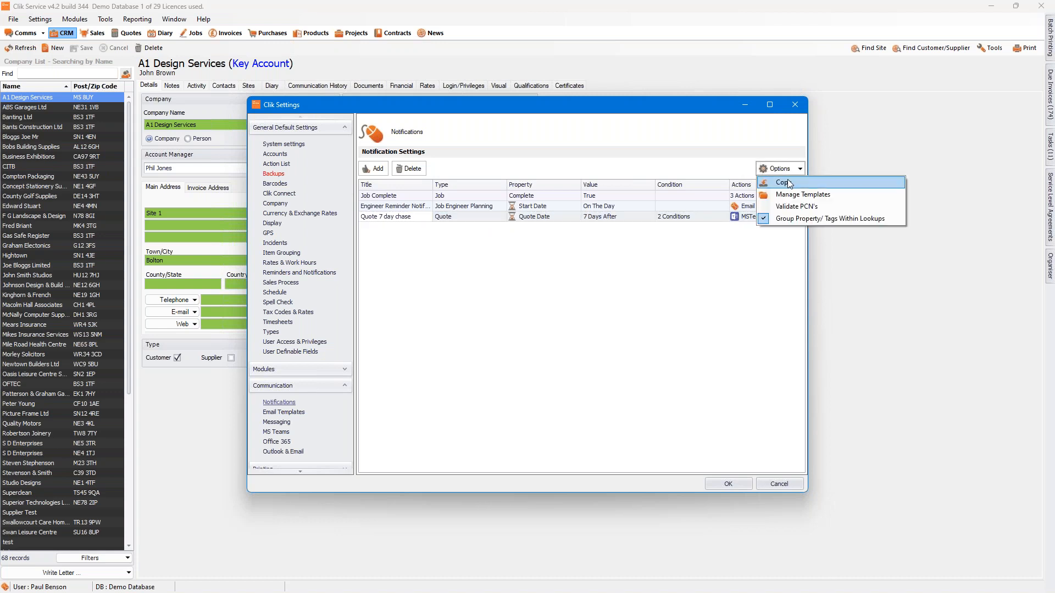
click(789, 183)
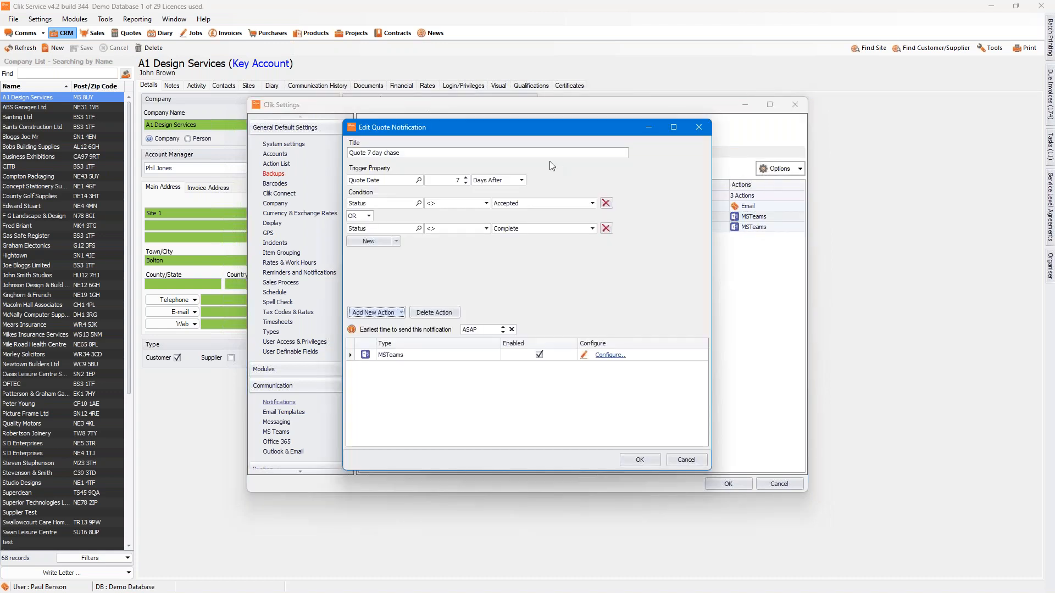
Step: Retitle the copied notification Quote 14 day chase and set its trigger to 14 days after the Quote Date
double_click(369, 153)
text(14)
click(466, 178)
click(466, 178)
click(466, 178)
click(466, 178)
click(639, 460)
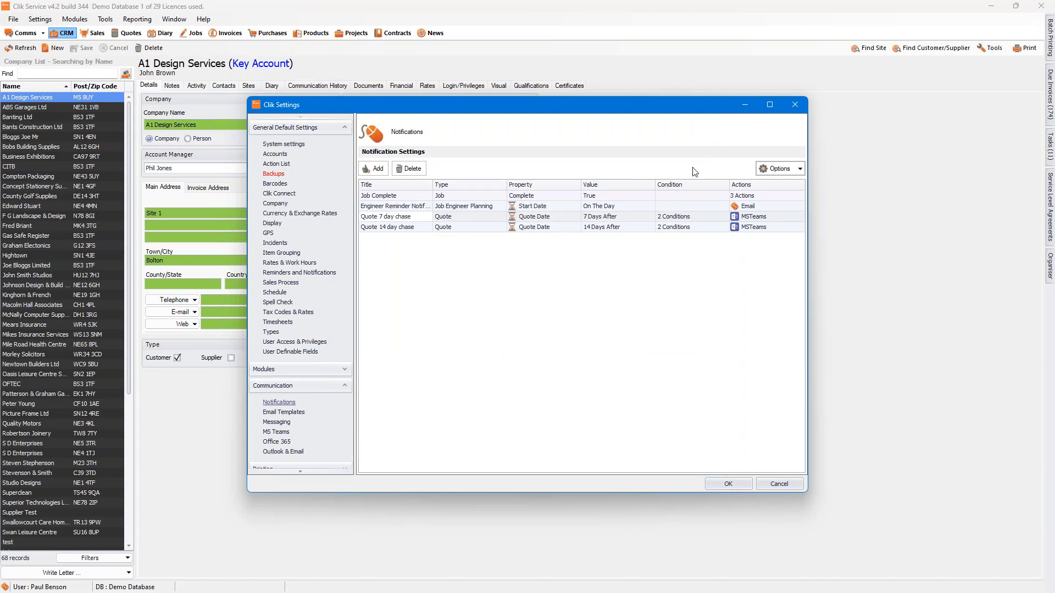
Step: Run Validate PCN's for the Quote 14 day chase and Quote 7 day chase notifications
click(777, 168)
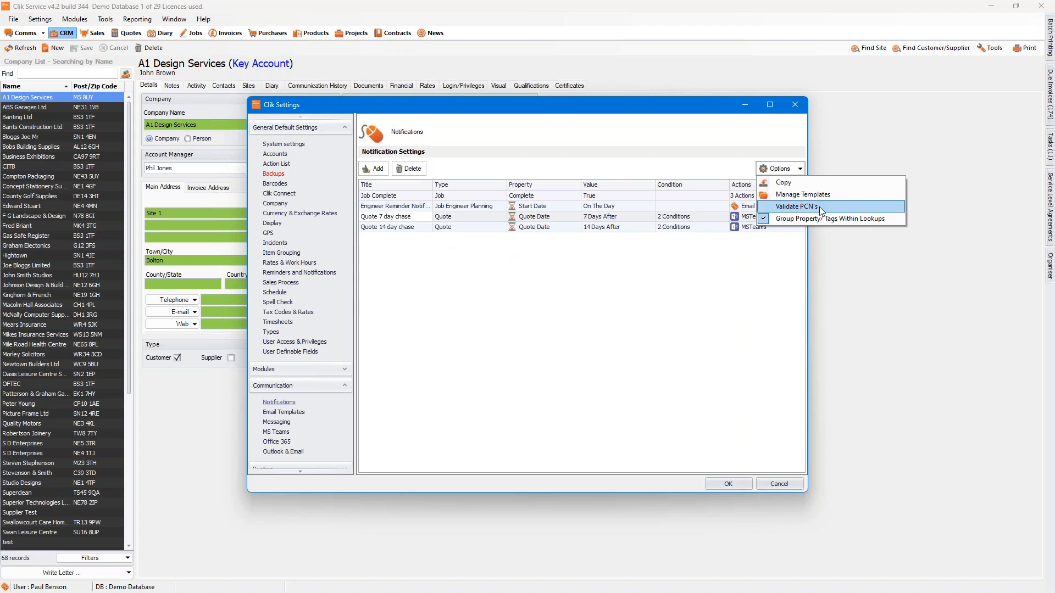
click(421, 227)
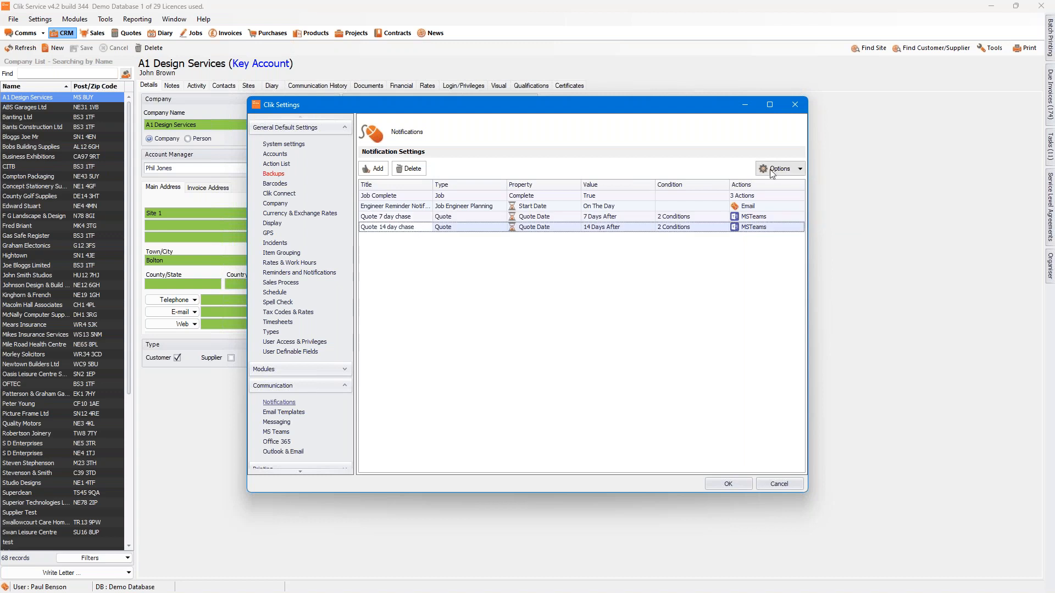
click(788, 174)
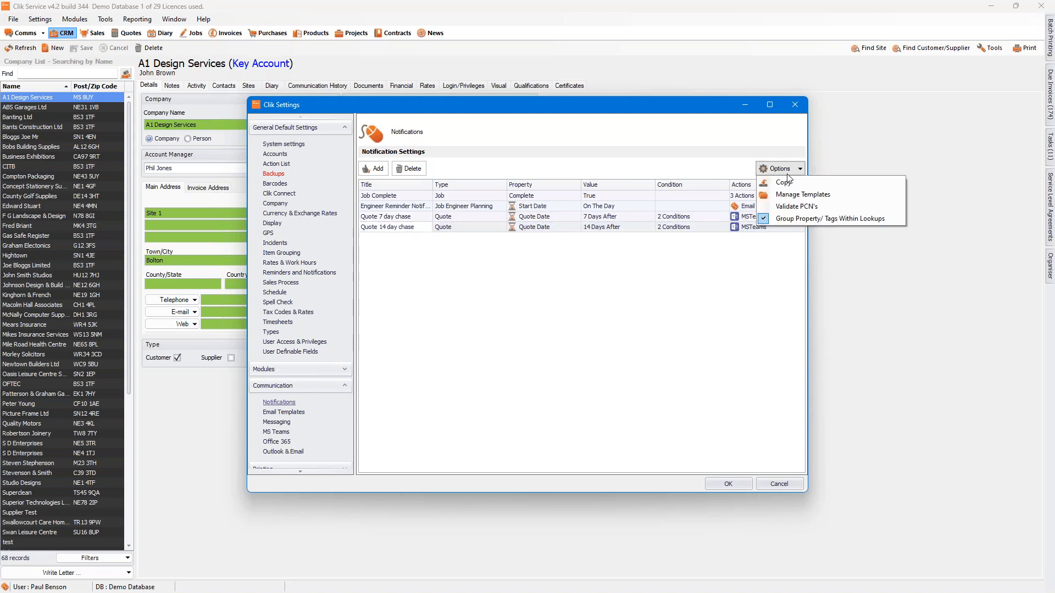
click(814, 210)
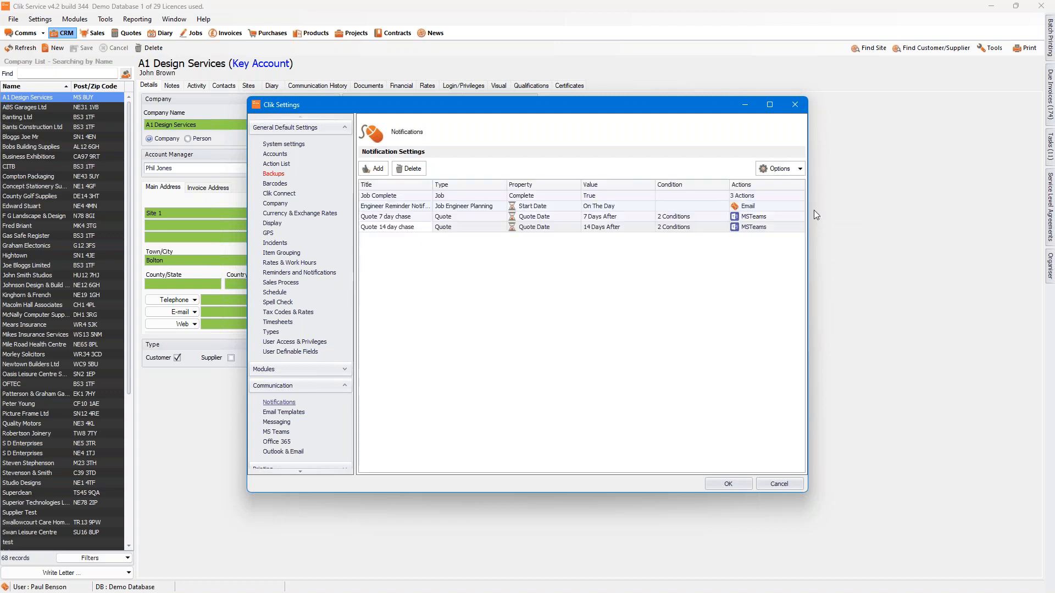
click(600, 218)
click(791, 169)
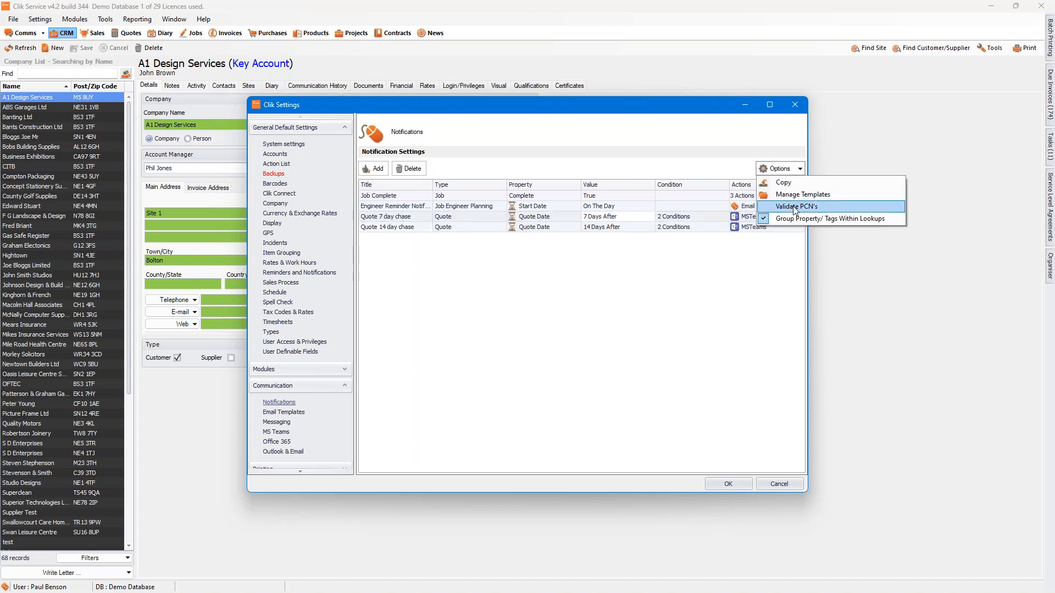
click(794, 209)
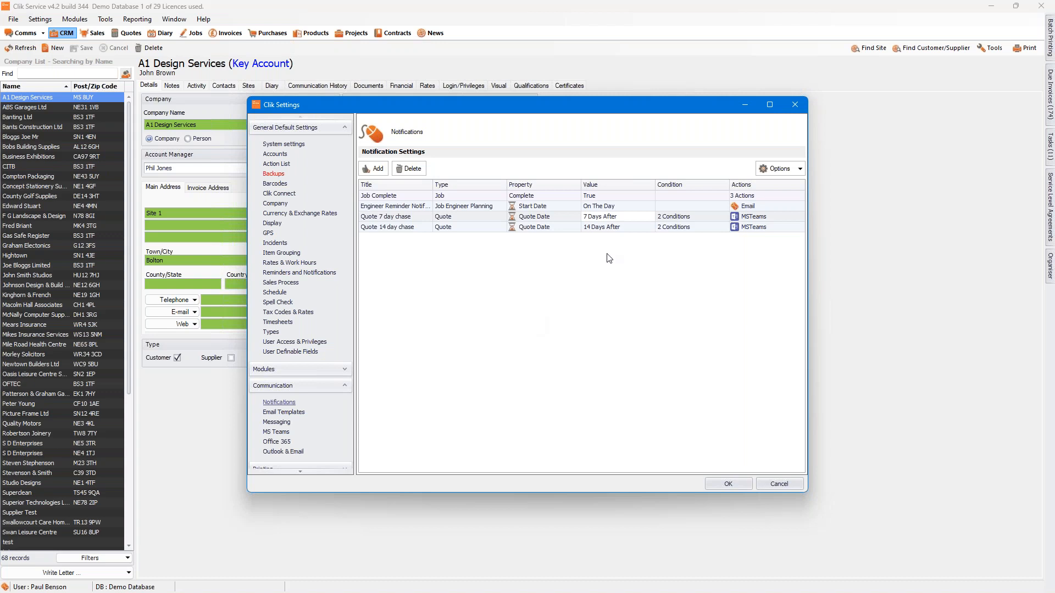
click(765, 167)
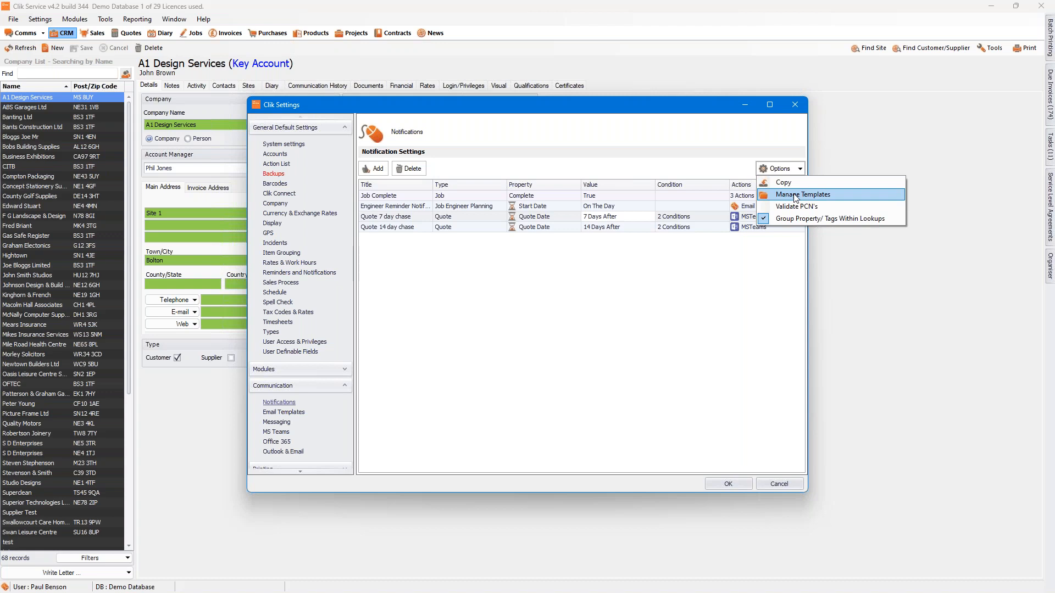
click(642, 303)
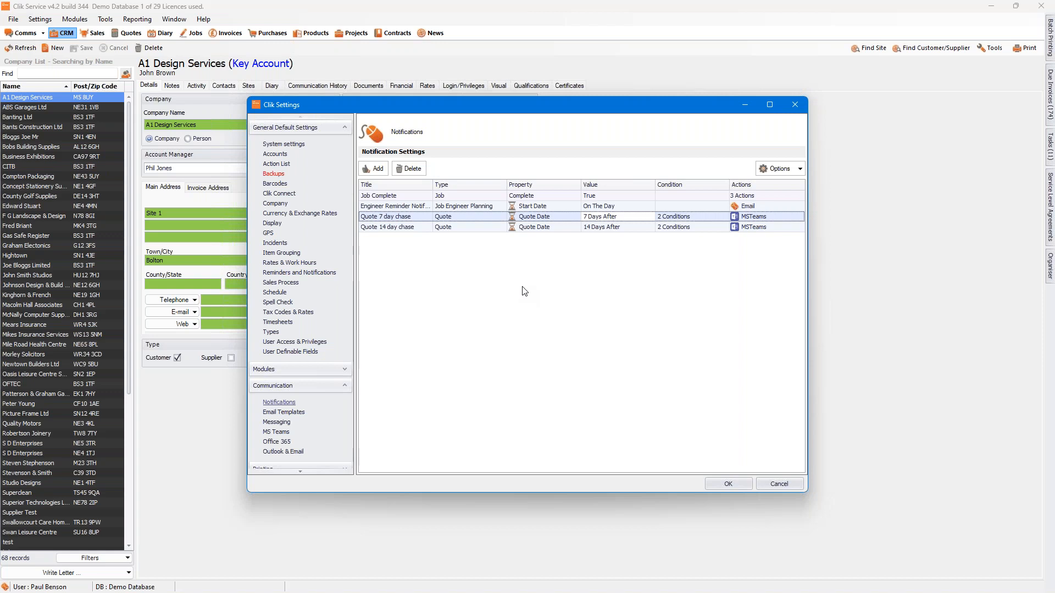
Step: Start a new notification on the Product Location Quantity module, titled Low Stock Notification
click(377, 169)
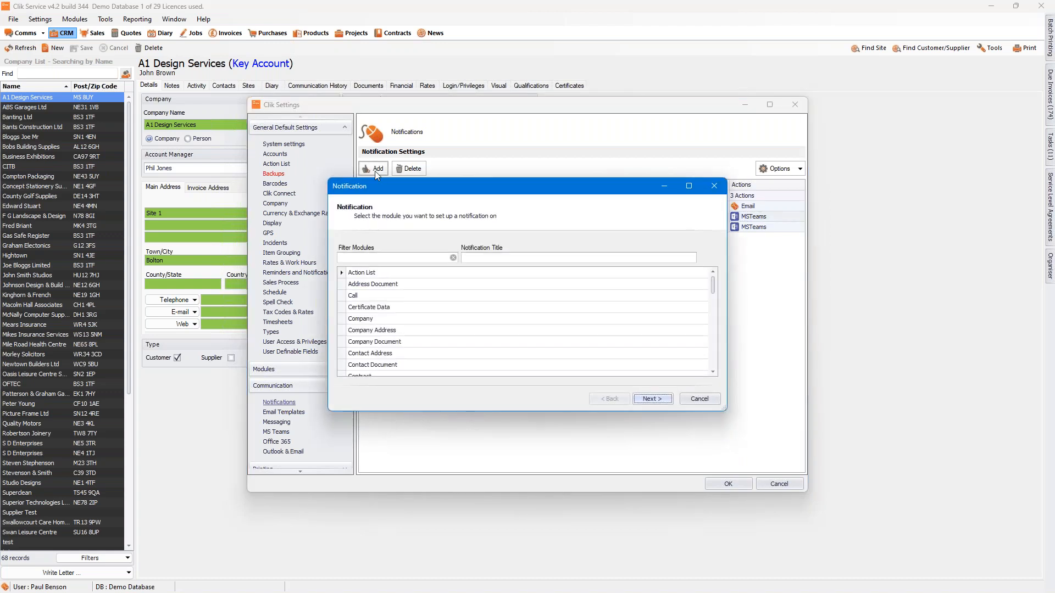
click(380, 258)
text(Pro)
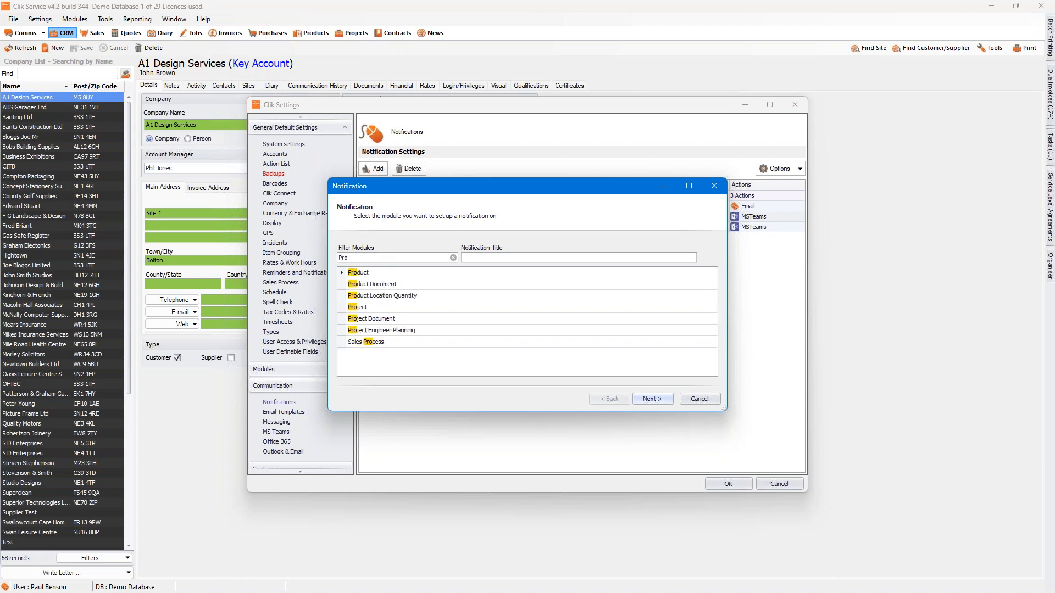
click(368, 297)
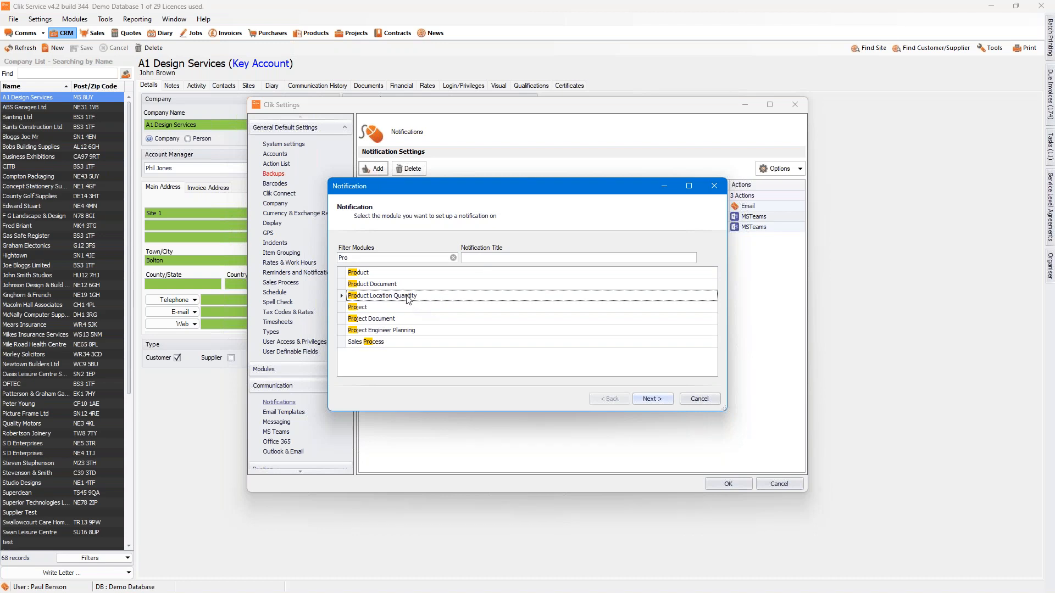
click(485, 259)
text(Low Stock)
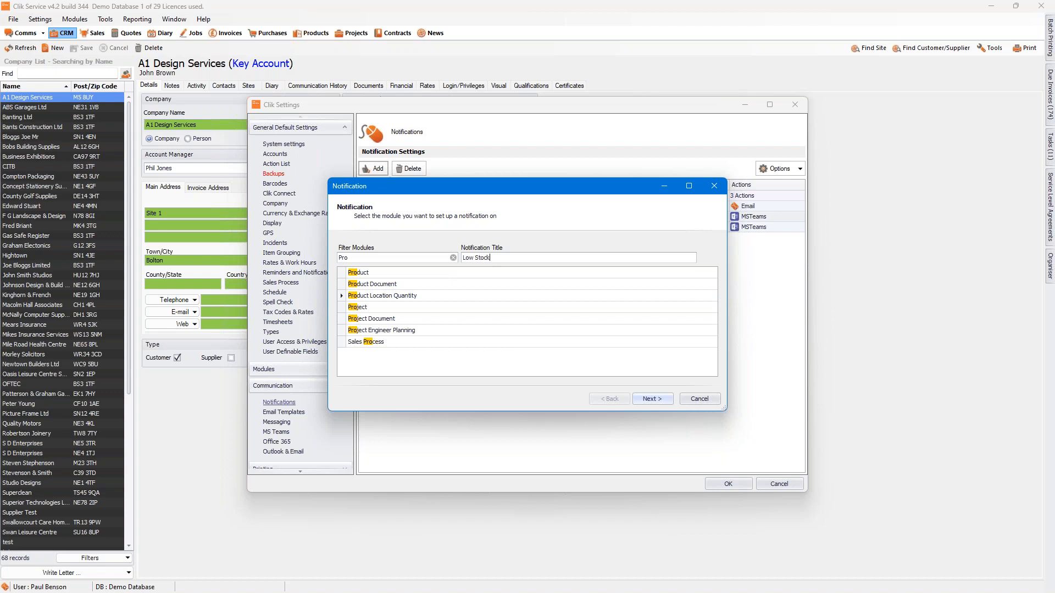
text( Notification)
click(660, 404)
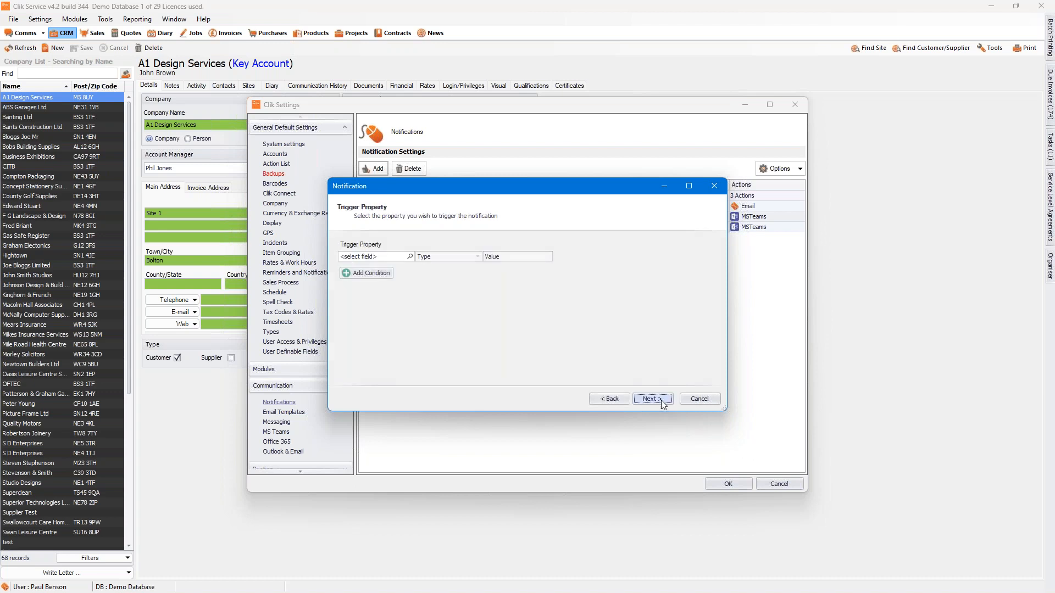
Step: Set the trigger property to the yes/no field Available Qty Is Below Reorder Level and continue to the property actions
click(411, 256)
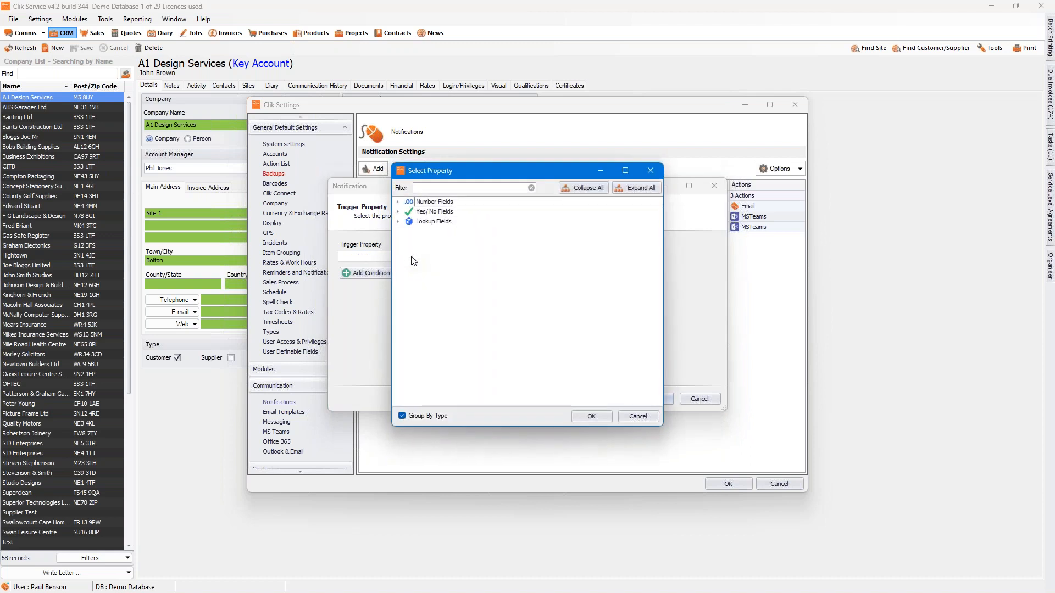
click(398, 203)
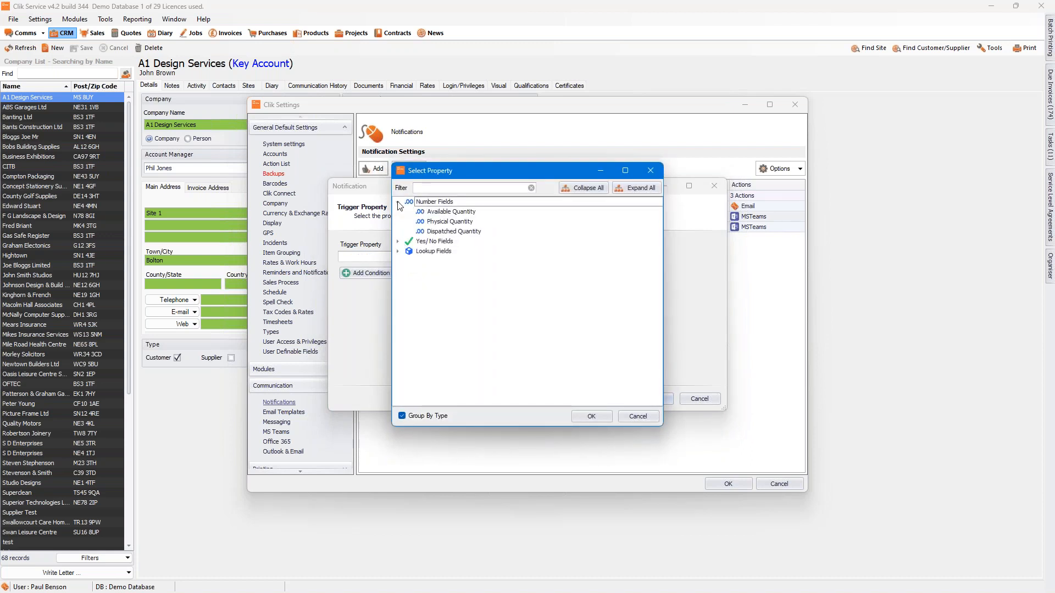
click(399, 242)
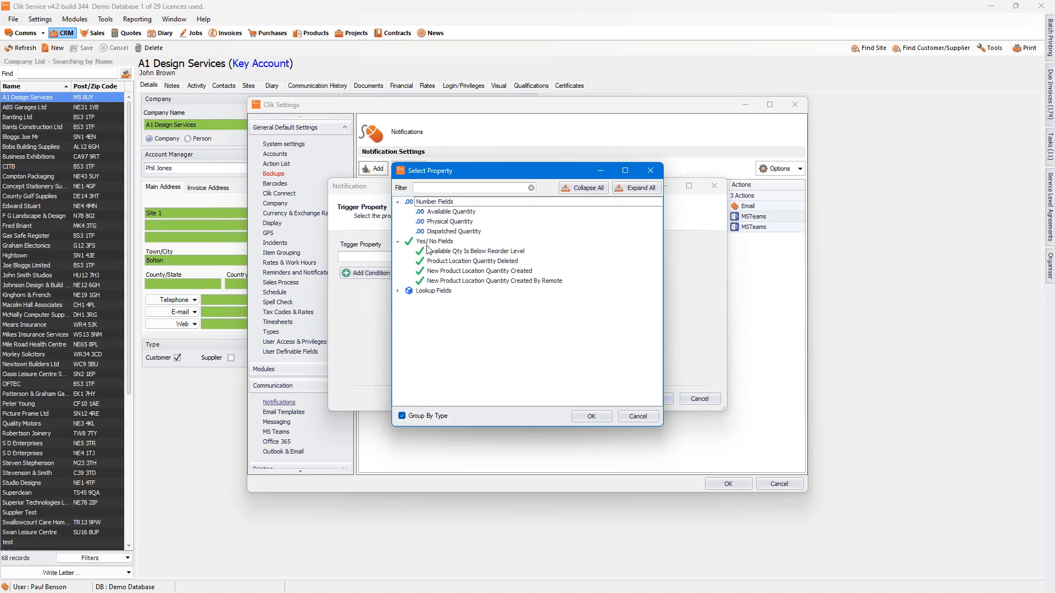
click(509, 252)
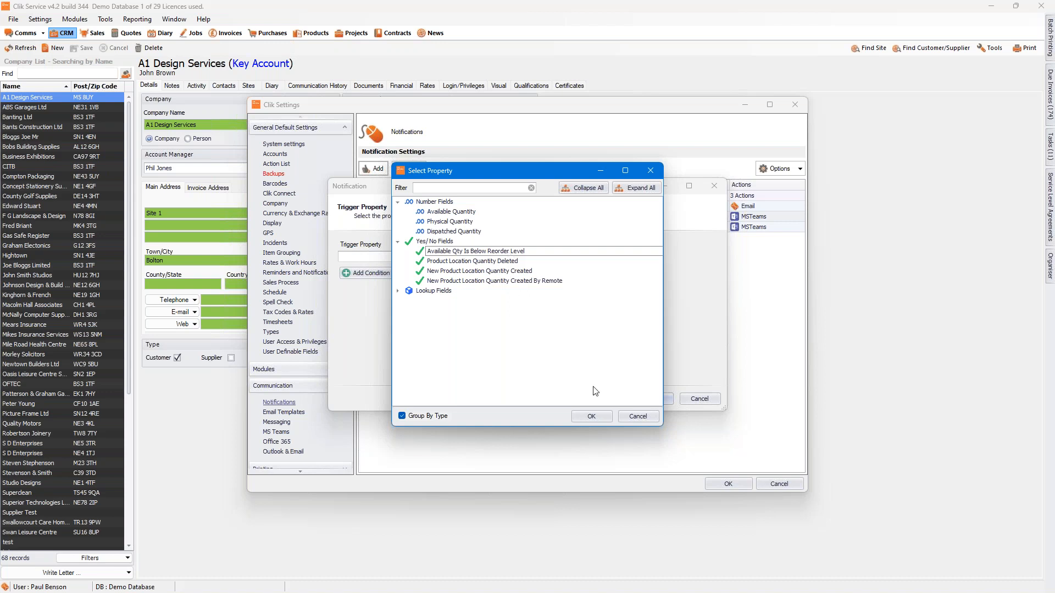
click(592, 418)
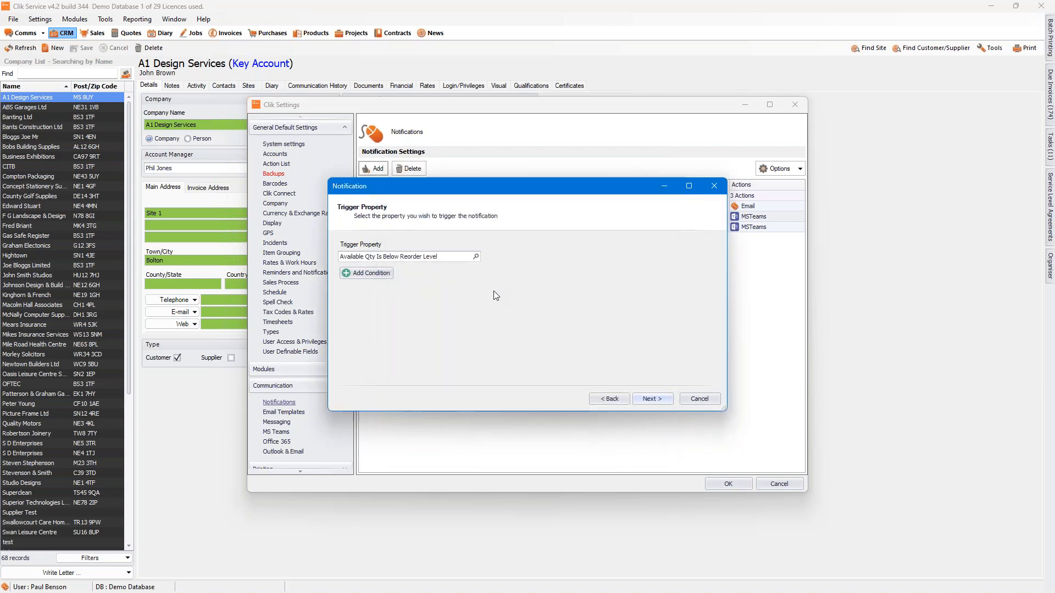
click(657, 399)
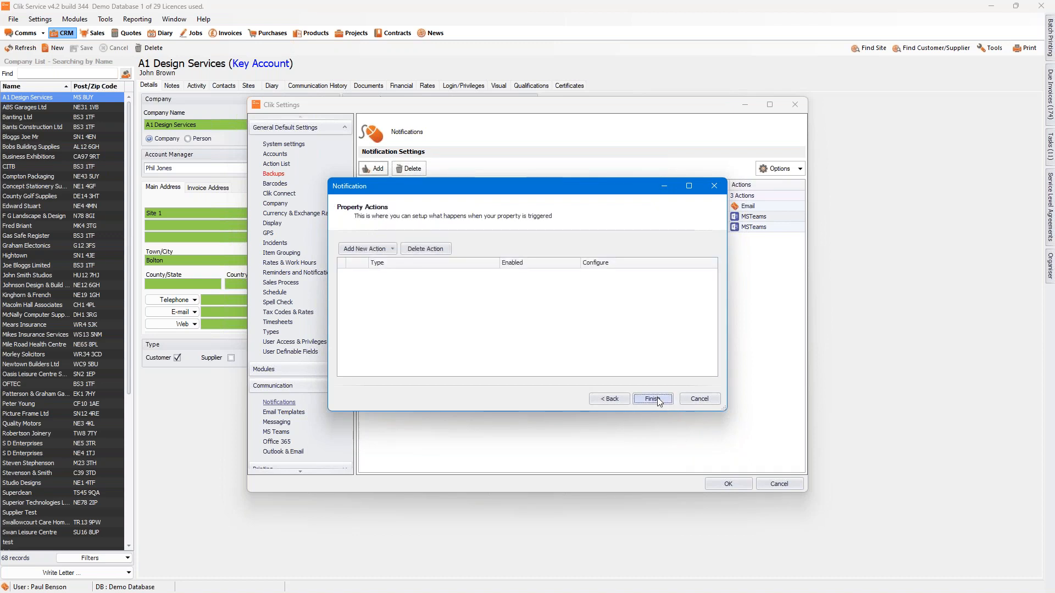
Step: Add an Internal action to the low stock notification and open its message configuration
click(386, 250)
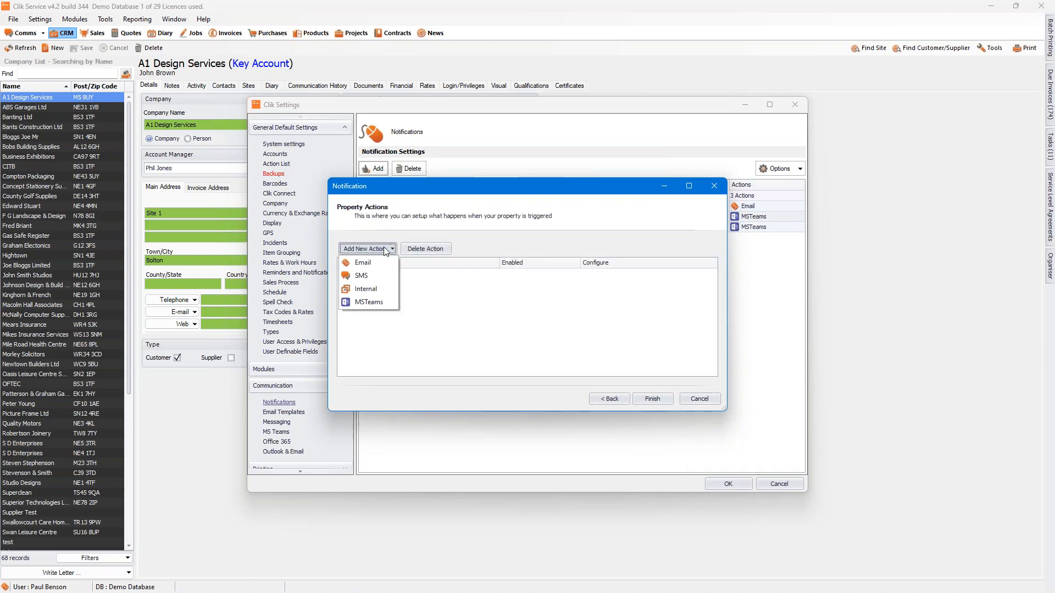
click(385, 291)
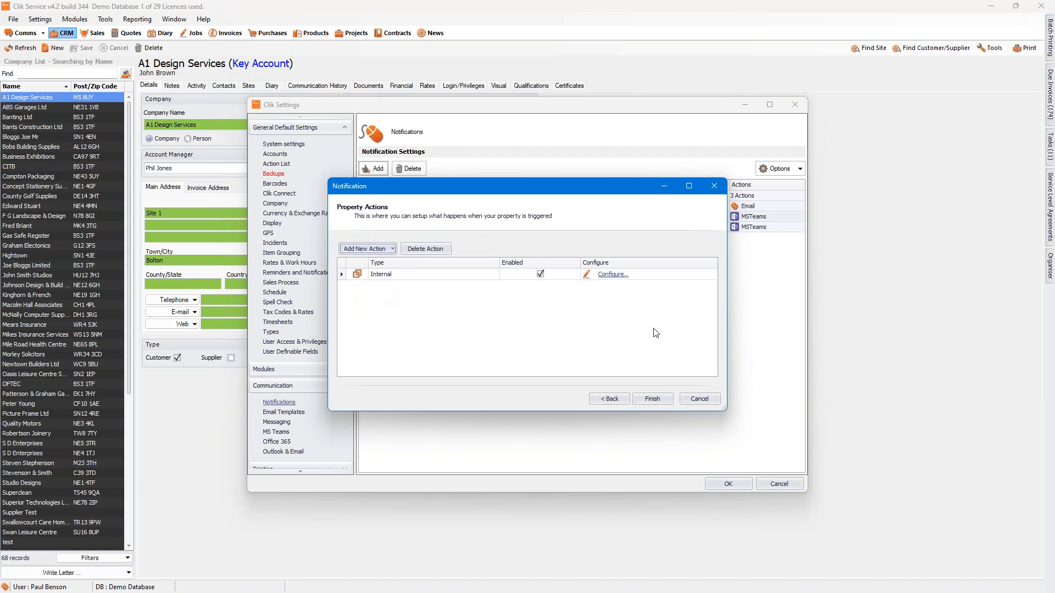
click(612, 274)
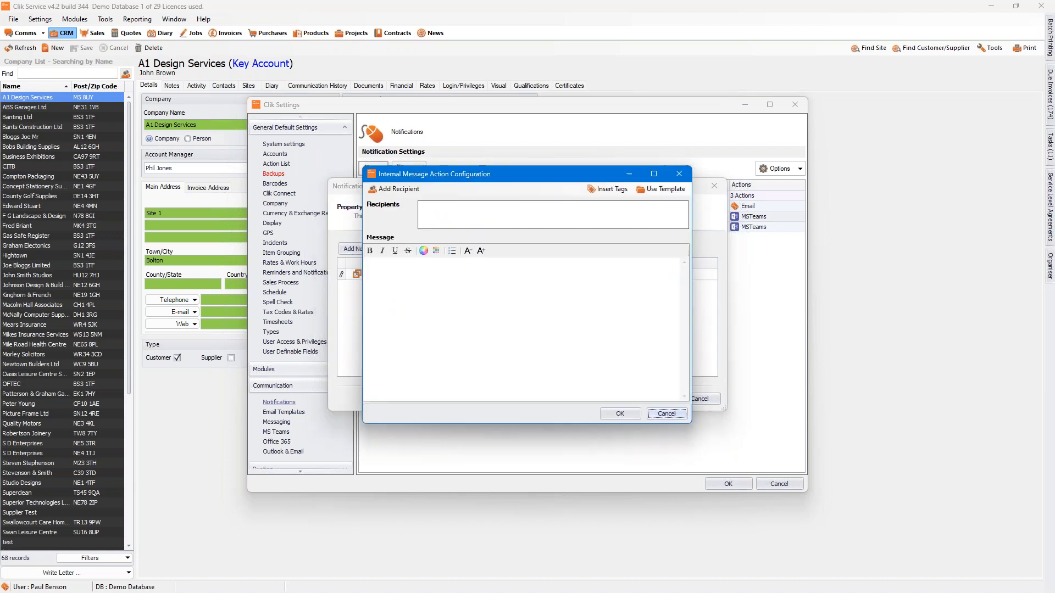
Step: Add an individual staff member as the recipient of the internal message
click(403, 189)
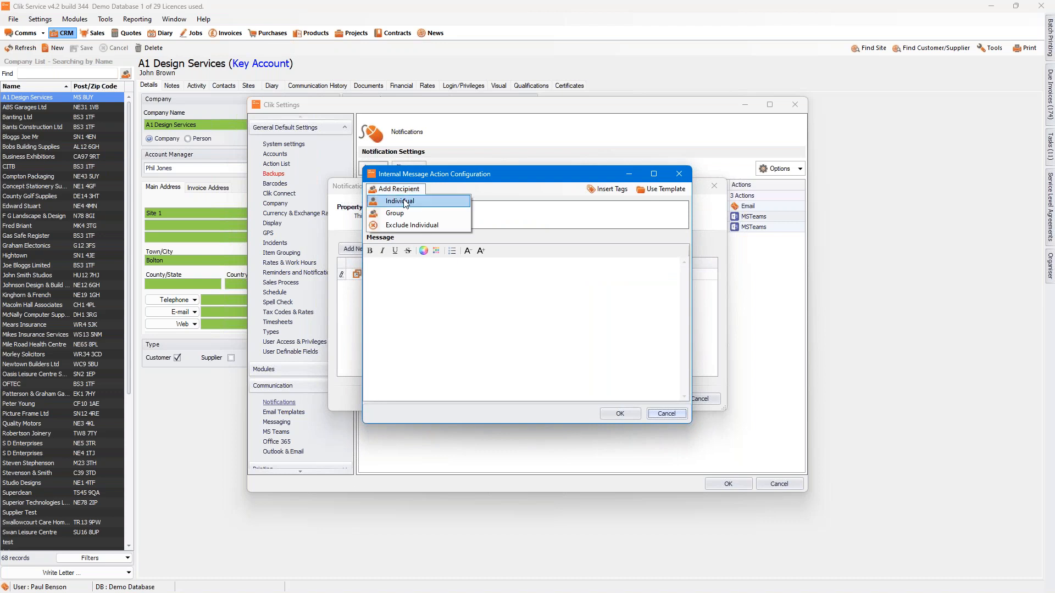
click(403, 200)
drag(668, 256, 682, 389)
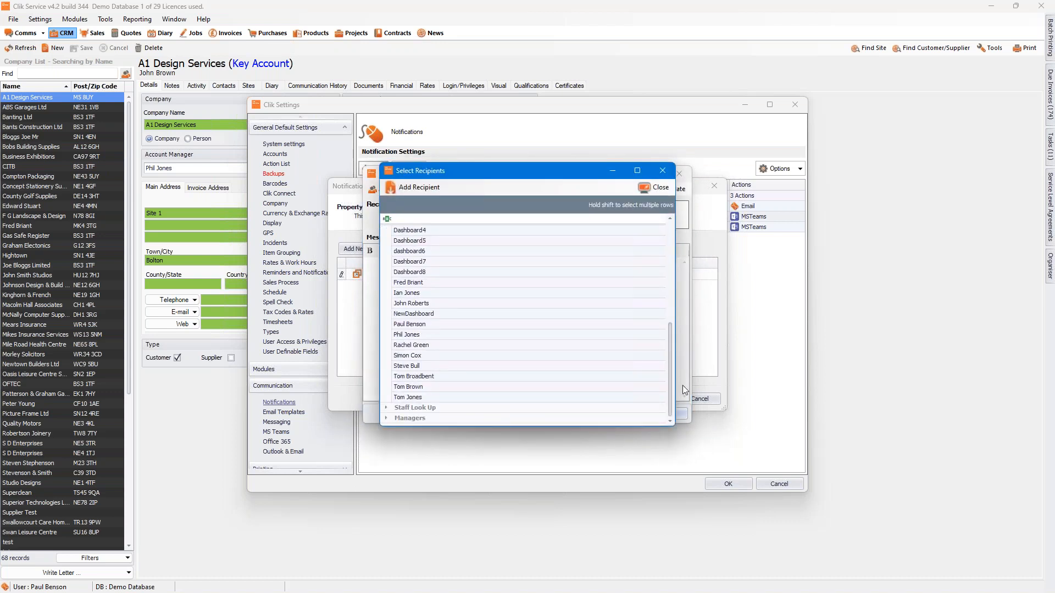
click(421, 327)
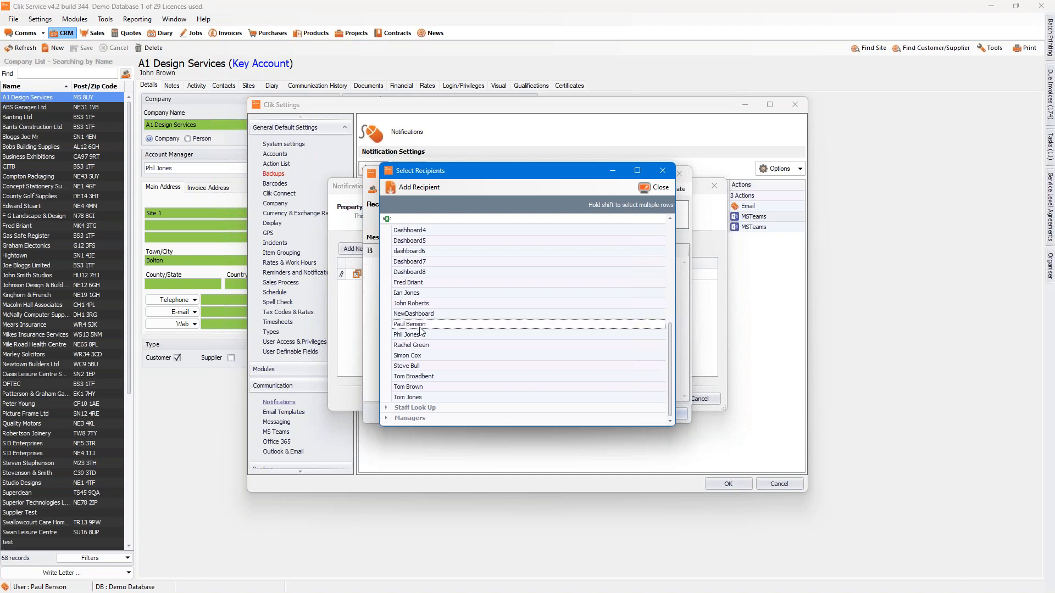
click(650, 189)
Step: Insert the product's Description tag from its text fields at the start of the message
click(392, 284)
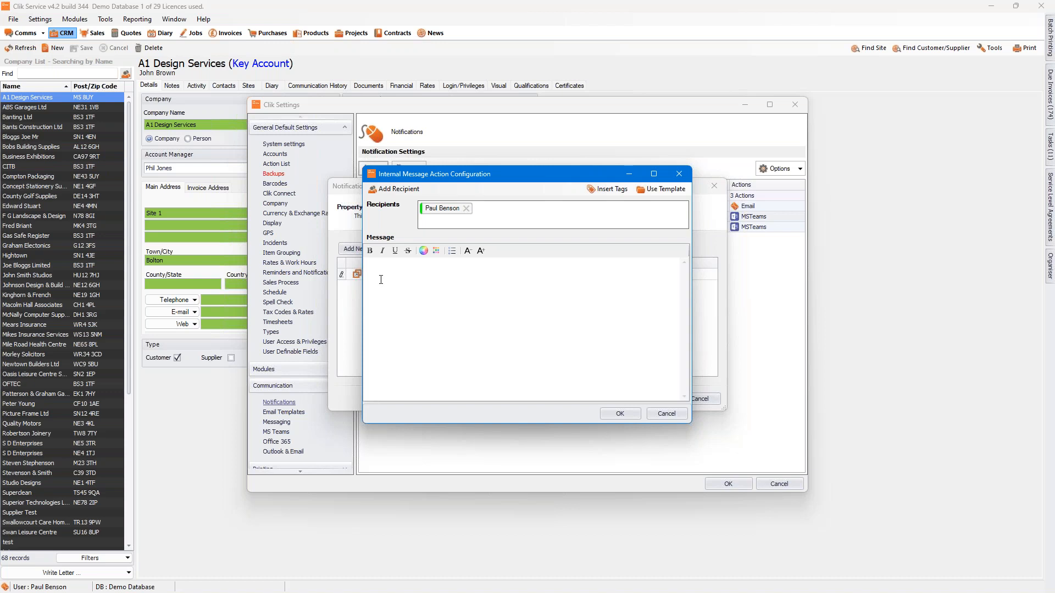
click(621, 193)
click(345, 235)
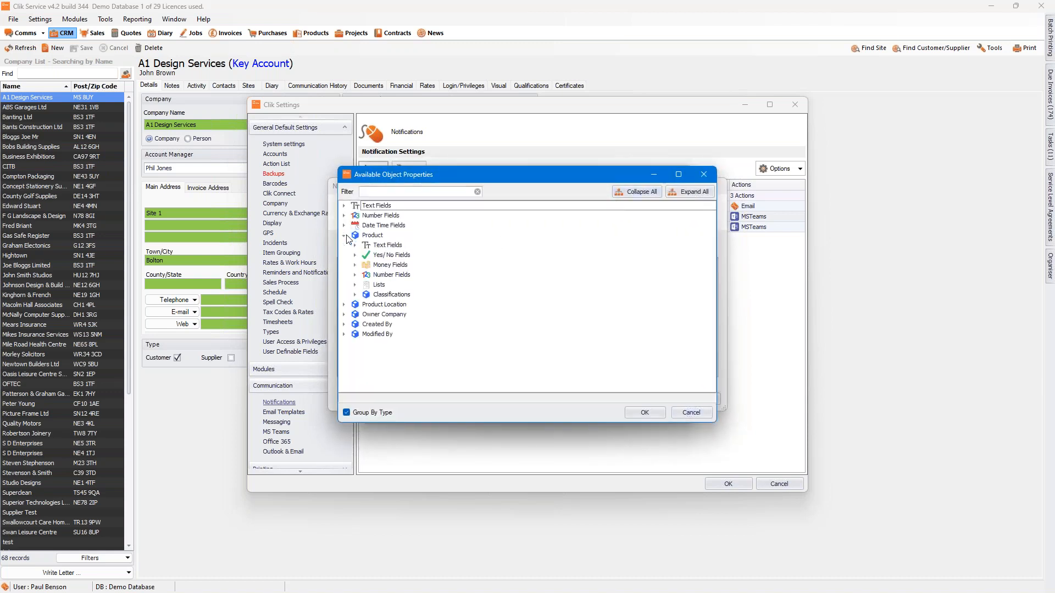
click(355, 246)
click(391, 275)
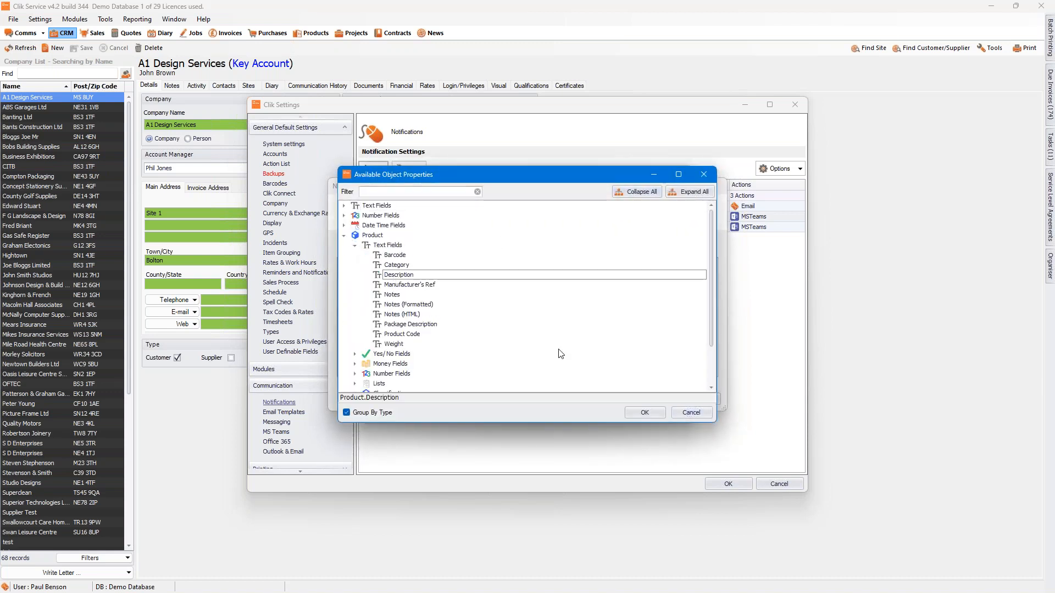
click(645, 413)
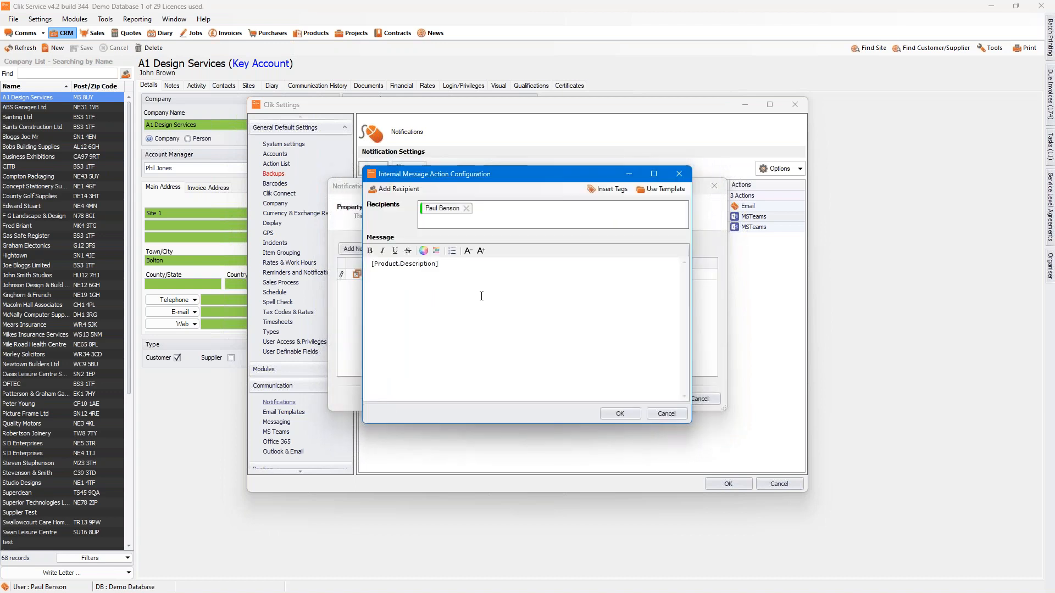
Step: Continue the message after the Description tag with "needs to be reordered, please reorder"
text(needs to be reordered, please reorder)
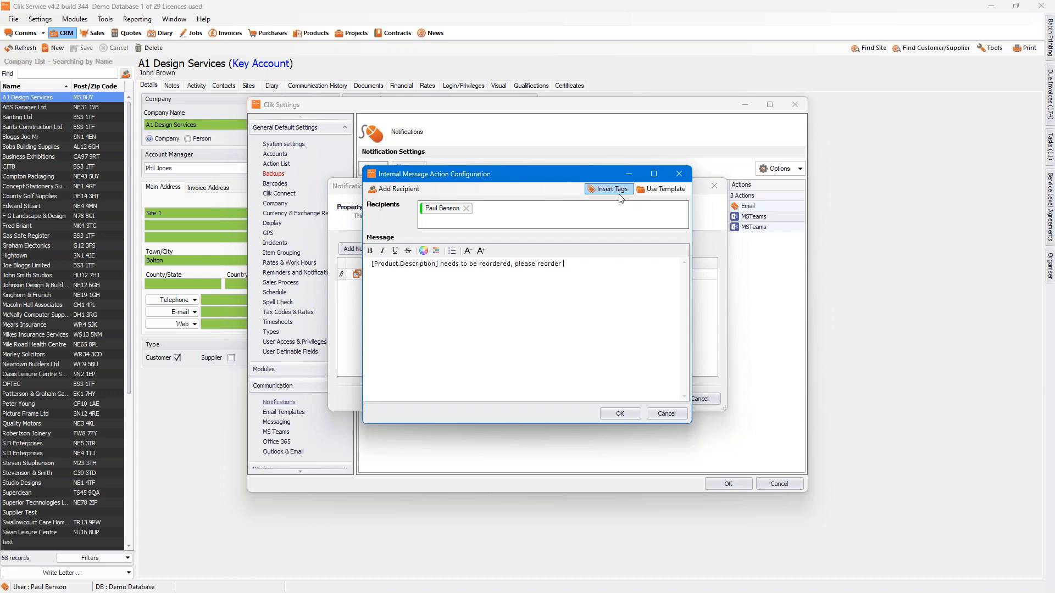
Step: Append the ReOrderQty number field tag to the internal message and finish the low stock notification
click(620, 193)
click(344, 245)
click(344, 235)
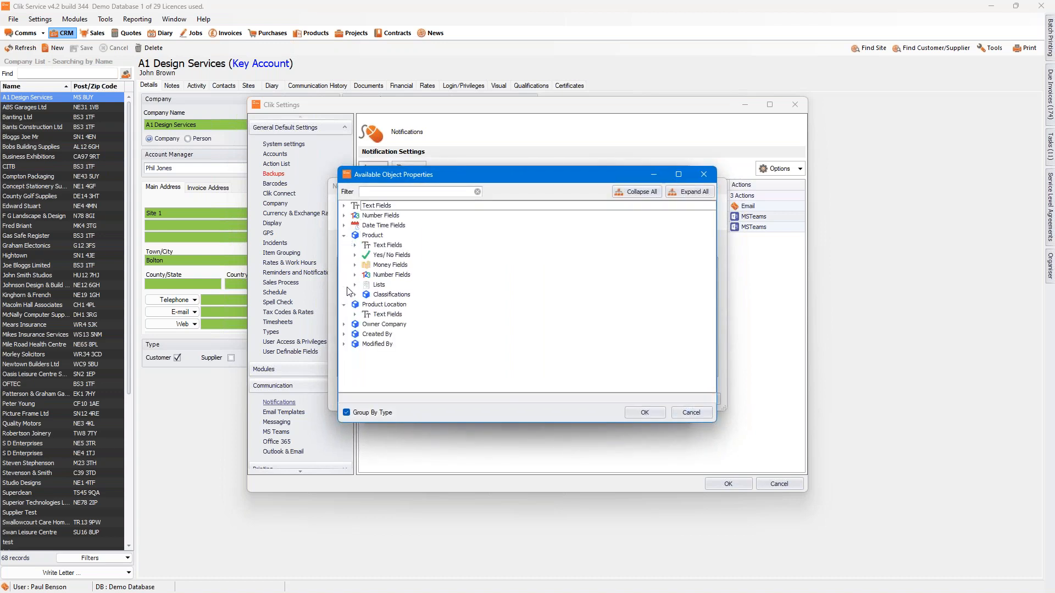
click(344, 215)
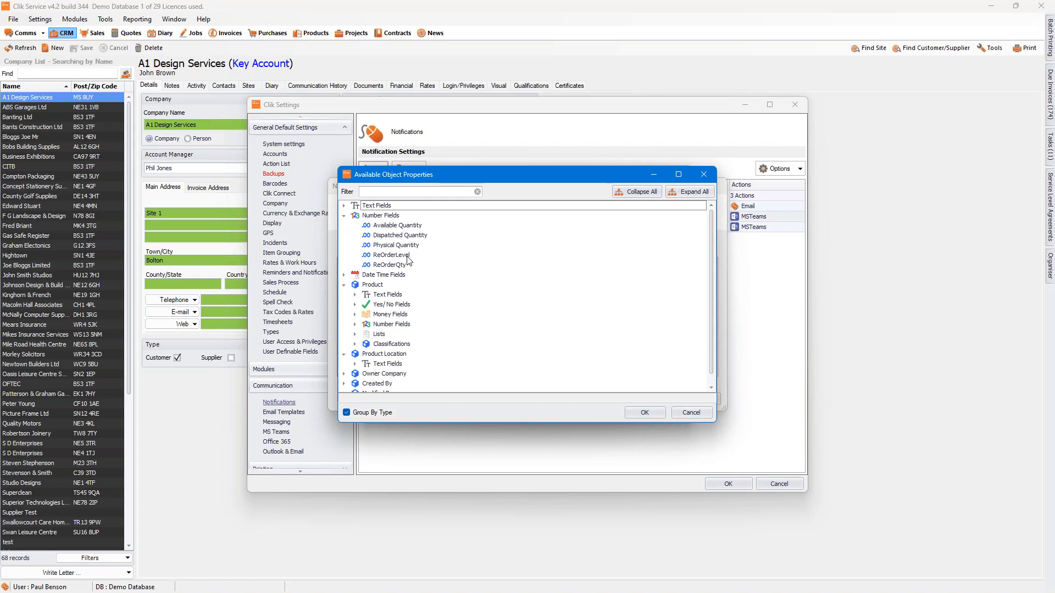
click(401, 268)
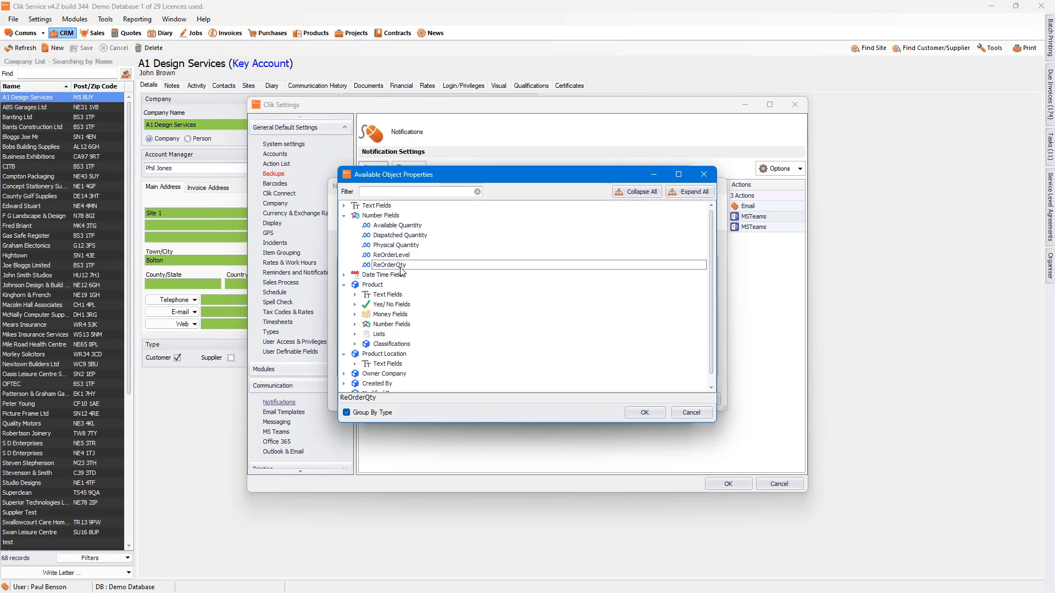
double_click(400, 265)
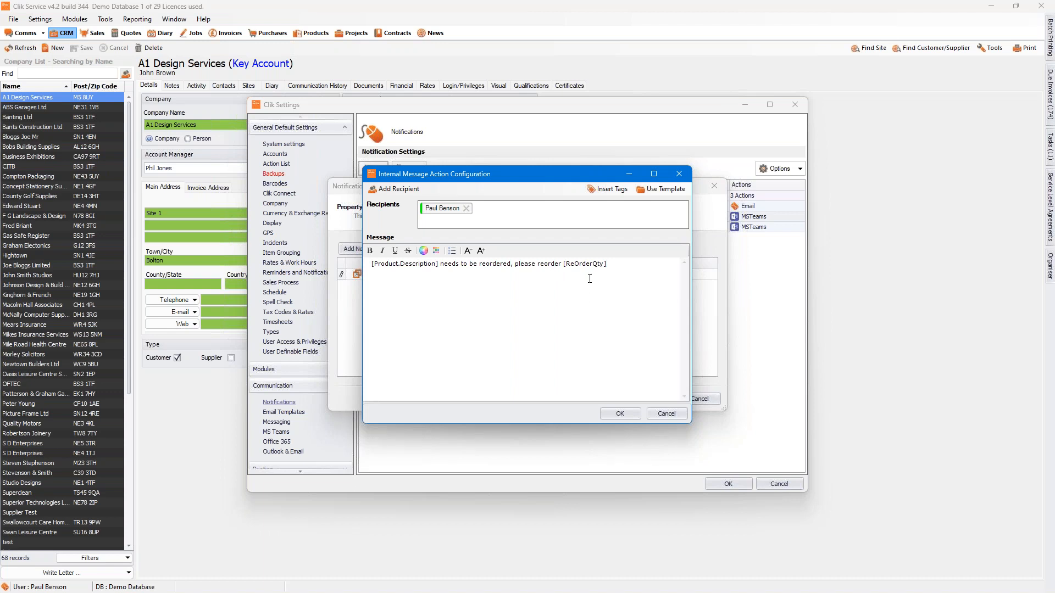
click(621, 414)
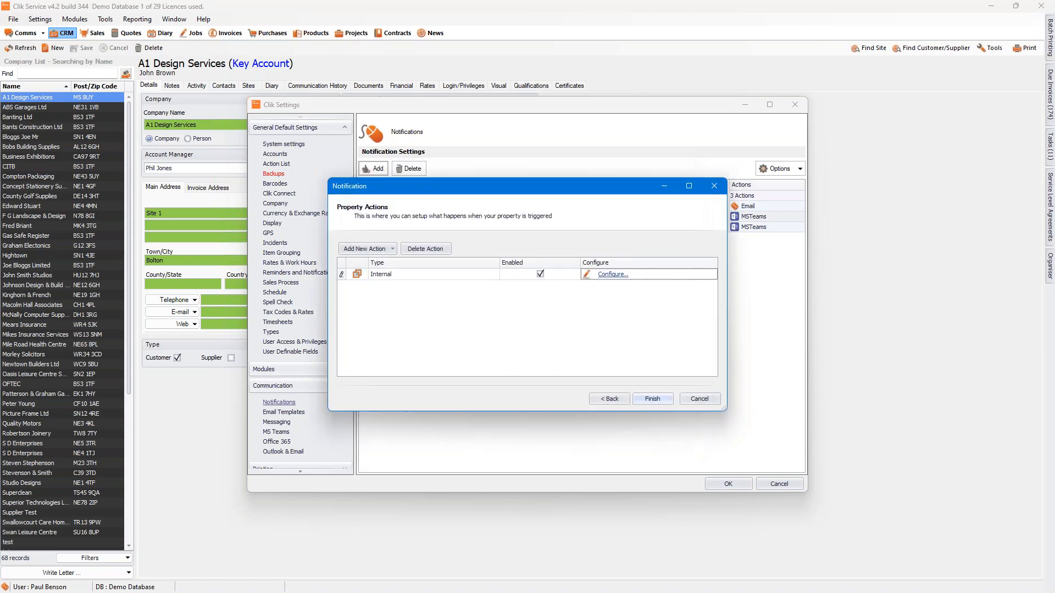
click(653, 399)
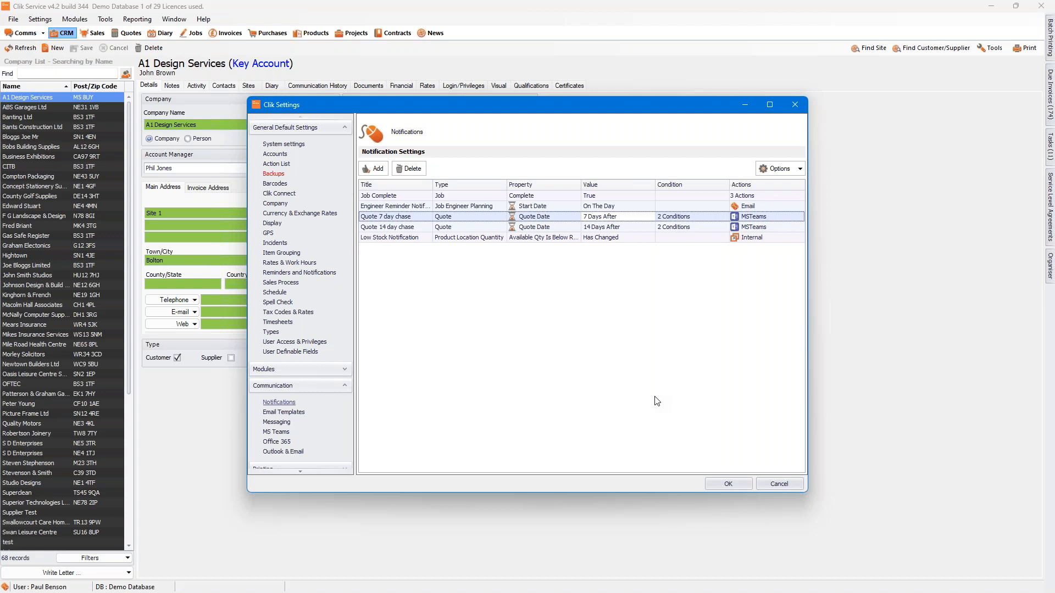
Step: Add a new notification based on the Purchase Order module
click(376, 169)
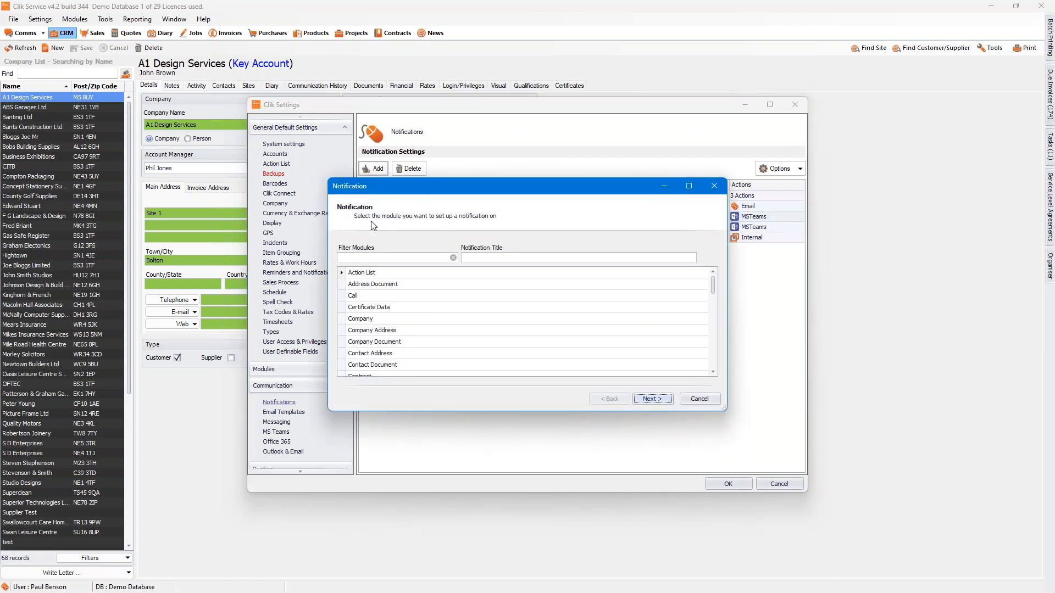
click(375, 258)
text(Purch)
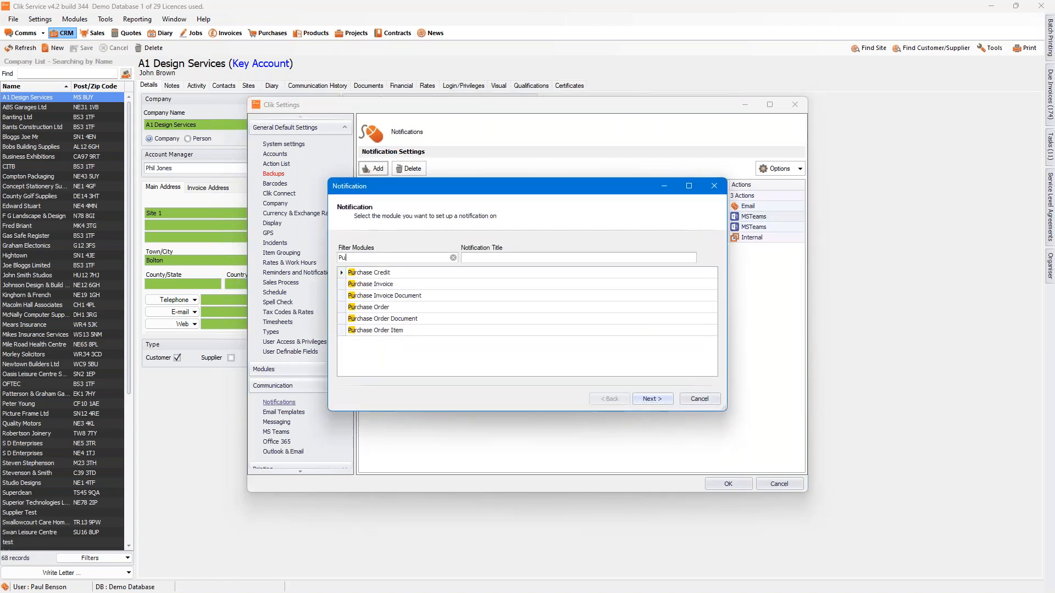
double_click(387, 308)
click(609, 399)
Step: Title the notification "PO is over £5000" and proceed to its trigger property
click(499, 257)
text(PO has)
key(BackSpace)
key(BackSpace)
key(BackSpace)
key(BackSpace)
text(is over £5000)
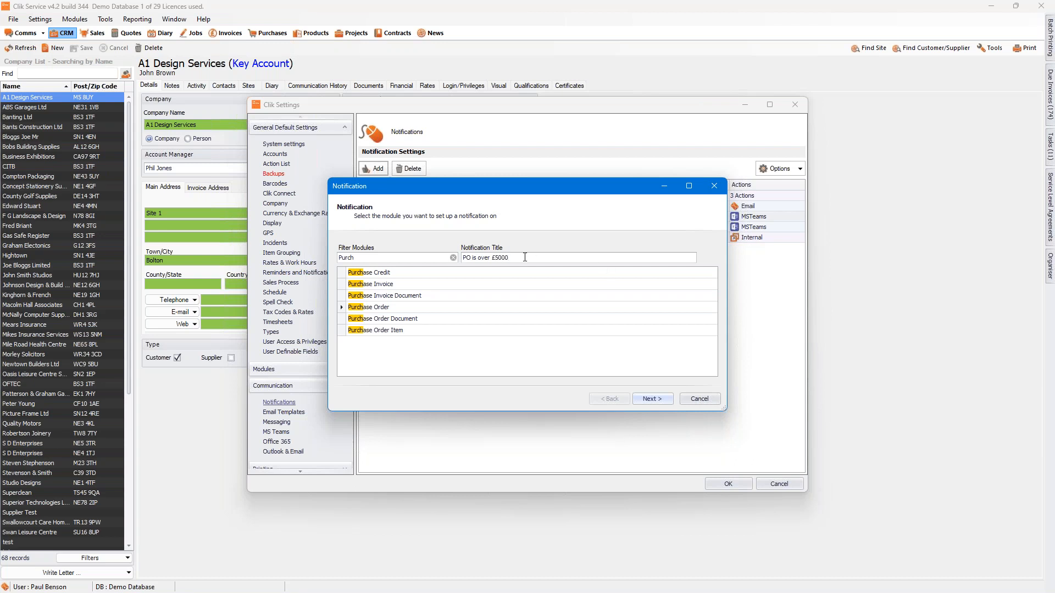
drag(525, 257, 397, 258)
click(657, 399)
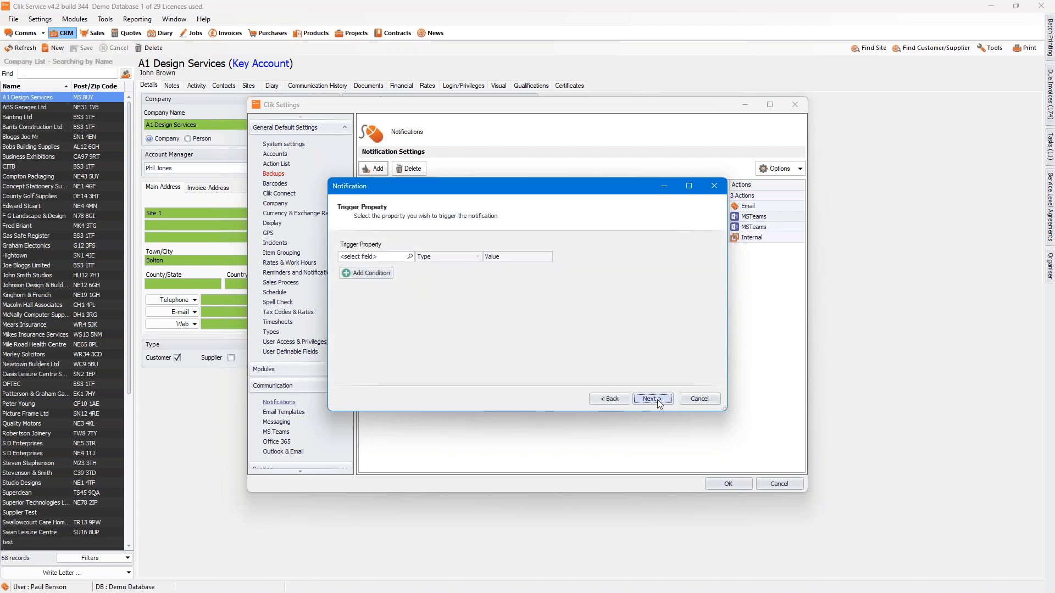
Step: Choose the money field Total Gross (Native) as the trigger property
click(410, 257)
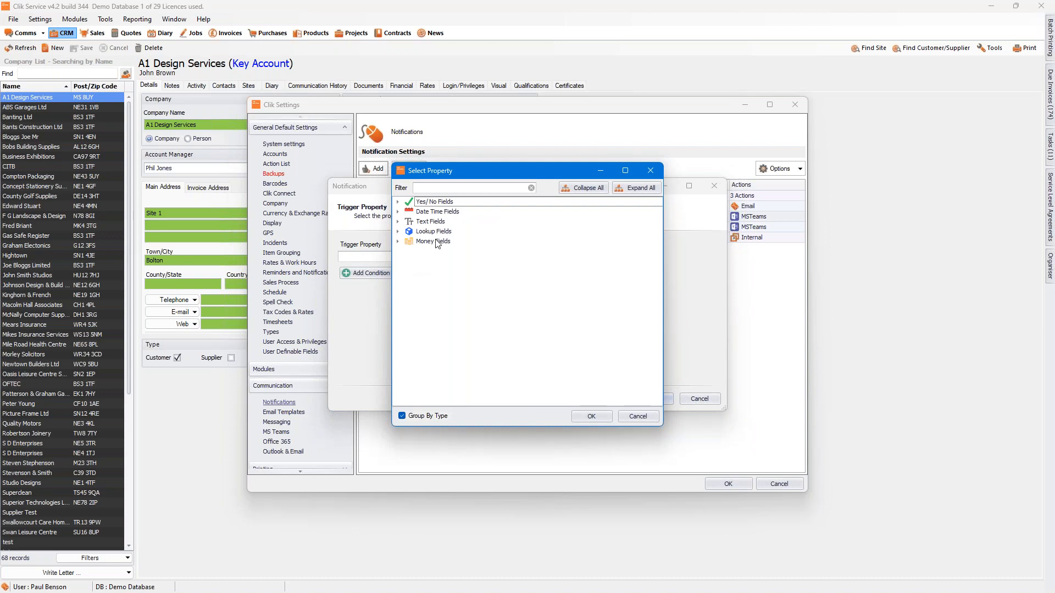
click(399, 241)
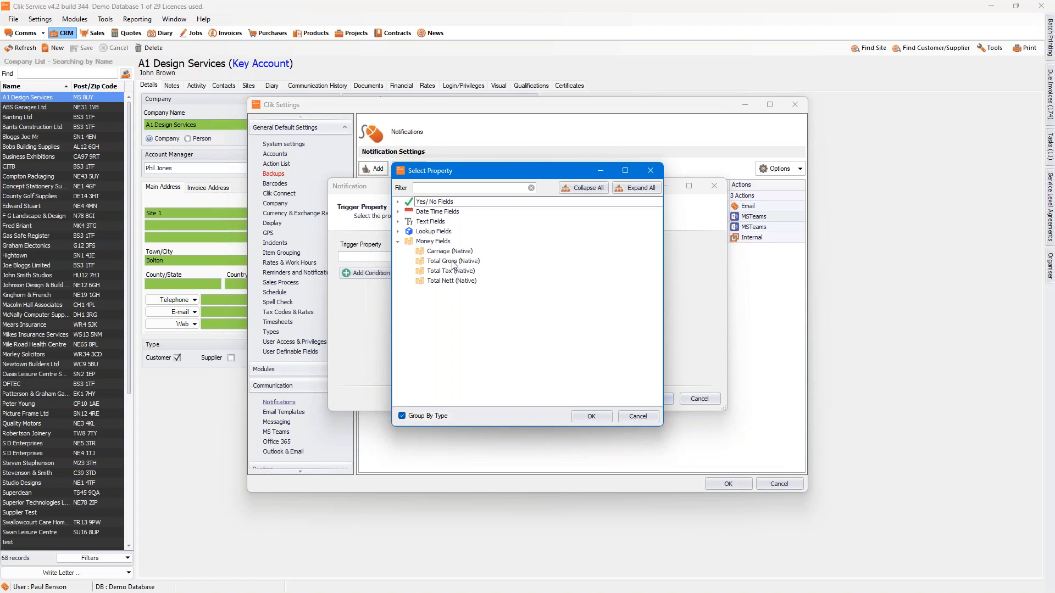
click(452, 263)
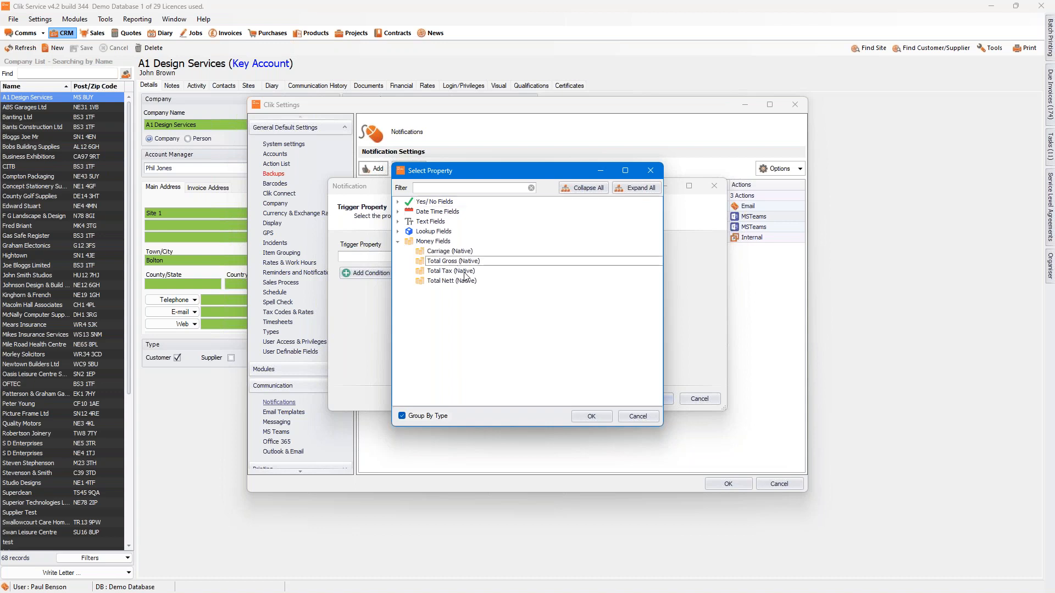
click(591, 416)
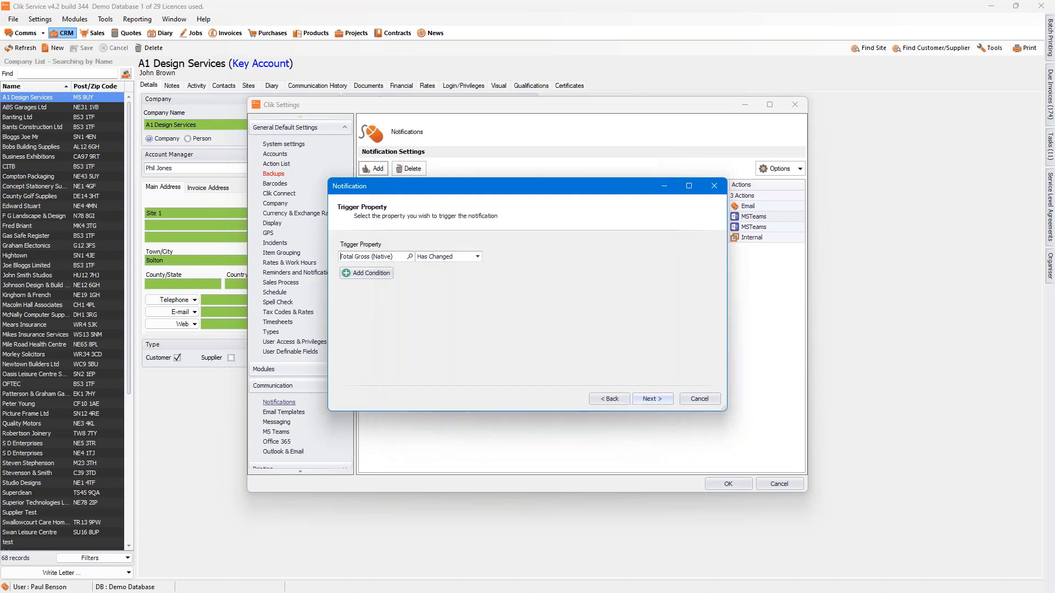
Step: Set the trigger condition to >= £5000 and proceed to the property actions
click(477, 257)
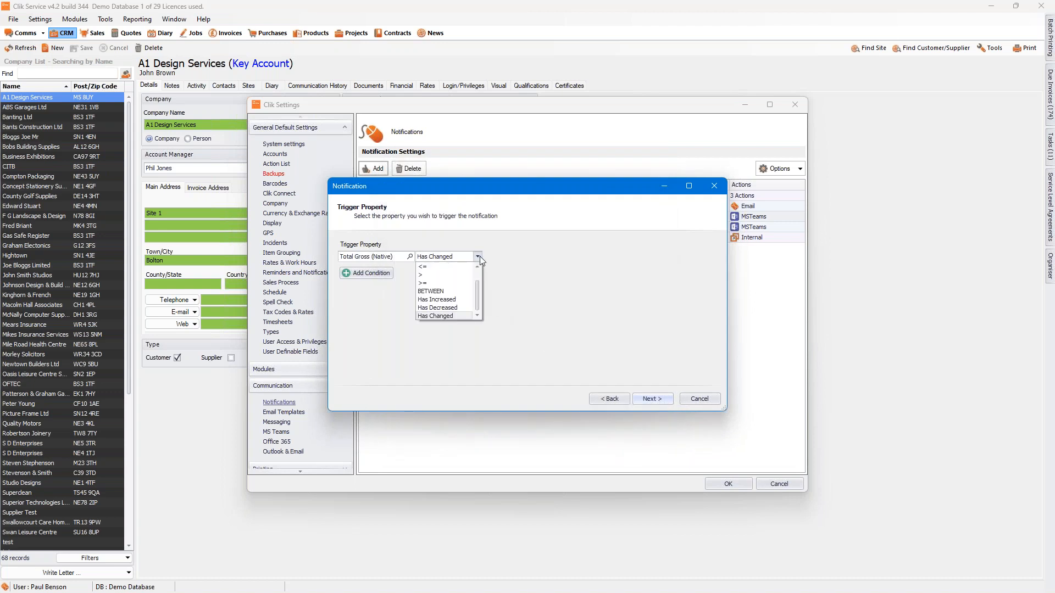
click(428, 284)
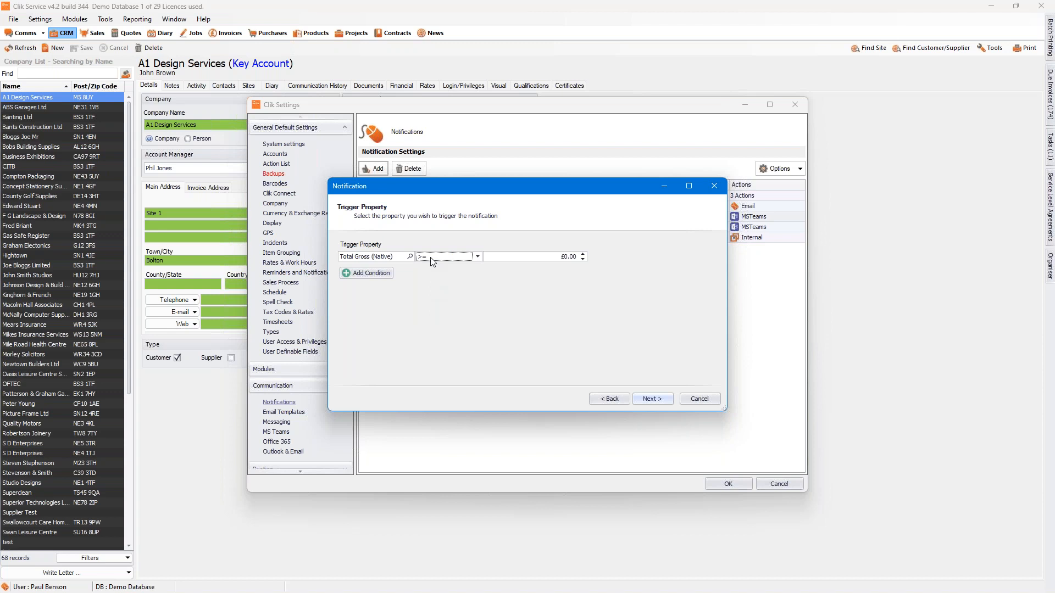
click(551, 257)
text(5000)
click(652, 401)
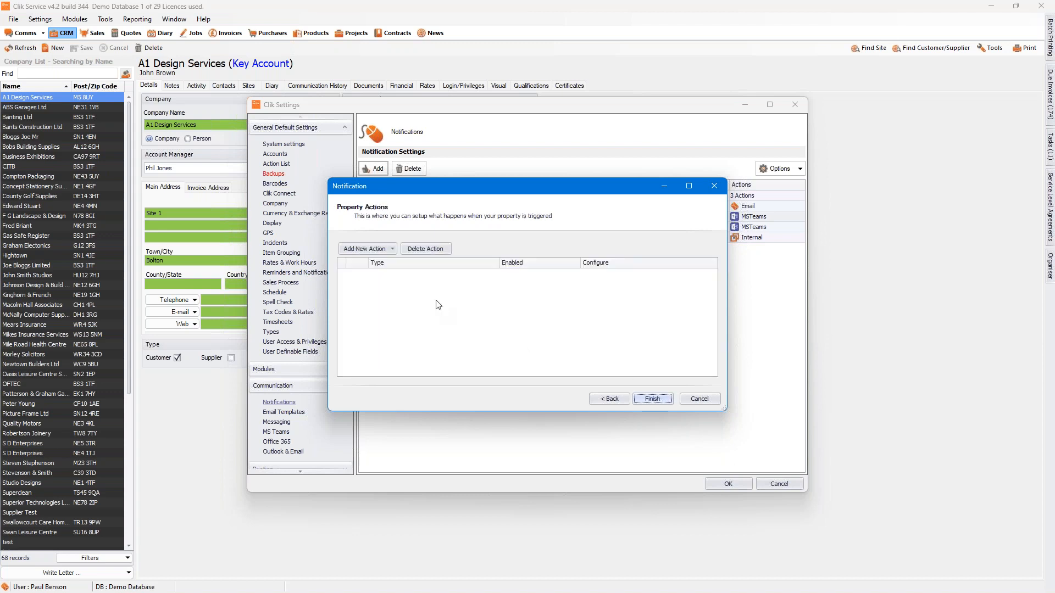
Step: Add an Email action to the purchase order notification and open its configuration
click(388, 249)
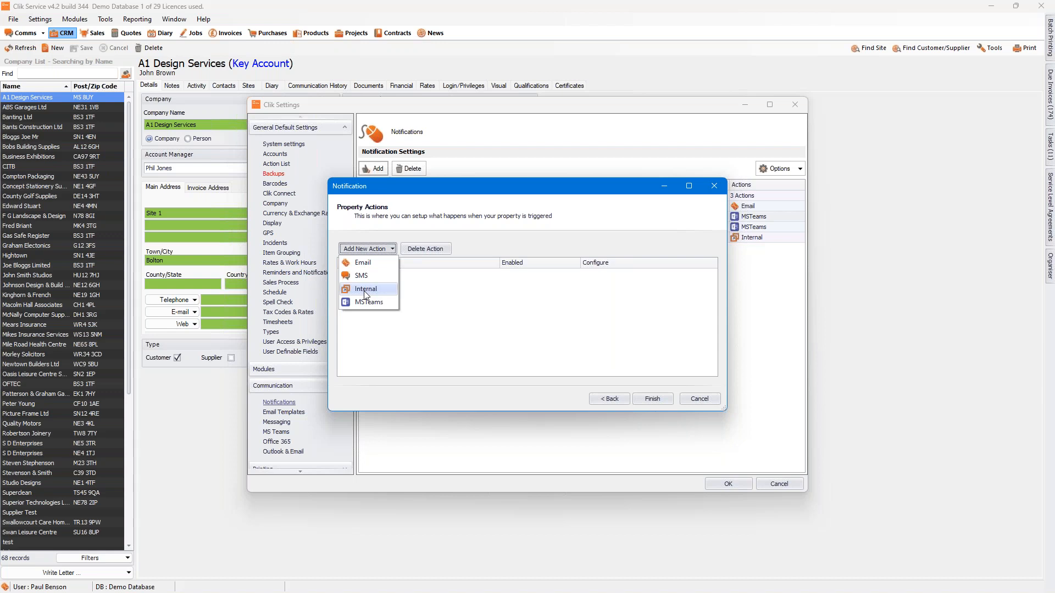
click(361, 262)
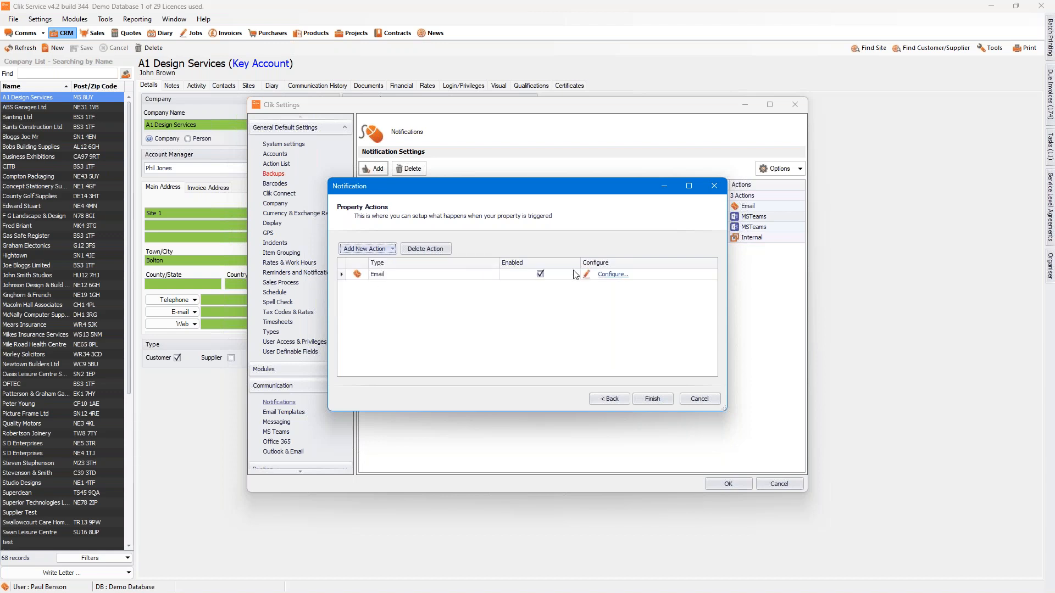
click(620, 280)
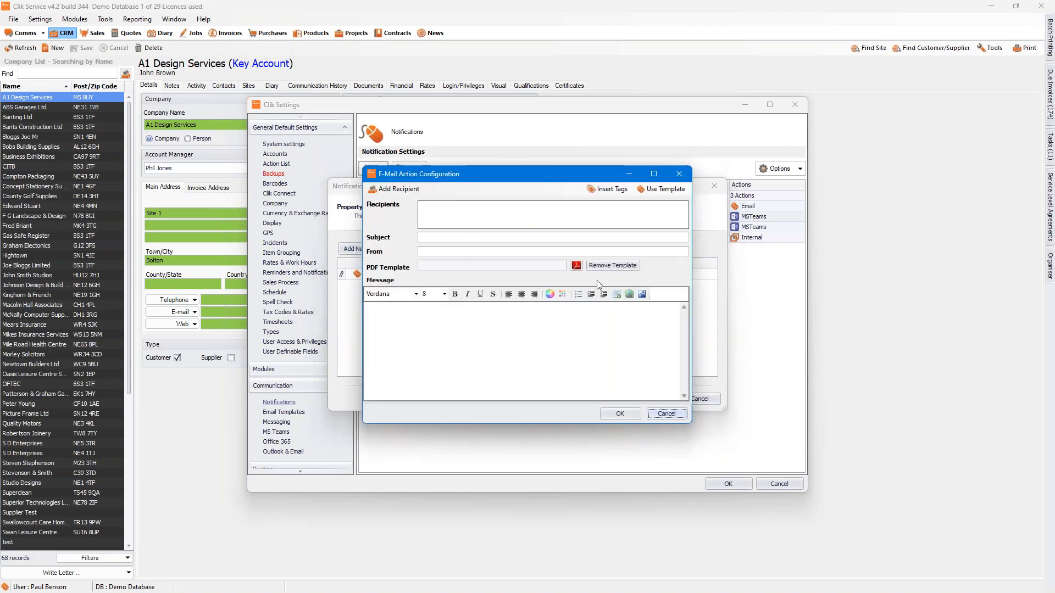
Step: Add an individual company contact from Banting Ltd as the recipient of the e-mail
click(391, 191)
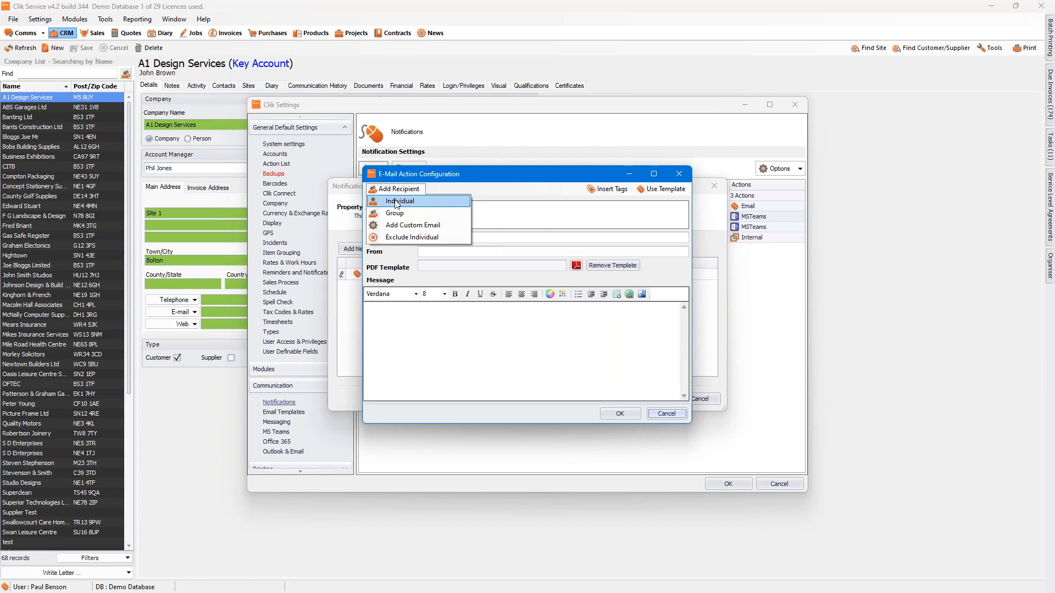
click(396, 201)
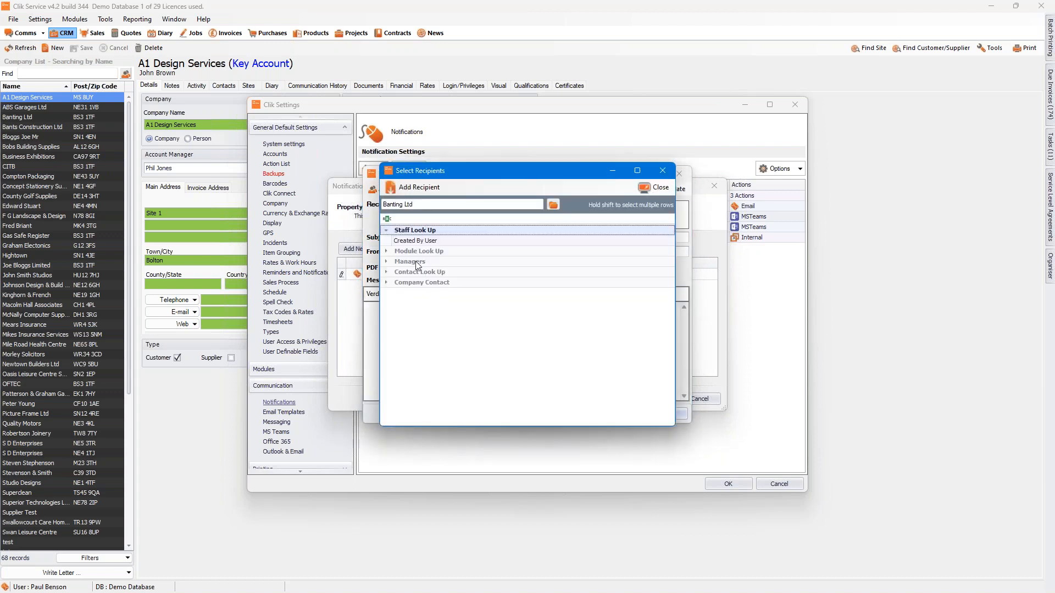
click(386, 262)
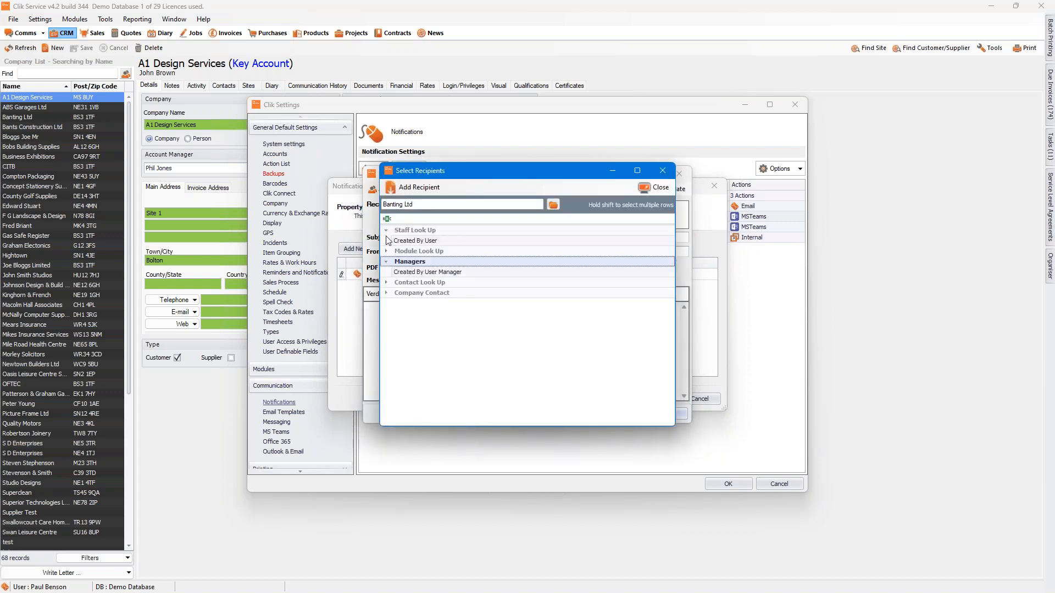
click(386, 294)
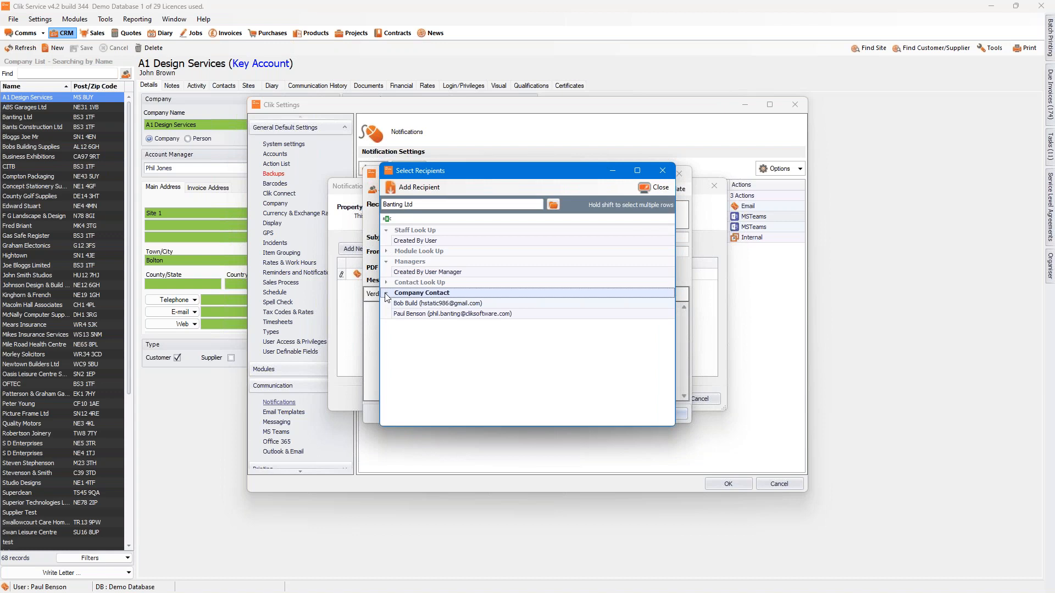
click(419, 316)
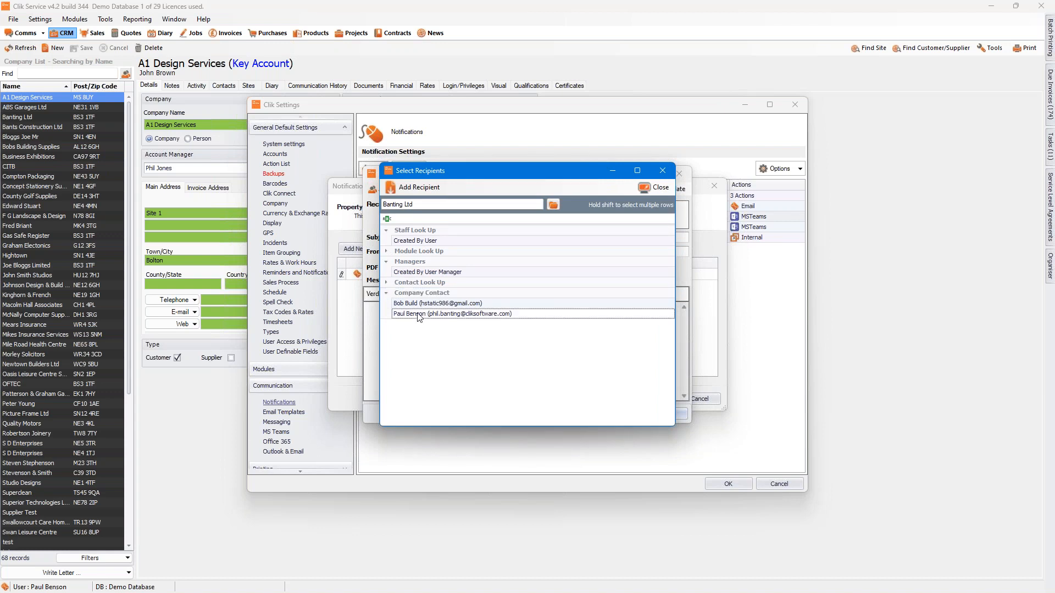
double_click(419, 316)
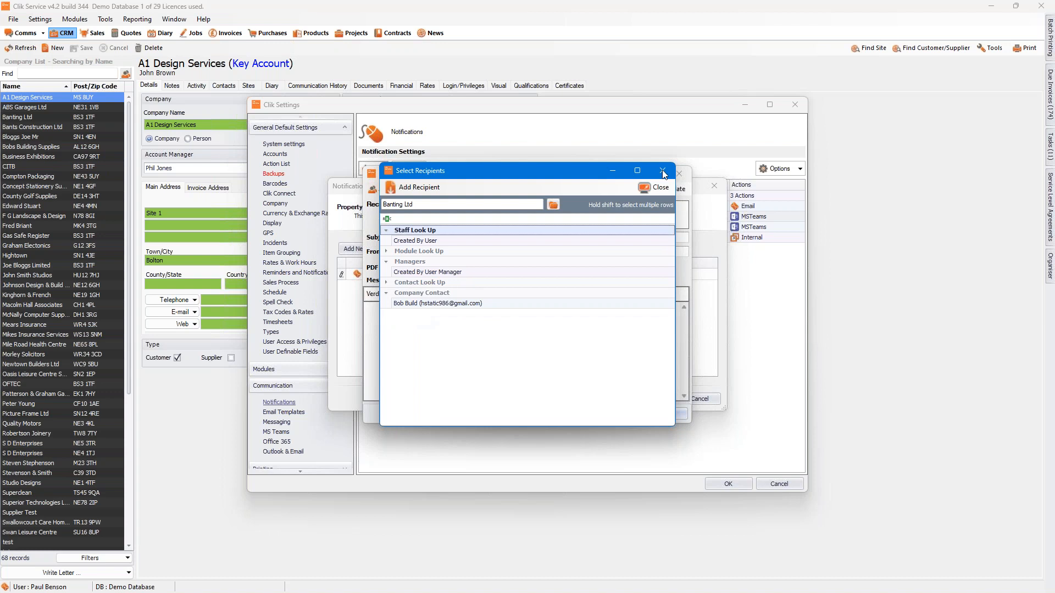
click(659, 188)
Step: Enter "PO over £5000 has been raised" as the e-mail subject
click(437, 239)
text(PO o)
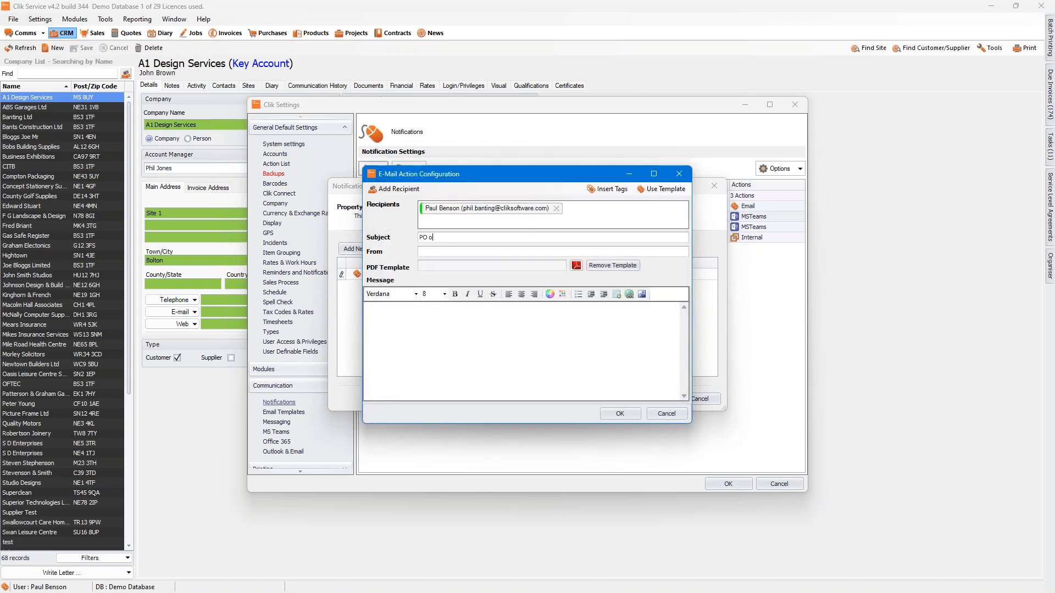
key(BackSpace)
text(over)
text( £500)
text(0 has been rais)
text(ed)
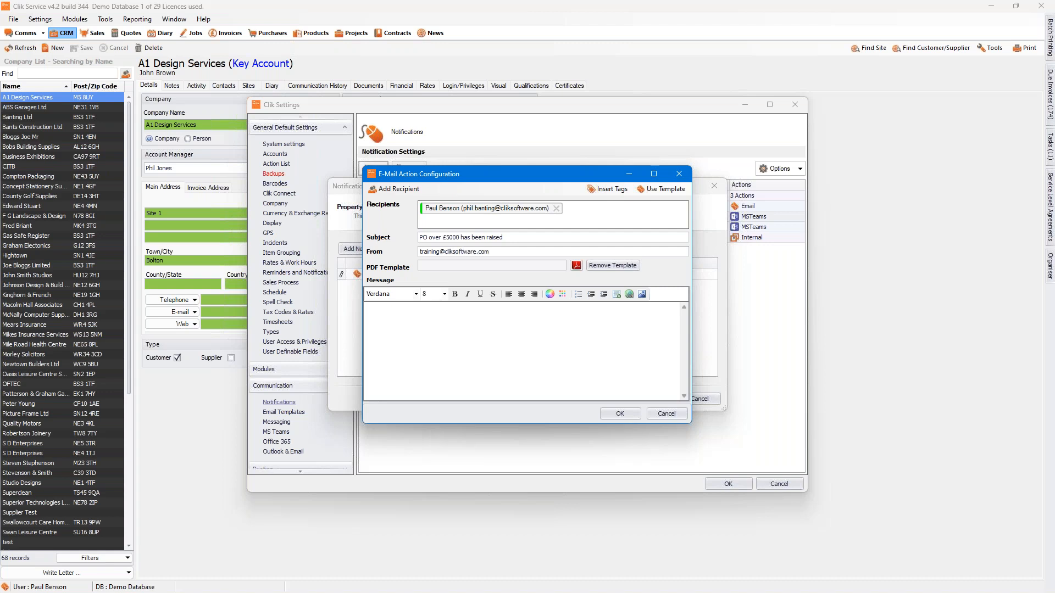
Step: Attach the Test template as the e-mail's PDF template
click(576, 265)
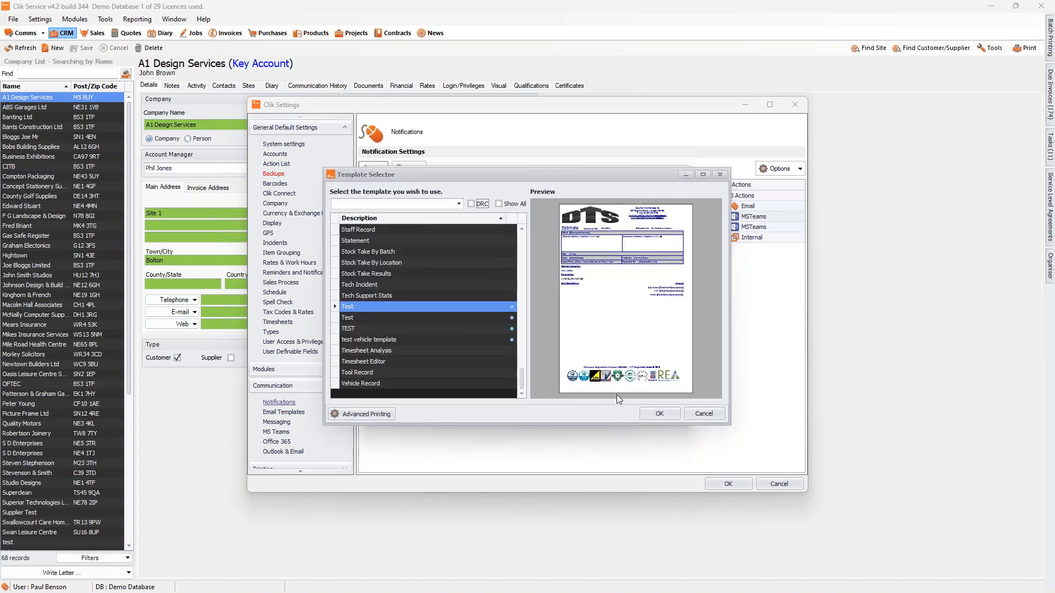
click(660, 413)
click(575, 265)
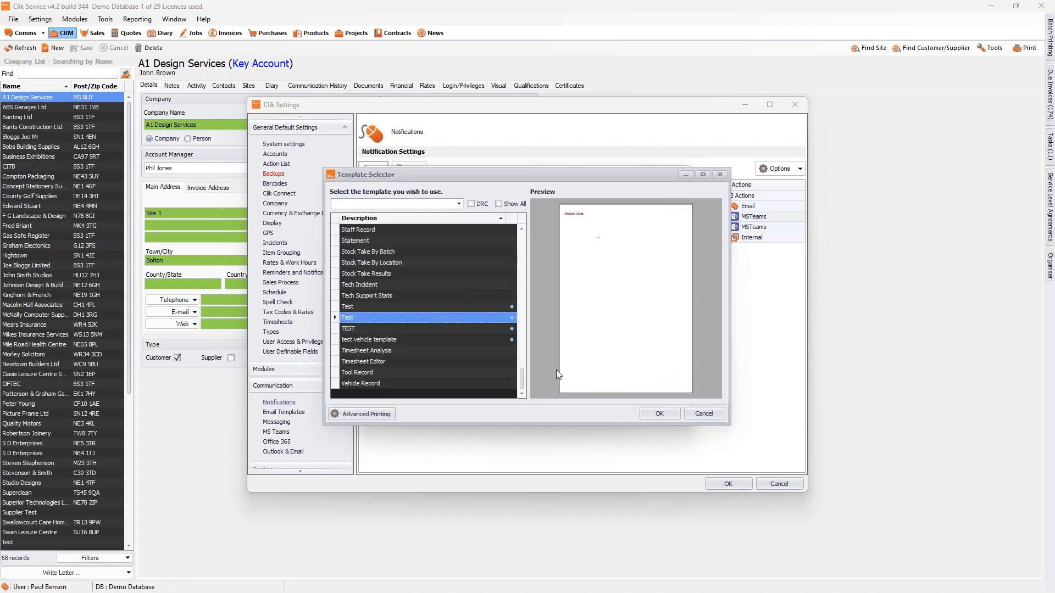
click(703, 413)
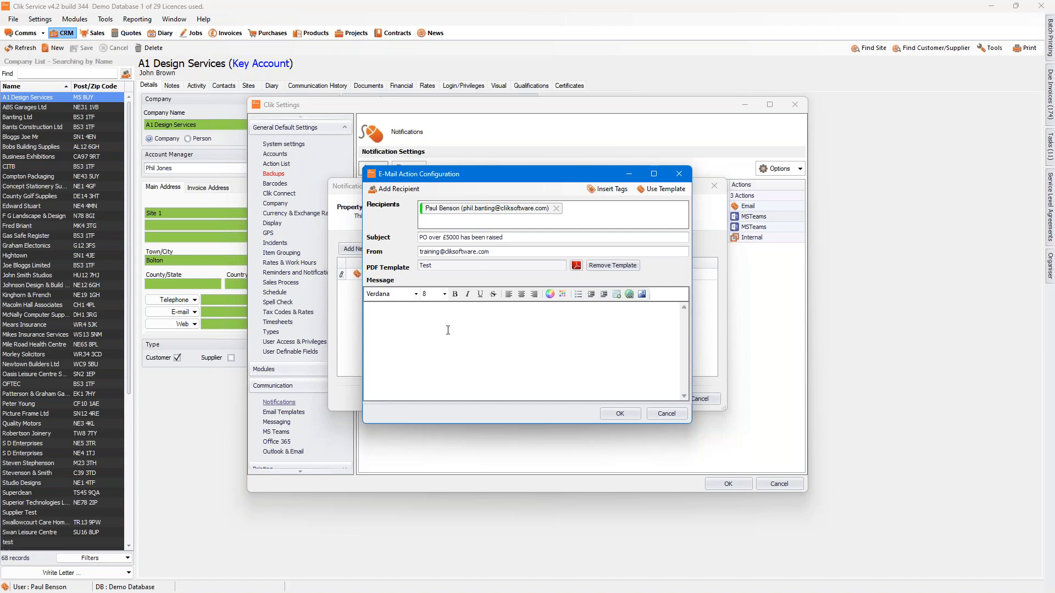
Step: Start the message with "Purchase Order :", correcting the misspelled word to "Purchase" with the suggested spelling
text(cahse Order :)
right_click(387, 311)
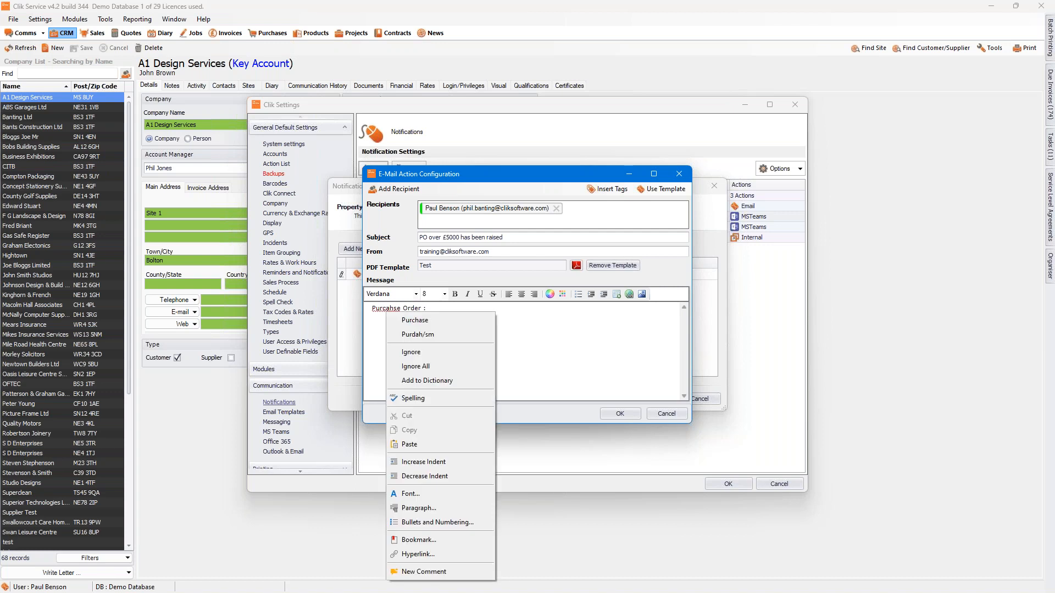
click(415, 319)
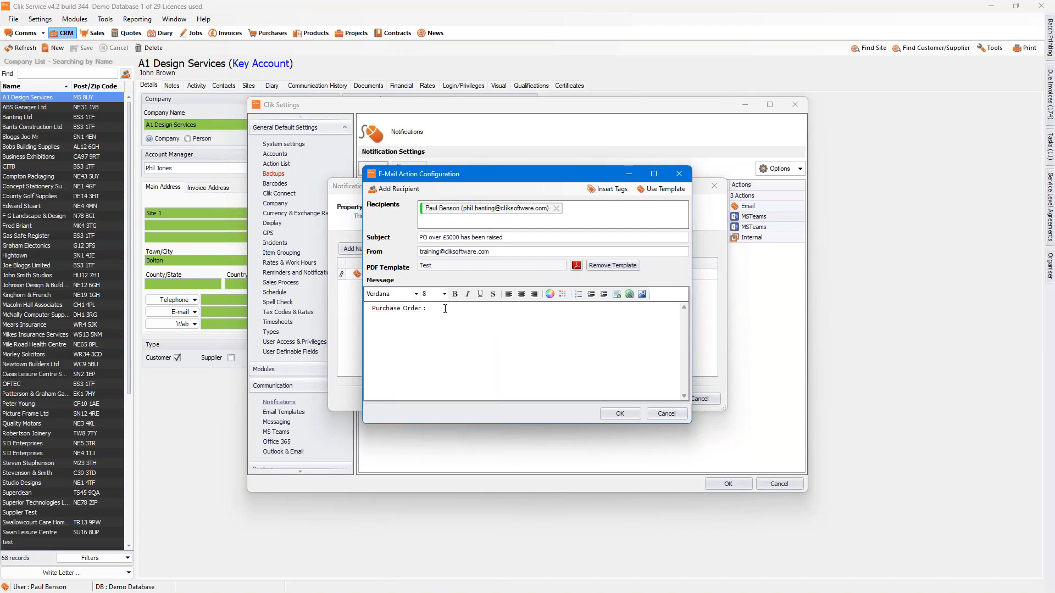
Step: Insert the Purchase Order No tag from the number fields after "Purchase Order :" in the e-mail message
click(601, 190)
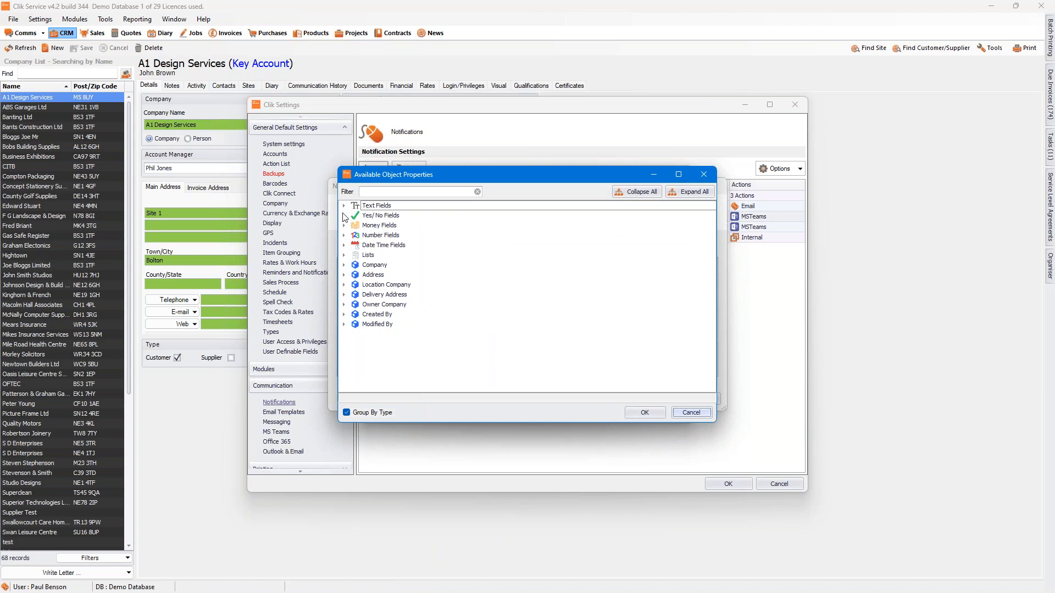
click(344, 235)
click(391, 245)
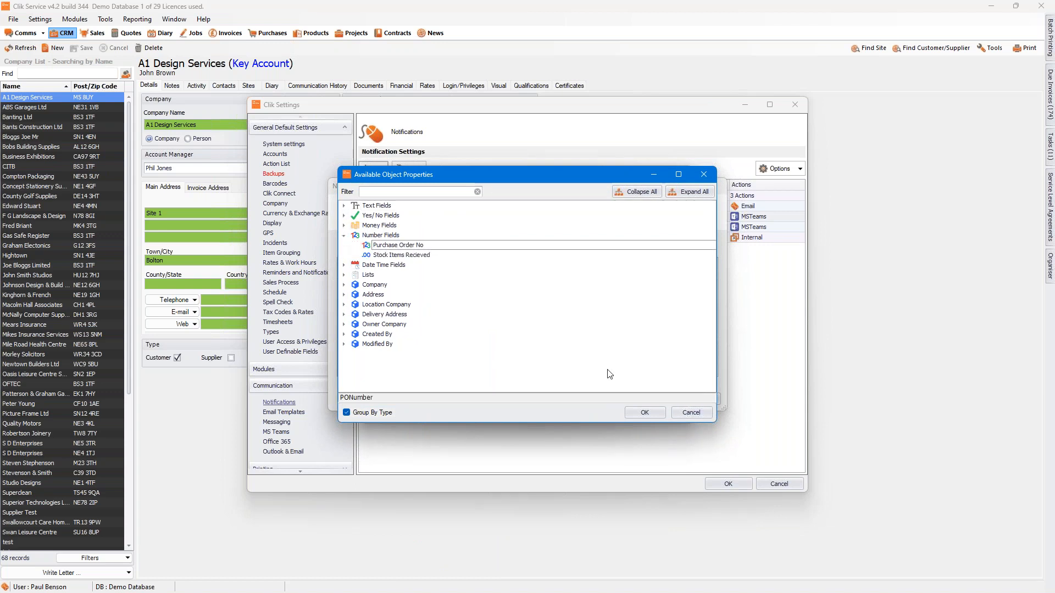
click(644, 412)
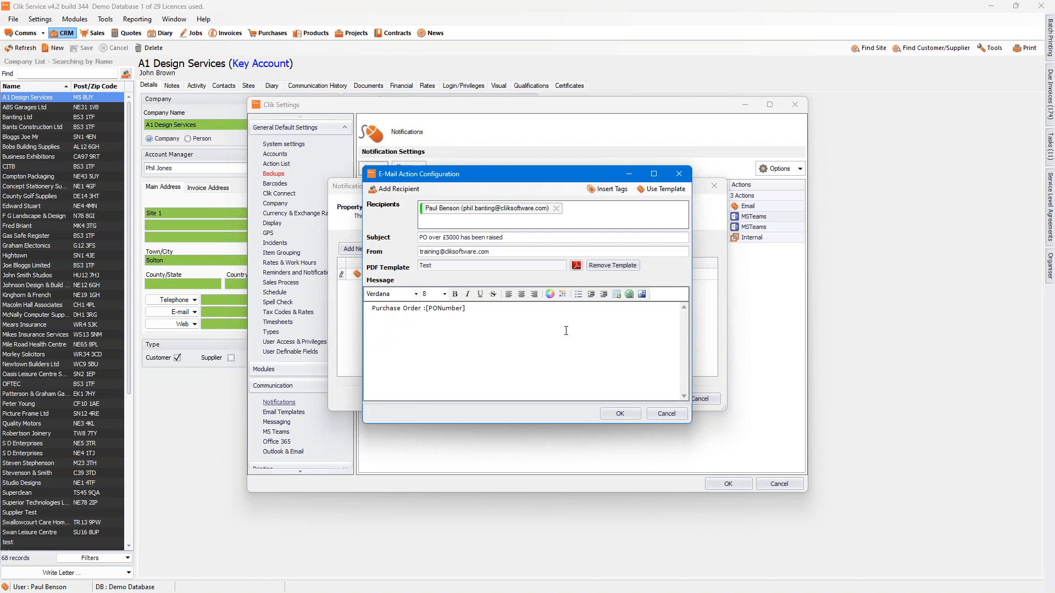
Step: Complete the message with "needs to be signed off as over £5000" after the tag and accept the e-mail configuration
text(needs to be signed off as)
key(BackSpace)
key(BackSpace)
text(as over £5000)
click(620, 413)
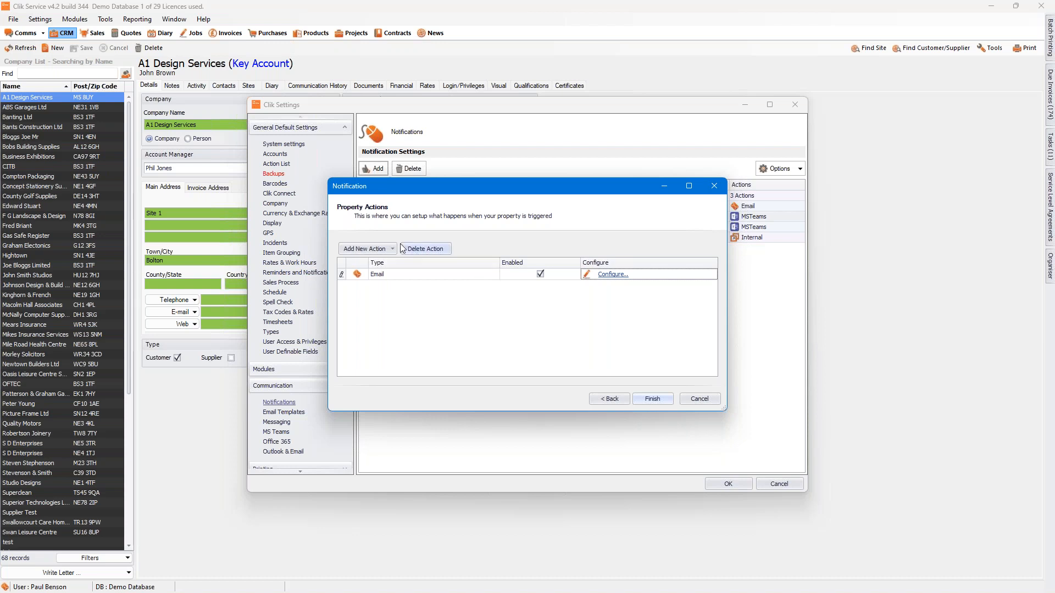
Step: Finish the purchase order notification with e-mail as its only action
click(392, 248)
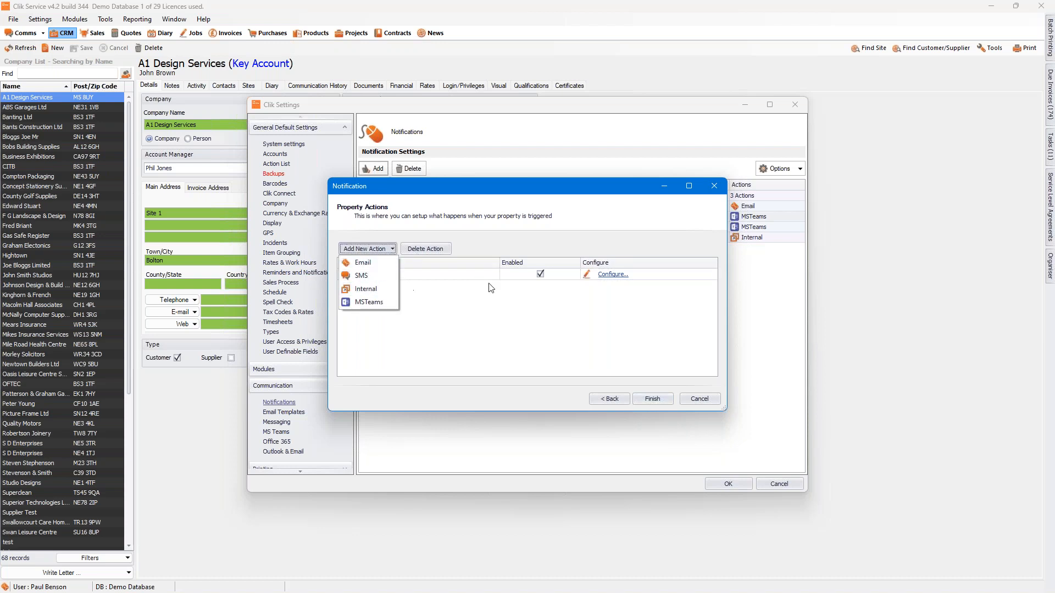
click(523, 299)
click(523, 299)
click(657, 398)
click(447, 248)
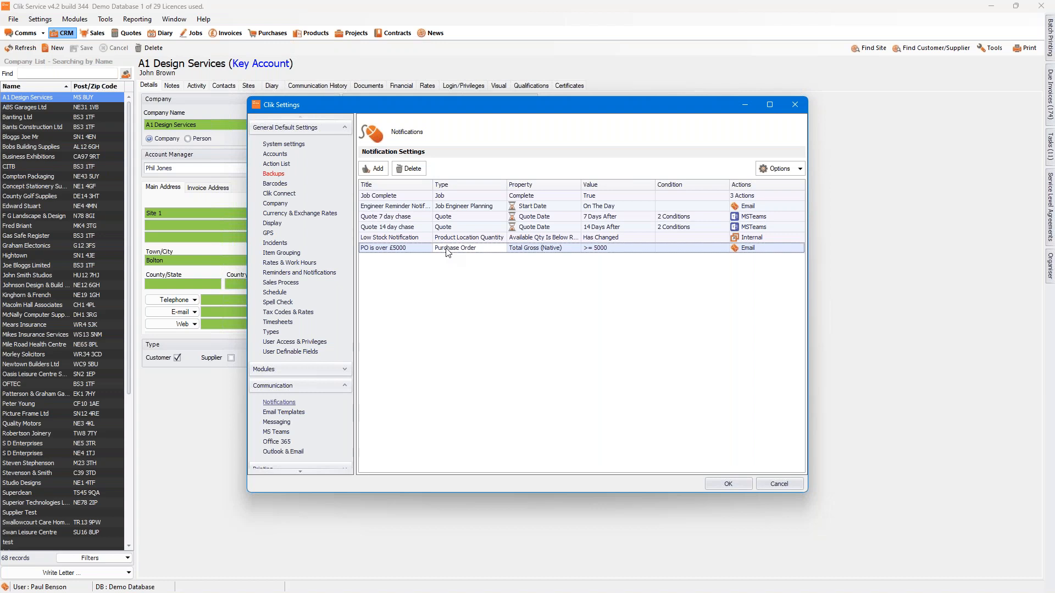
Step: Start a new notification on the Job module with the title "Job Status Change"
click(371, 168)
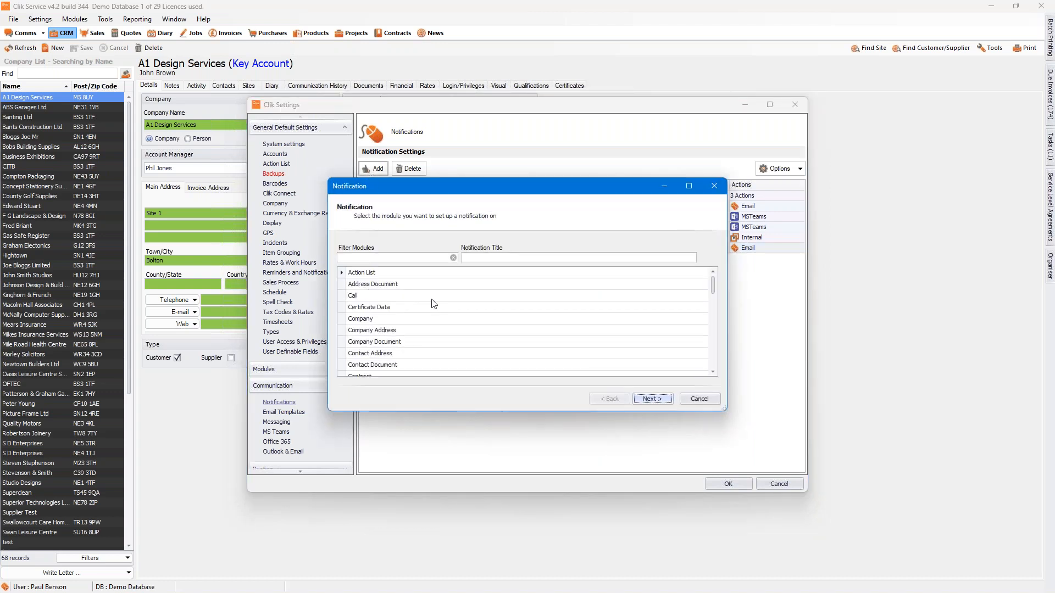
click(406, 257)
text(Job)
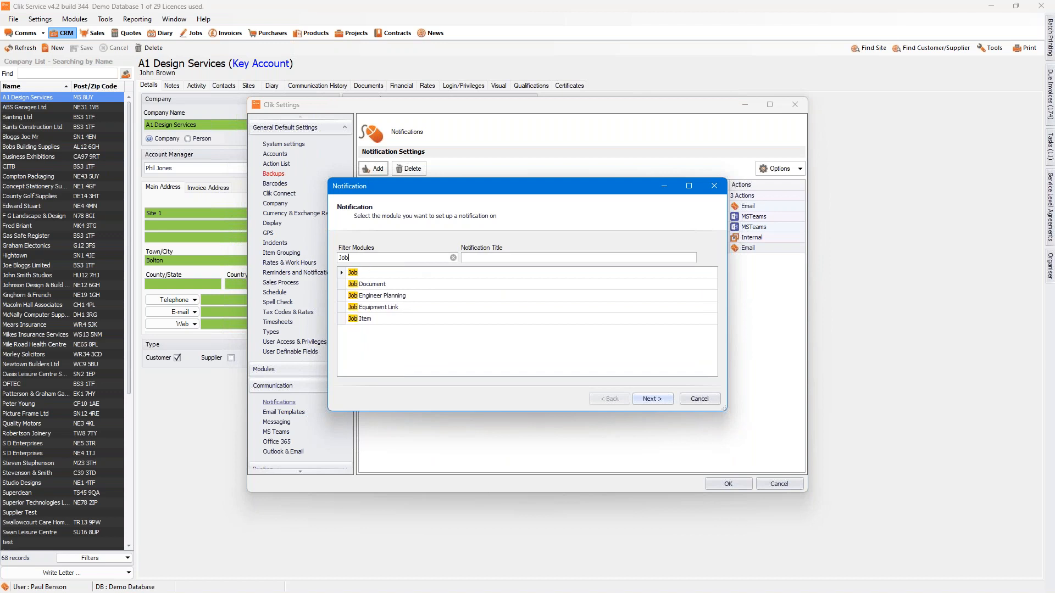
click(478, 258)
text(Job Status Change)
click(651, 398)
Step: Set the trigger property to the Status lookup field with Has Changed and proceed to the property actions
click(406, 258)
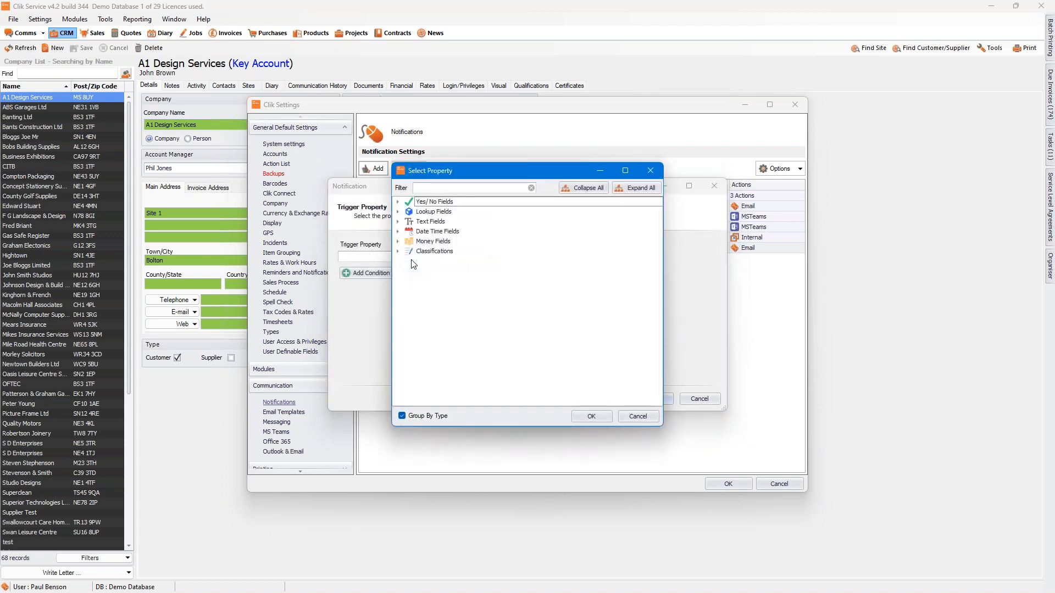
click(397, 212)
click(434, 252)
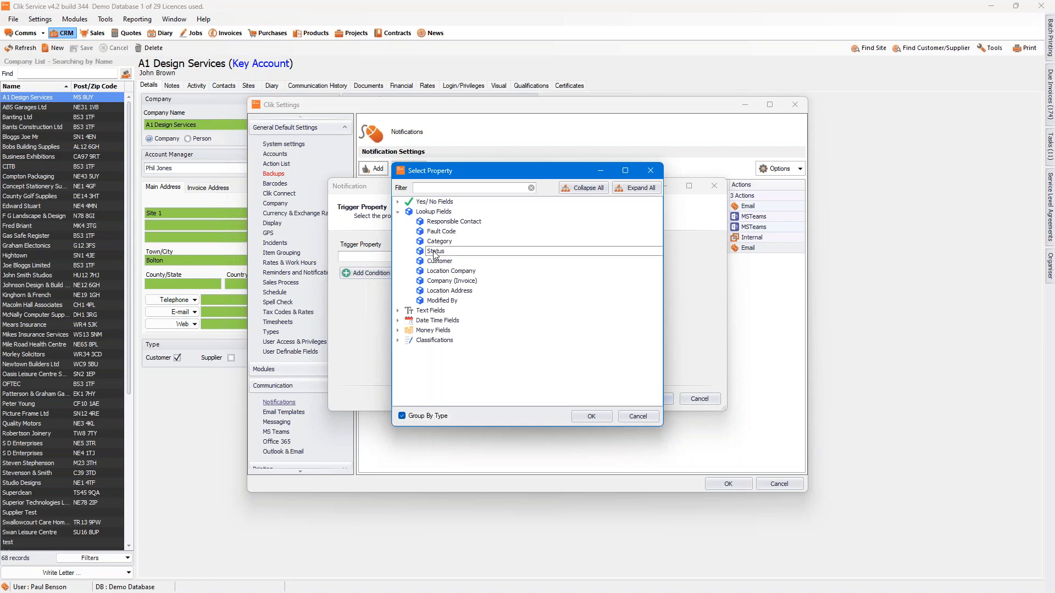
click(592, 417)
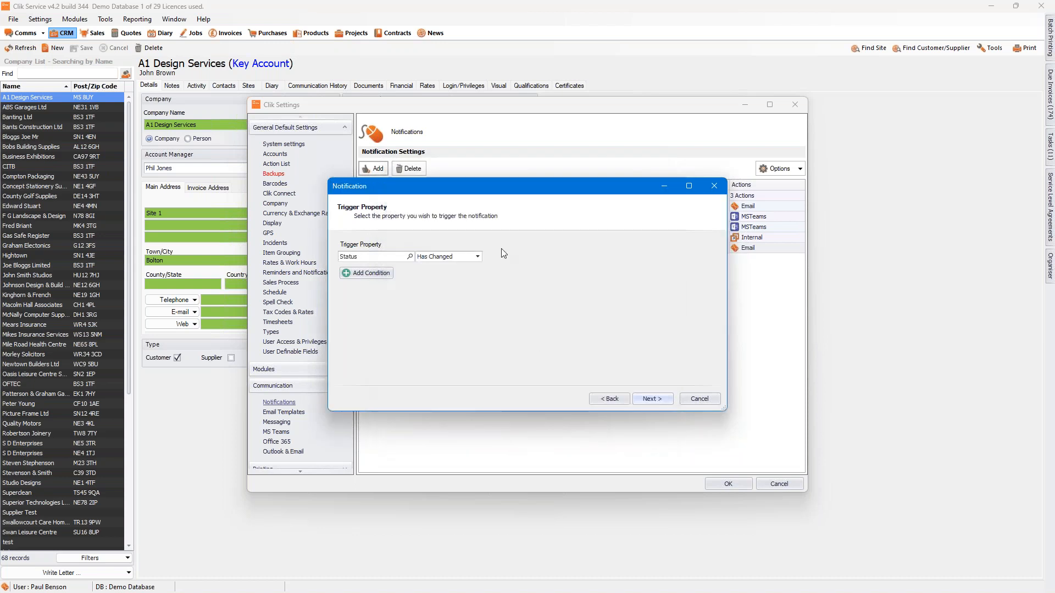
click(655, 397)
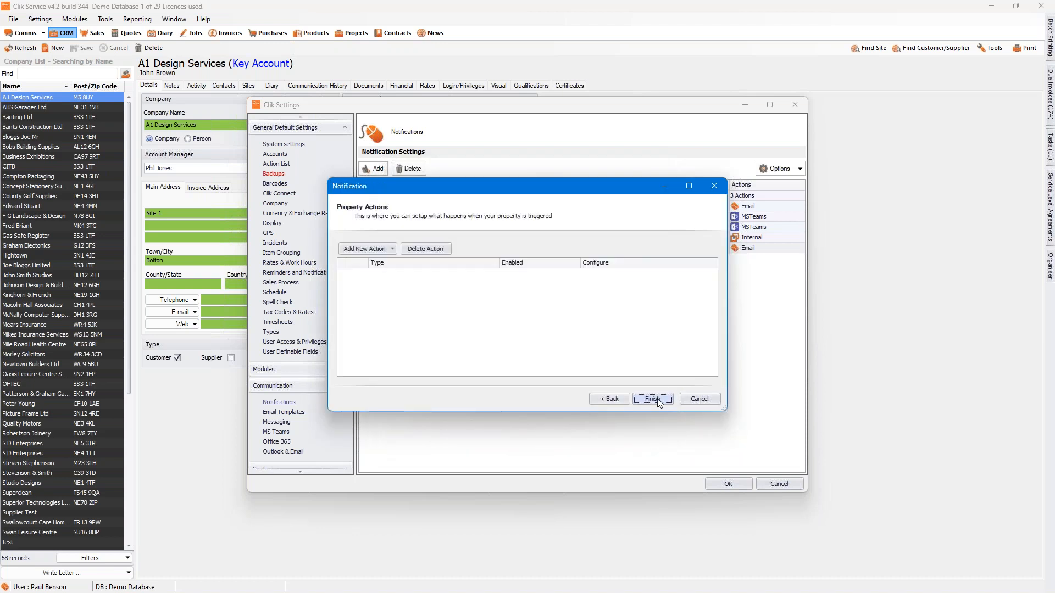
Step: Add an e-mail action to the job status notification and open its configuration
click(376, 249)
click(374, 263)
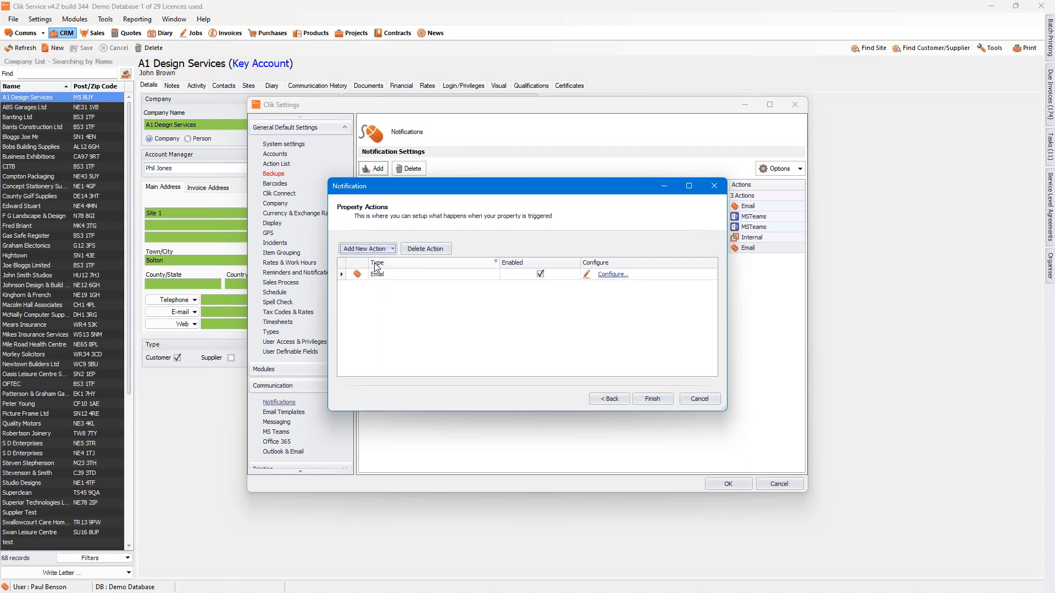
click(613, 275)
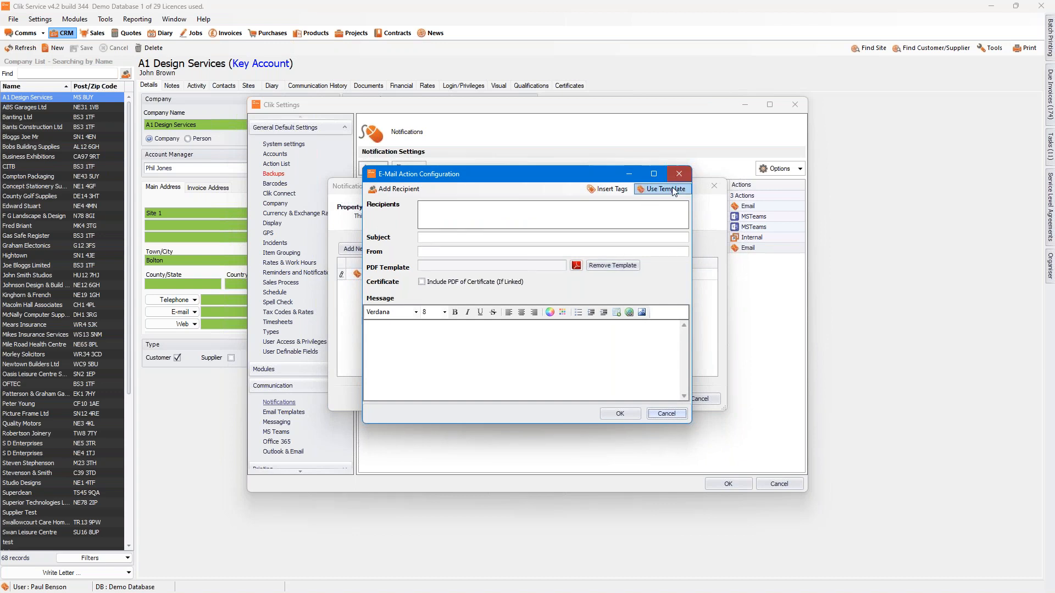
Step: Fill the e-mail from the Job Completed e-mail template and attach the Test template as its PDF
click(673, 191)
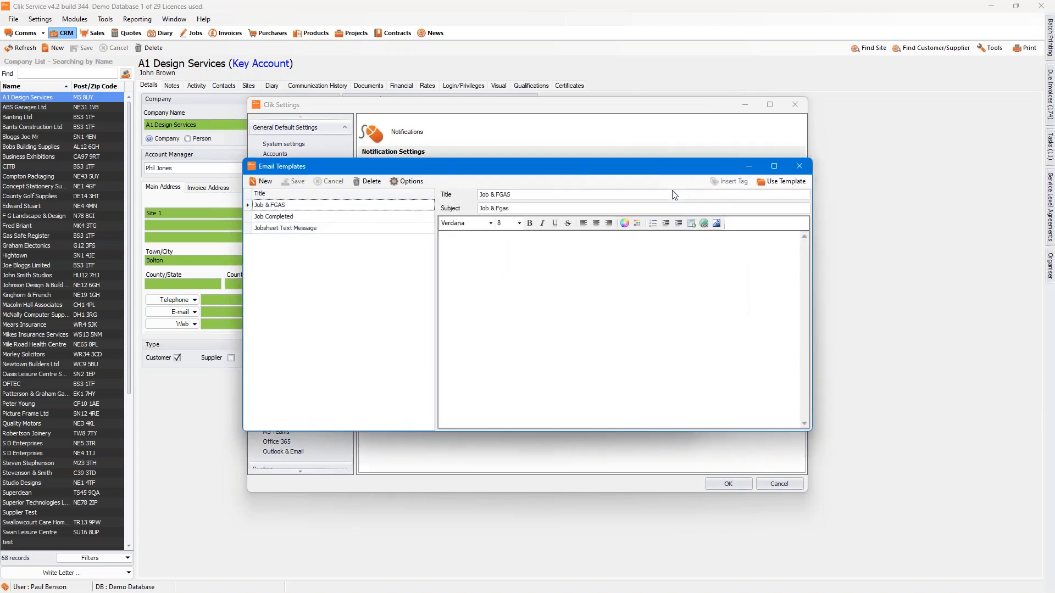
click(354, 218)
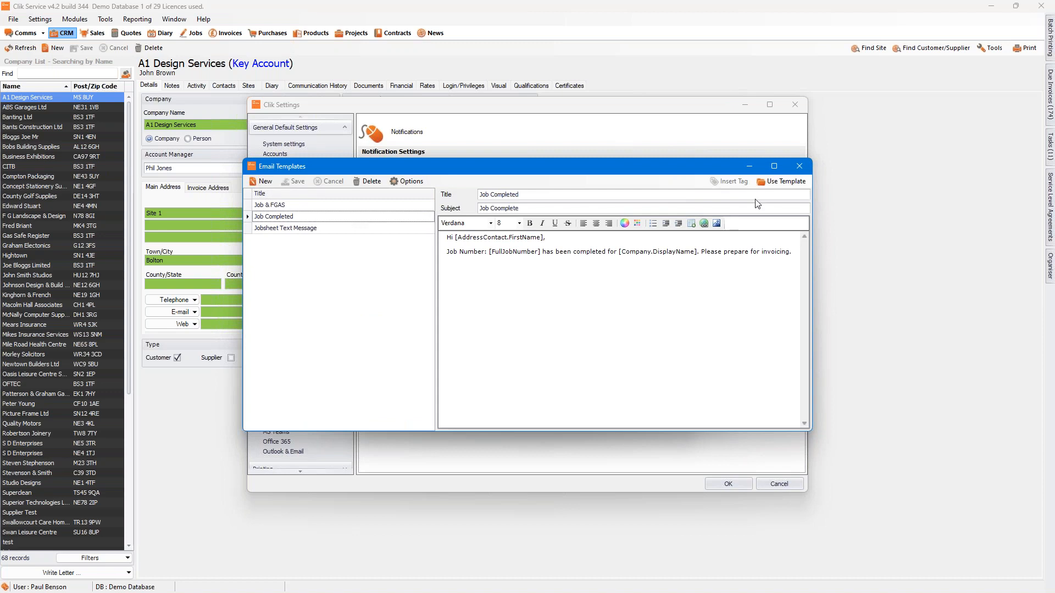
click(795, 182)
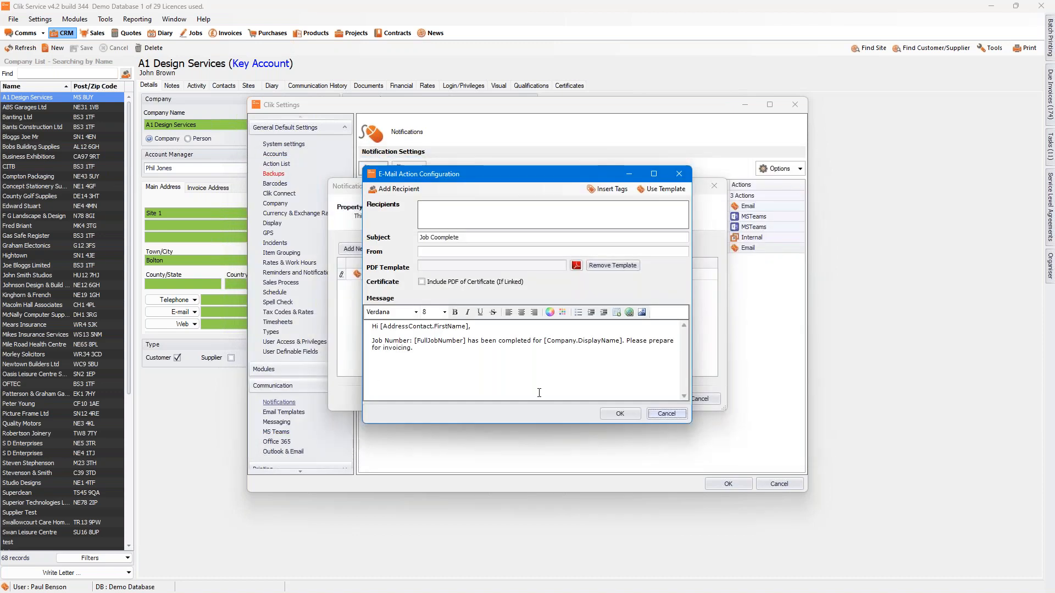
click(575, 266)
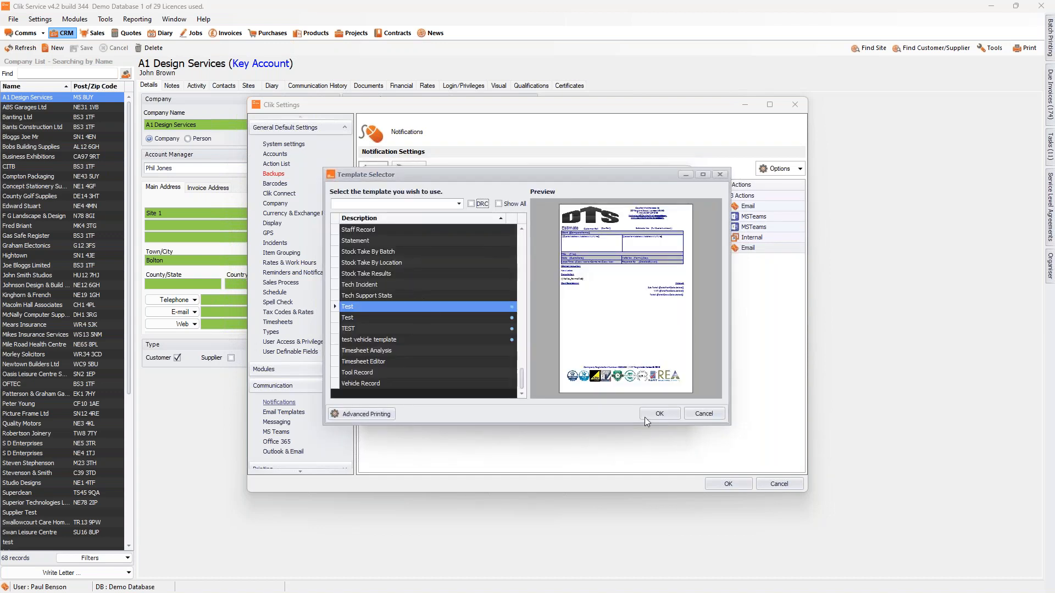
click(659, 417)
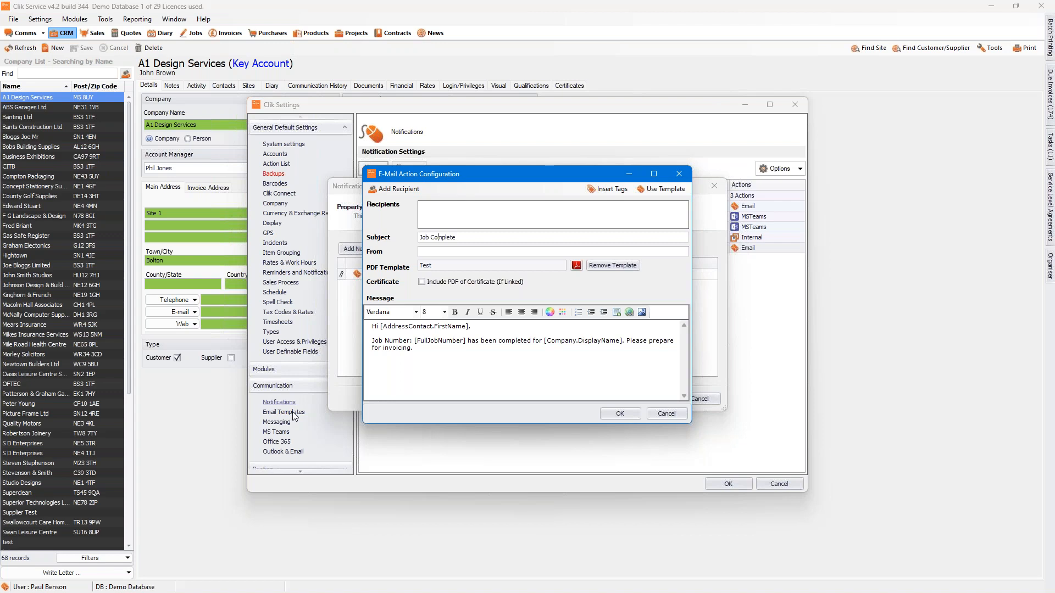
Step: Add the Job Contact (Access/Other) contact look-up as the e-mail's recipient and finish the notification
click(398, 191)
click(410, 209)
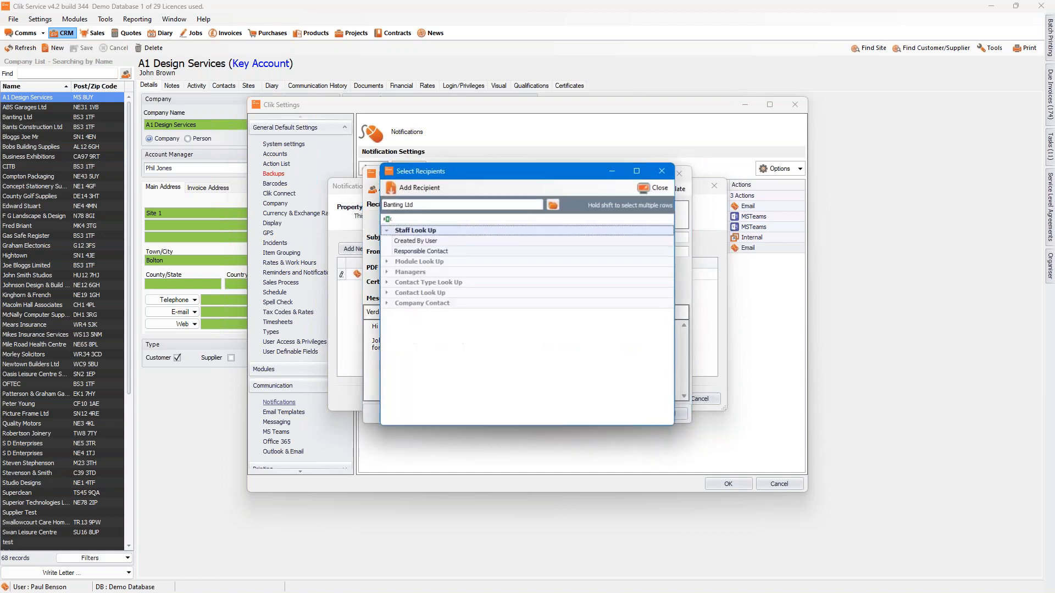
click(385, 293)
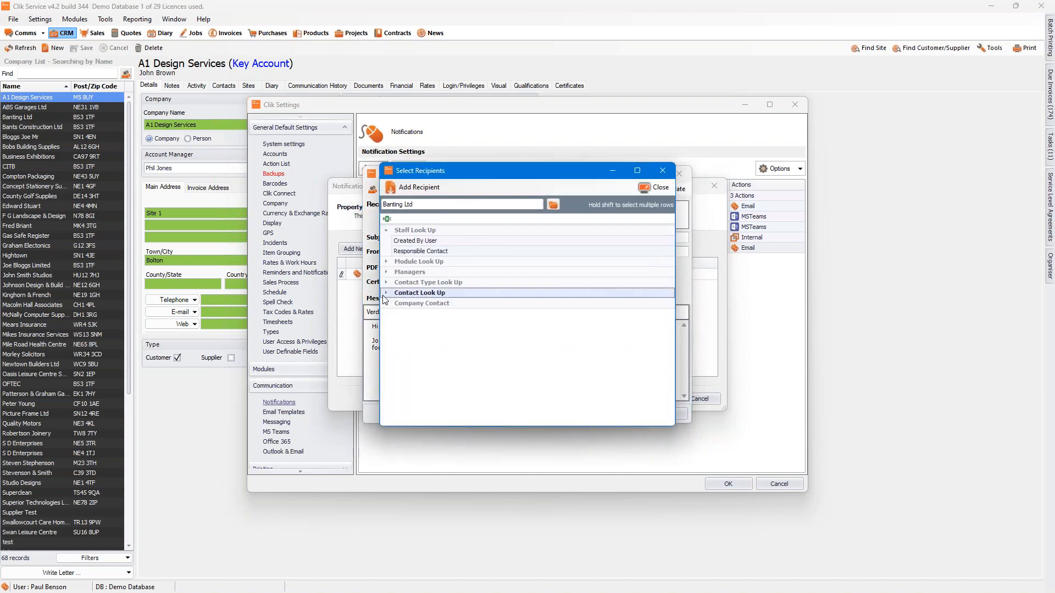
click(386, 293)
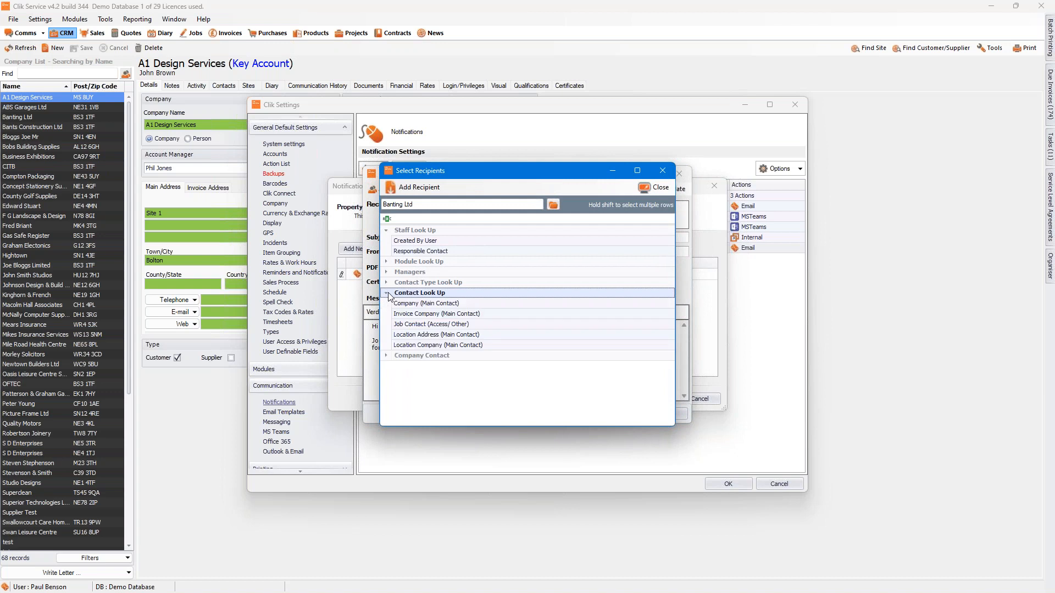
click(408, 328)
click(419, 190)
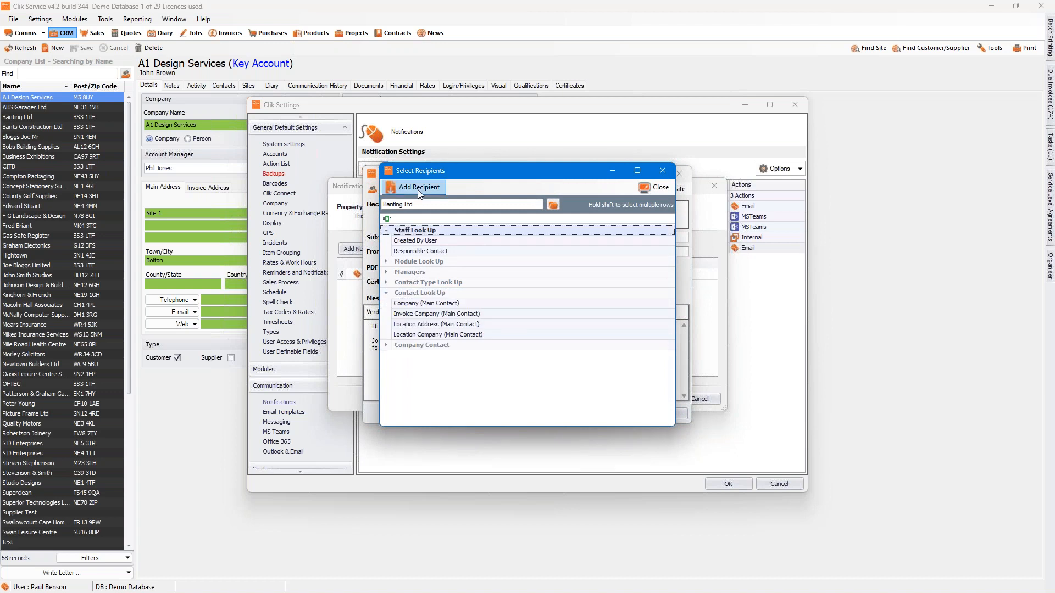
click(651, 187)
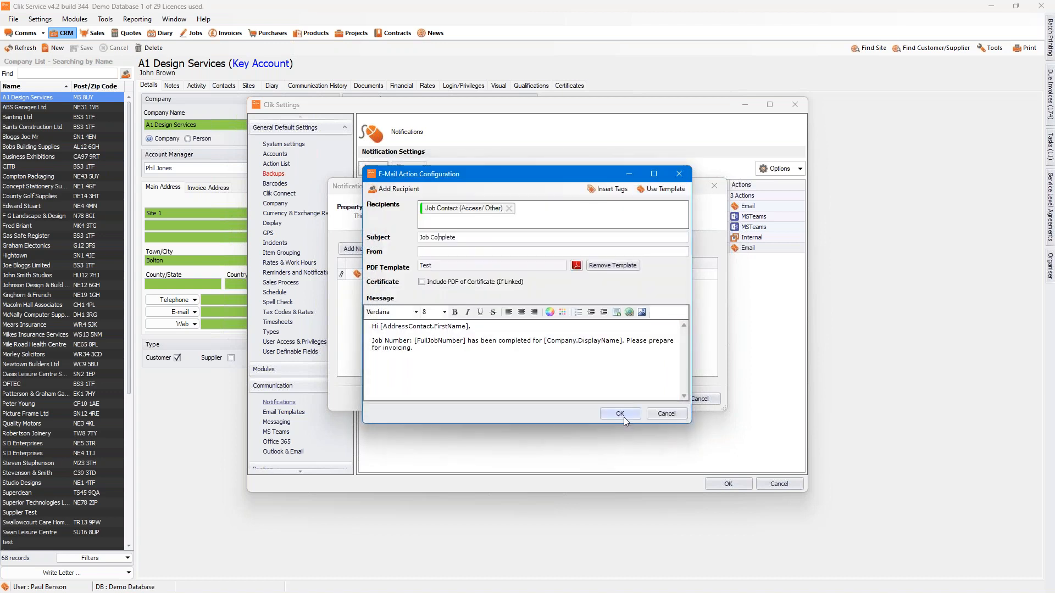
click(619, 414)
click(650, 399)
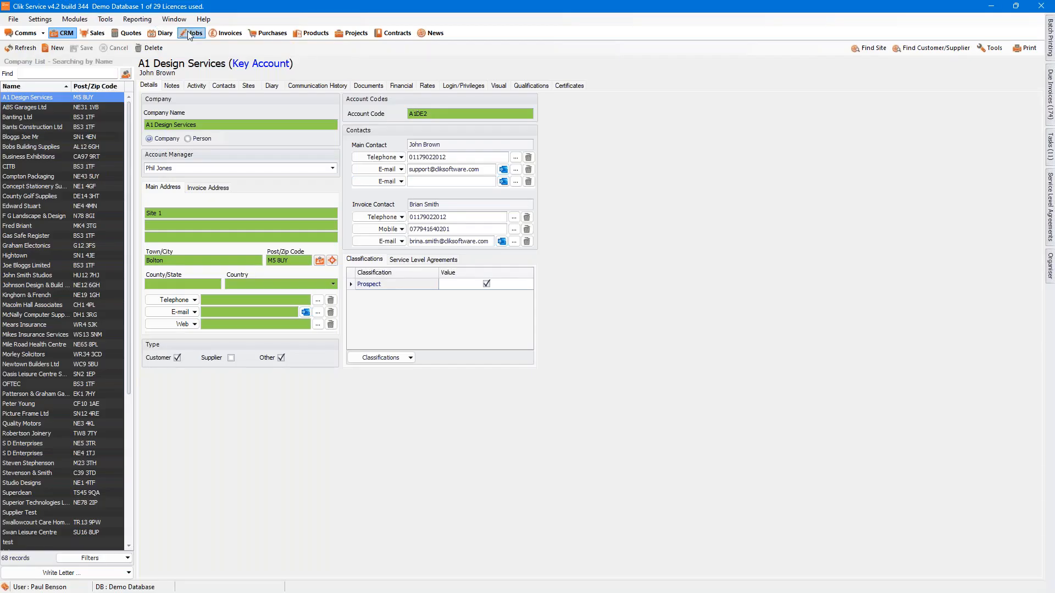
Step: In the A1 Design Services job sheet 994, enter "Work Done" as the actual work done and "Call" as the work to be done
click(190, 34)
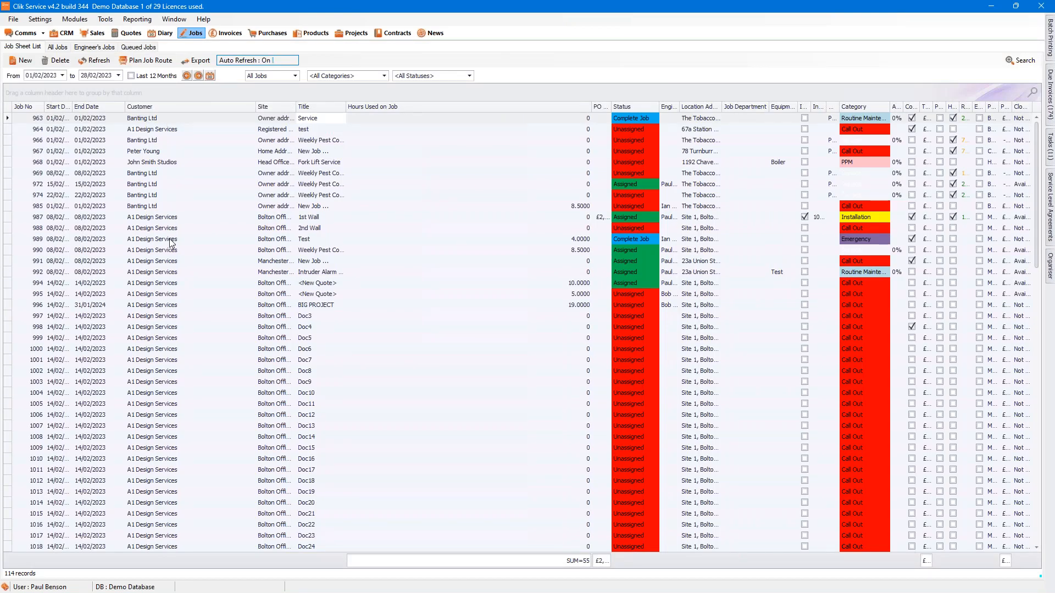
click(147, 284)
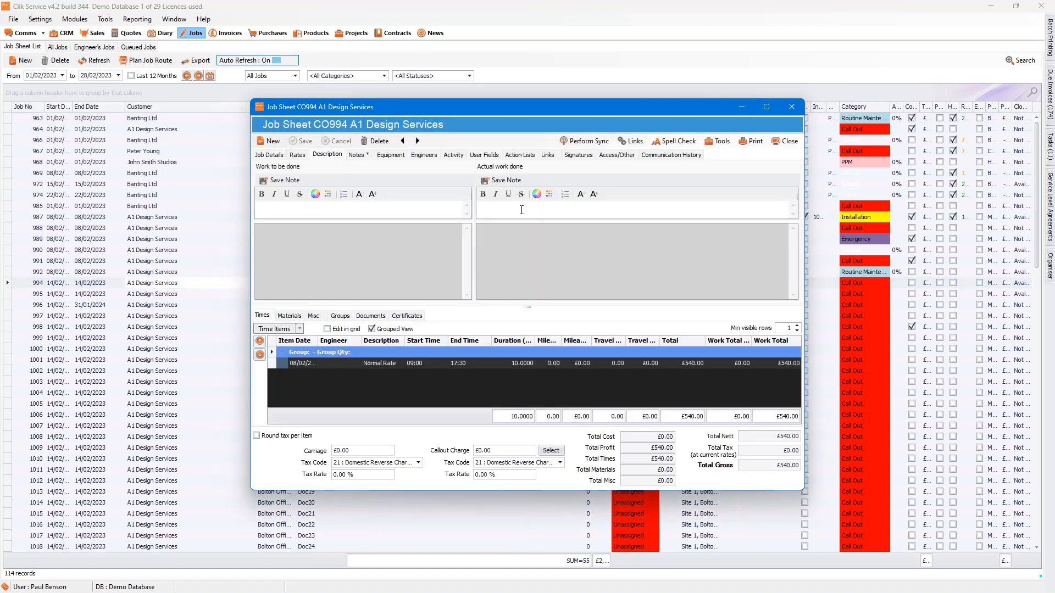
text(Work Done)
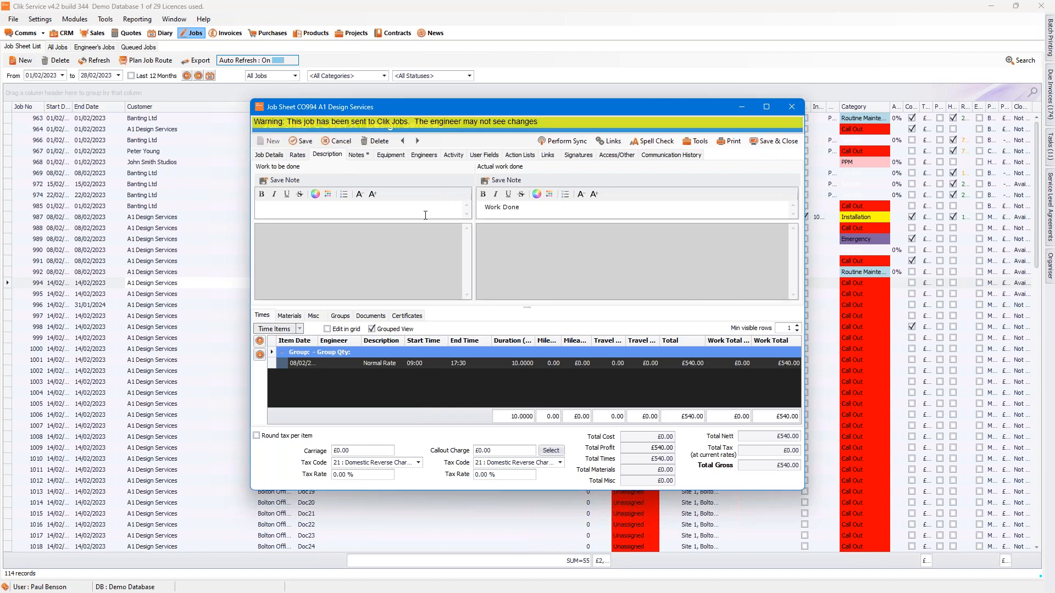
click(425, 215)
text(Call Out)
Step: Change the job's access contact to the second listed site contact and save the job sheet
click(614, 155)
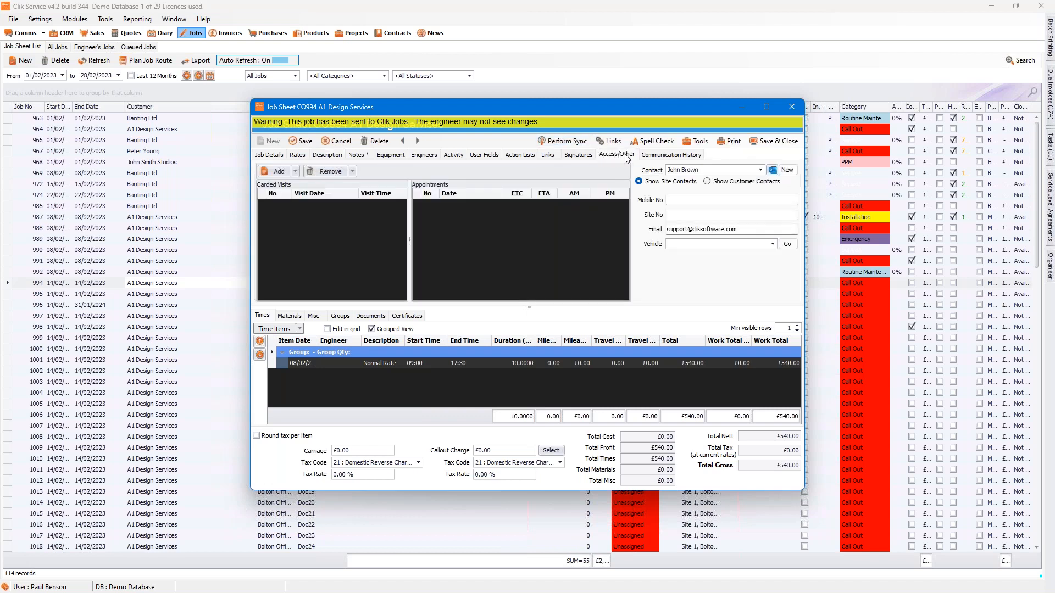
click(760, 170)
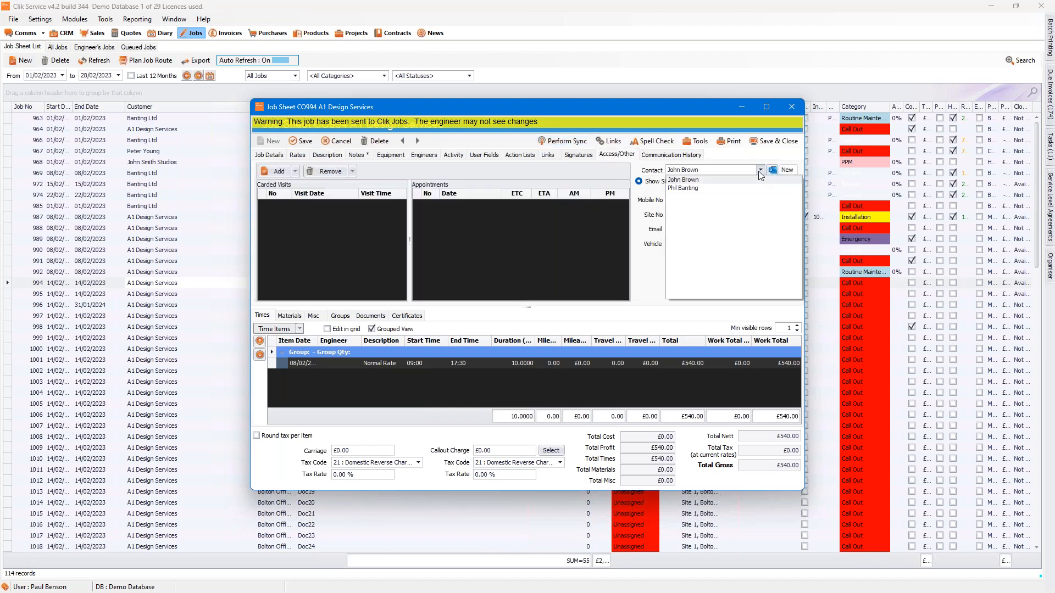
click(702, 189)
click(295, 142)
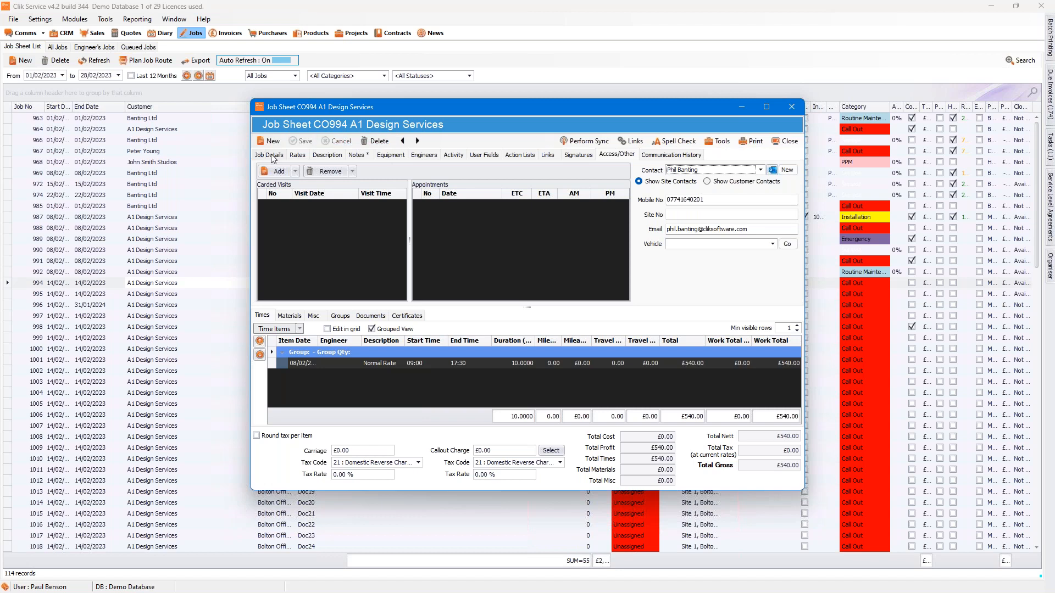
Step: Mark the job as complete in its job details and save the job sheet
click(269, 155)
click(661, 255)
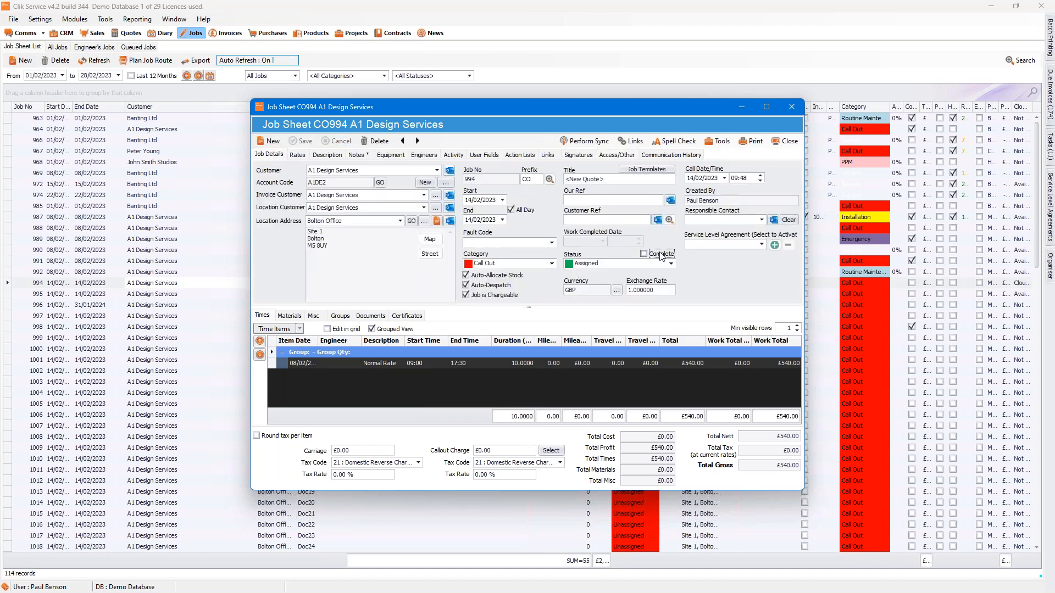
click(301, 141)
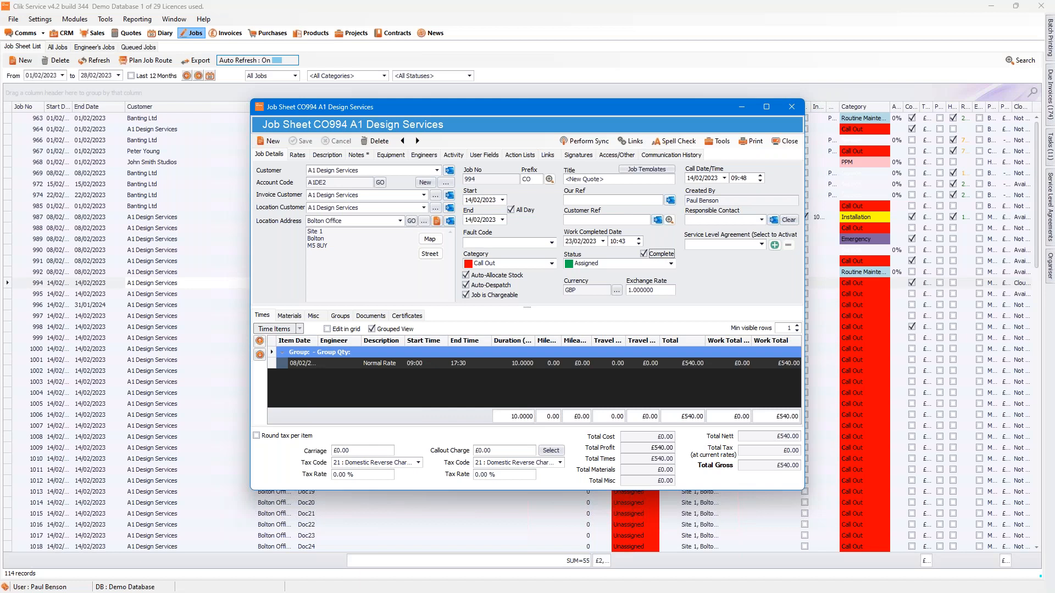
Step: Bring the main window with the job sheet list back on screen
key(alt+Tab)
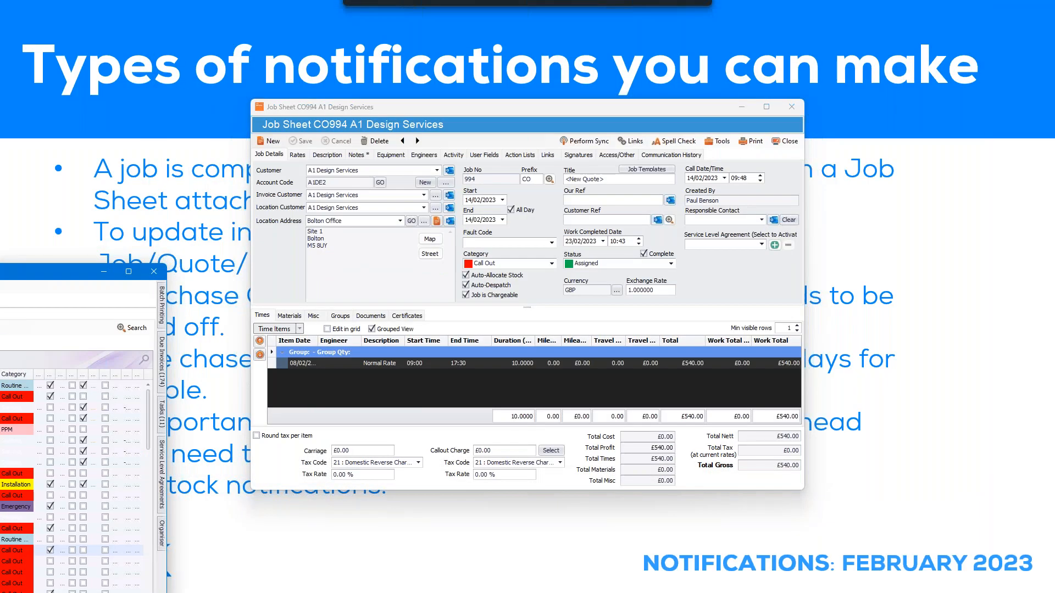
drag(598, 12, 543, 41)
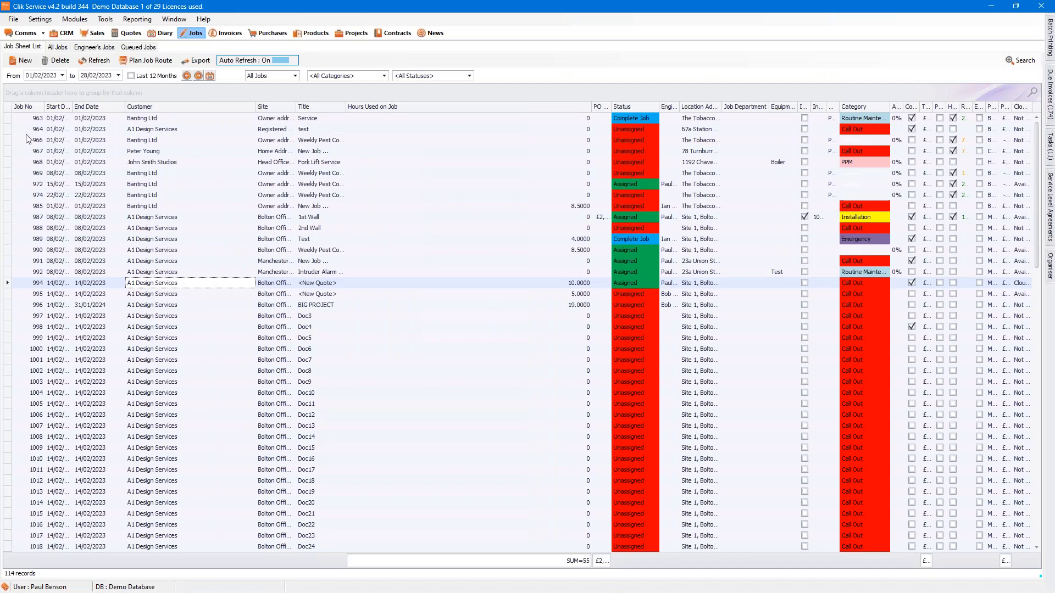
Step: Check the communication history of A1 Design Services job sheet 994 and close the job sheet
double_click(257, 284)
click(659, 155)
click(788, 141)
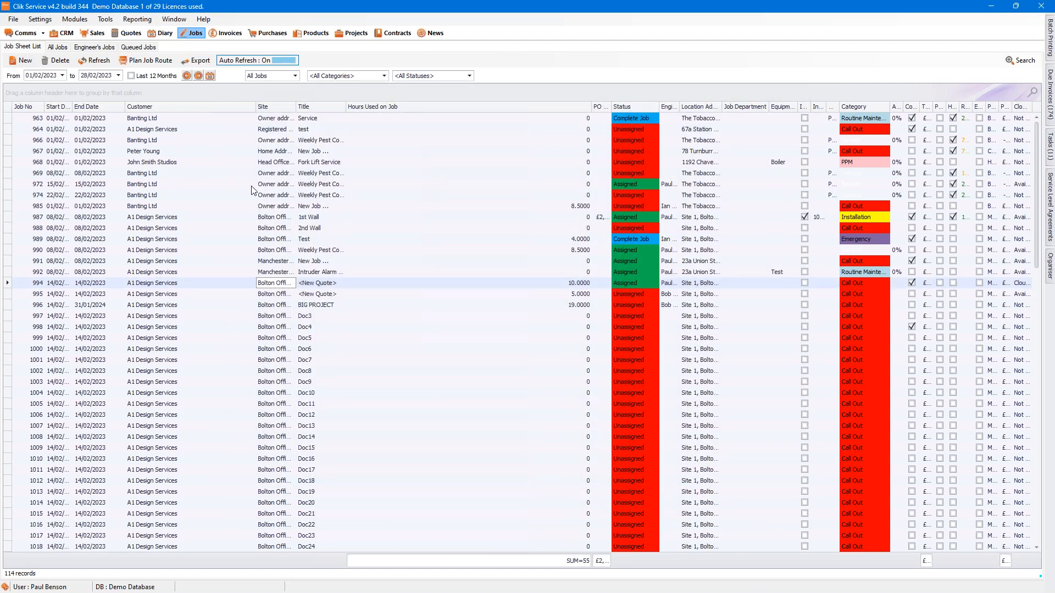
click(266, 285)
double_click(267, 284)
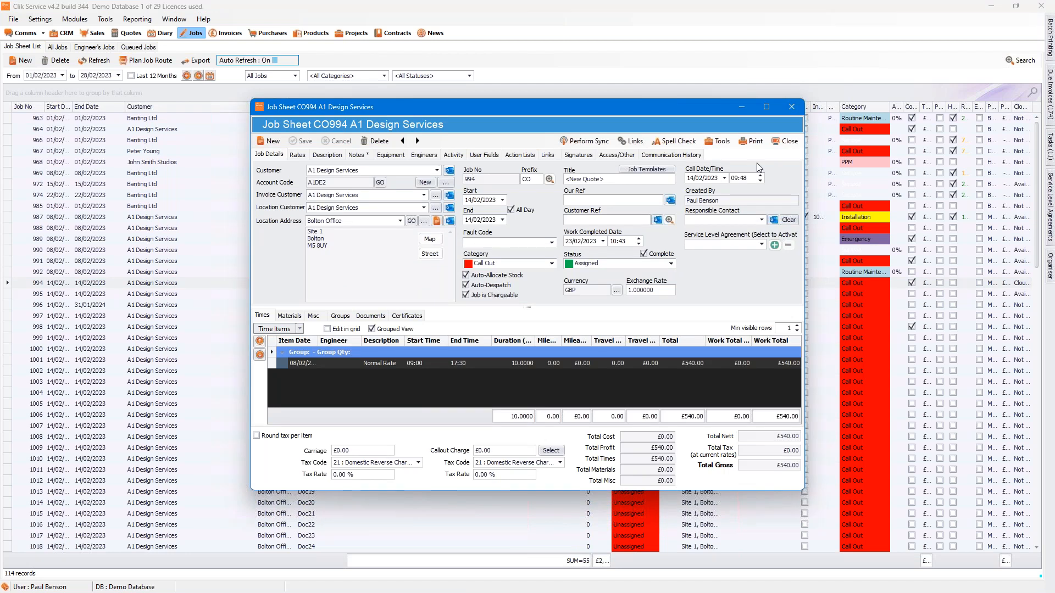
click(785, 142)
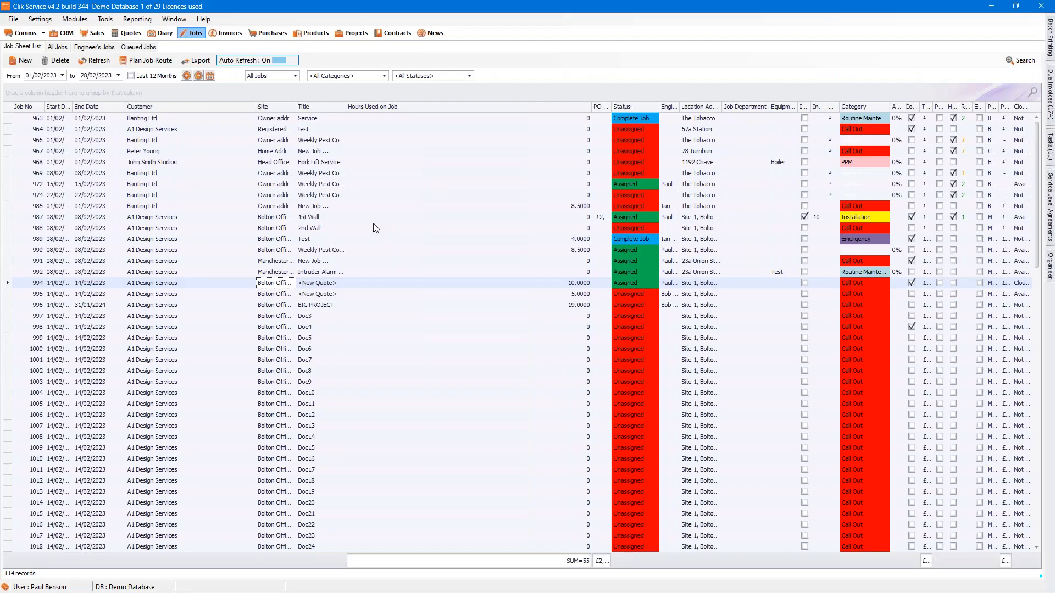
Step: Open the program settings to check them and close the settings window
click(40, 20)
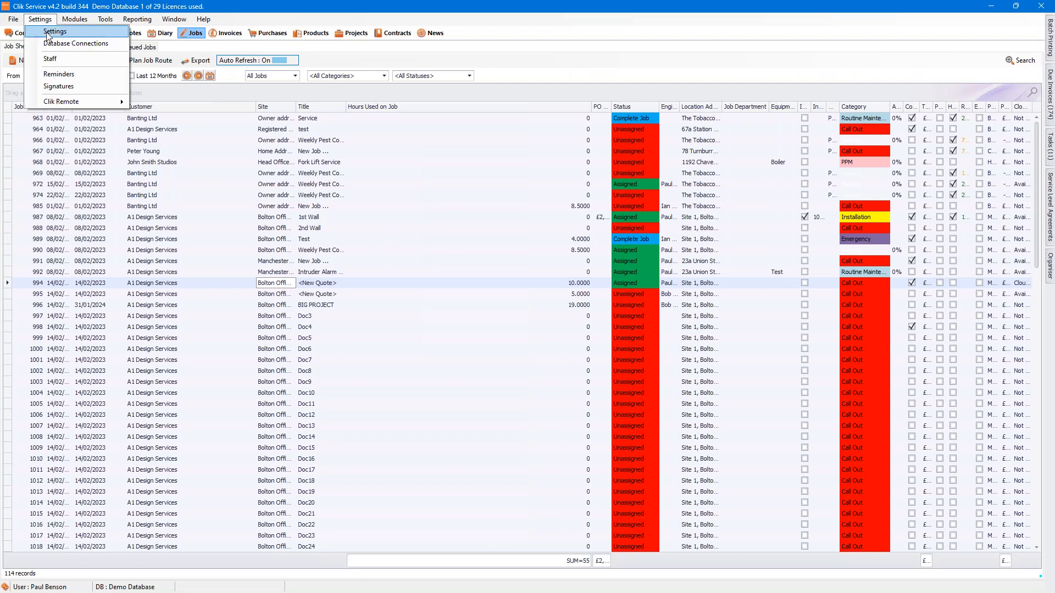
click(49, 31)
click(728, 484)
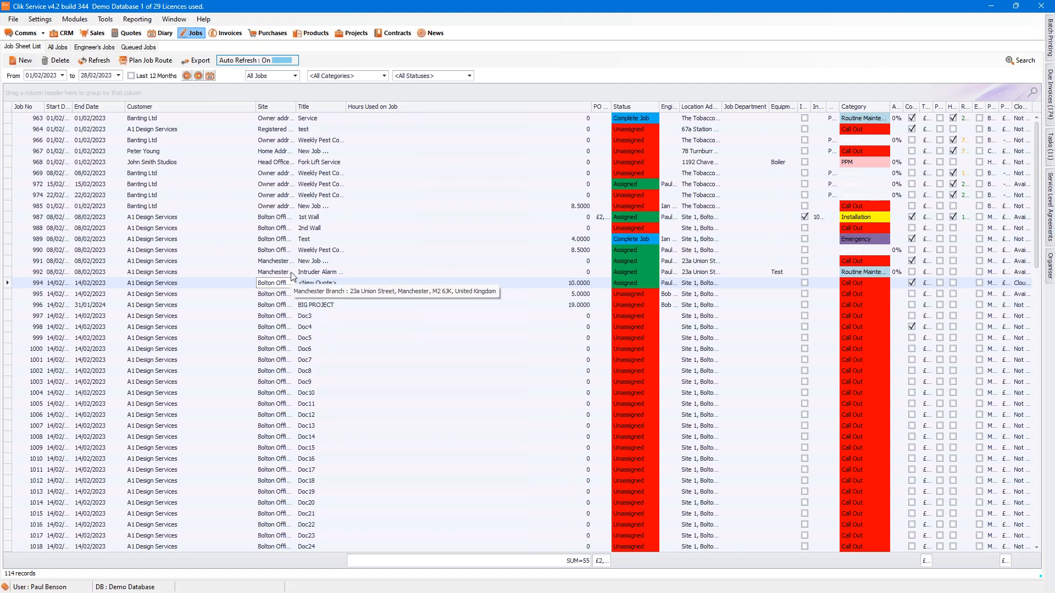
Step: Mark A1 Design Services job 995 as complete in its job details, save the job sheet and close it
click(275, 296)
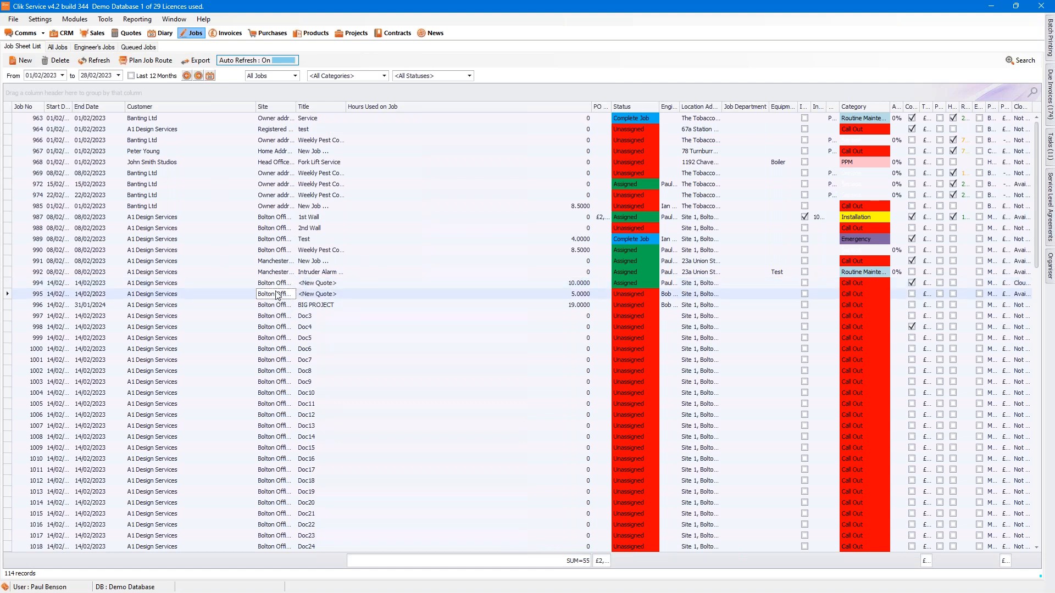
right_click(277, 295)
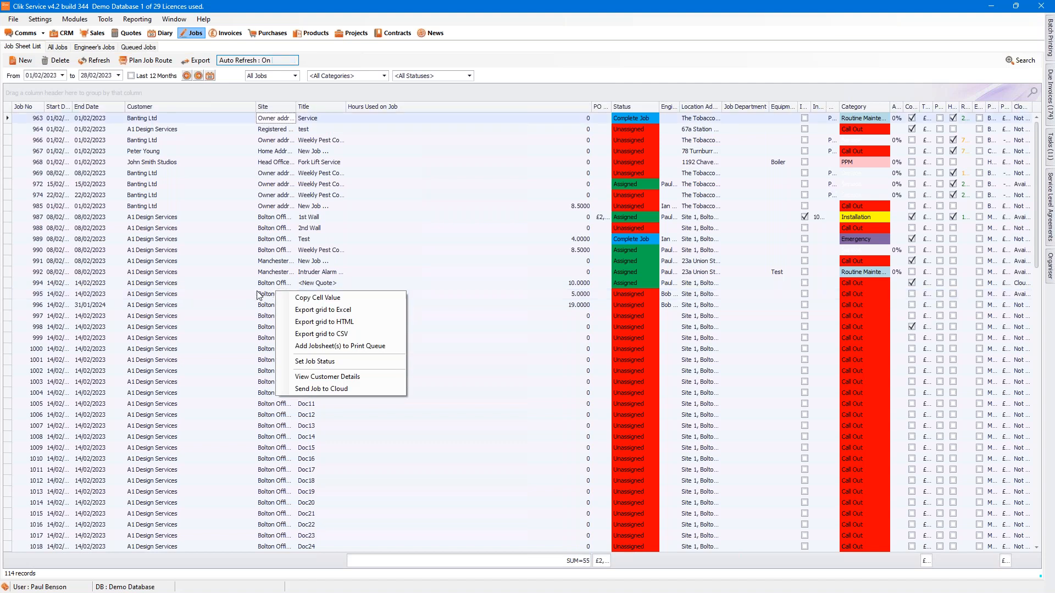
key(Escape)
double_click(277, 295)
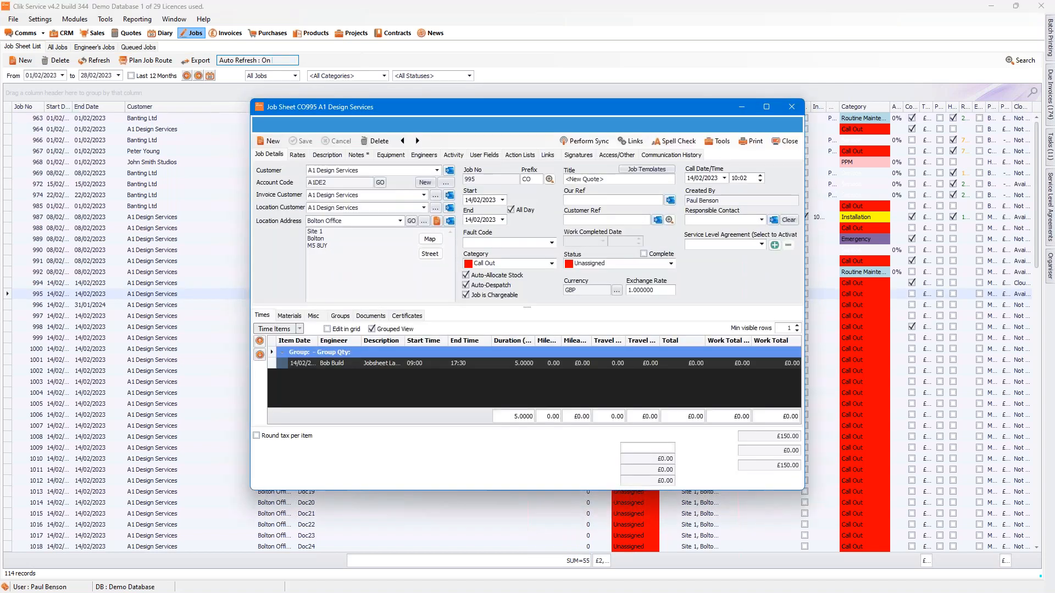
click(661, 254)
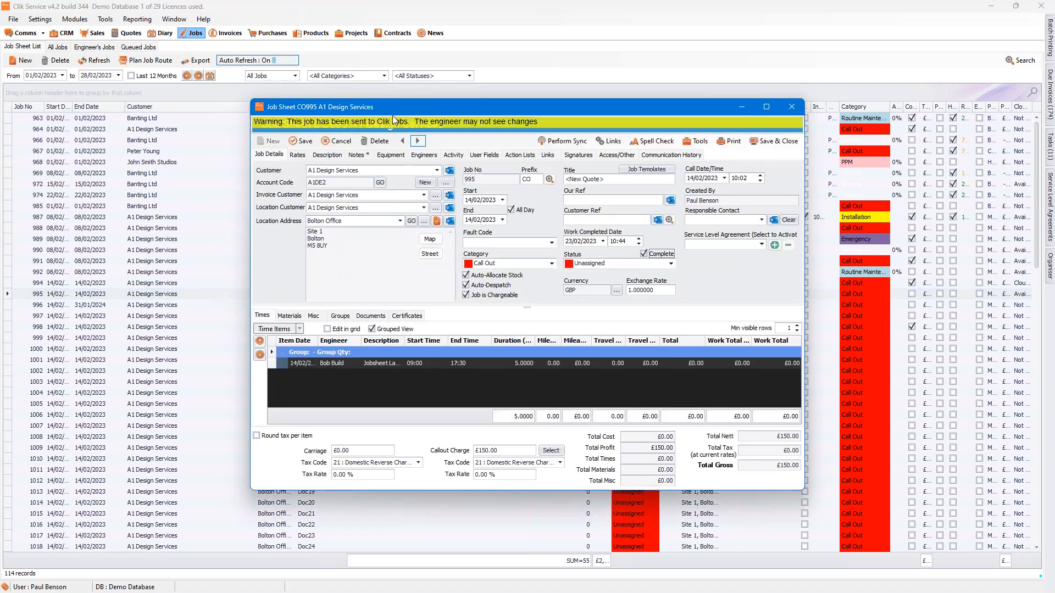
click(302, 142)
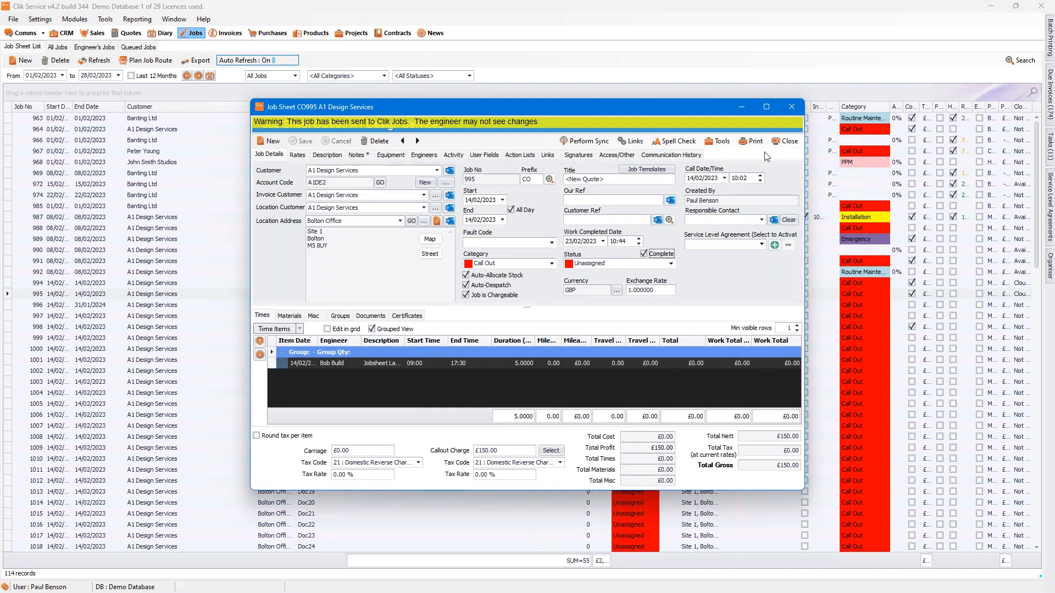
click(786, 142)
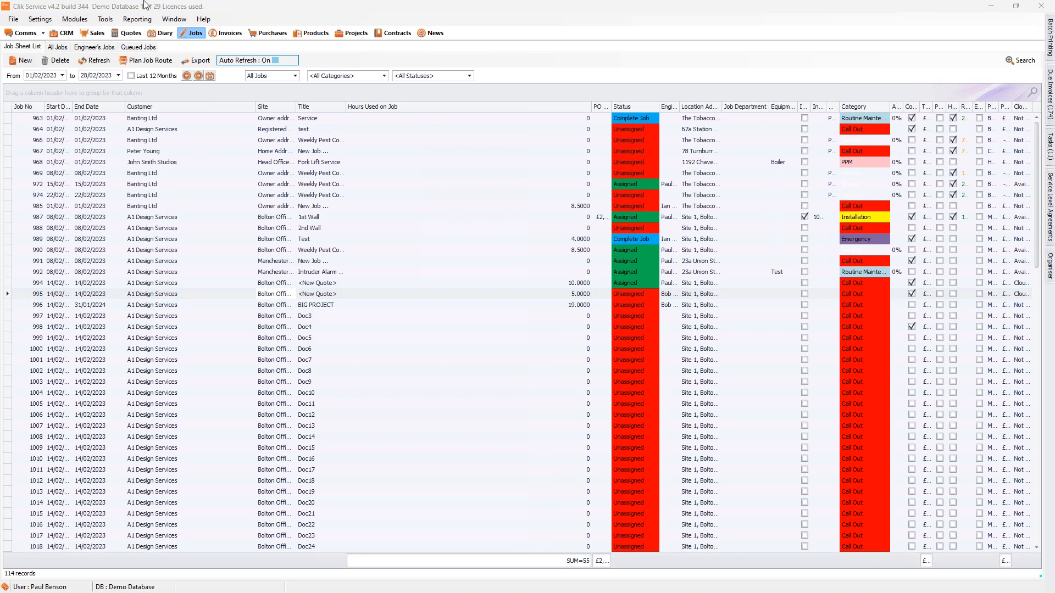
Step: Bring the completion message for job CO995 onto the main screen and look at its reminder options
click(40, 18)
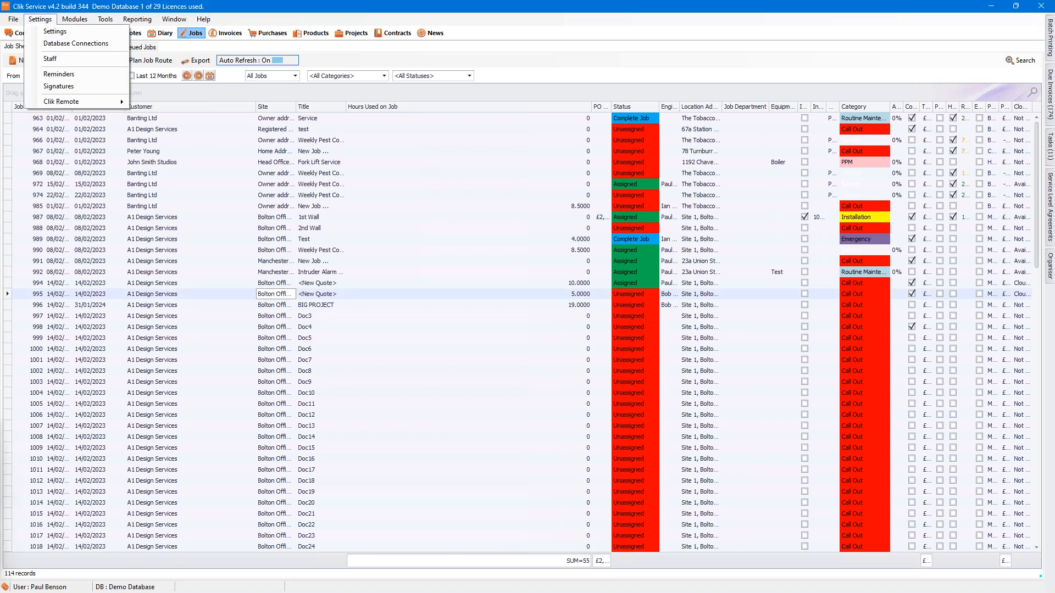
drag(0, 491, 590, 287)
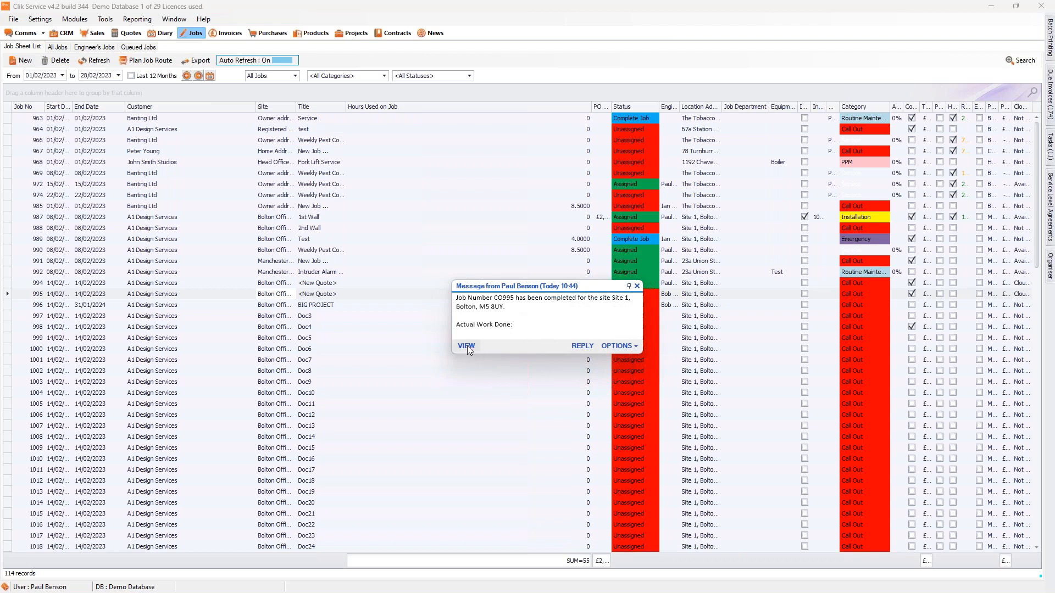
click(625, 345)
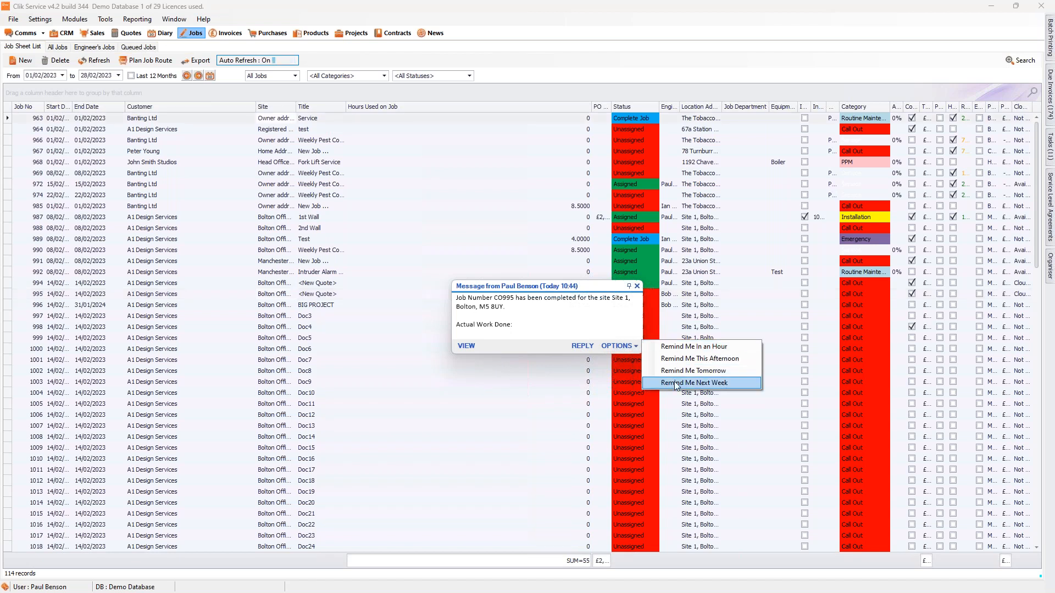
click(540, 329)
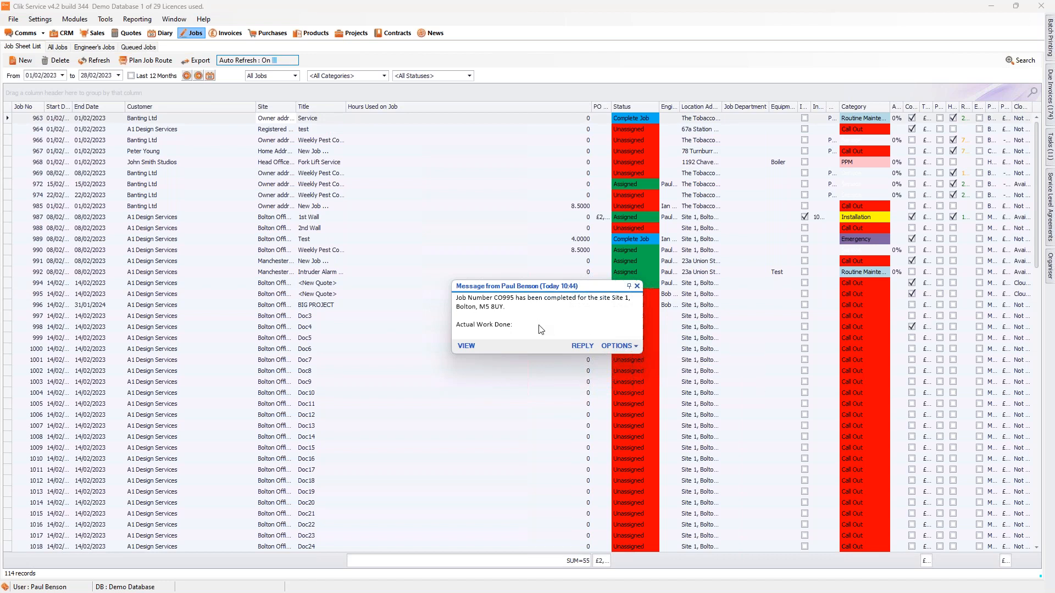
Step: View job sheet CO995 from the completion message, and close both the job sheet and the message
click(466, 346)
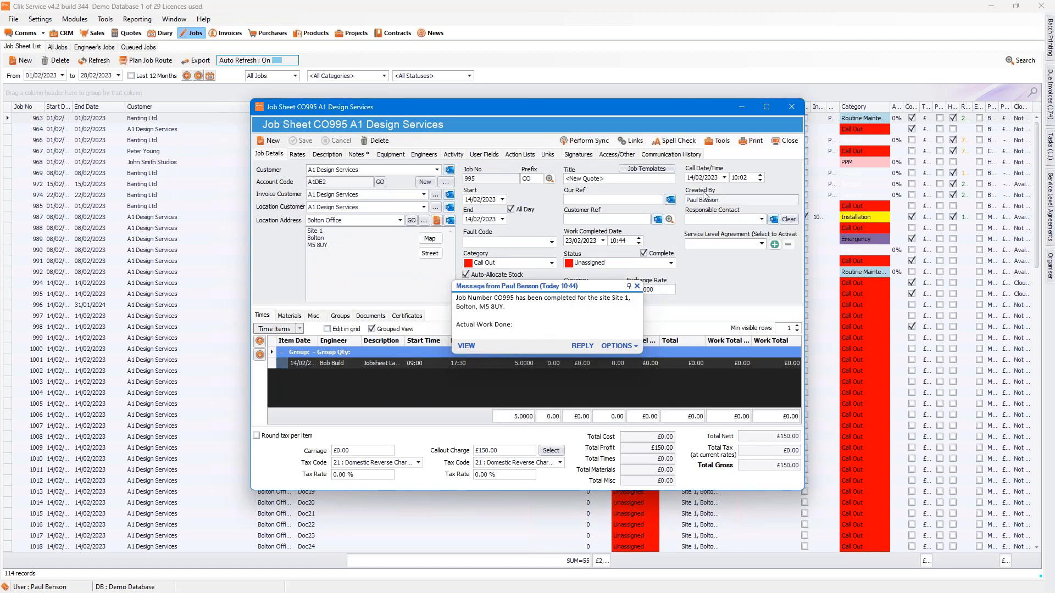
click(788, 141)
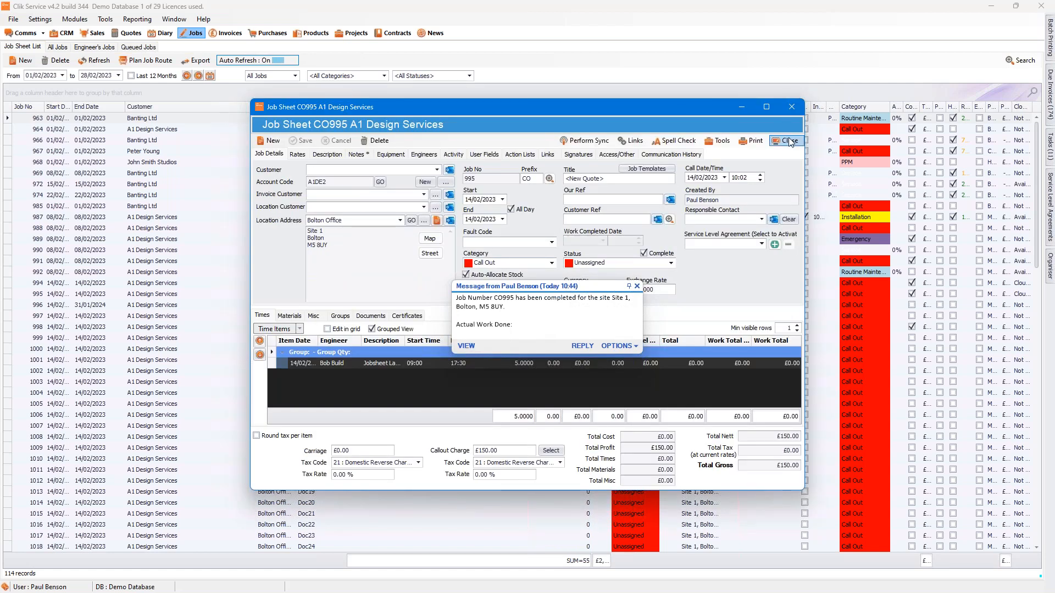
click(637, 286)
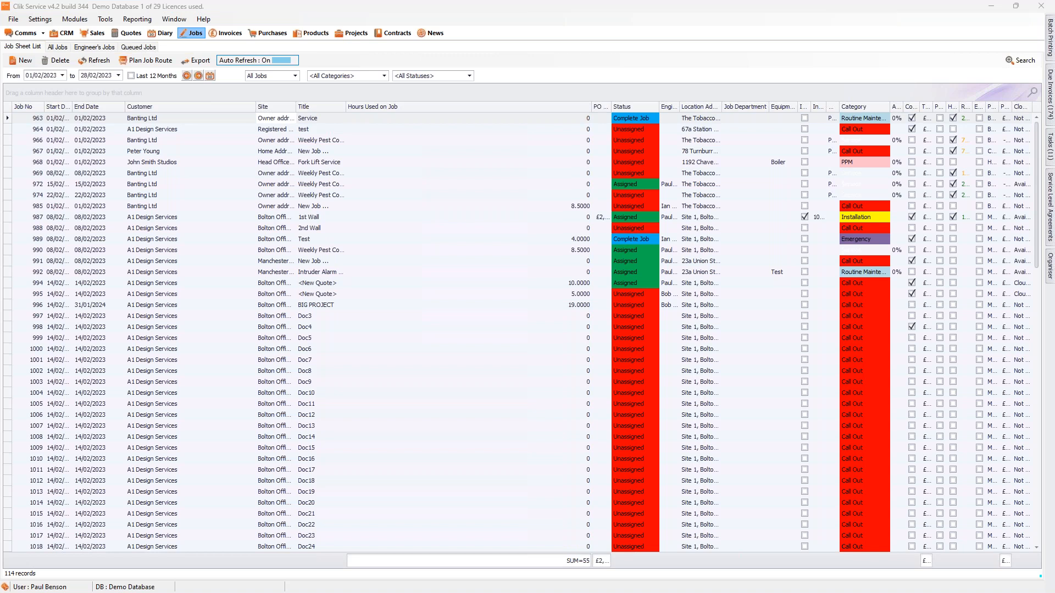
Step: Bring the Outlook e-mail about Banting Ltd's completed job SV963 onto the main screen to examine it
drag(0, 39, 476, 102)
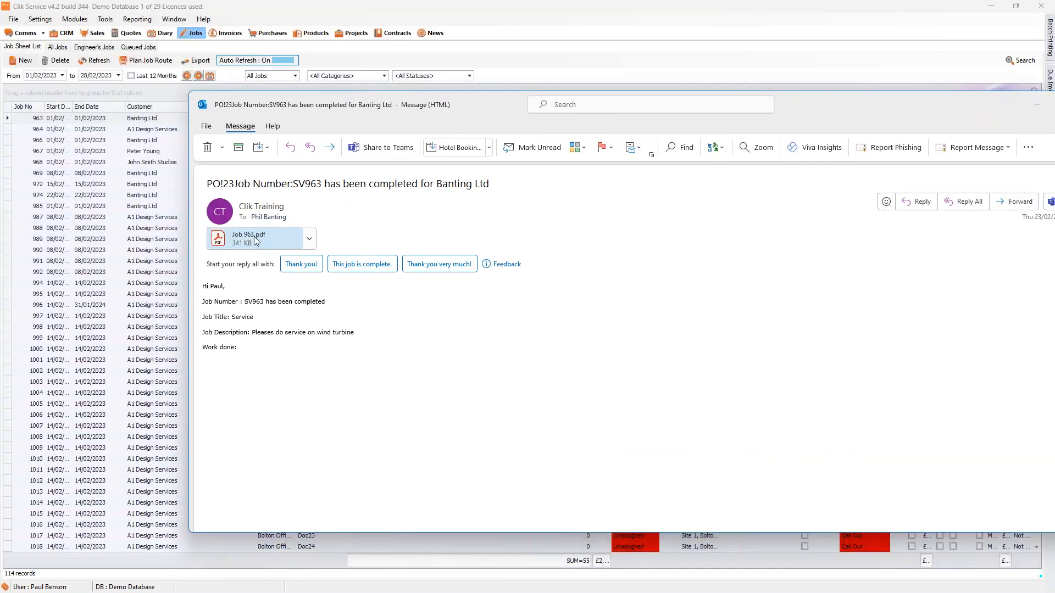
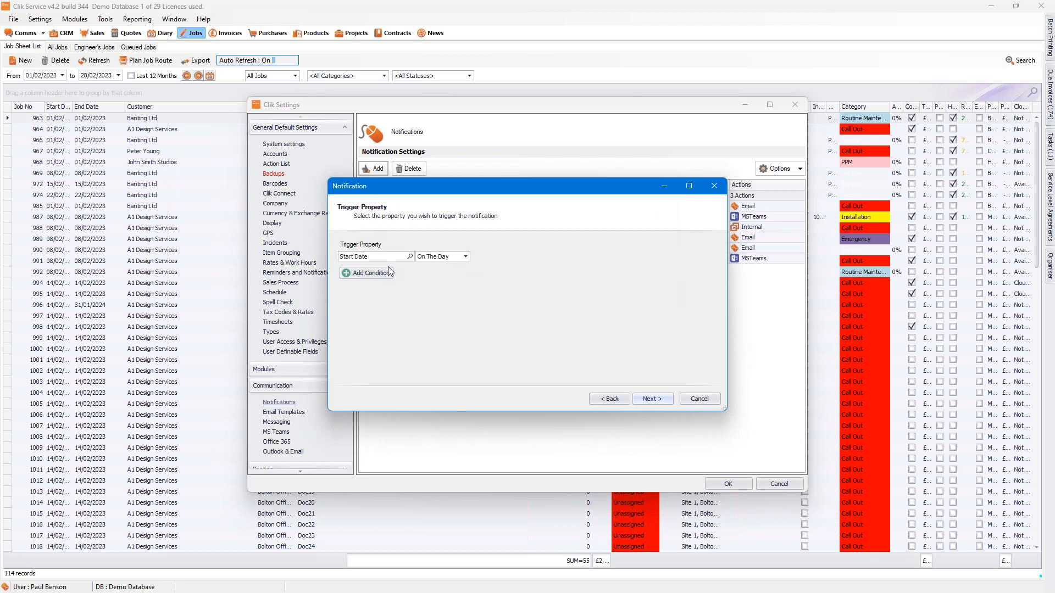
click(662, 399)
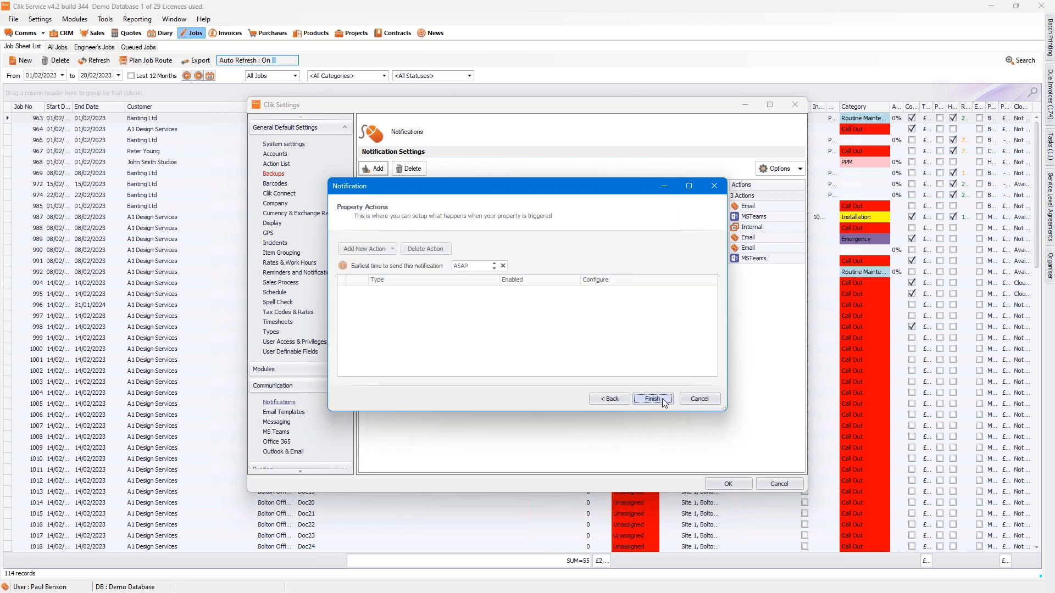
click(394, 251)
click(375, 262)
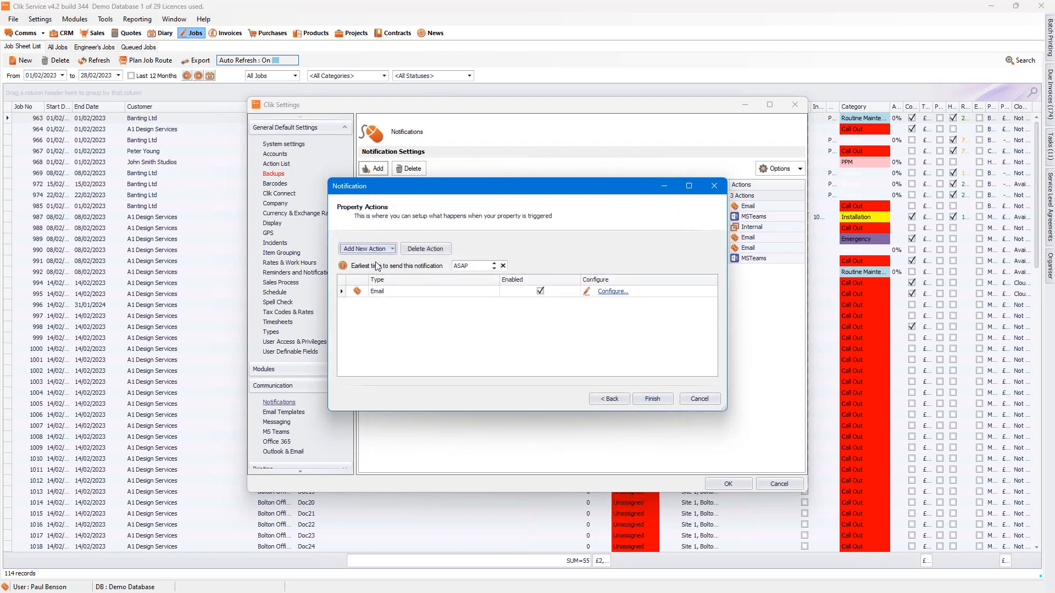
click(613, 292)
click(393, 188)
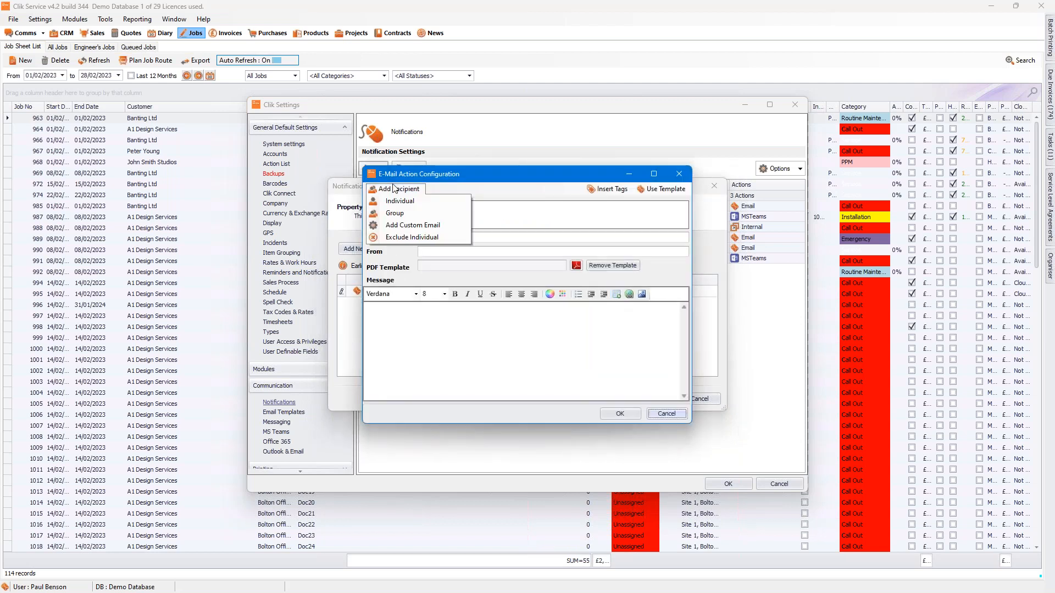
click(399, 201)
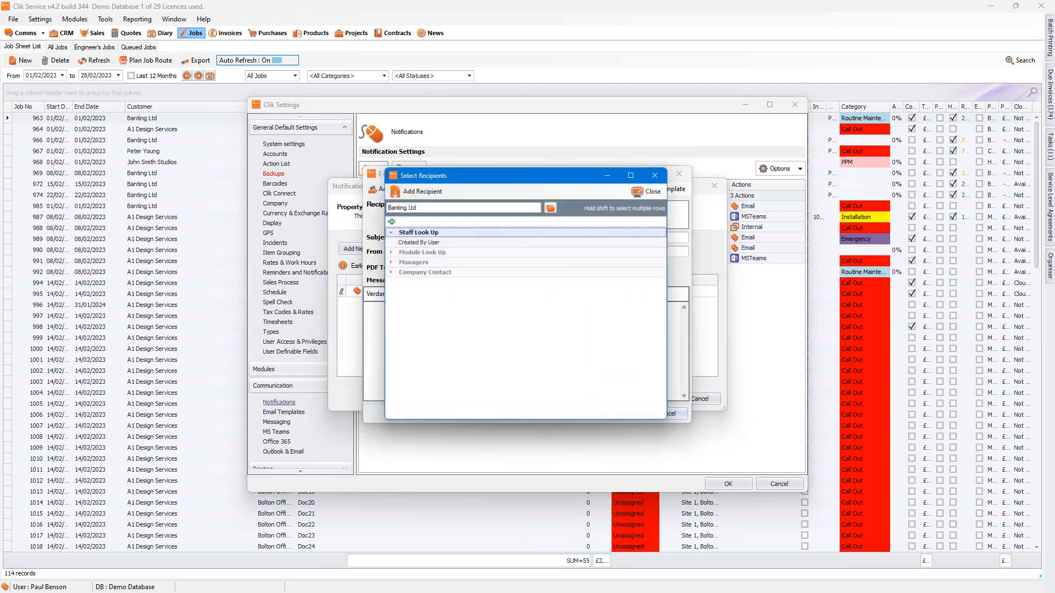
click(387, 273)
click(387, 262)
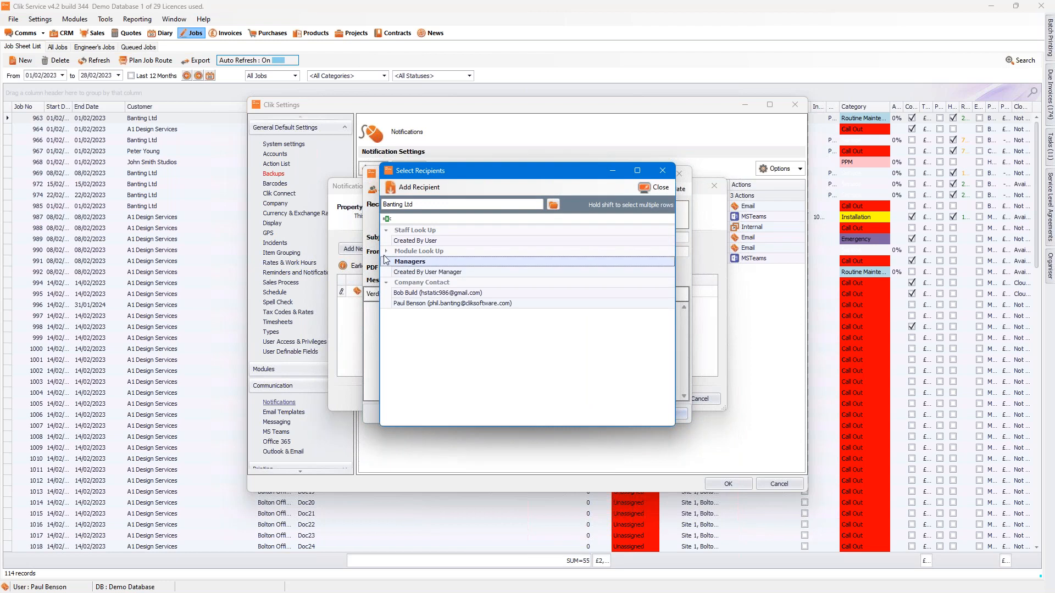
click(387, 252)
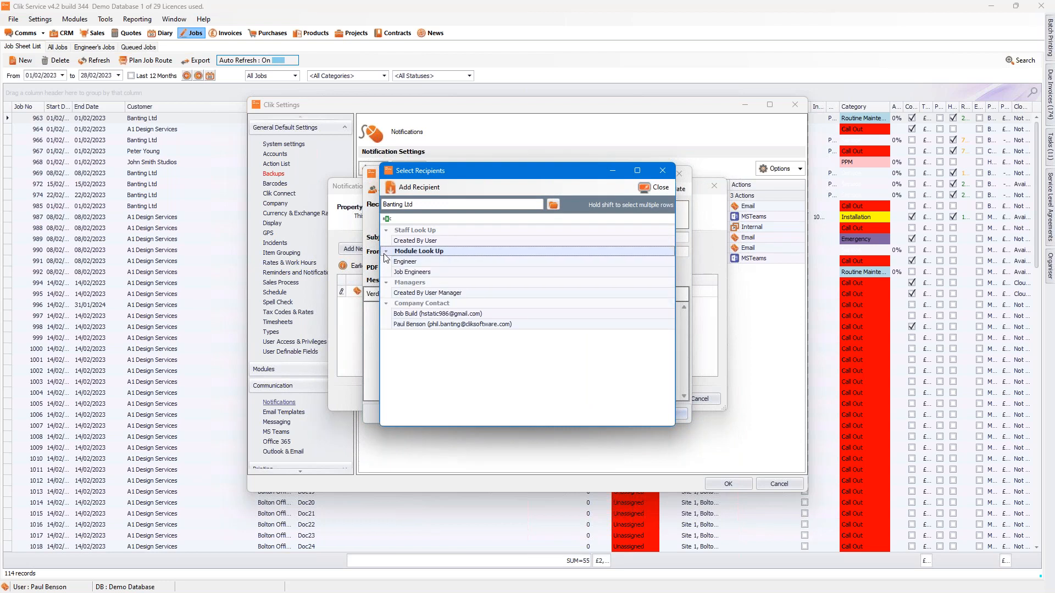
click(653, 187)
click(669, 416)
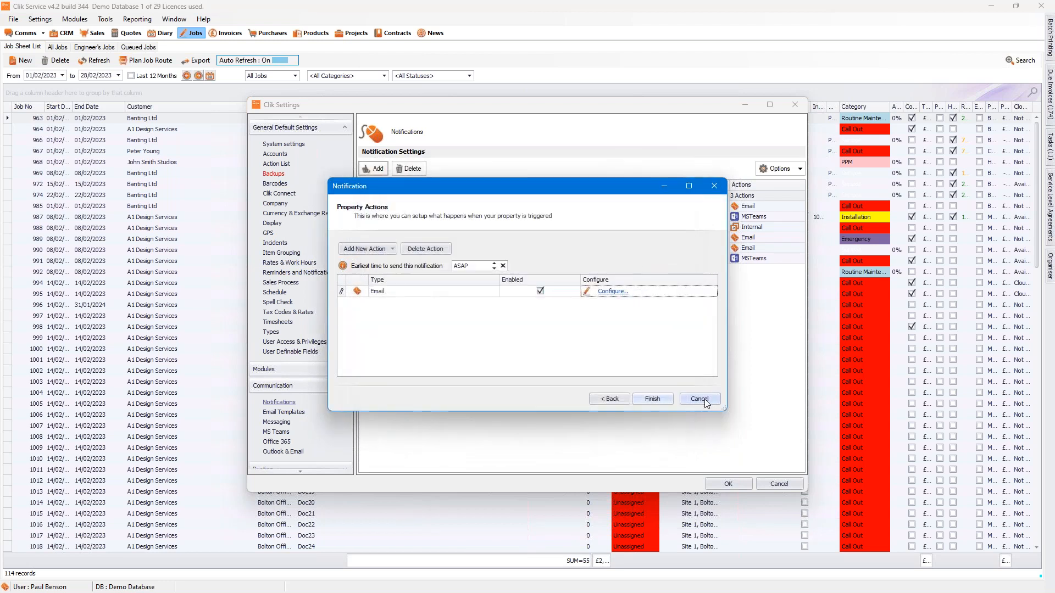
click(703, 399)
Step: Start a new notification for the Job module with the title Job
click(372, 169)
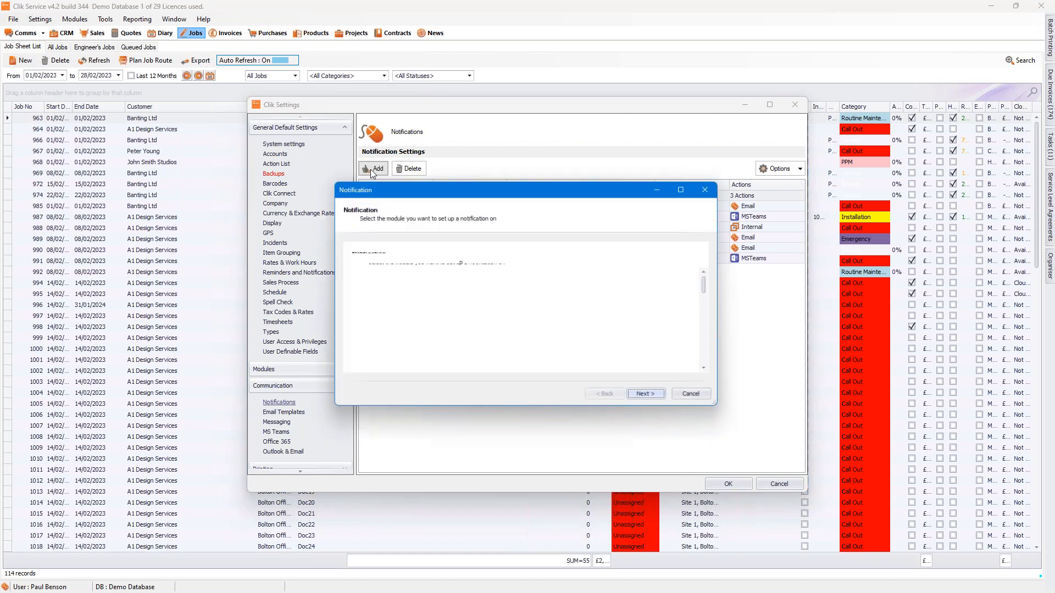
text(Job)
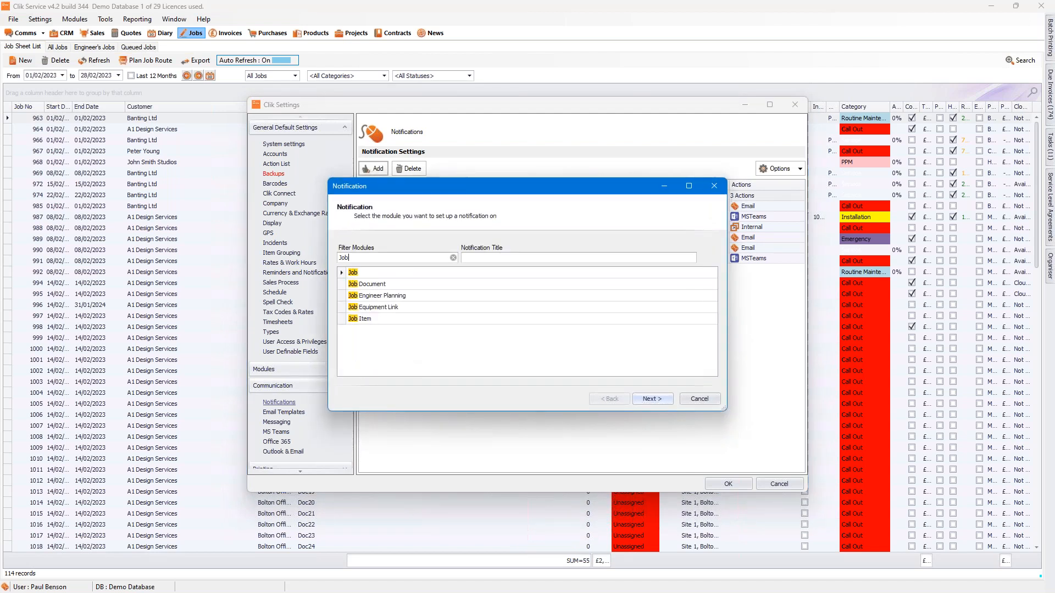
click(513, 258)
text(Job)
click(660, 401)
Step: Set the notification's trigger to 1 day before the job's Start Date
click(409, 256)
click(398, 231)
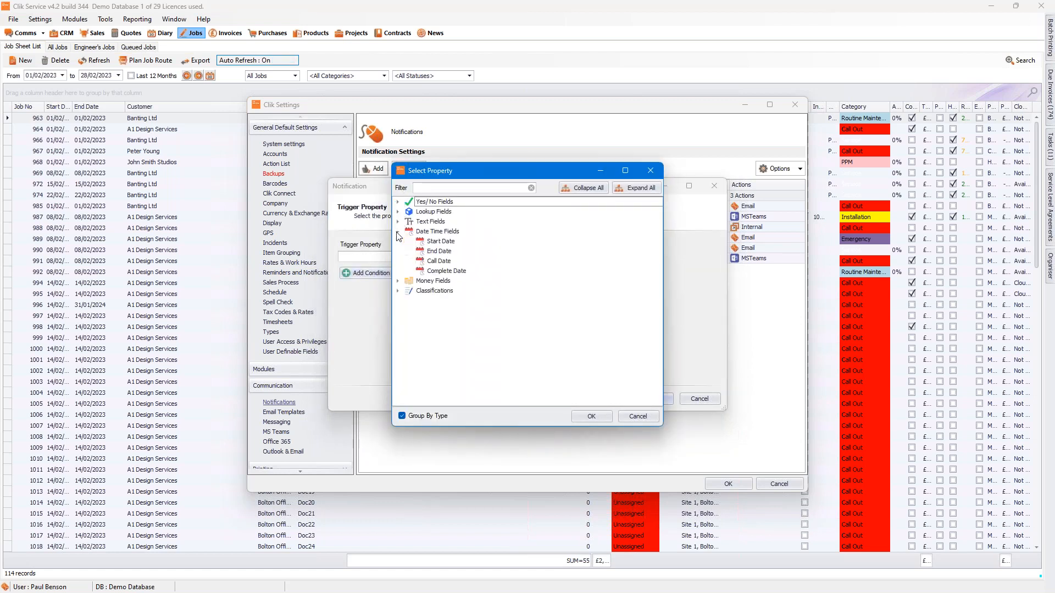
click(435, 243)
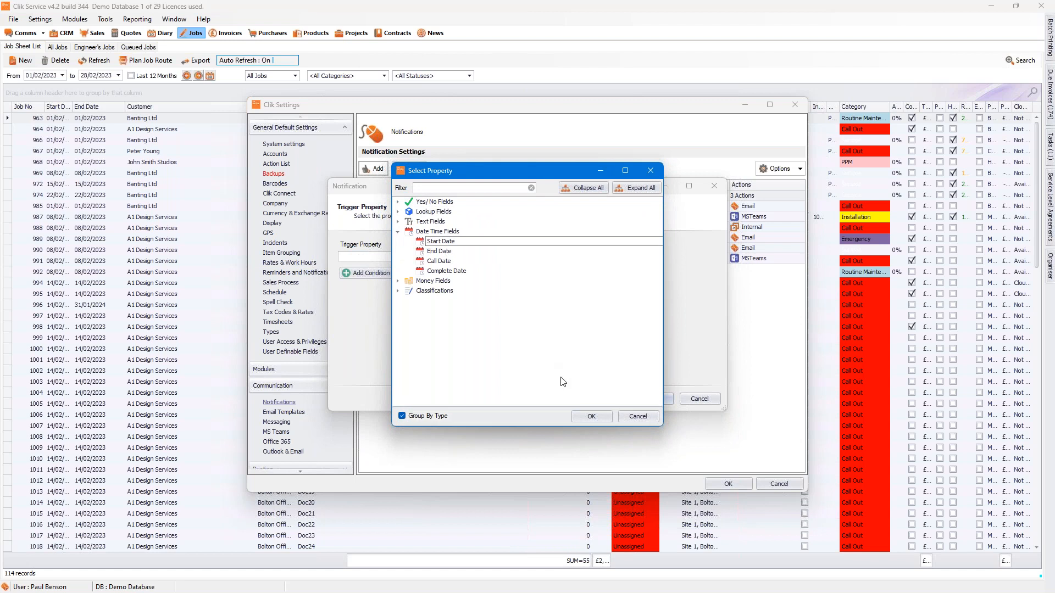
click(591, 416)
click(469, 259)
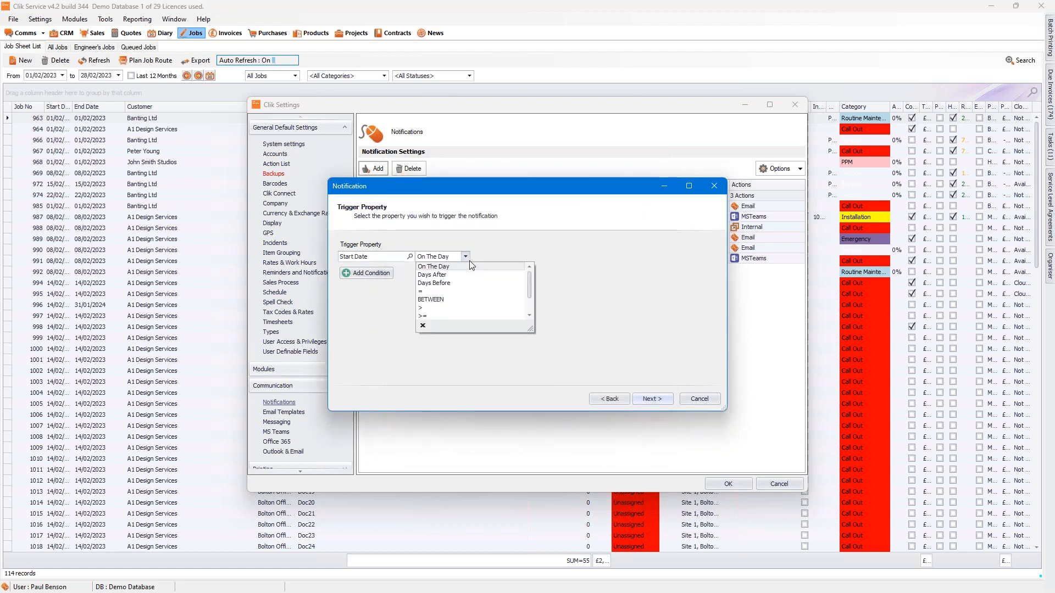
click(439, 275)
click(443, 254)
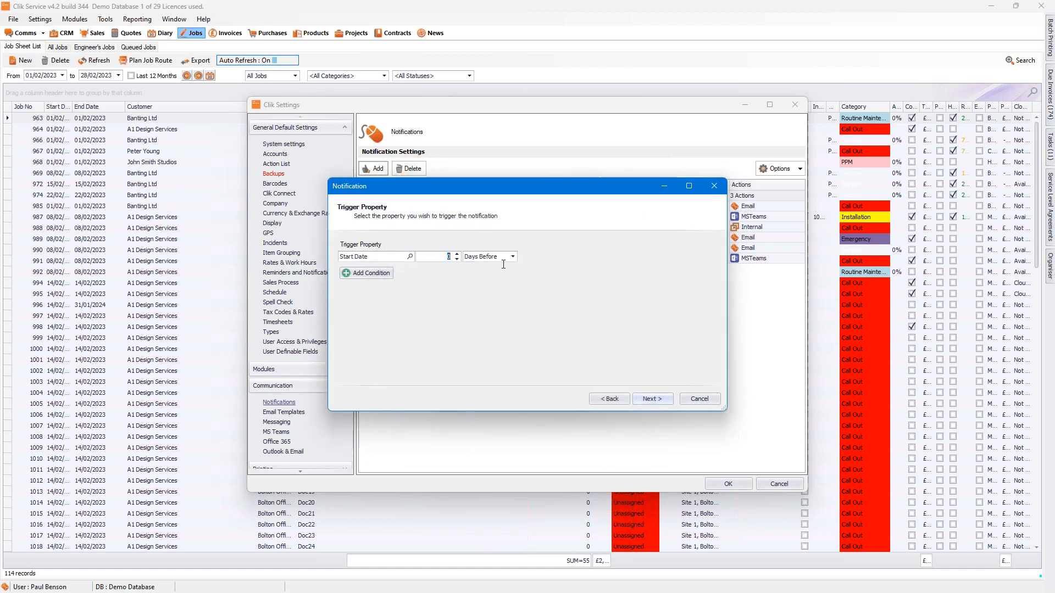
text(1)
click(652, 399)
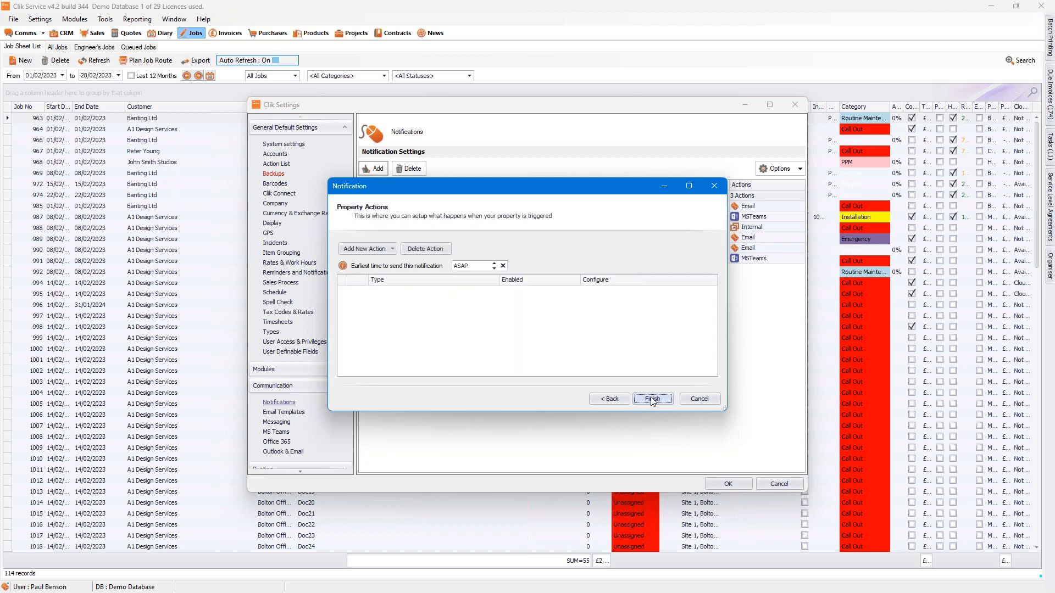
Step: Add an email action to the job notification and open its configuration
click(372, 252)
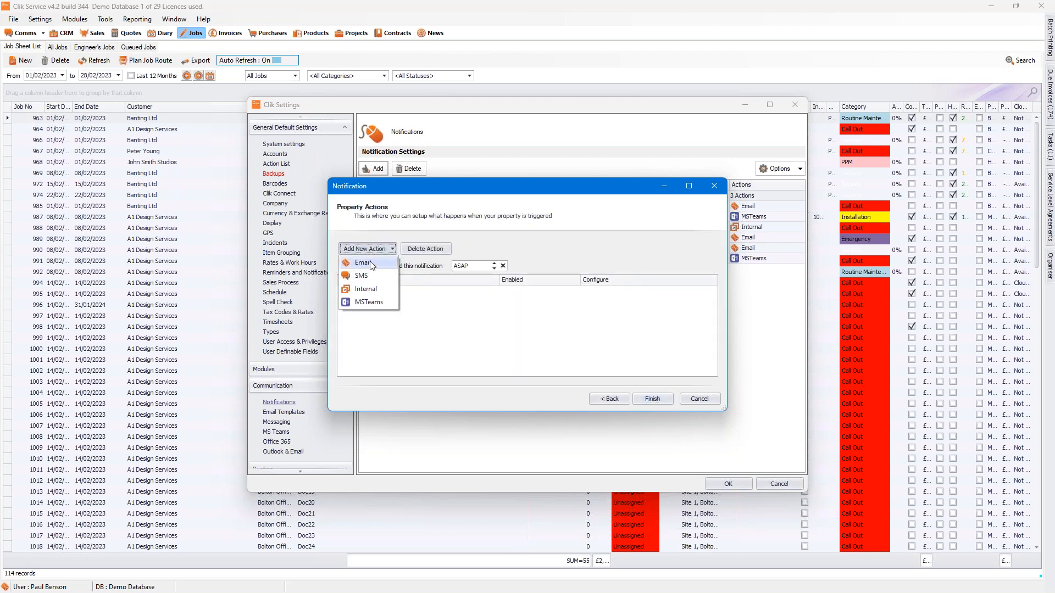
click(370, 262)
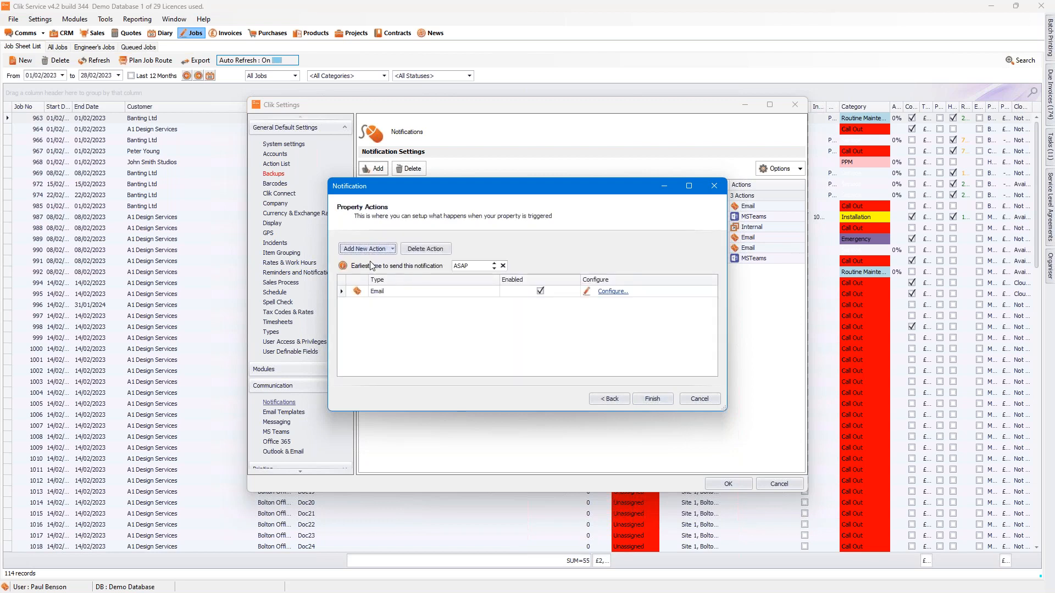
click(612, 292)
Step: Add Job Contact (Access/ Other) and Company (Main Contact) as the e-mail's recipients
click(378, 190)
click(391, 203)
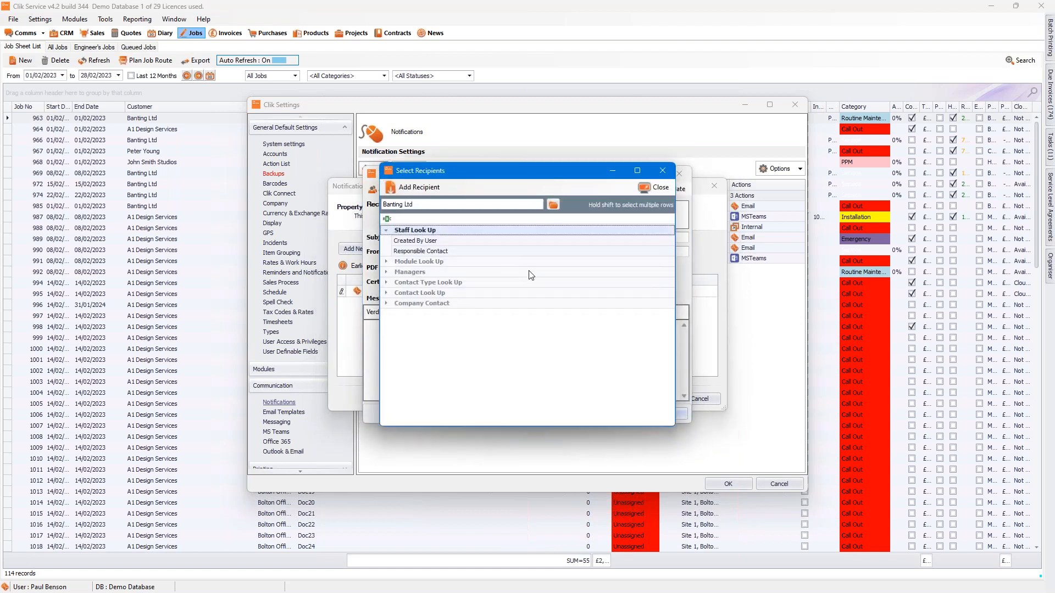
click(387, 304)
click(387, 294)
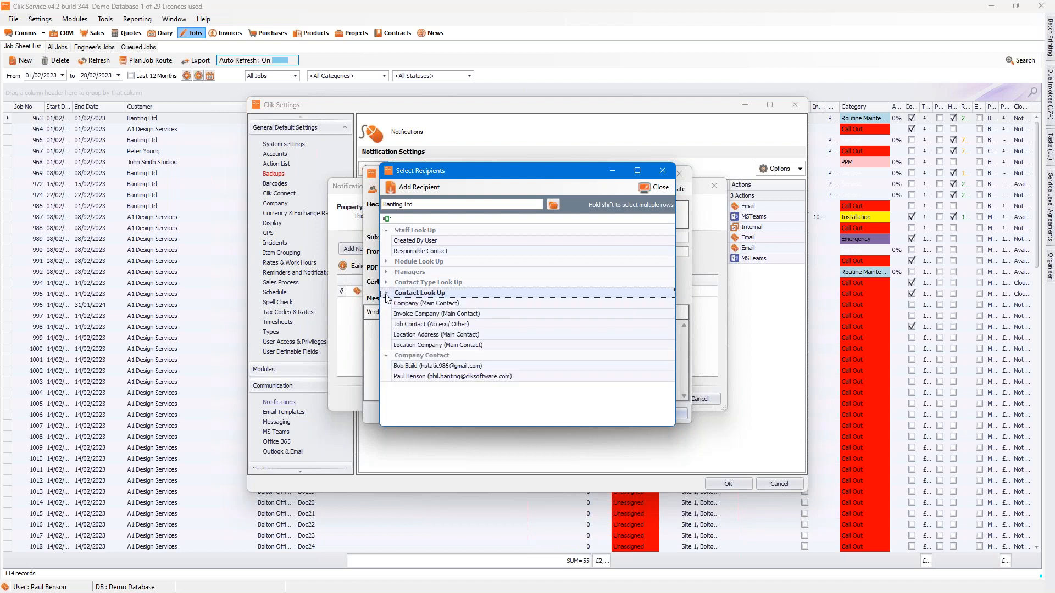
click(413, 324)
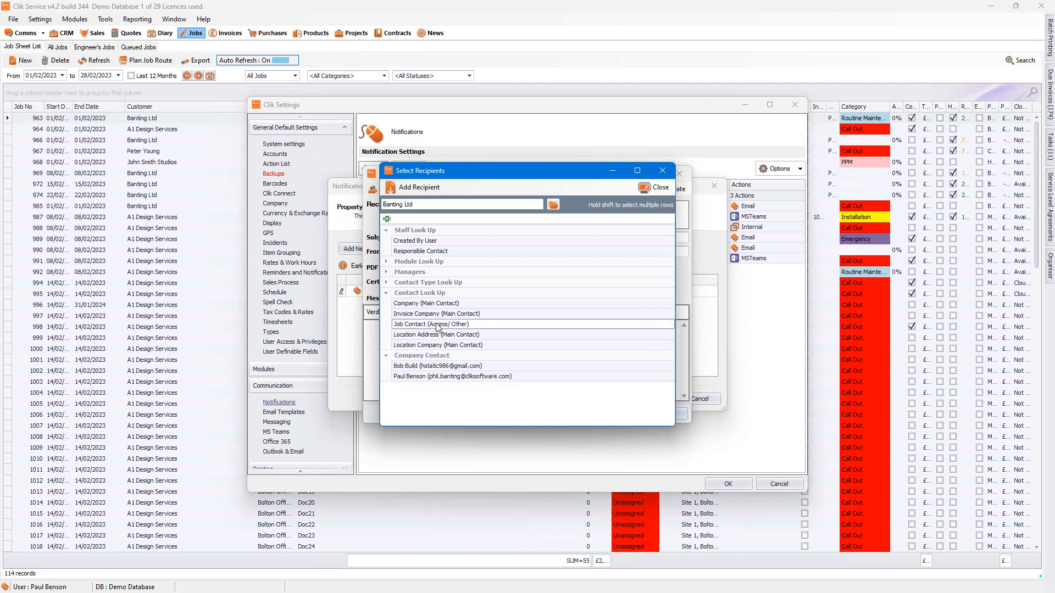
click(413, 187)
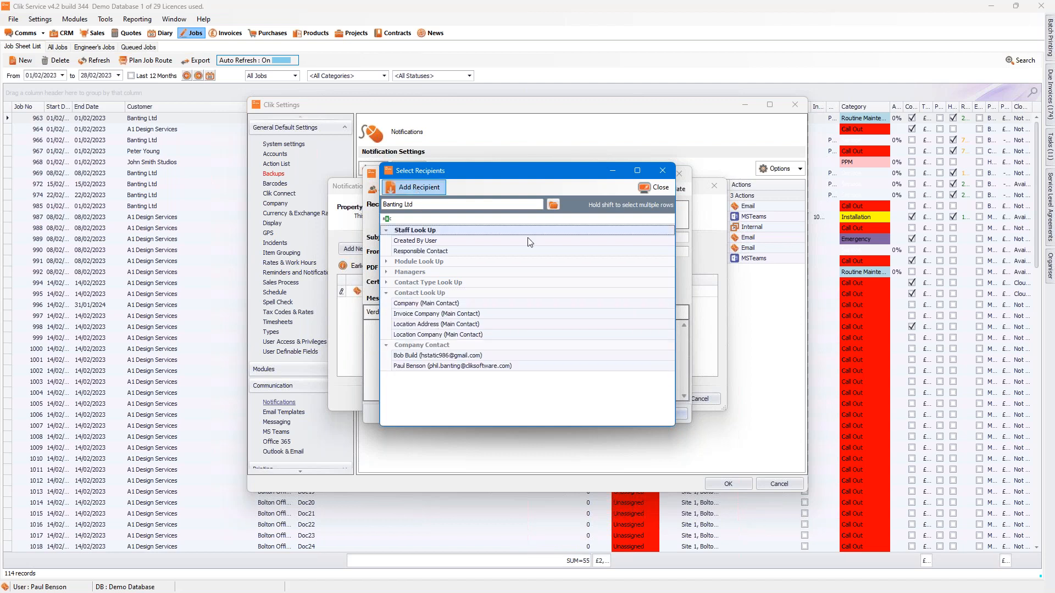
click(417, 309)
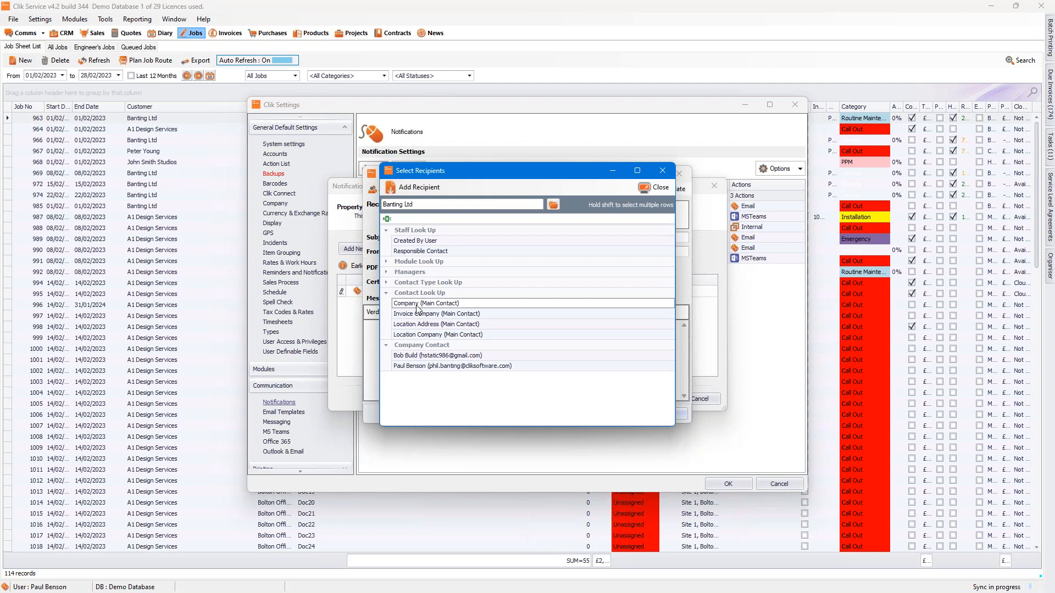
click(414, 187)
click(654, 188)
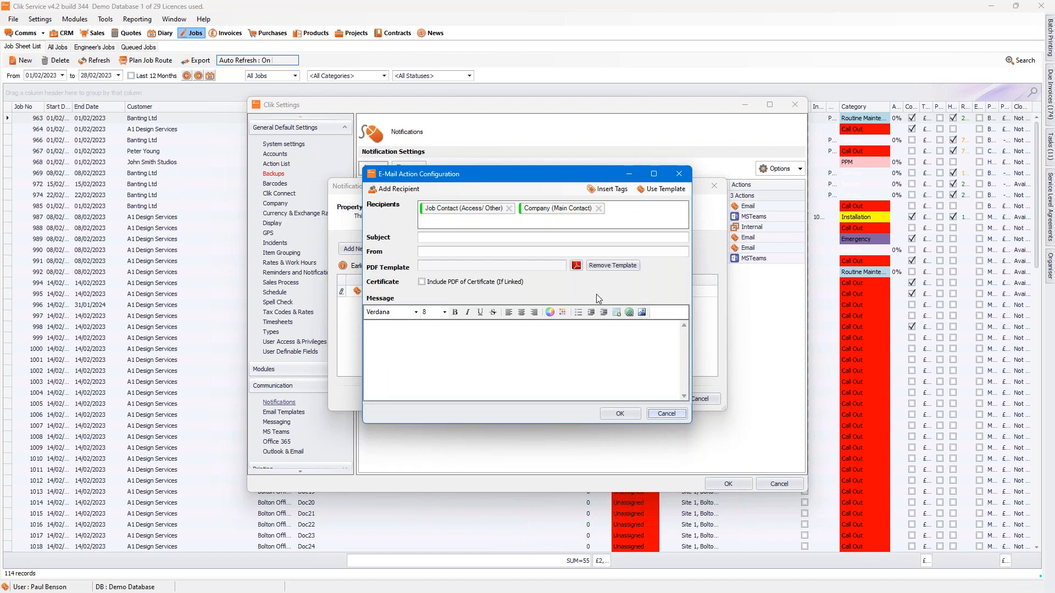
Step: Enter "We are coming tomorrow" as the e-mail subject
click(455, 236)
text(We are coming tomorrow)
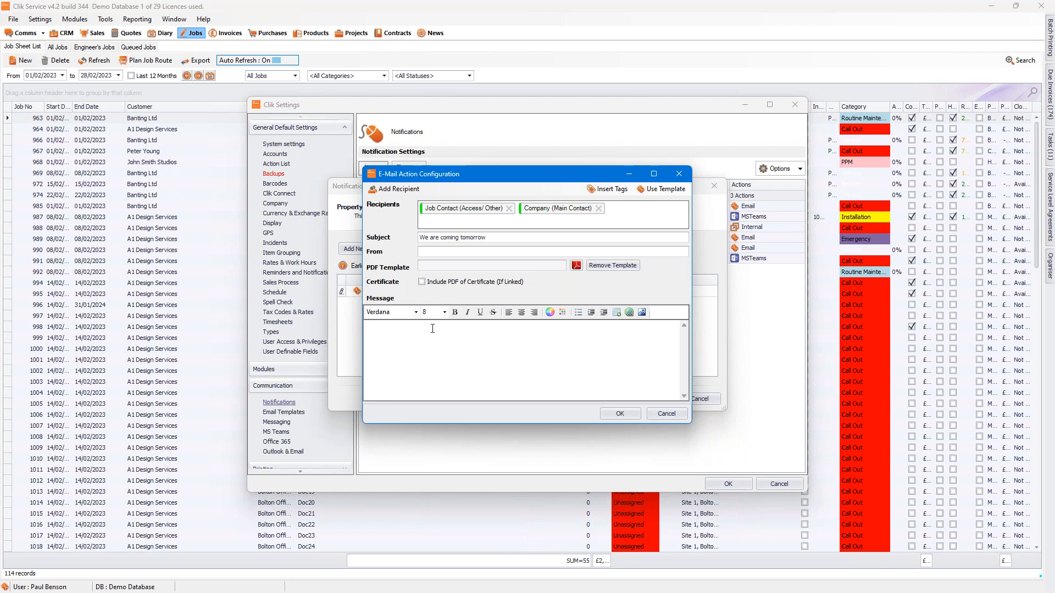
text(Hi)
Step: Begin the message with "Hi" followed by the job contact's First Name tag, [AddressContact.FirstName]
click(607, 188)
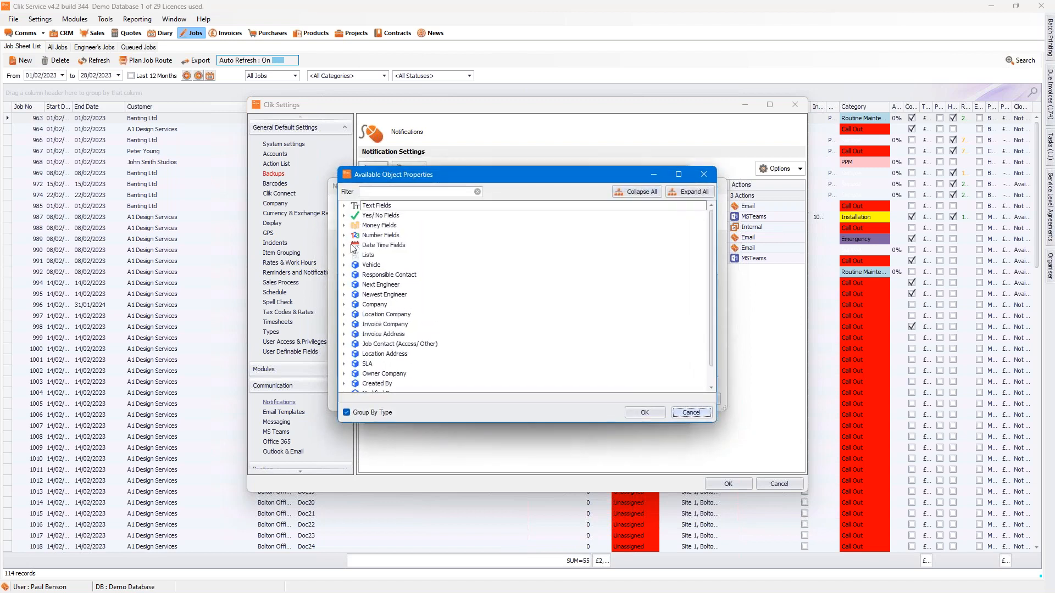
click(344, 345)
click(355, 354)
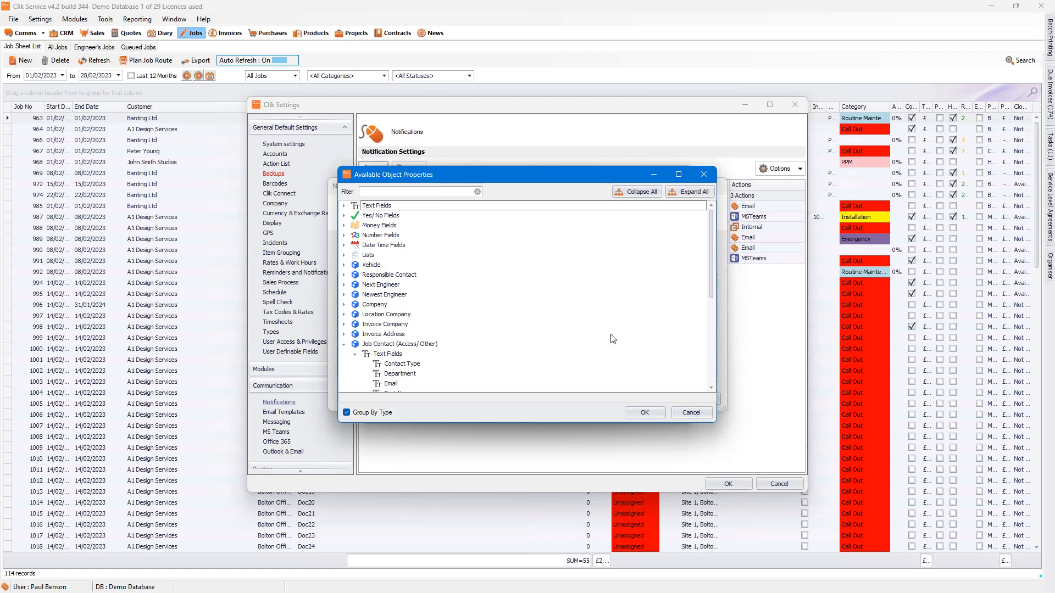
scroll(714, 285, down, 1)
click(389, 355)
click(644, 413)
Step: Write "Engineer will be arriving tomorrow" below the greeting in the message
key(Return)
text(Engineer will be a)
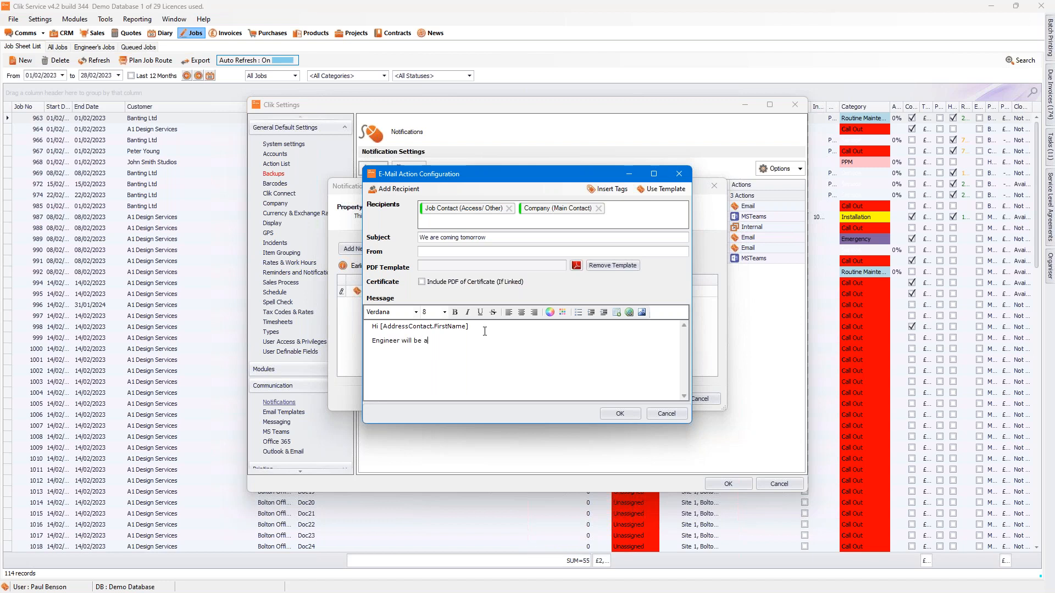
text(rriving tomorrow)
Step: Insert the next engineer's First Name tag after "Engineer" in the message, and save the e-mail action and the notification
click(605, 189)
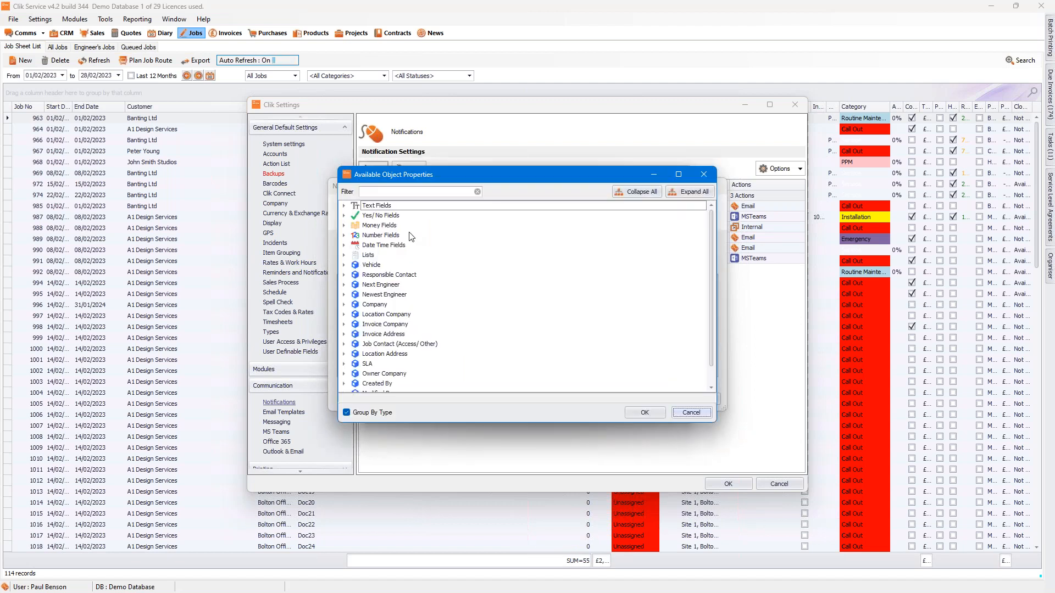
click(344, 286)
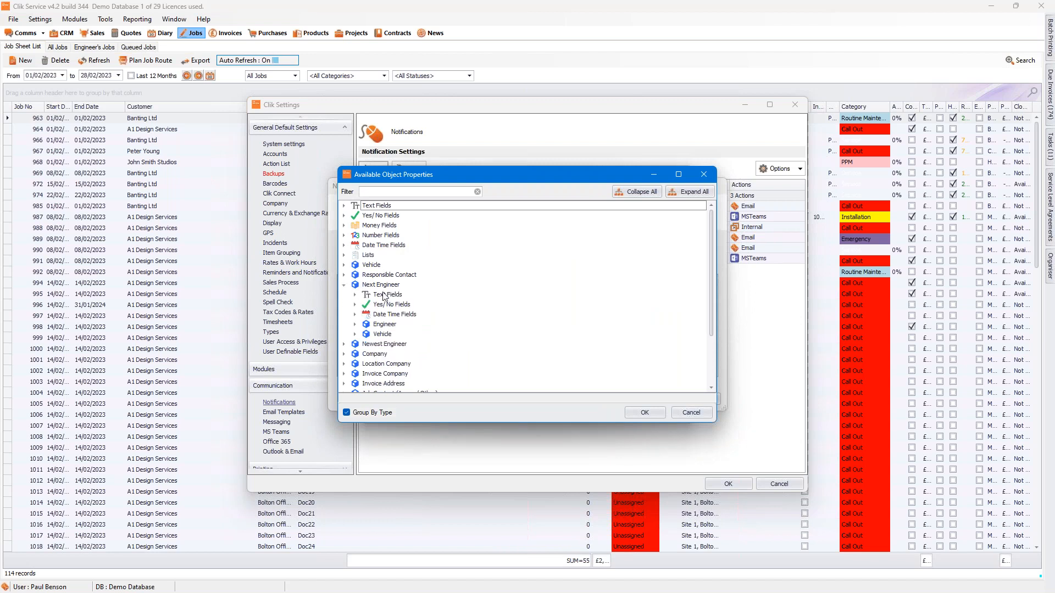
click(354, 325)
click(365, 334)
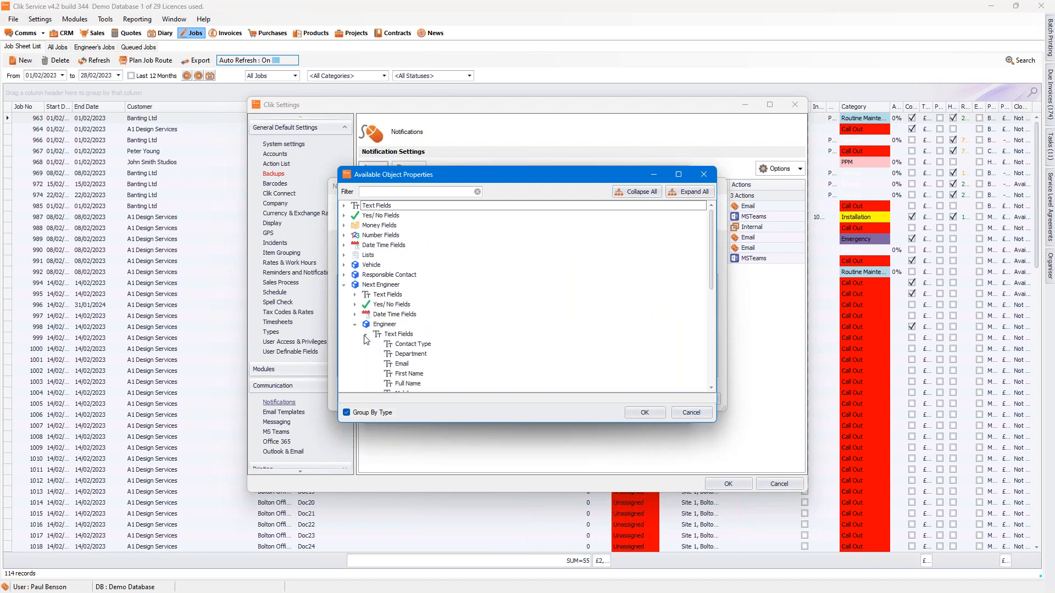
click(415, 375)
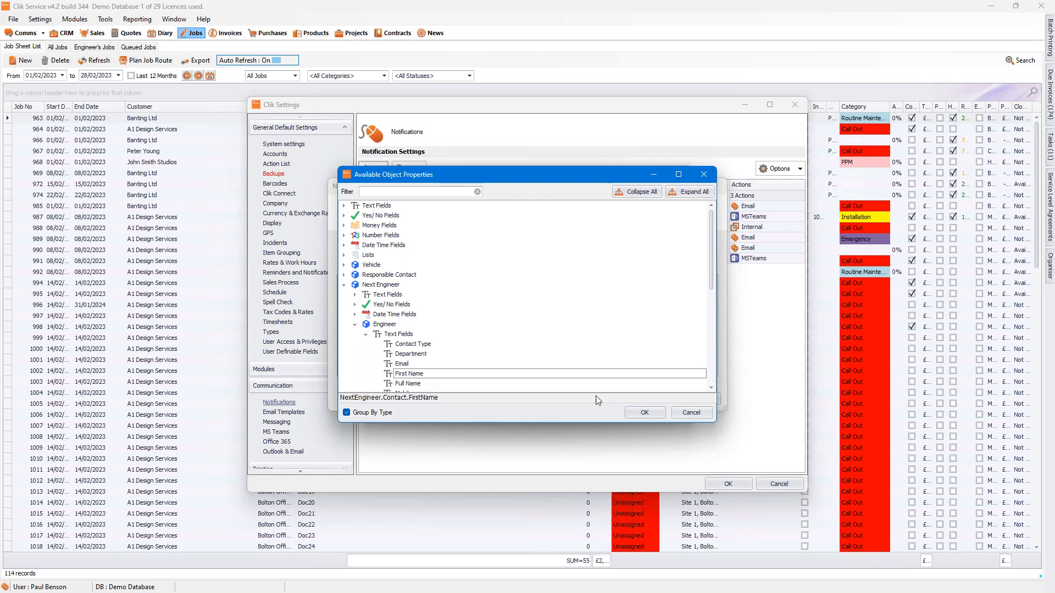
click(651, 411)
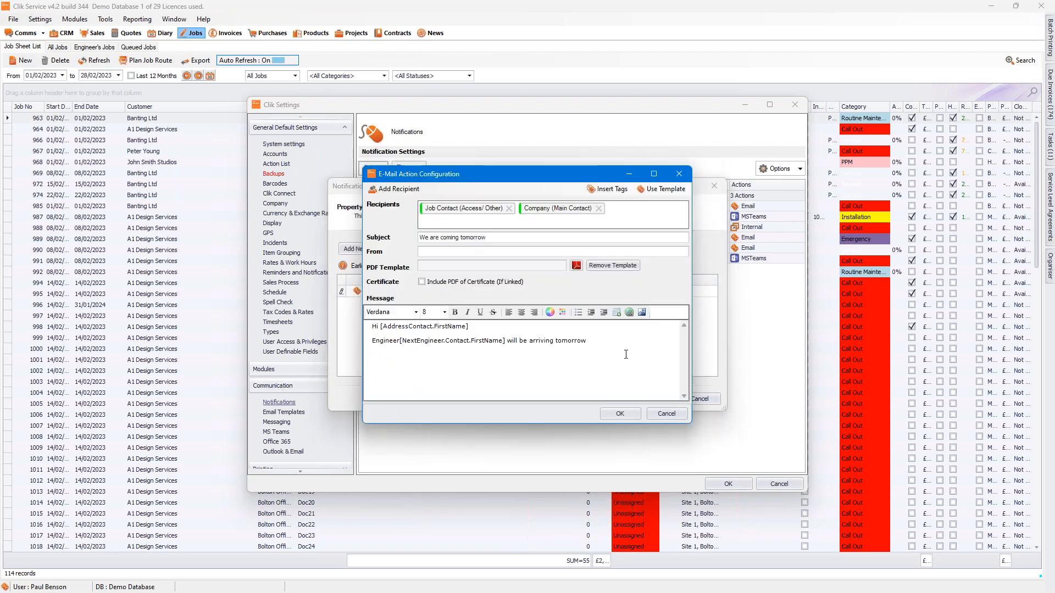
click(621, 413)
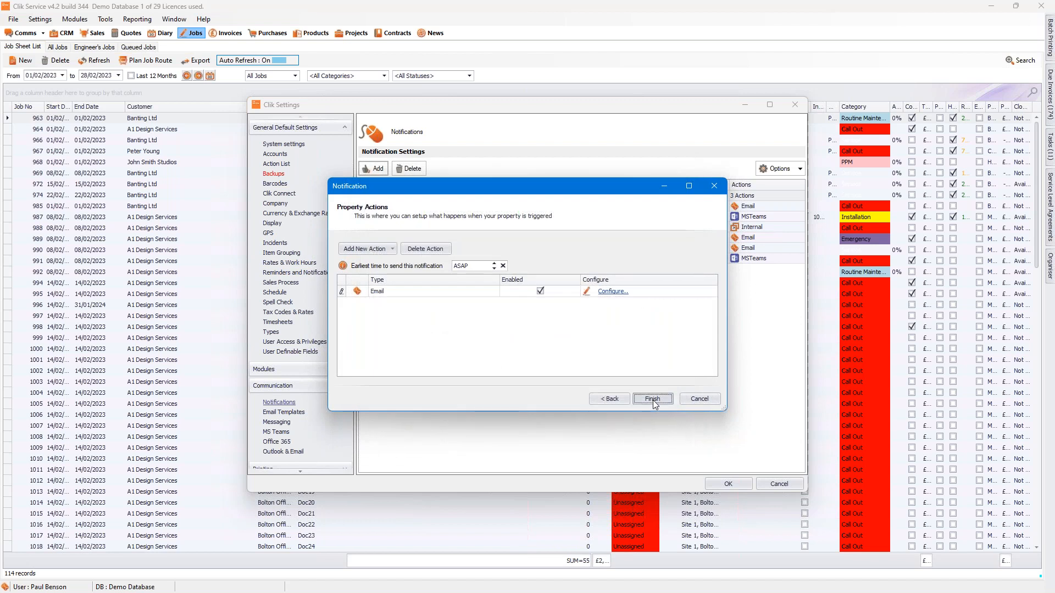
click(653, 400)
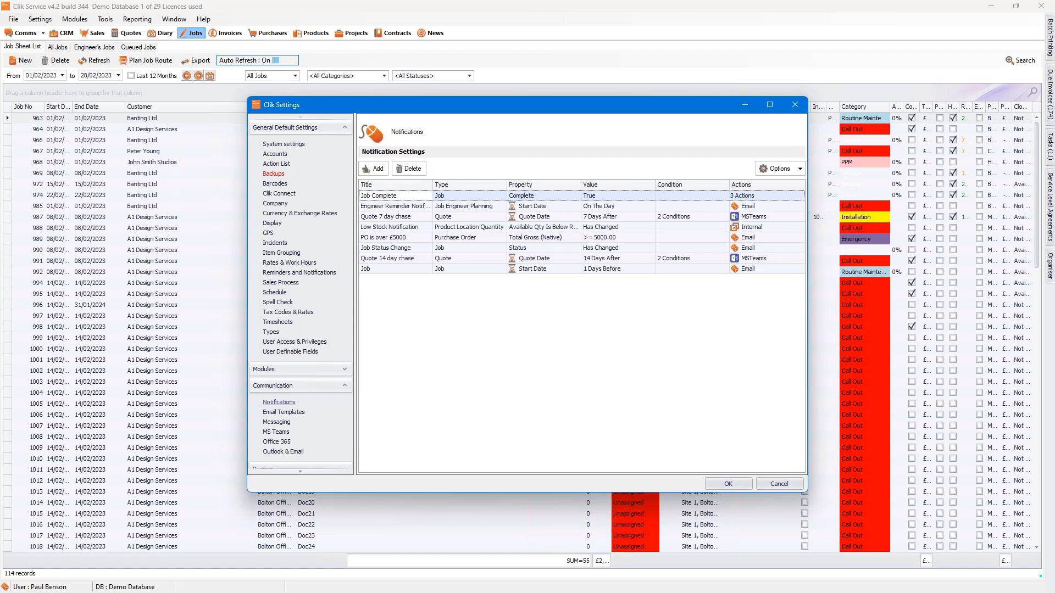
Step: Open the Job notification that triggers one day before the start date and review its e-mail action's configuration
click(373, 270)
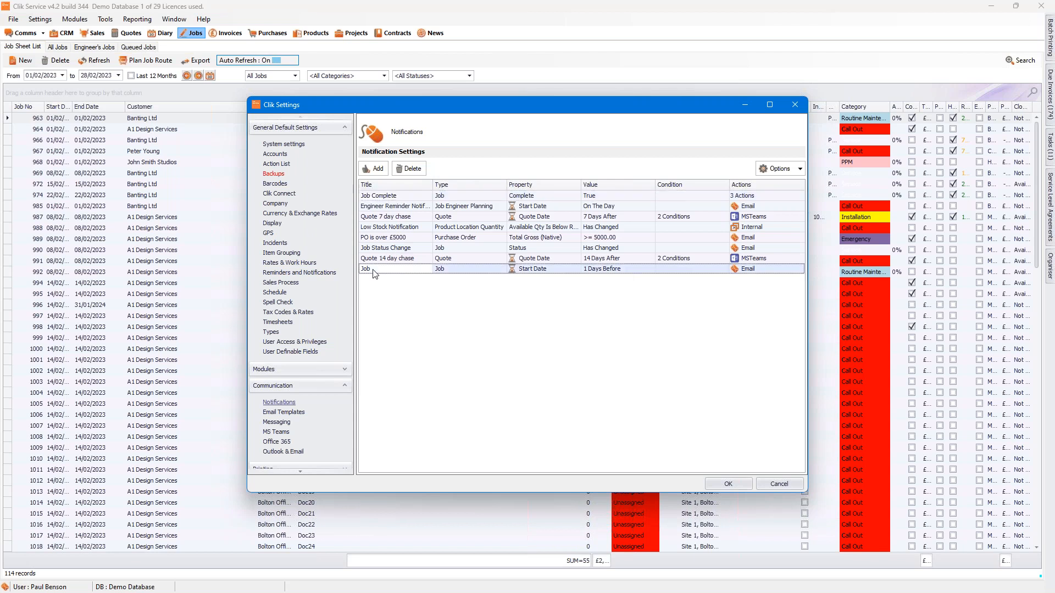
double_click(373, 270)
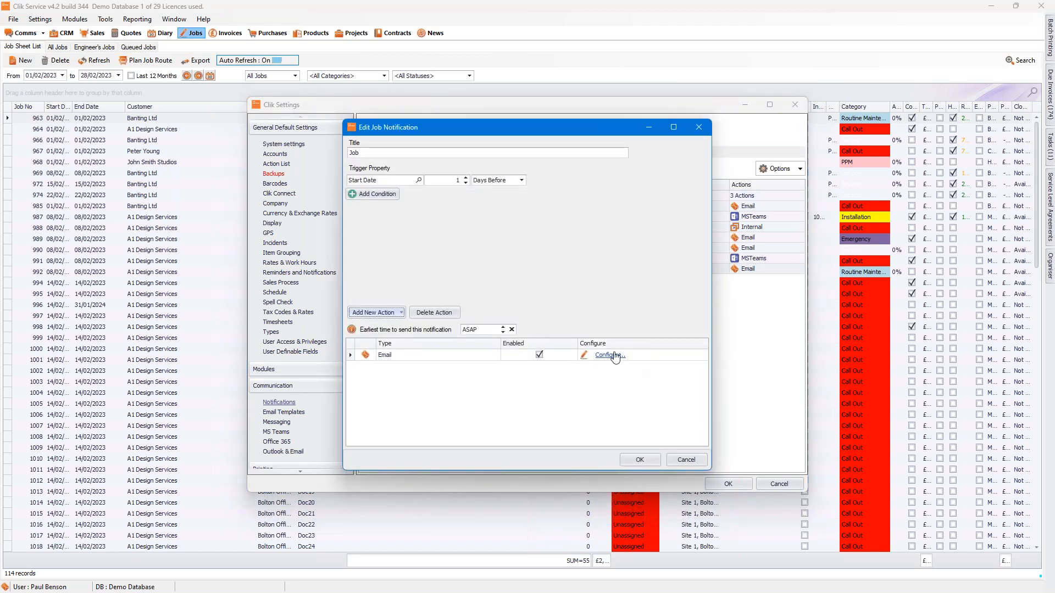
click(607, 356)
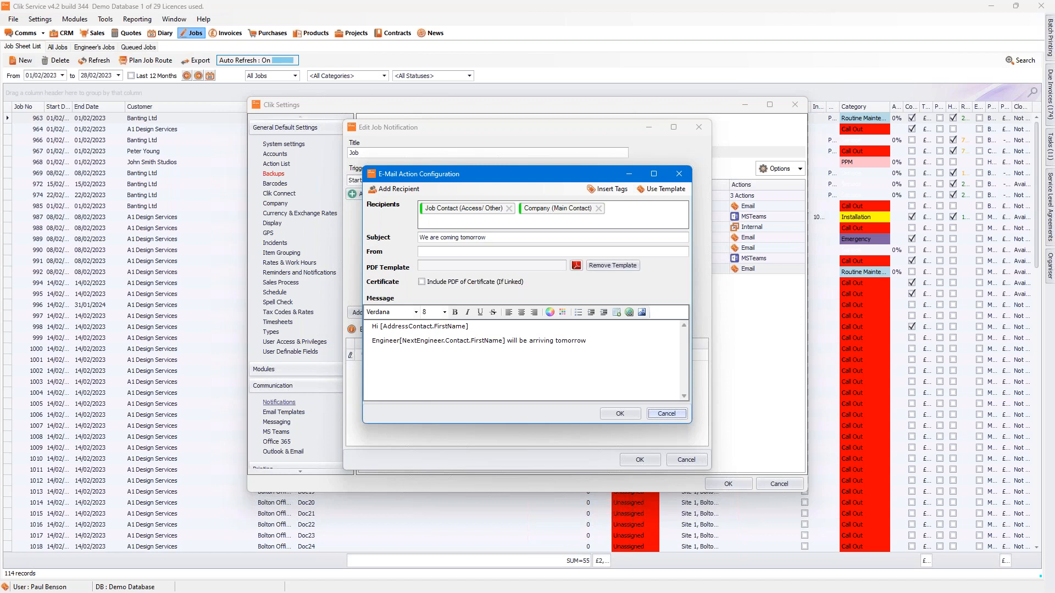
click(619, 414)
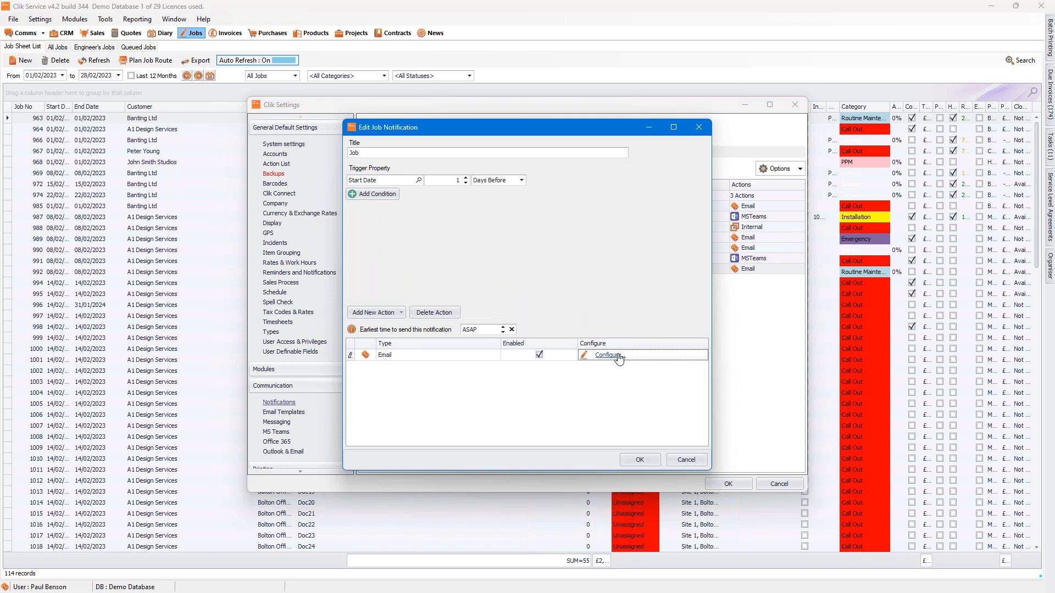
click(619, 357)
click(684, 174)
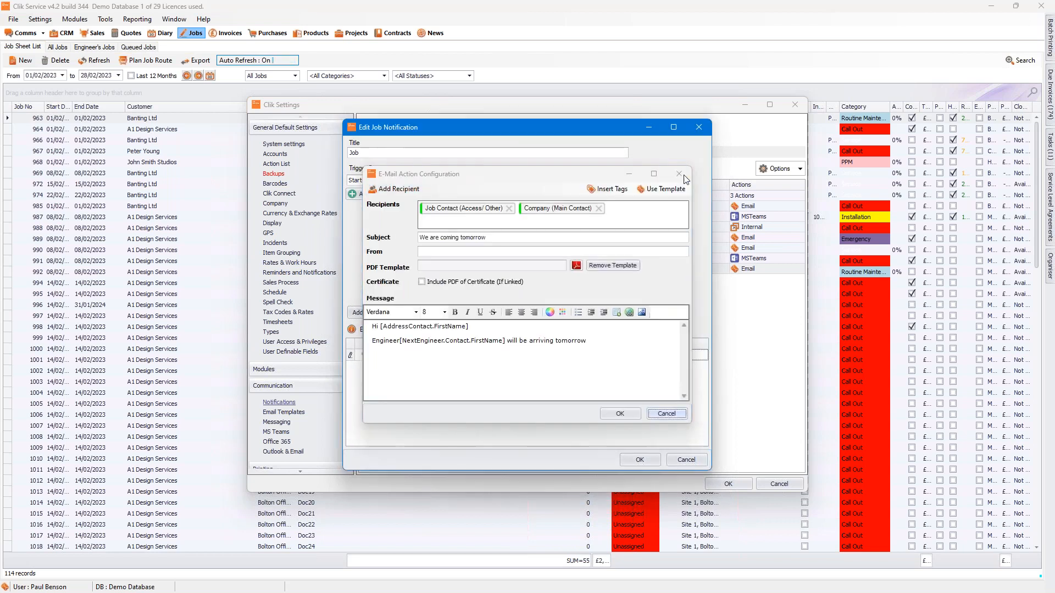
Step: Add a condition to the notification requiring the Customer lookup field to equal A1 Design Services
click(380, 196)
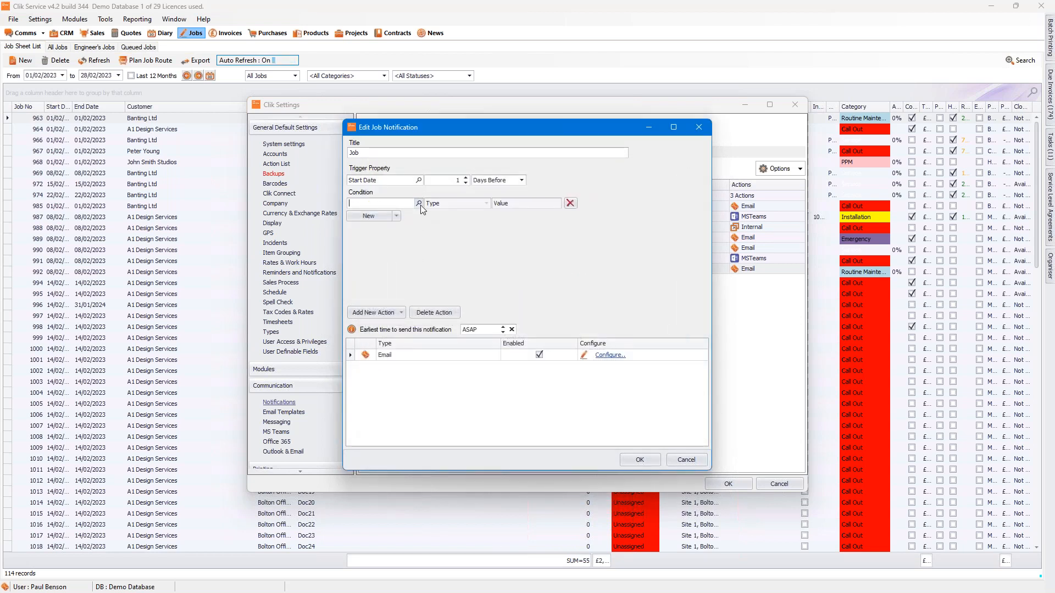
click(420, 205)
click(398, 212)
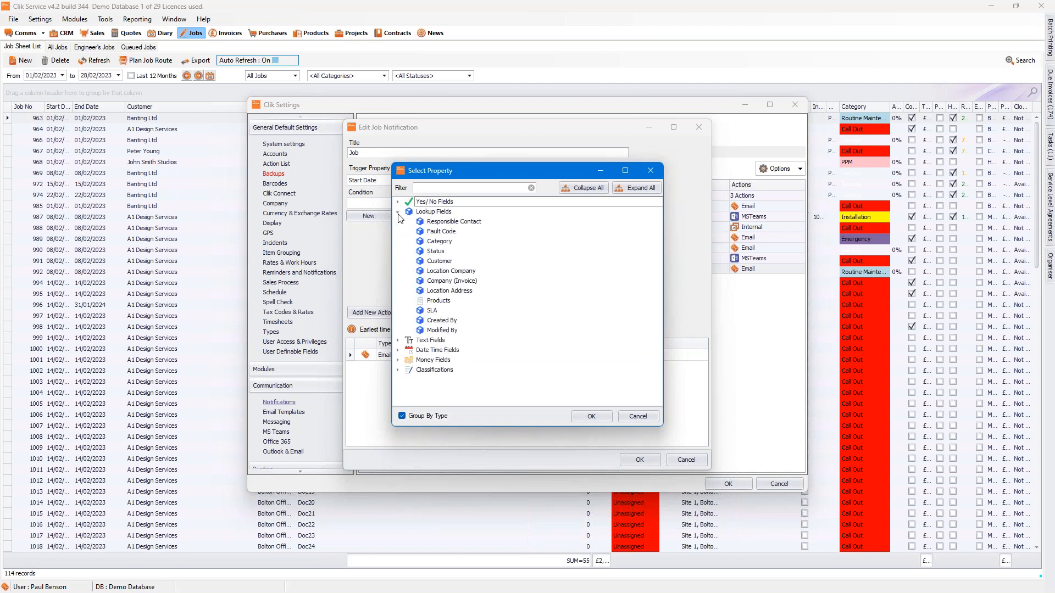
click(442, 261)
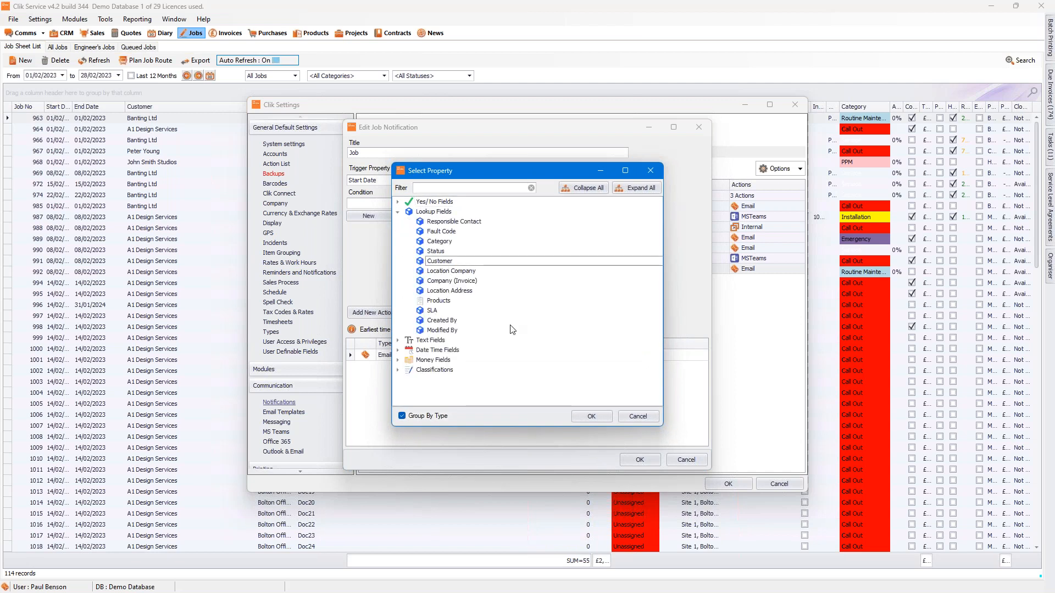
click(591, 417)
click(559, 206)
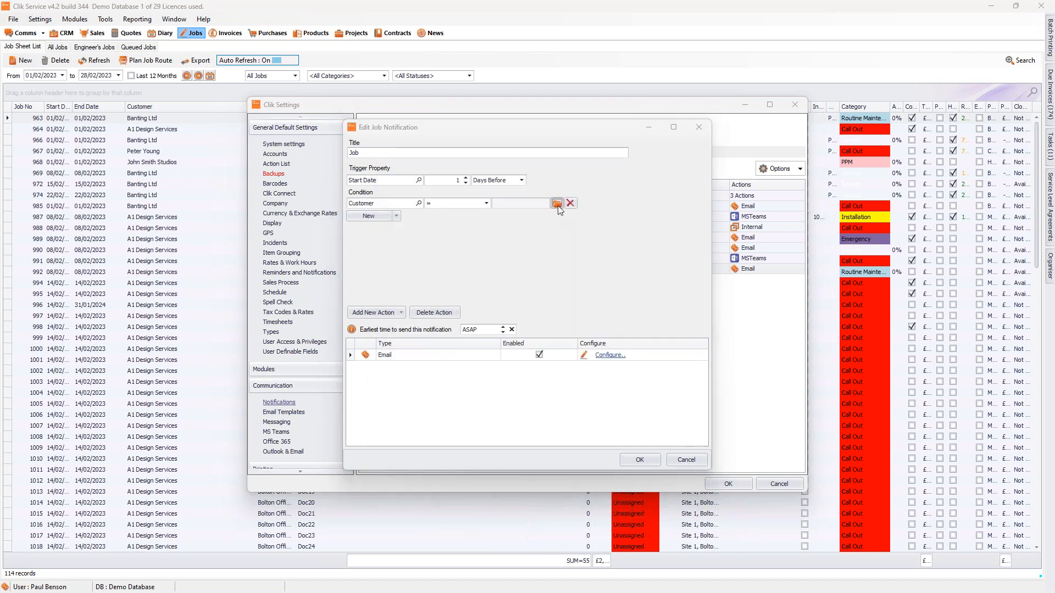
double_click(433, 214)
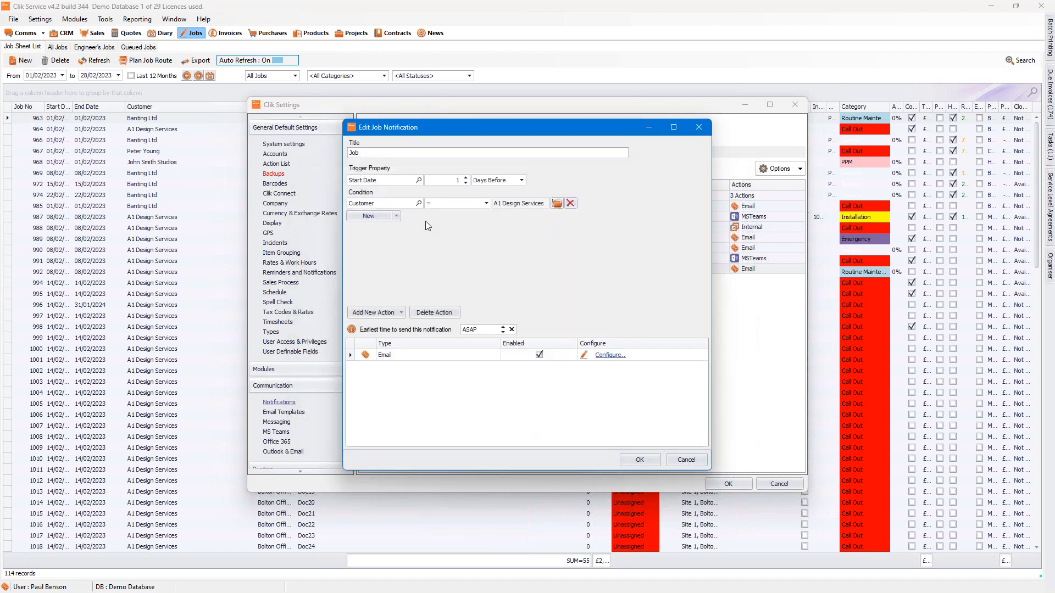
Step: Add a second condition item with Customer equal to Banting Ltd, and combine the two conditions with OR
click(396, 216)
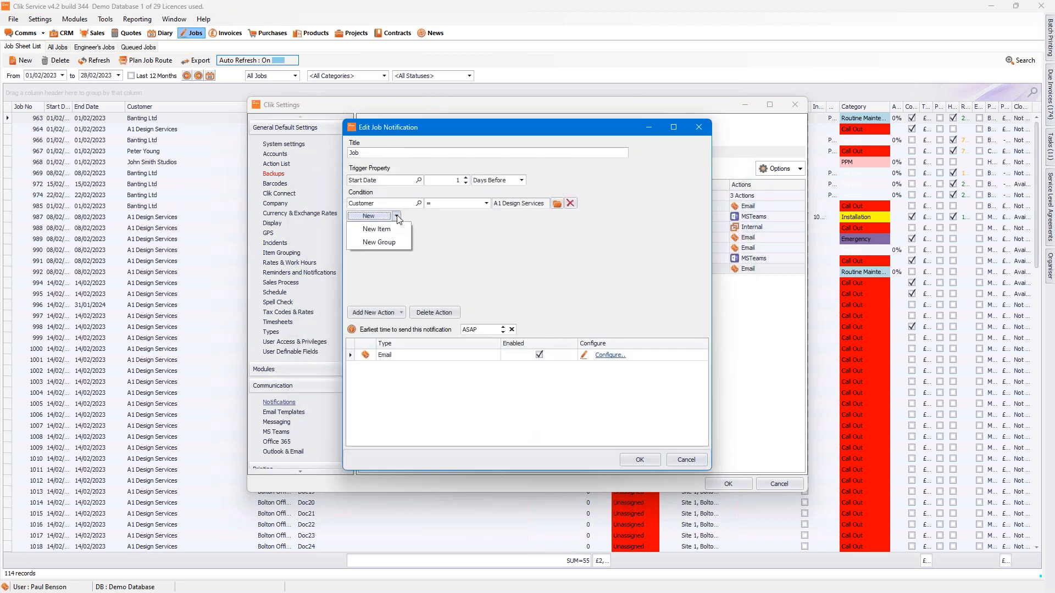
click(394, 231)
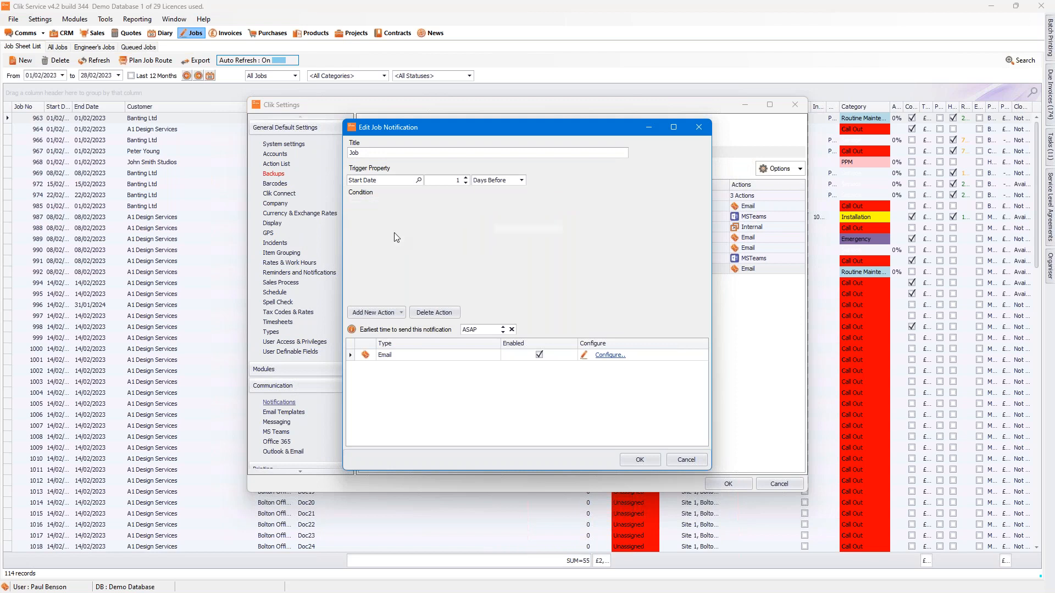
click(419, 228)
click(398, 212)
double_click(439, 261)
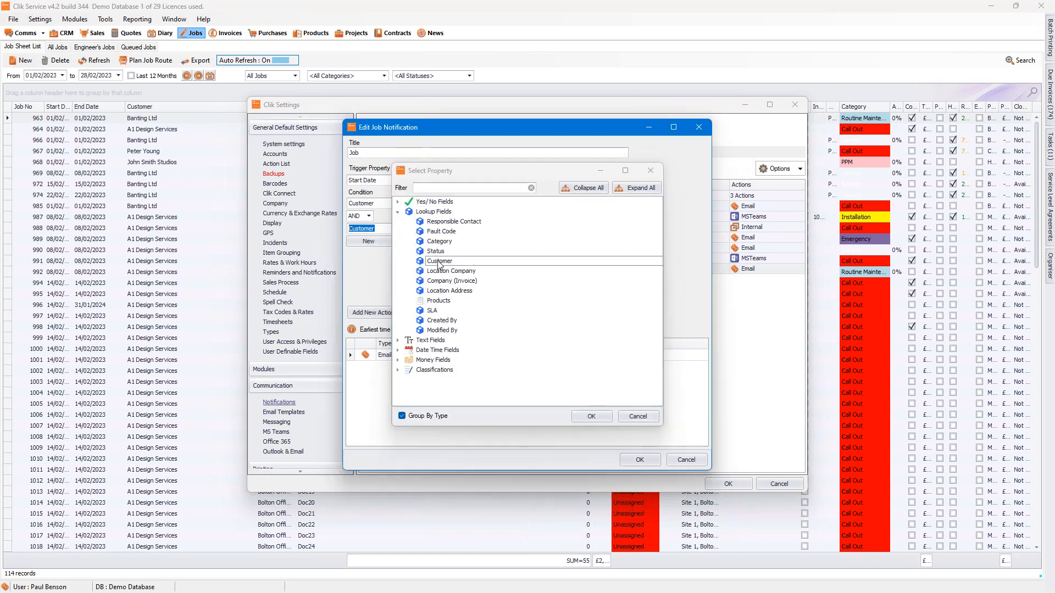
click(556, 228)
double_click(412, 240)
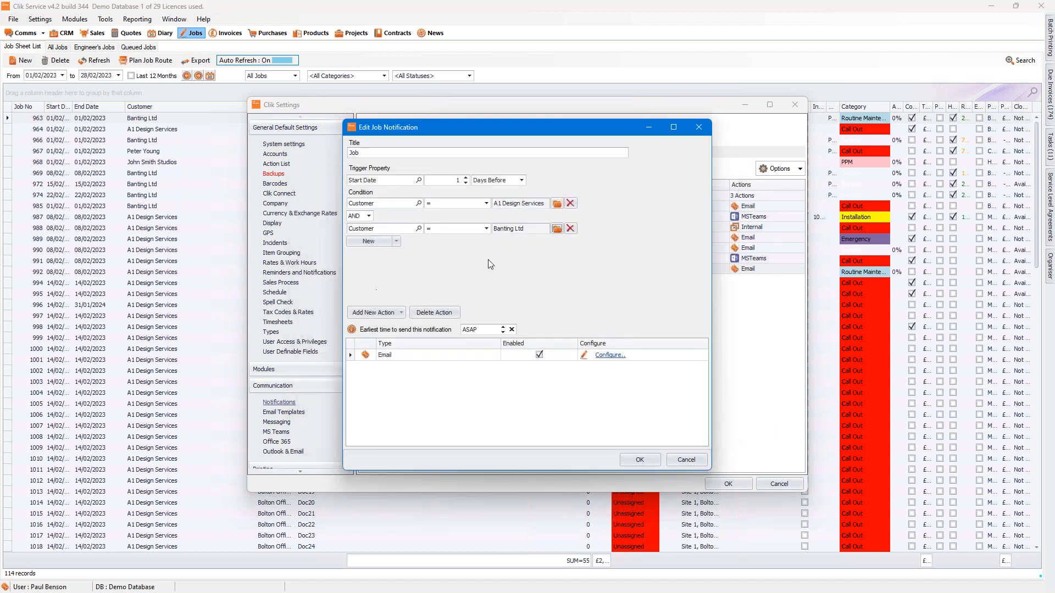
click(368, 215)
click(362, 235)
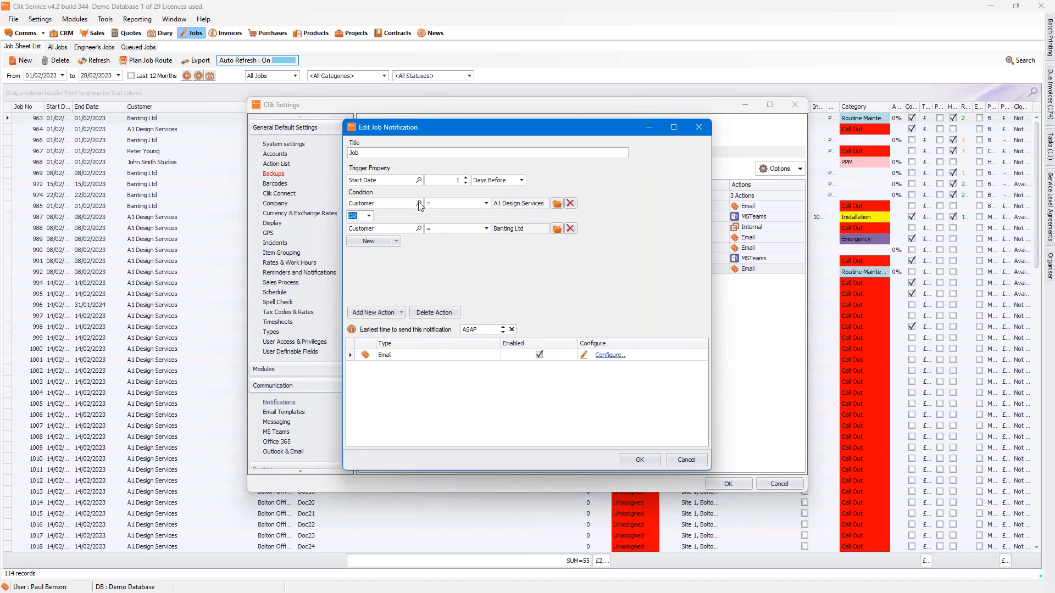